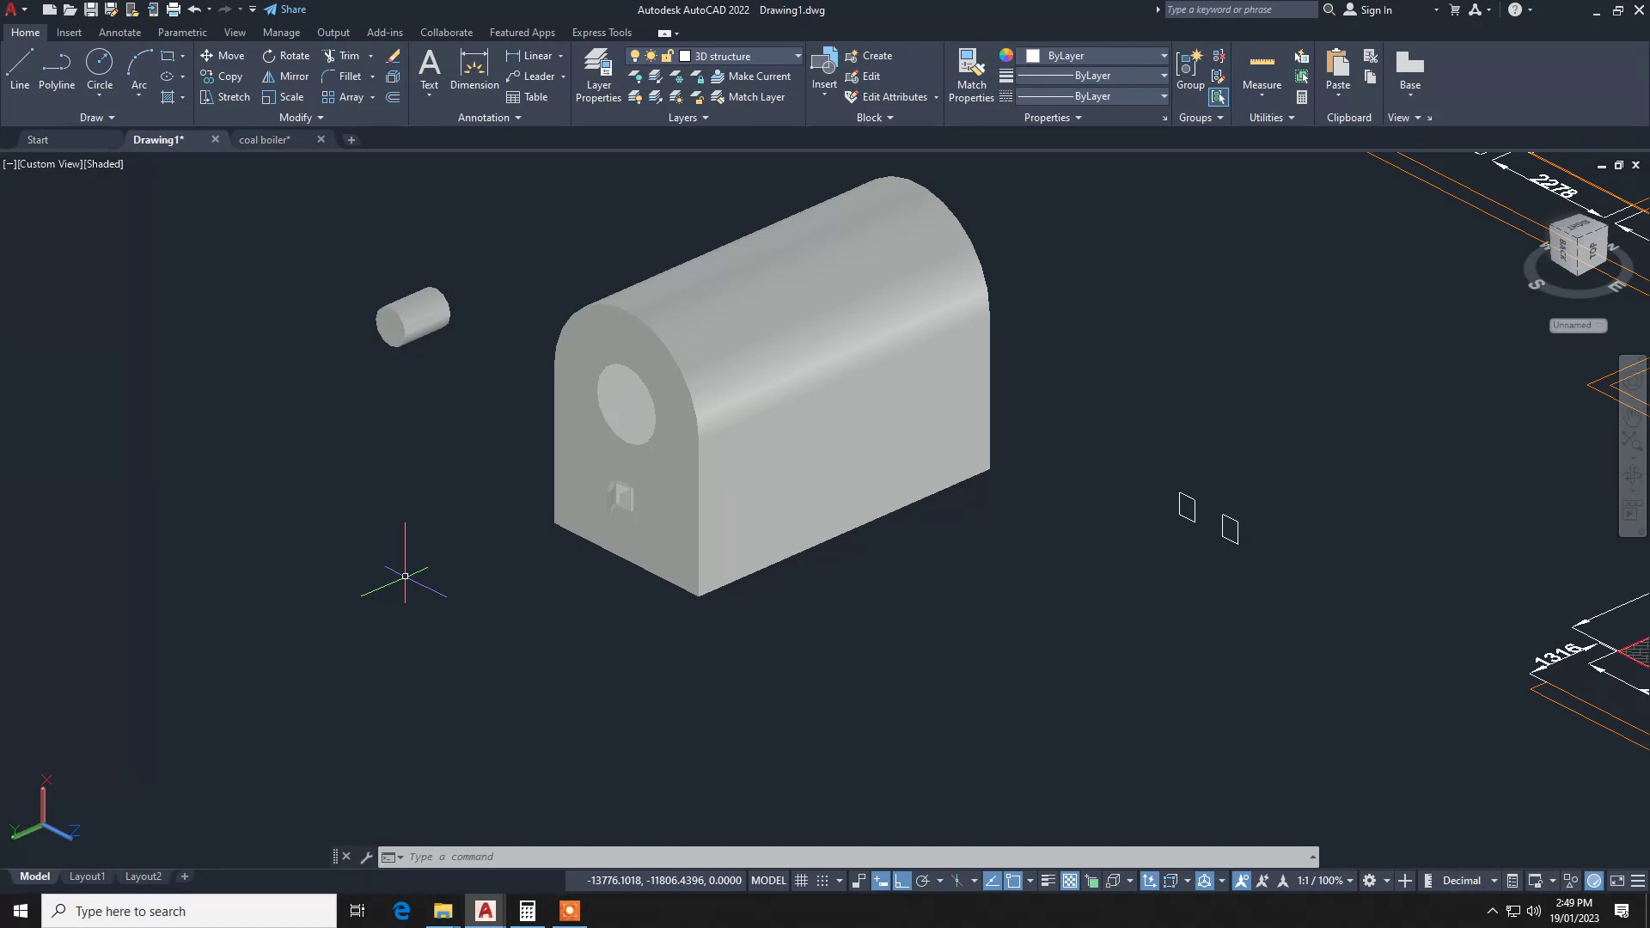
Draw a small rectangle to the left of the boiler body.
{"action": "type", "text": "R"}
{"action": "type", "text": "EC"}
{"action": "key", "text": "Return"}
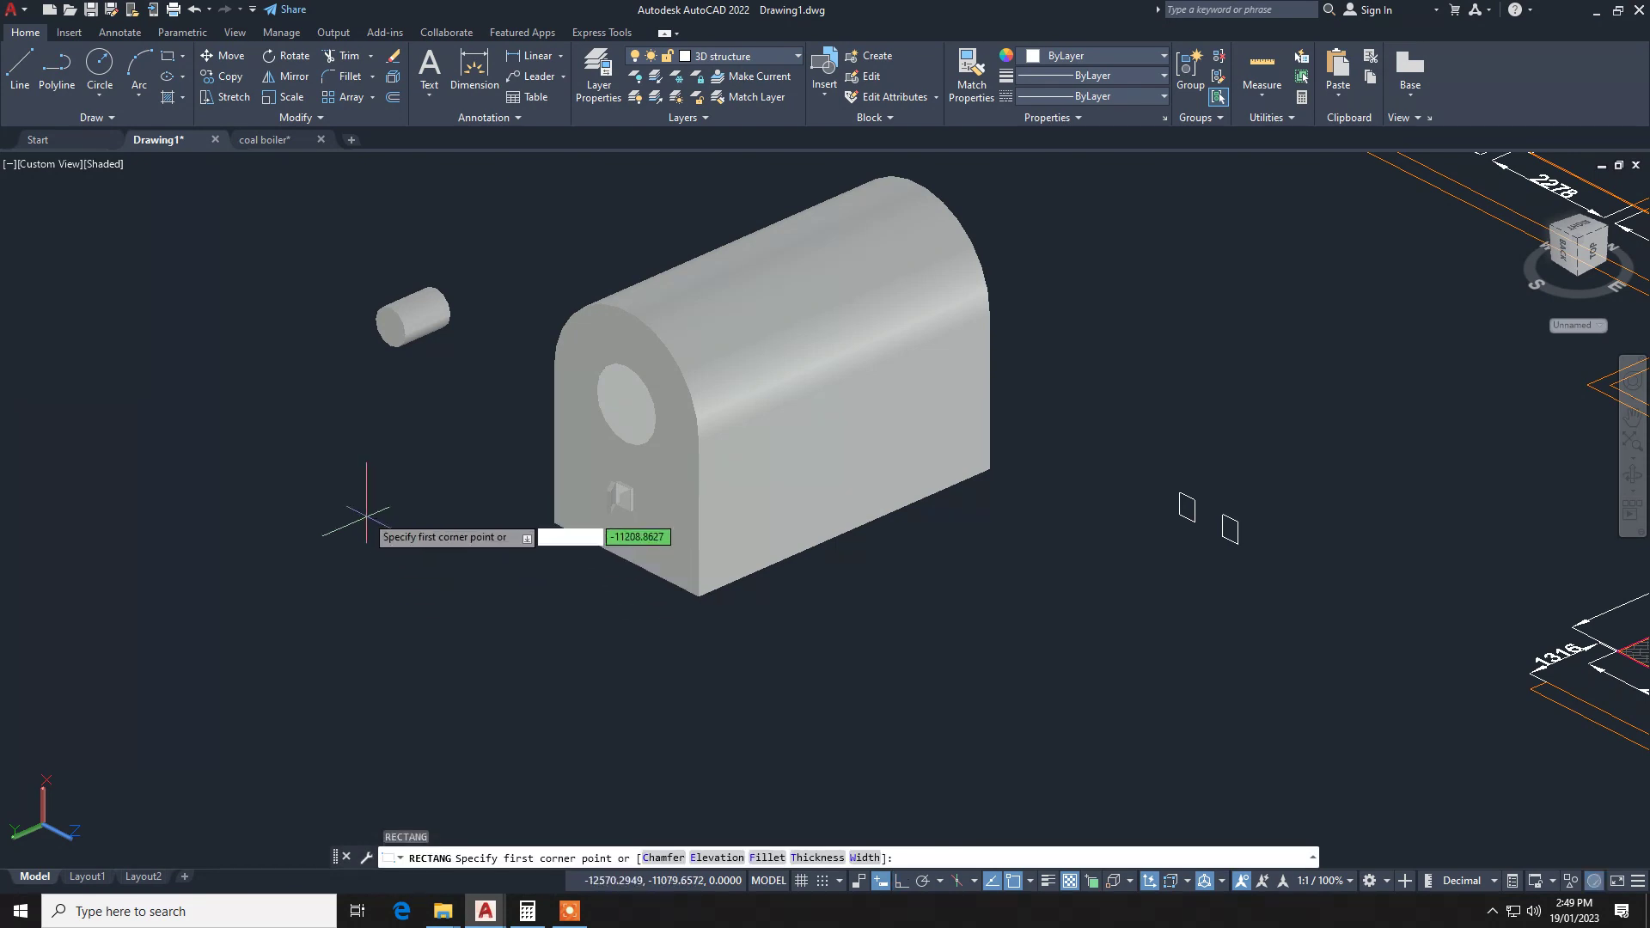
{"action": "left_click", "coordinate": [347, 470]}
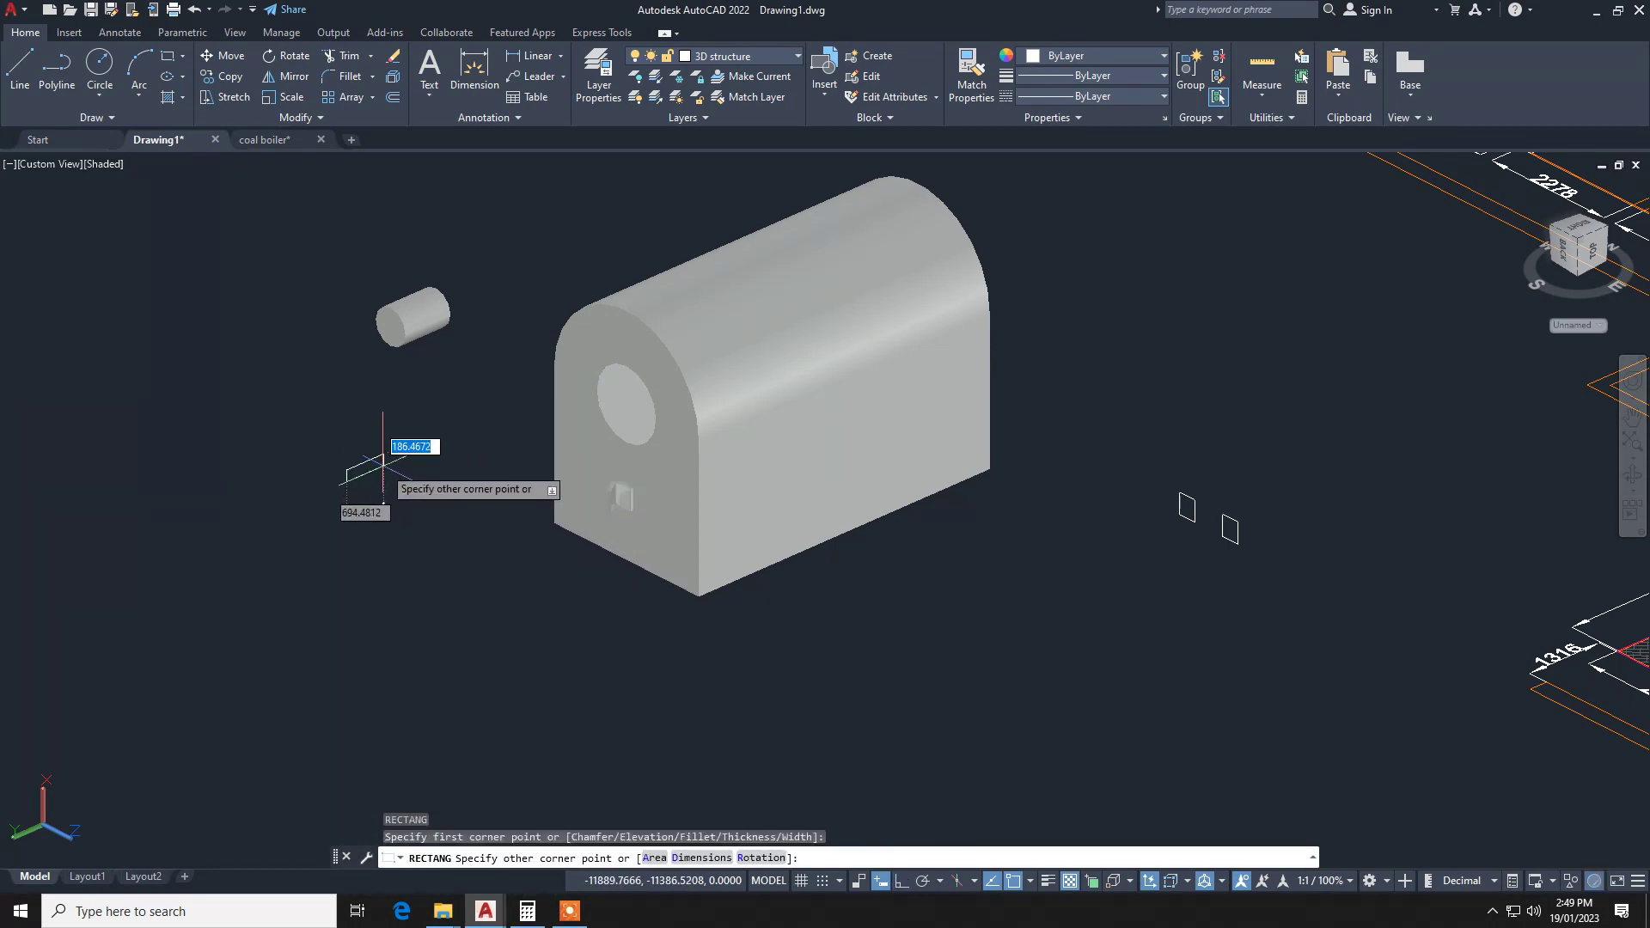
{"action": "scroll", "coordinate": [372, 457], "scroll_direction": "up", "scroll_amount": 5}
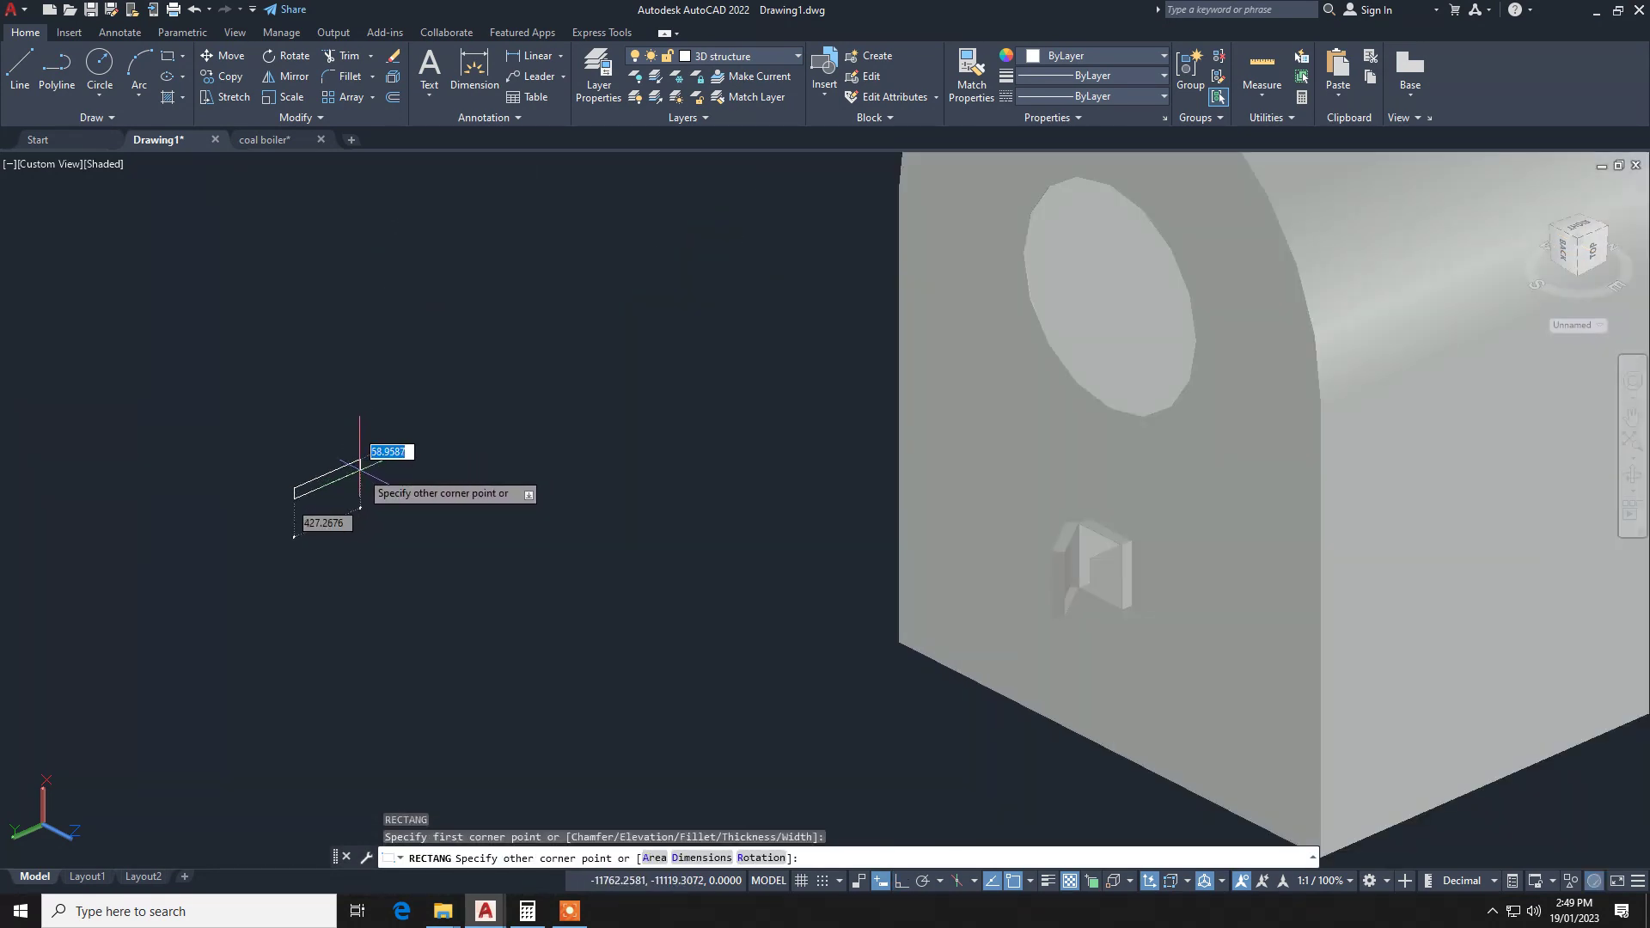
{"action": "left_click", "coordinate": [360, 464]}
{"action": "key", "text": "Escape"}
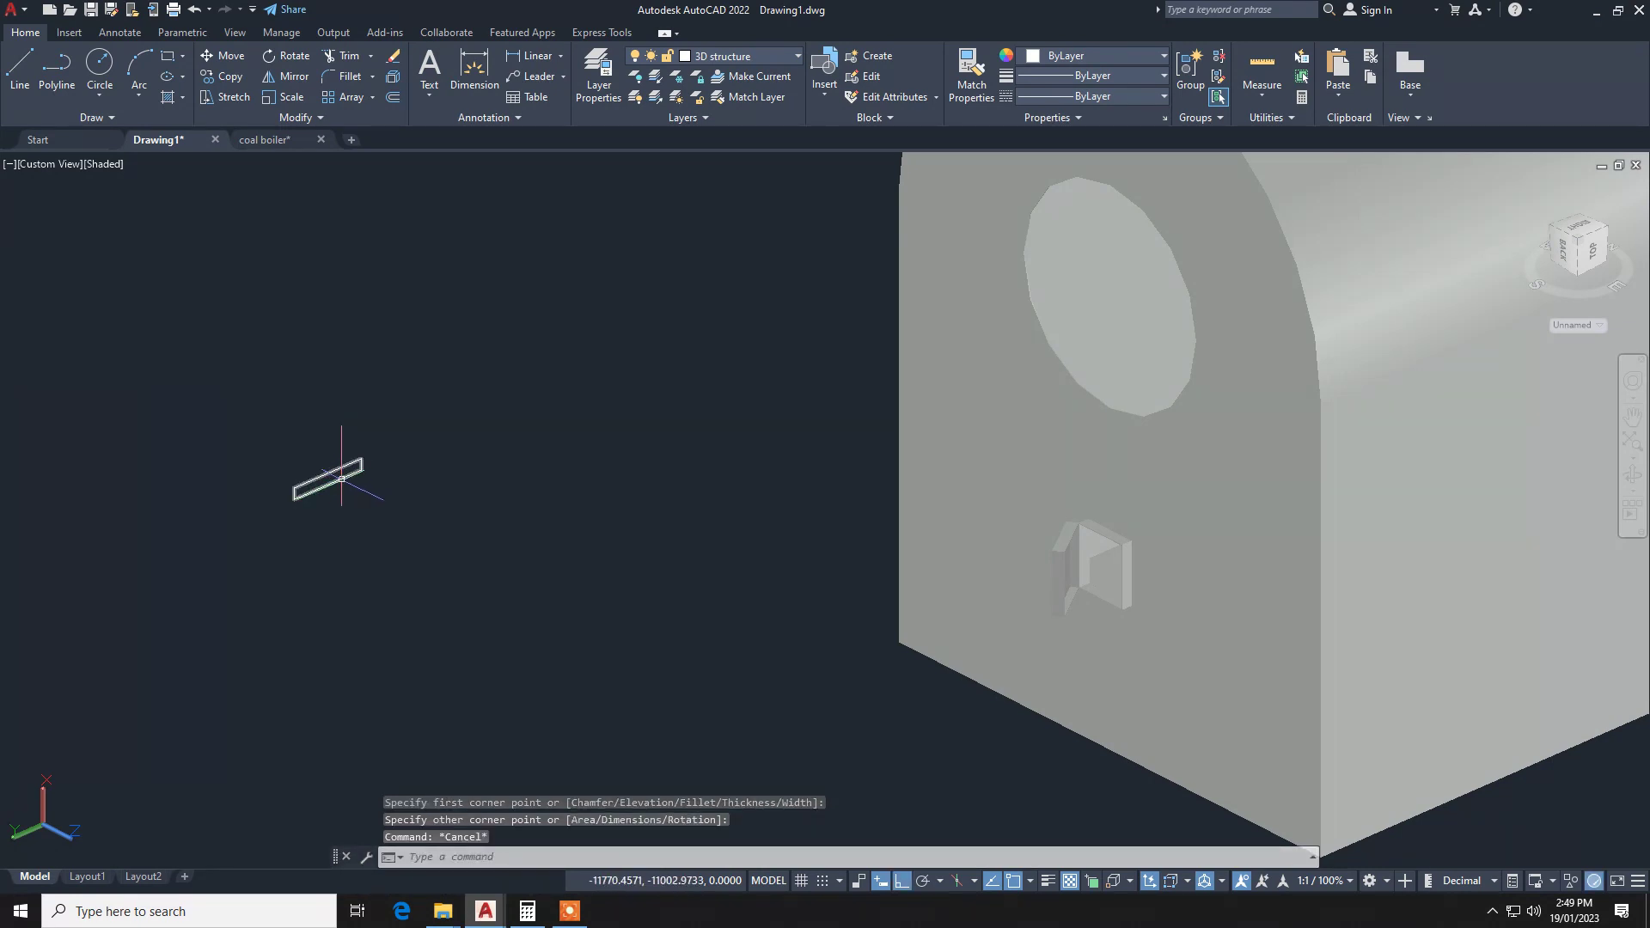
{"action": "key", "text": "Escape"}
Press-pull the rectangle up a small height into a thin flat slab.
{"action": "type", "text": "pre"}
{"action": "key", "text": "Return"}
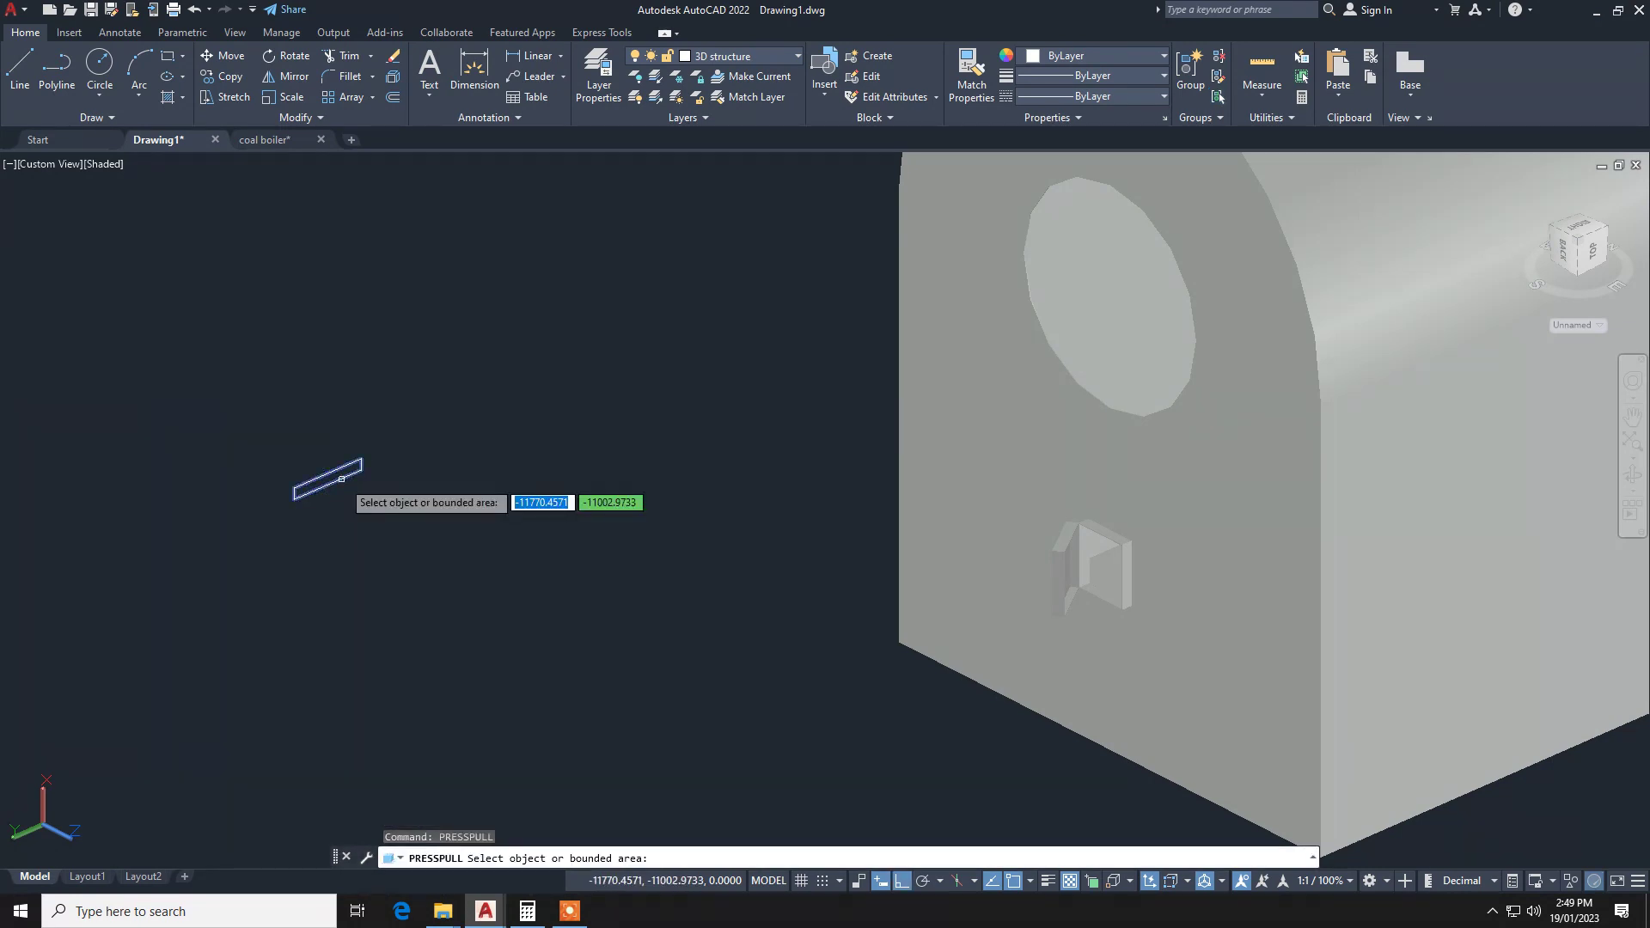
{"action": "left_click", "coordinate": [331, 468]}
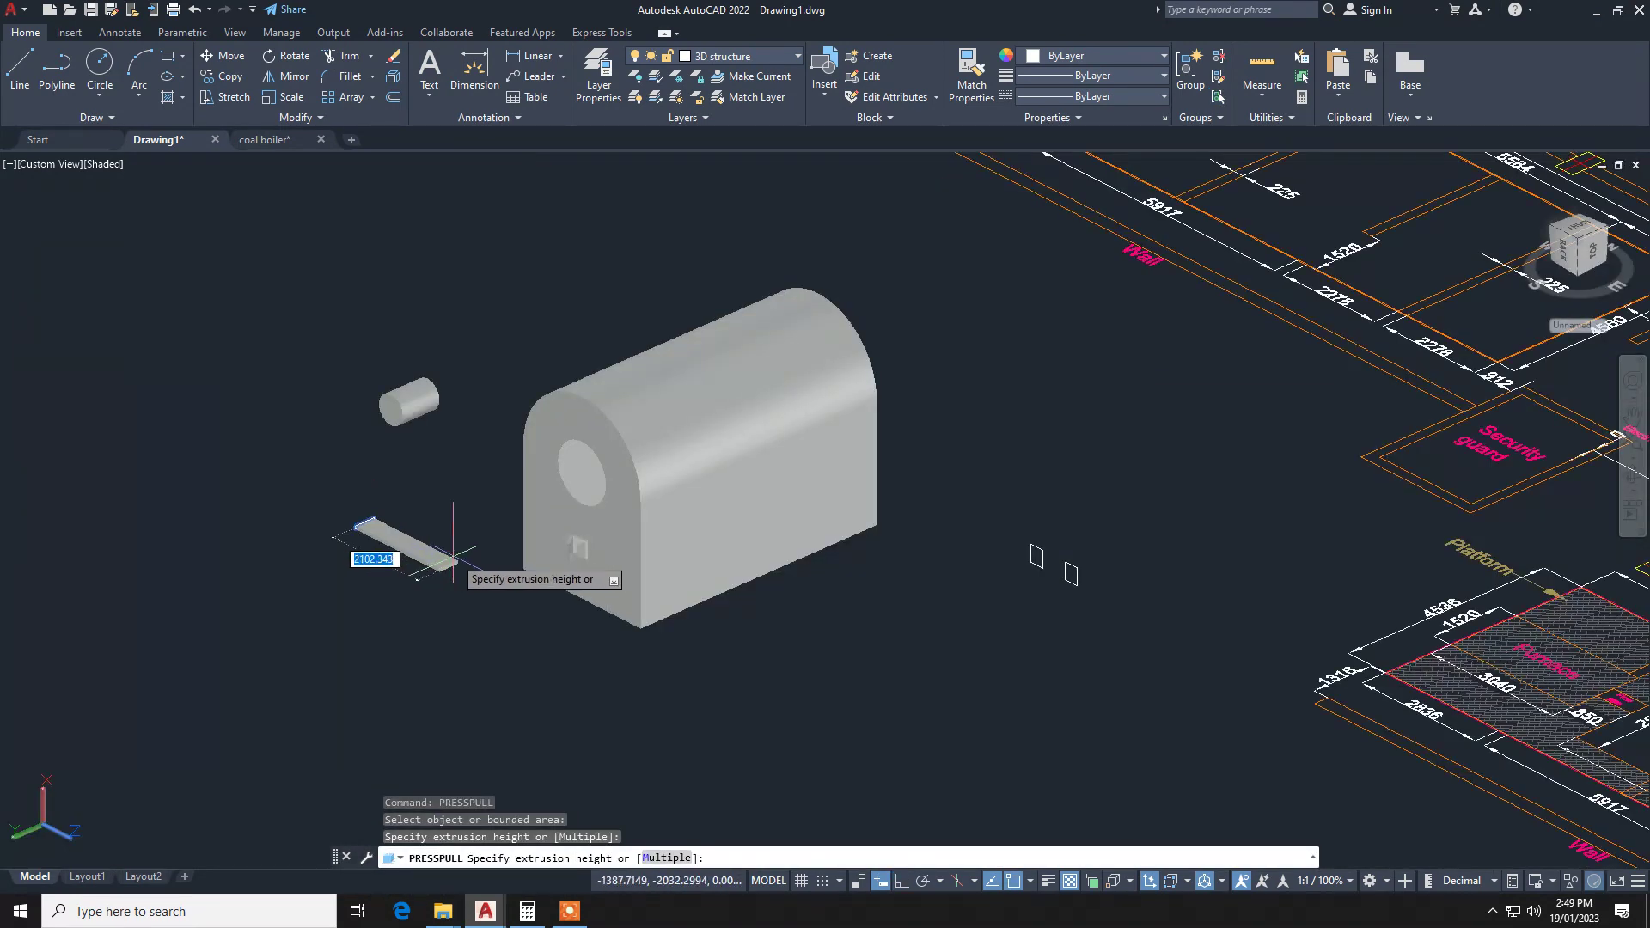
{"action": "scroll", "coordinate": [439, 550], "scroll_direction": "up", "scroll_amount": 2}
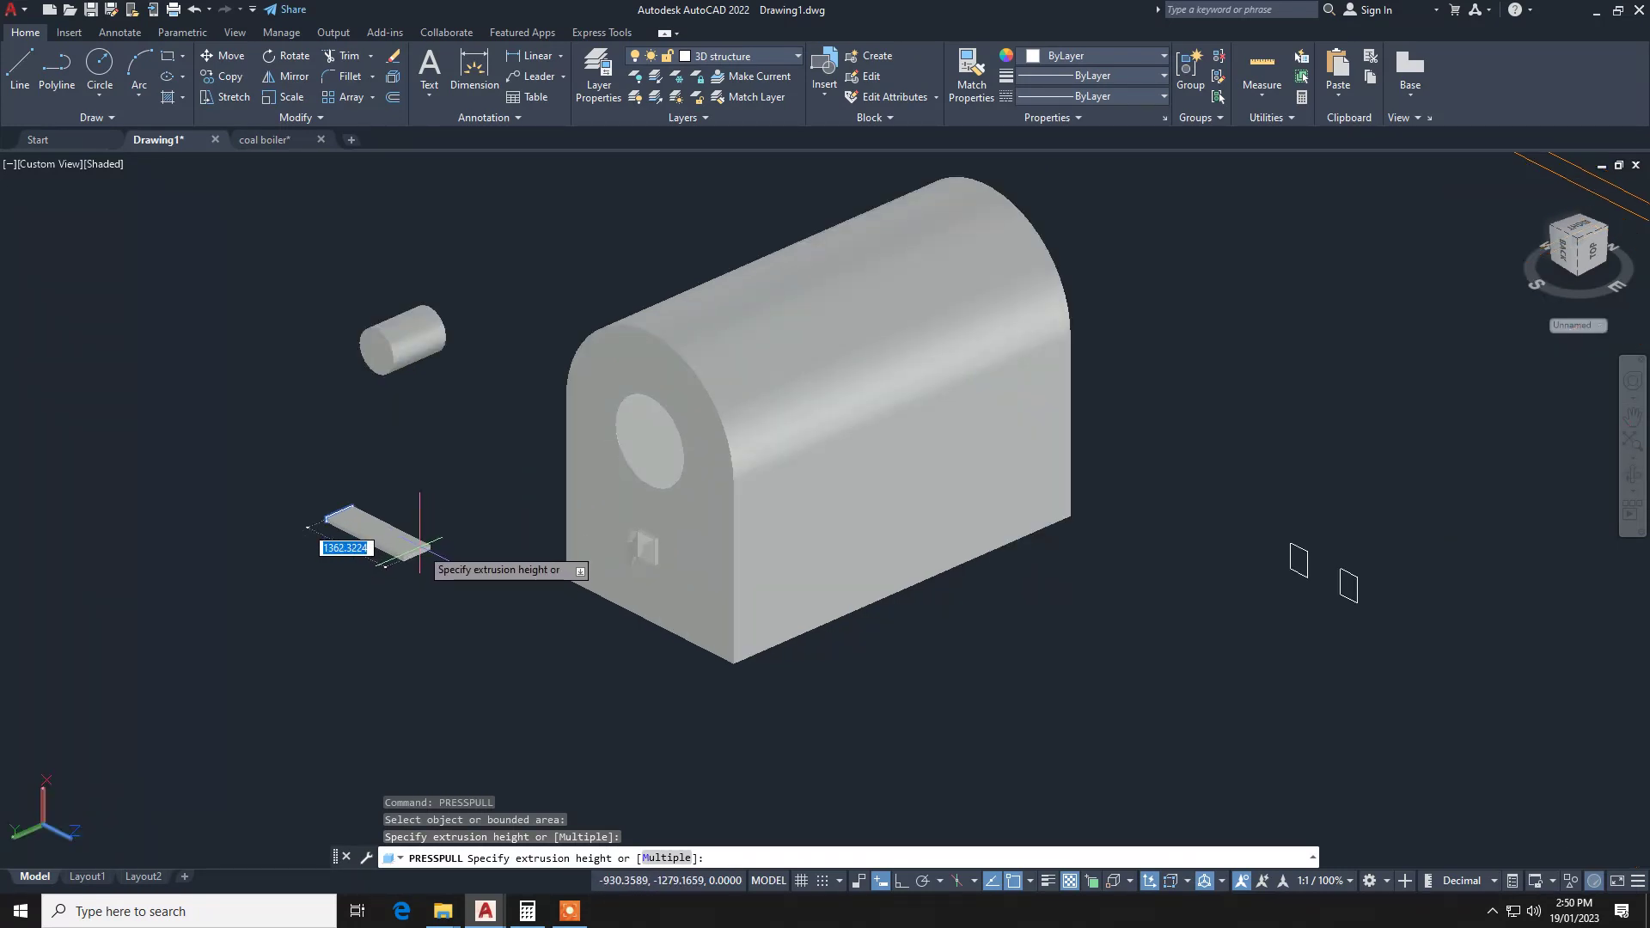
{"action": "left_click", "coordinate": [420, 547]}
{"action": "key", "text": "Escape"}
{"action": "scroll", "coordinate": [401, 541], "scroll_direction": "up", "scroll_amount": 3}
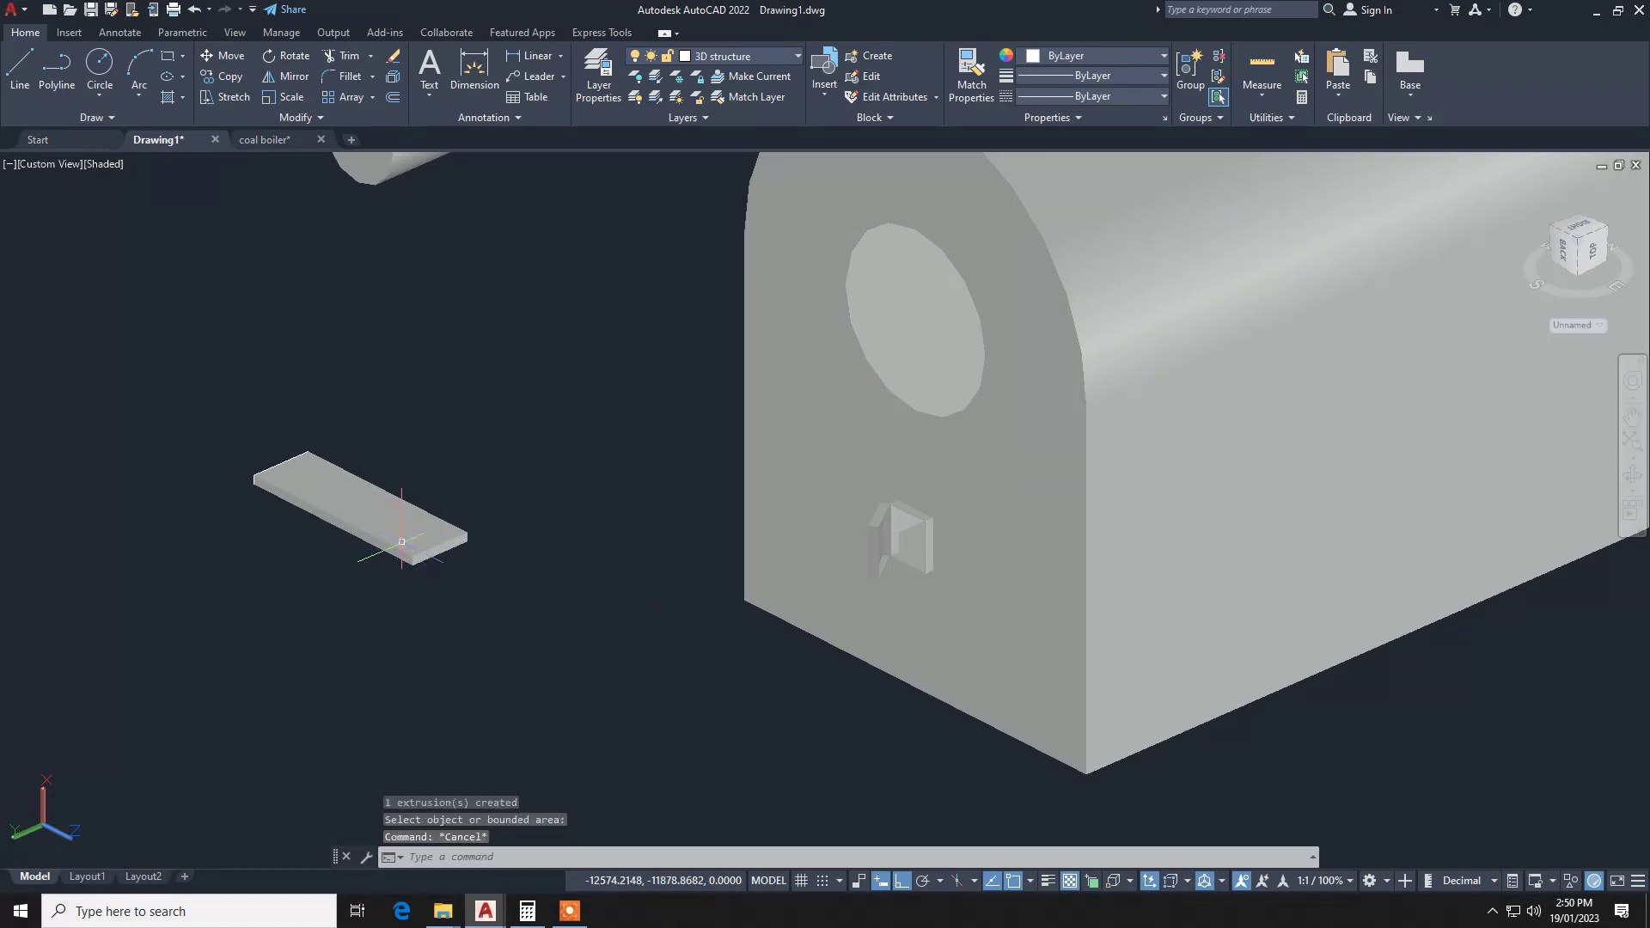
{"action": "left_click", "coordinate": [401, 542]}
{"action": "key", "text": "Escape"}
{"action": "type", "text": "pre"}
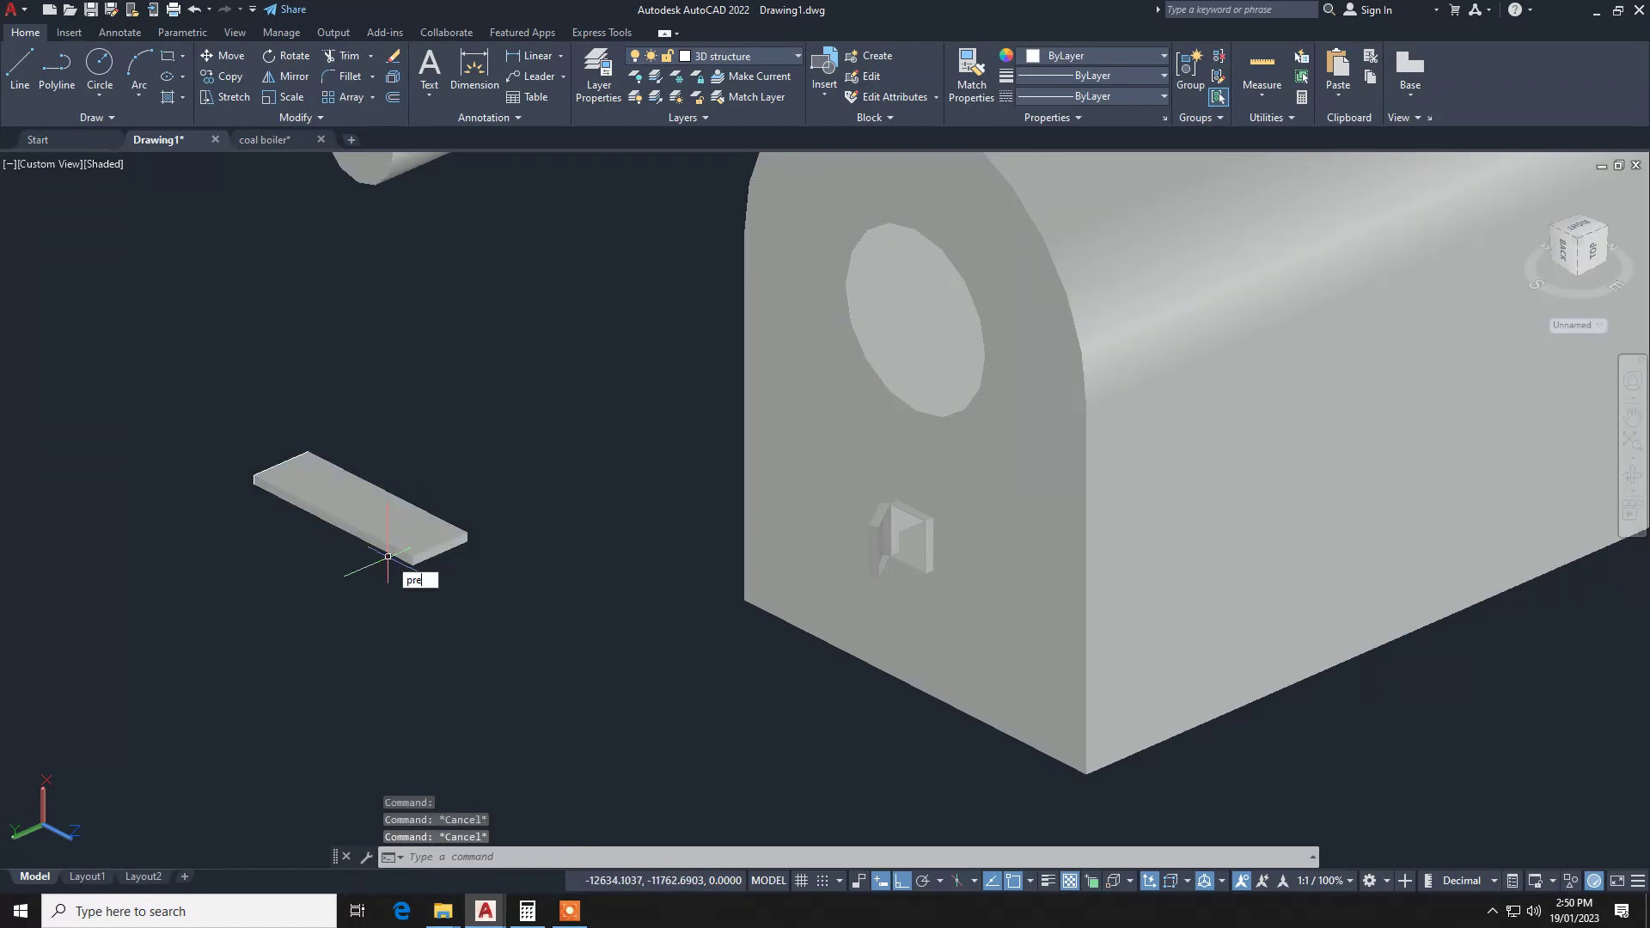
{"action": "type", "text": "s"}
{"action": "key", "text": "Return"}
{"action": "scroll", "coordinate": [378, 545], "scroll_direction": "up", "scroll_amount": 2}
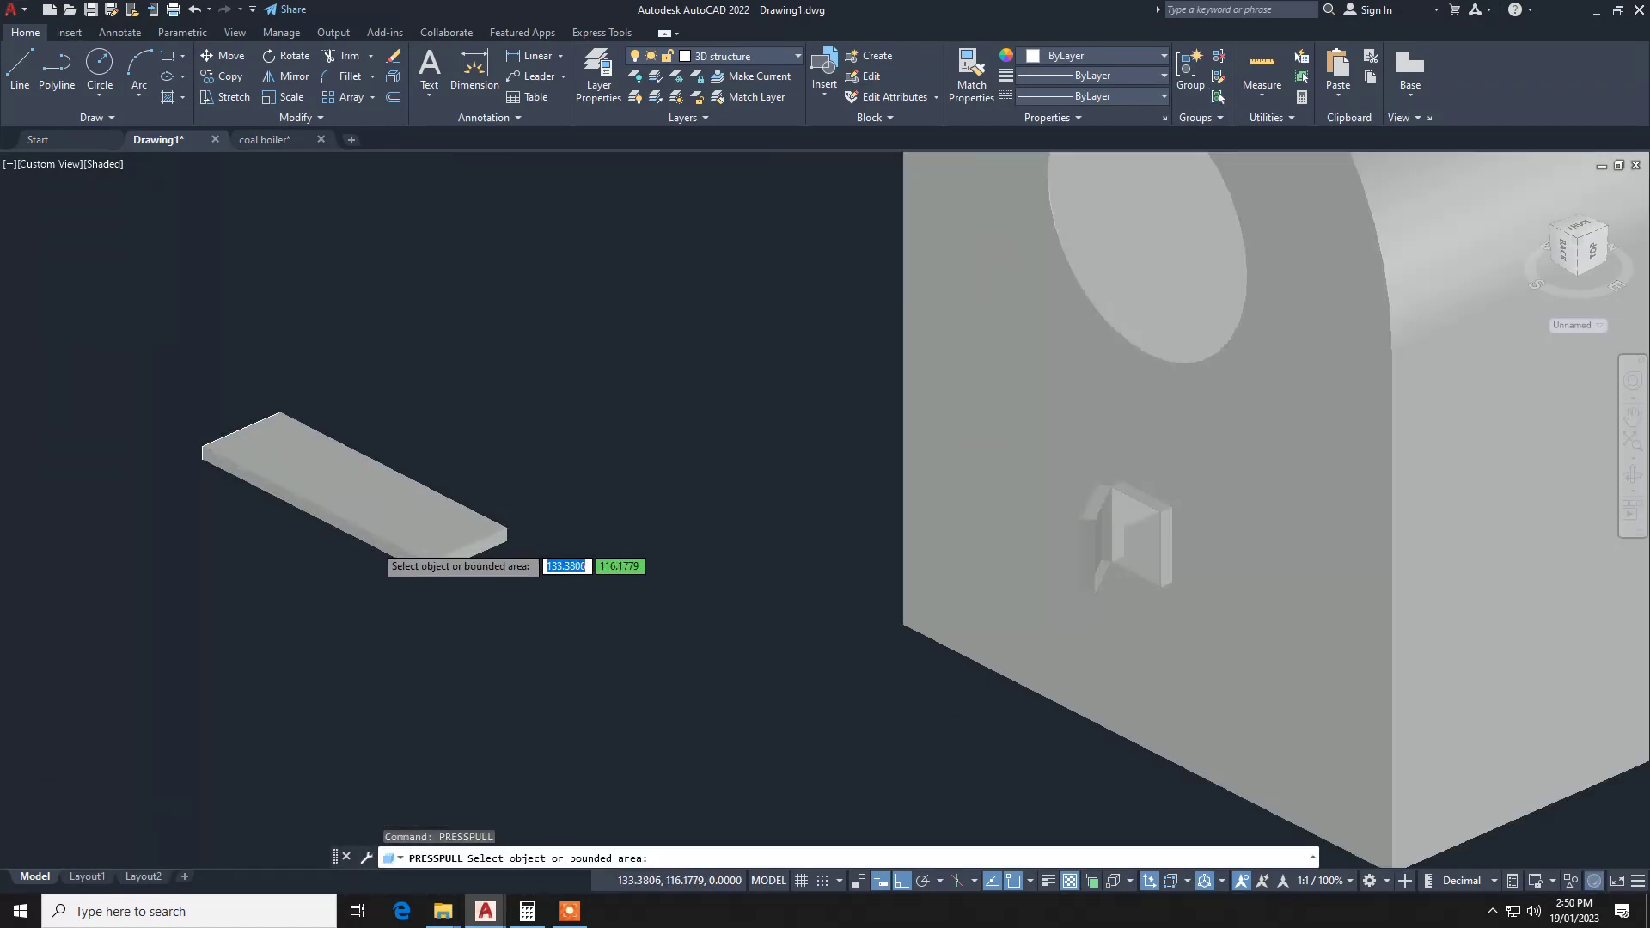
{"action": "scroll", "coordinate": [371, 535], "scroll_direction": "up", "scroll_amount": 2}
{"action": "left_click", "coordinate": [371, 541]}
{"action": "scroll", "coordinate": [361, 558], "scroll_direction": "down", "scroll_amount": 1}
{"action": "scroll", "coordinate": [278, 599], "scroll_direction": "down", "scroll_amount": 2}
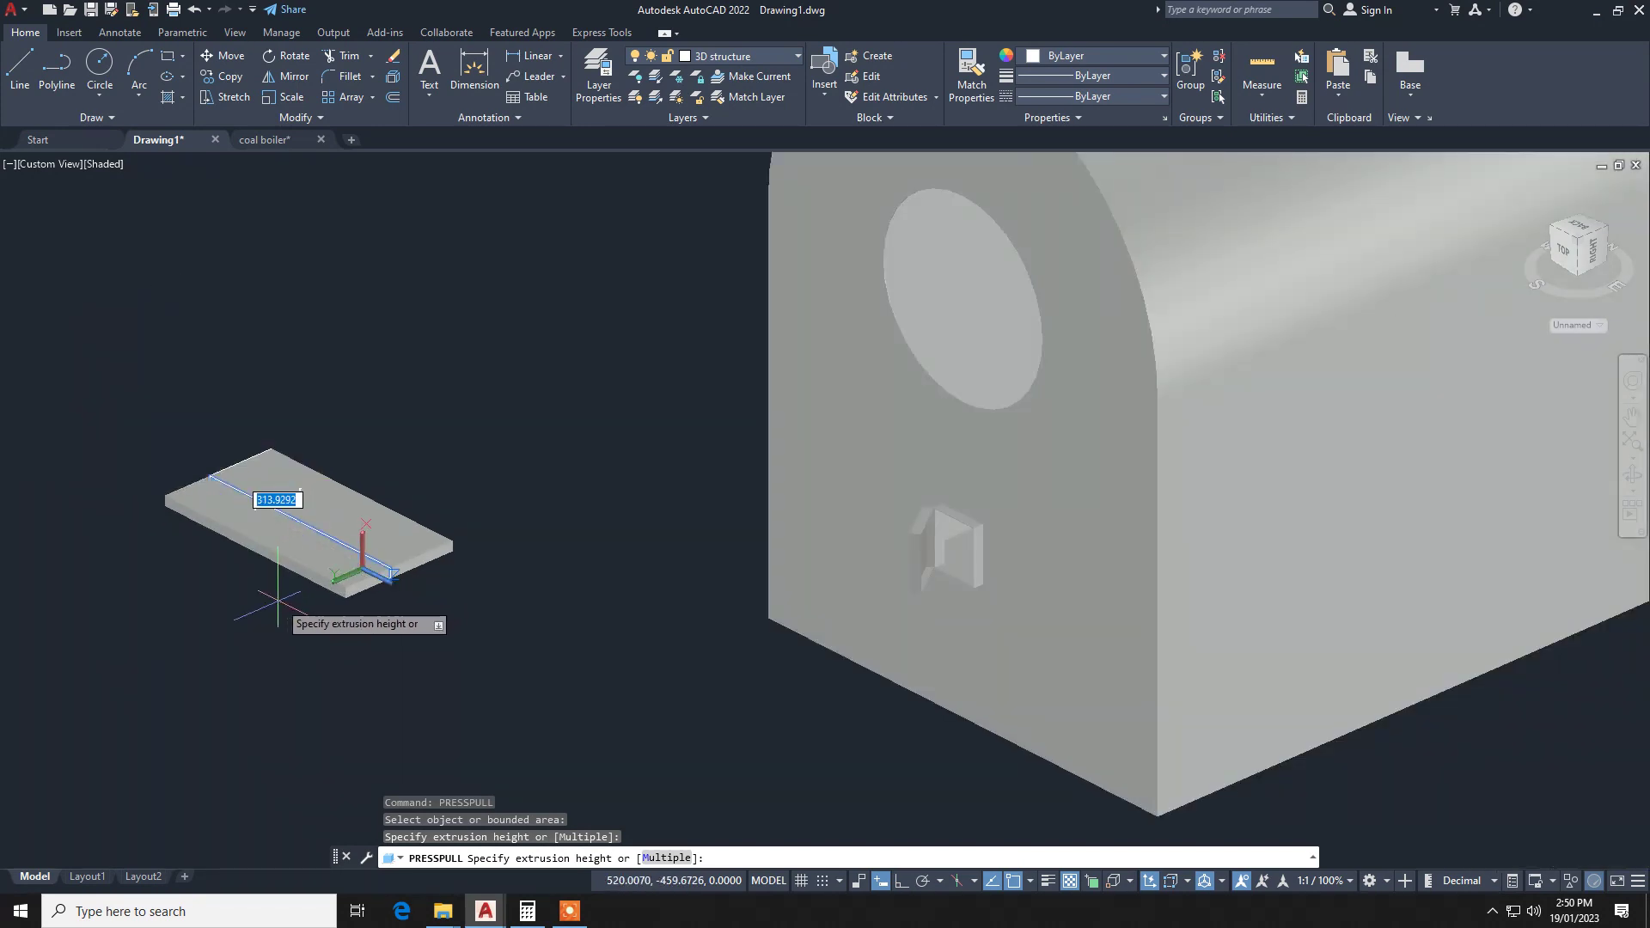
{"action": "key", "text": "Escape"}
{"action": "key", "text": "Escape"}
{"action": "left_click", "coordinate": [339, 567]}
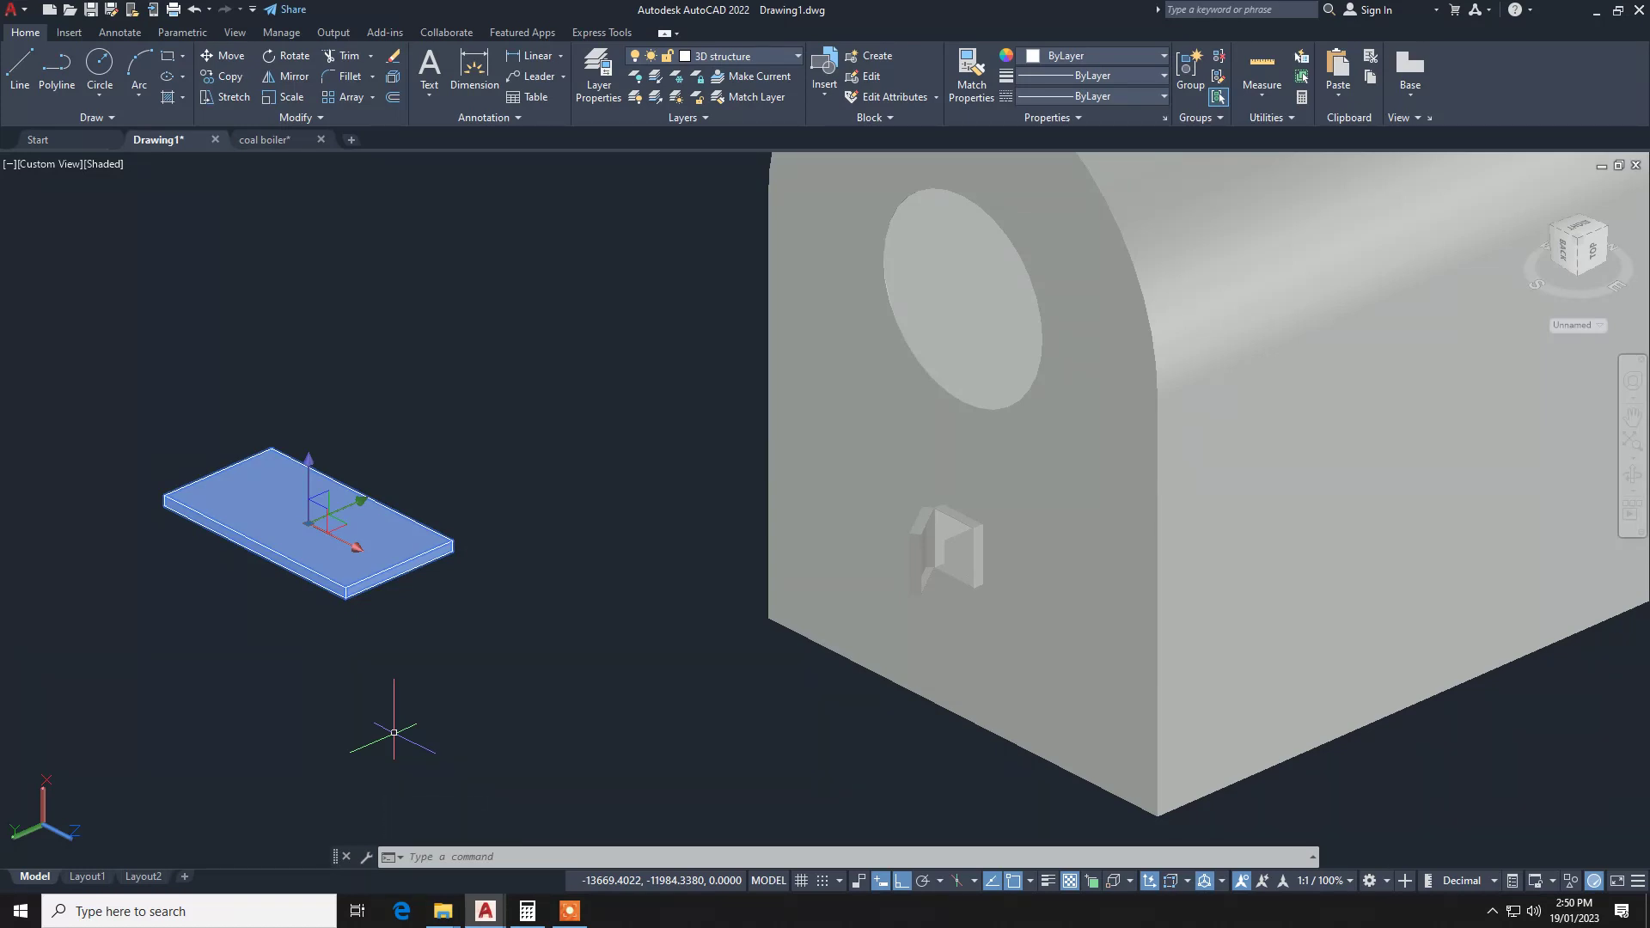
Copy the slab from its corner to a spot beside the original.
{"action": "type", "text": "co"}
{"action": "key", "text": "Return"}
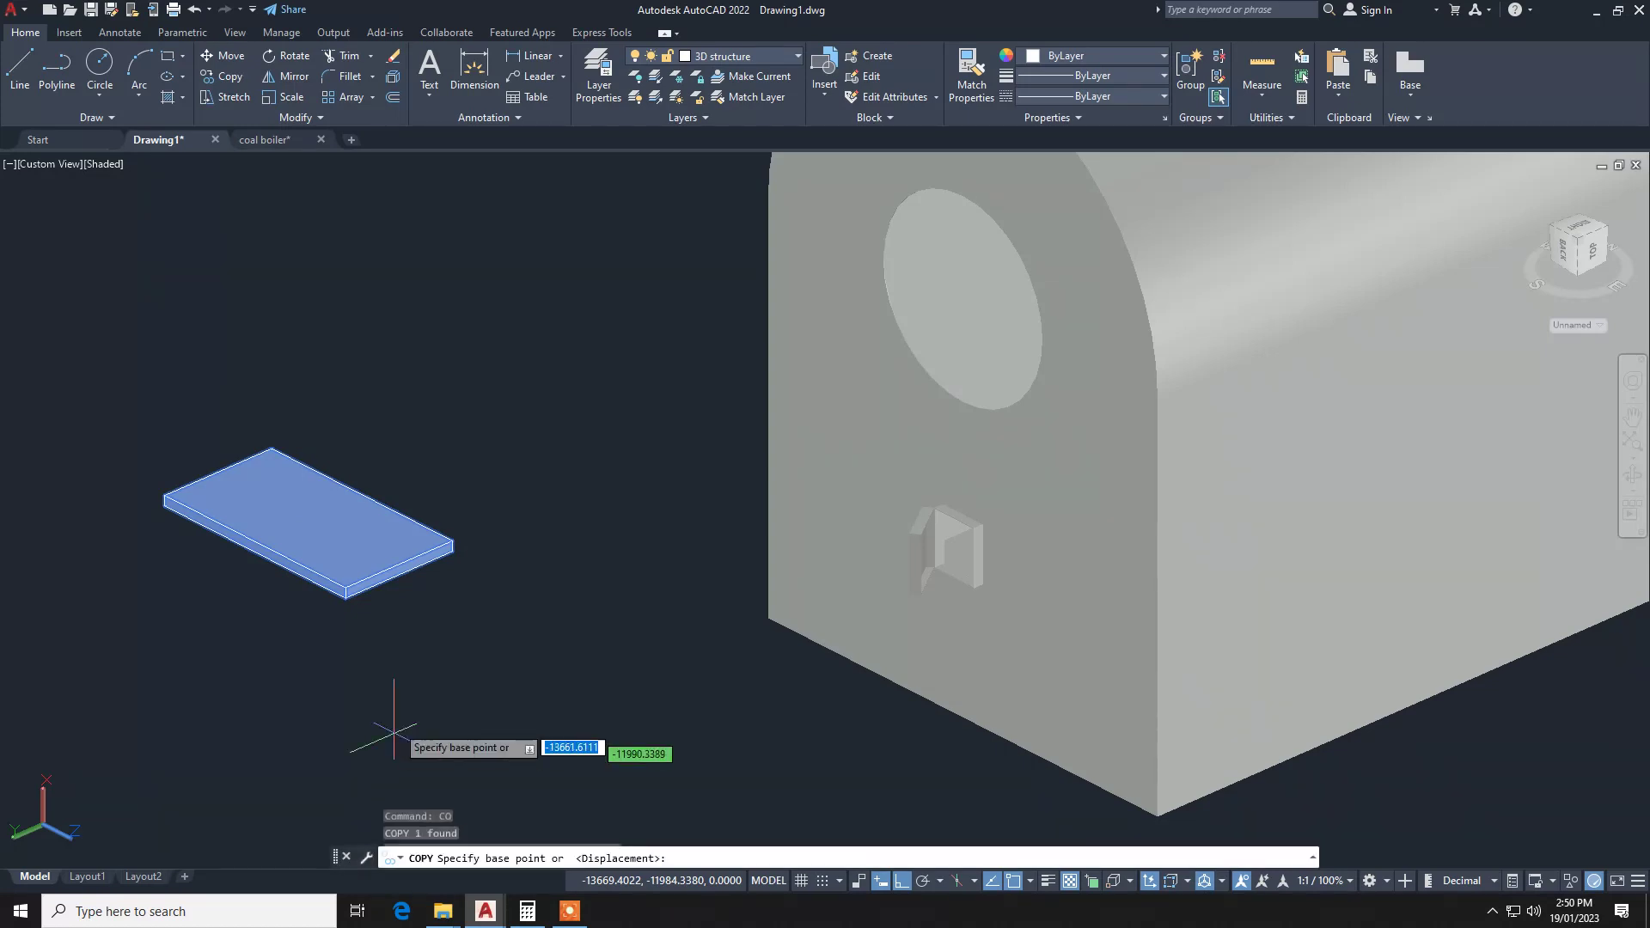
{"action": "left_click", "coordinate": [452, 551]}
{"action": "scroll", "coordinate": [342, 605], "scroll_direction": "down", "scroll_amount": 4}
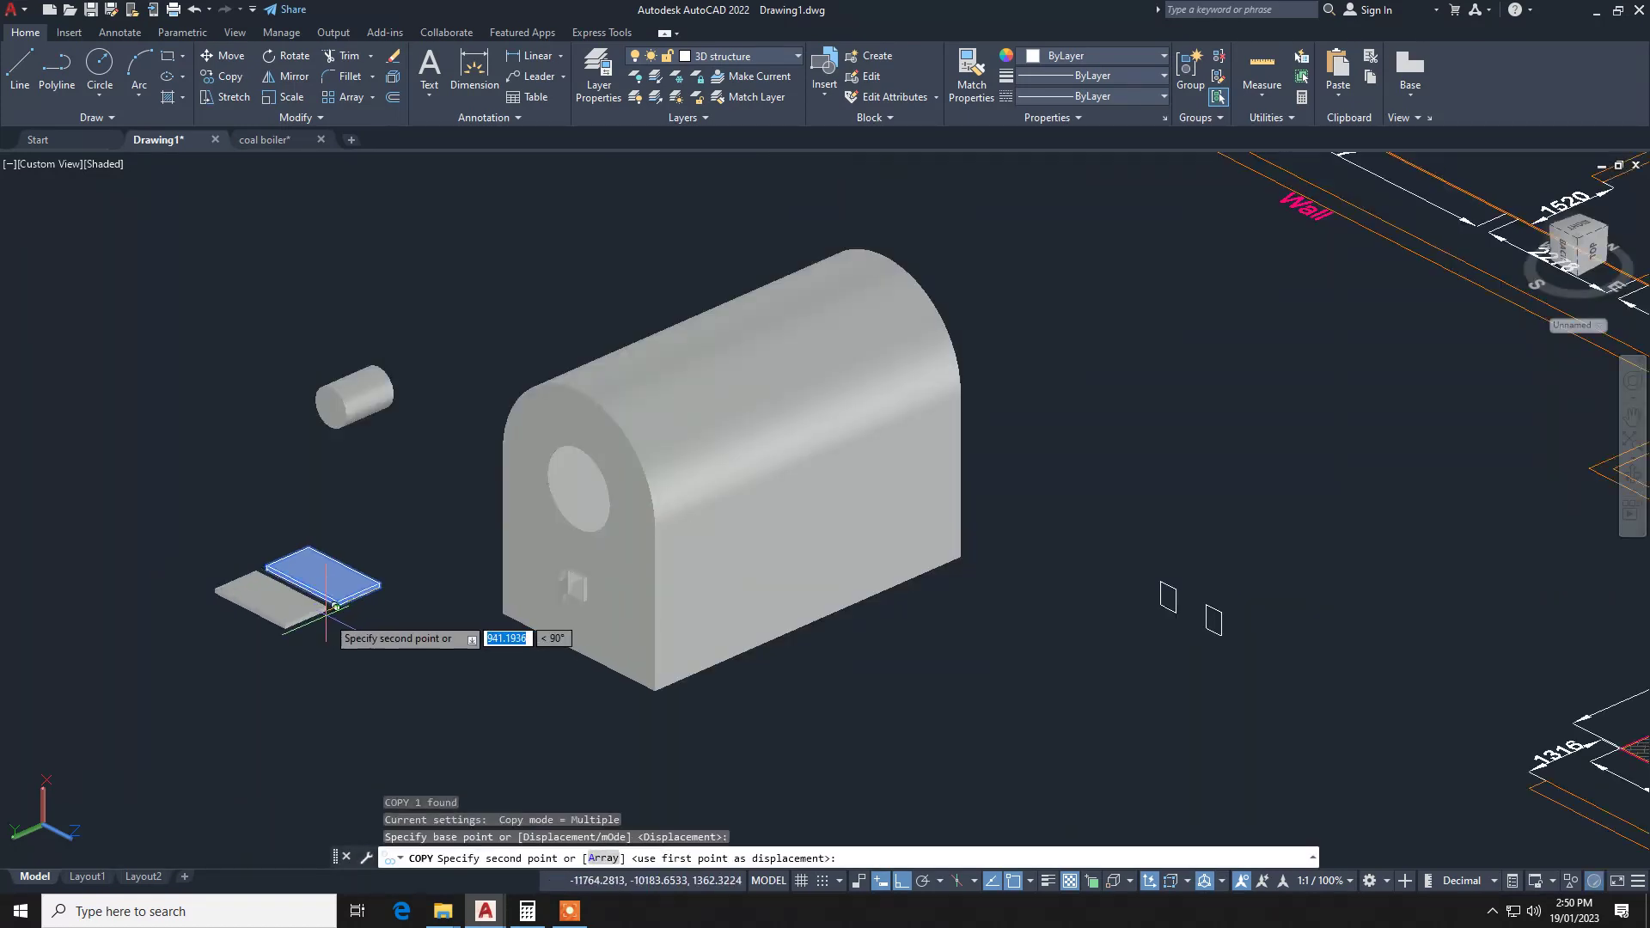
{"action": "scroll", "coordinate": [346, 593], "scroll_direction": "up", "scroll_amount": 5}
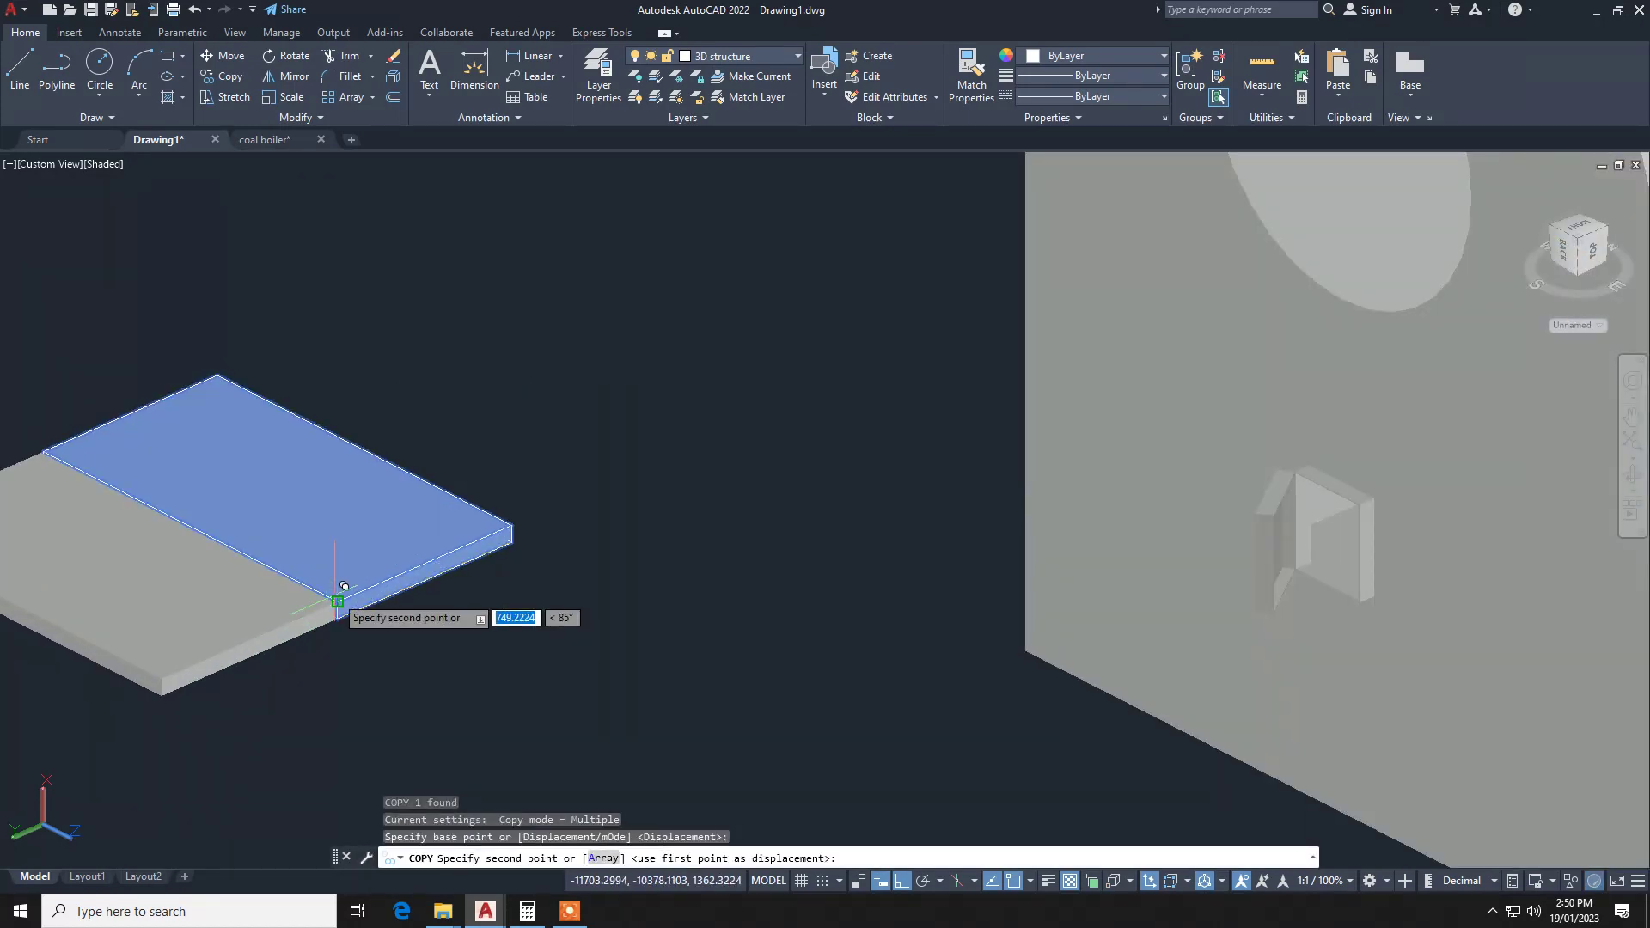
{"action": "left_click", "coordinate": [346, 593]}
{"action": "key", "text": "Escape"}
Tilt the copied slab about its edge axis with 3DROTATE, Ortho off.
{"action": "left_click", "coordinate": [198, 640]}
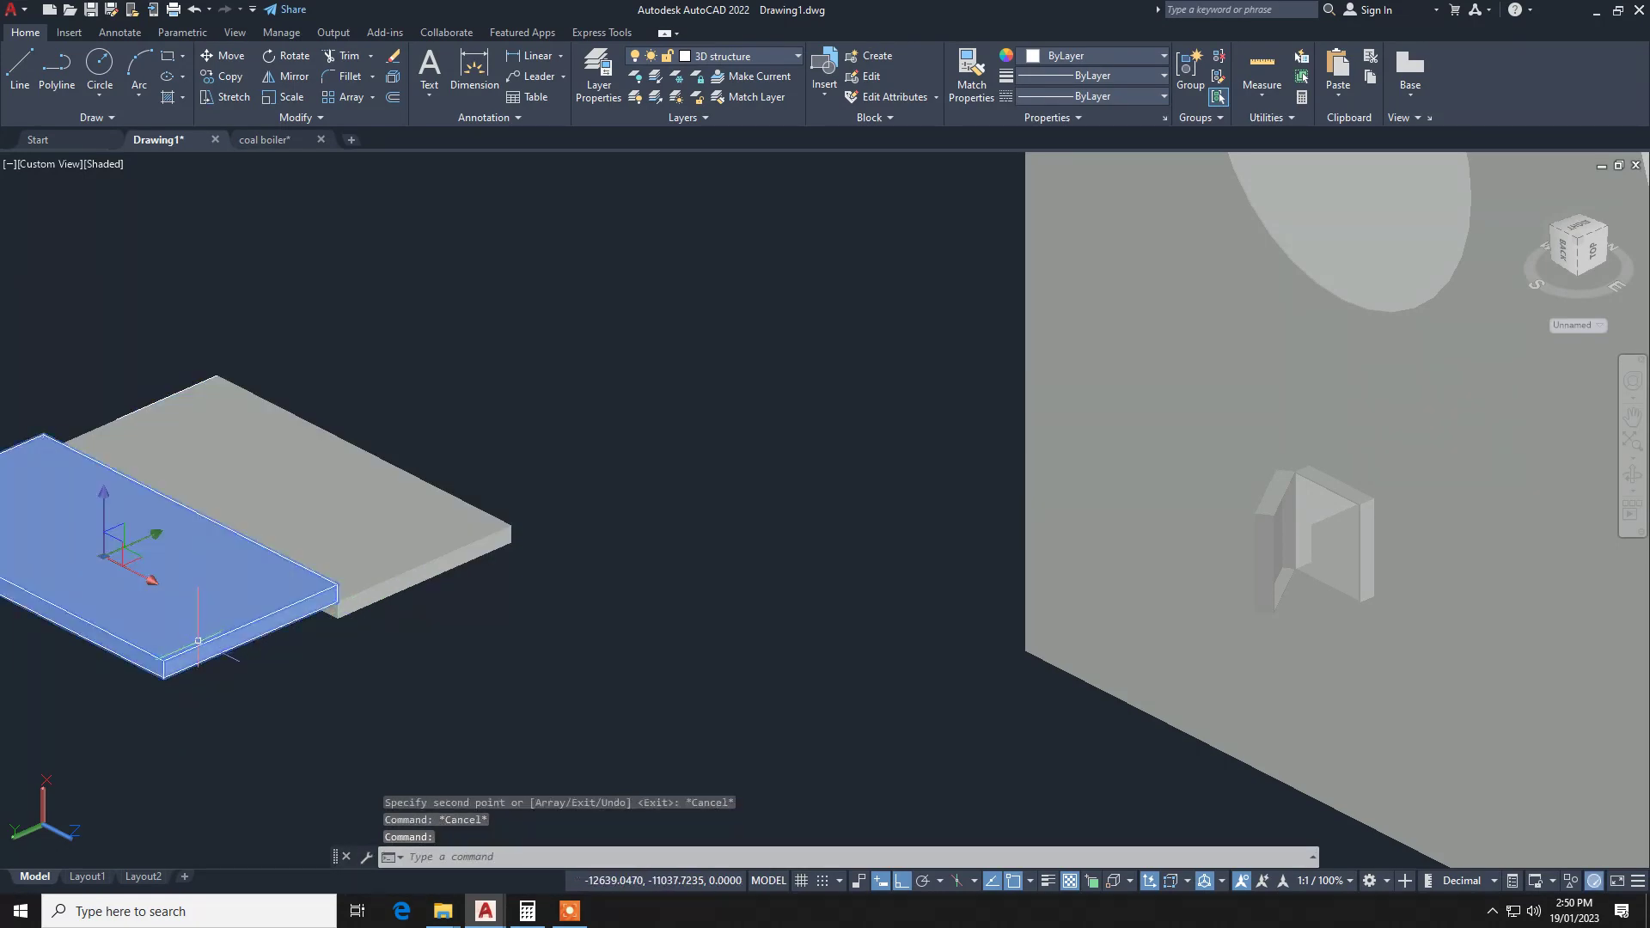
{"action": "type", "text": "3drotate"}
{"action": "key", "text": "Return"}
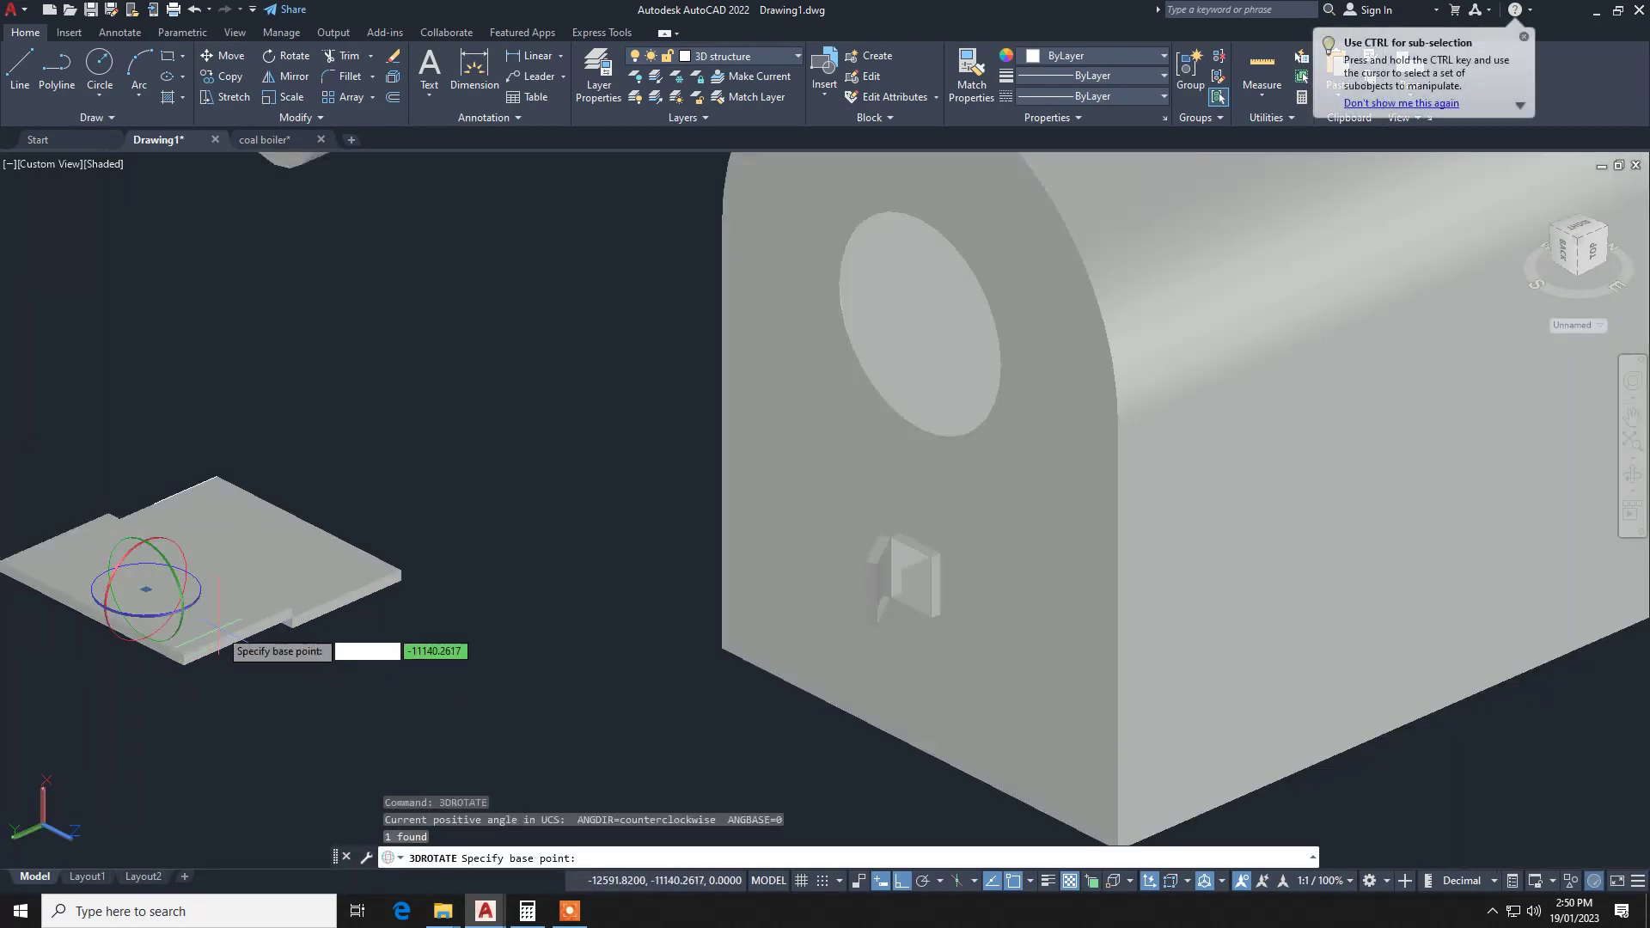
{"action": "left_click", "coordinate": [200, 571]}
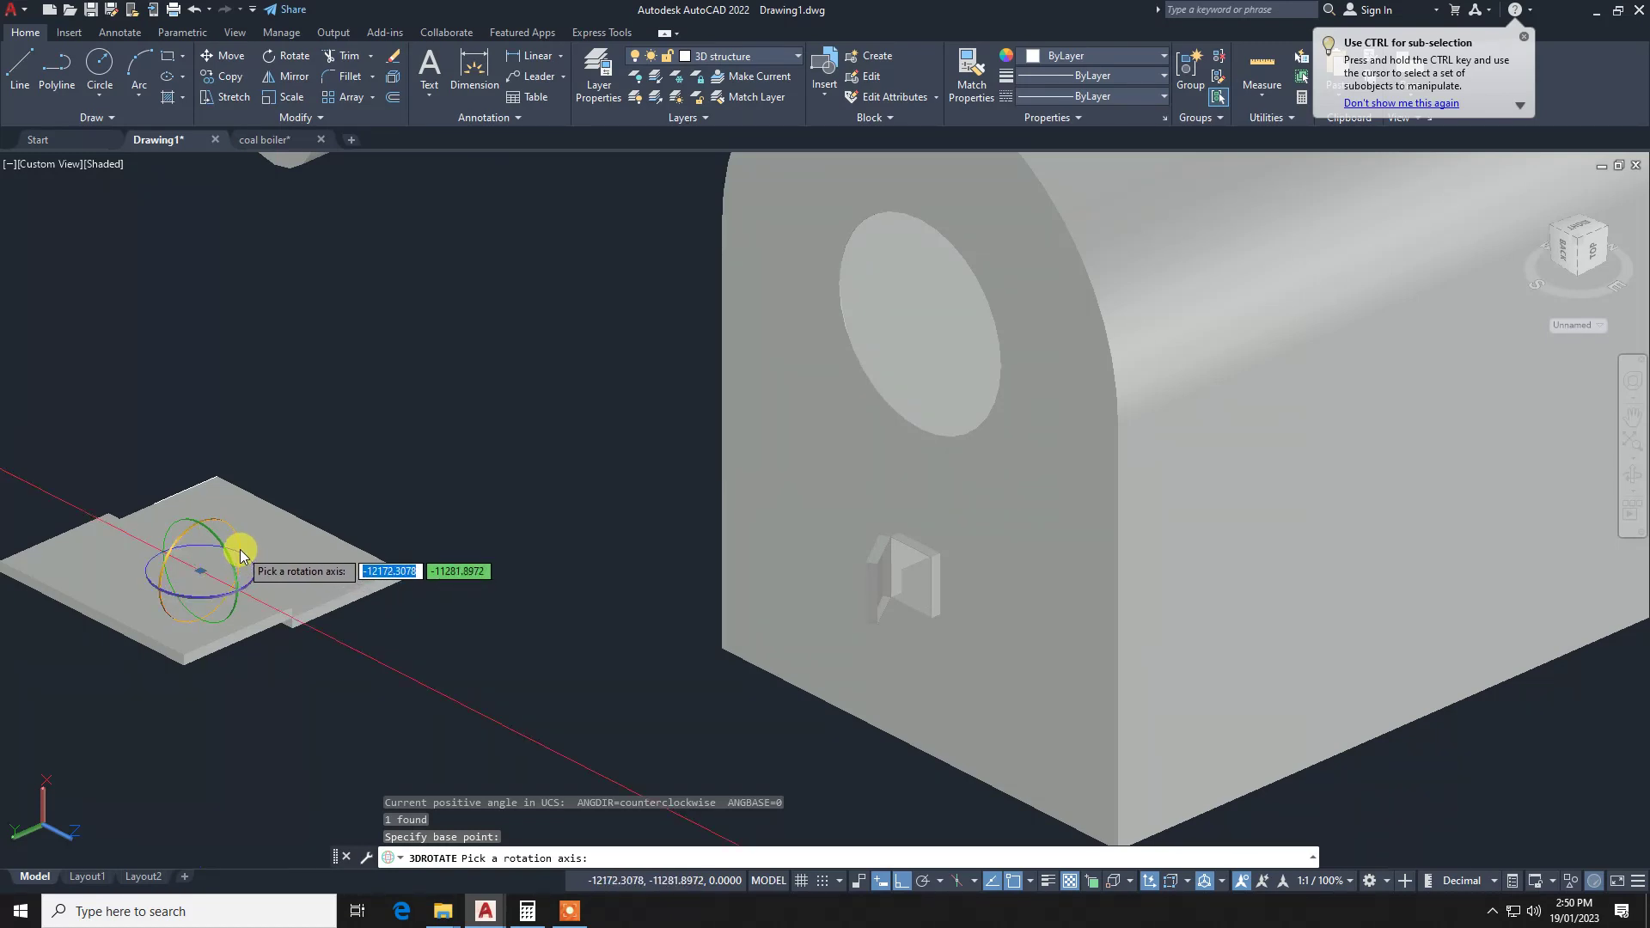
{"action": "left_click", "coordinate": [233, 550]}
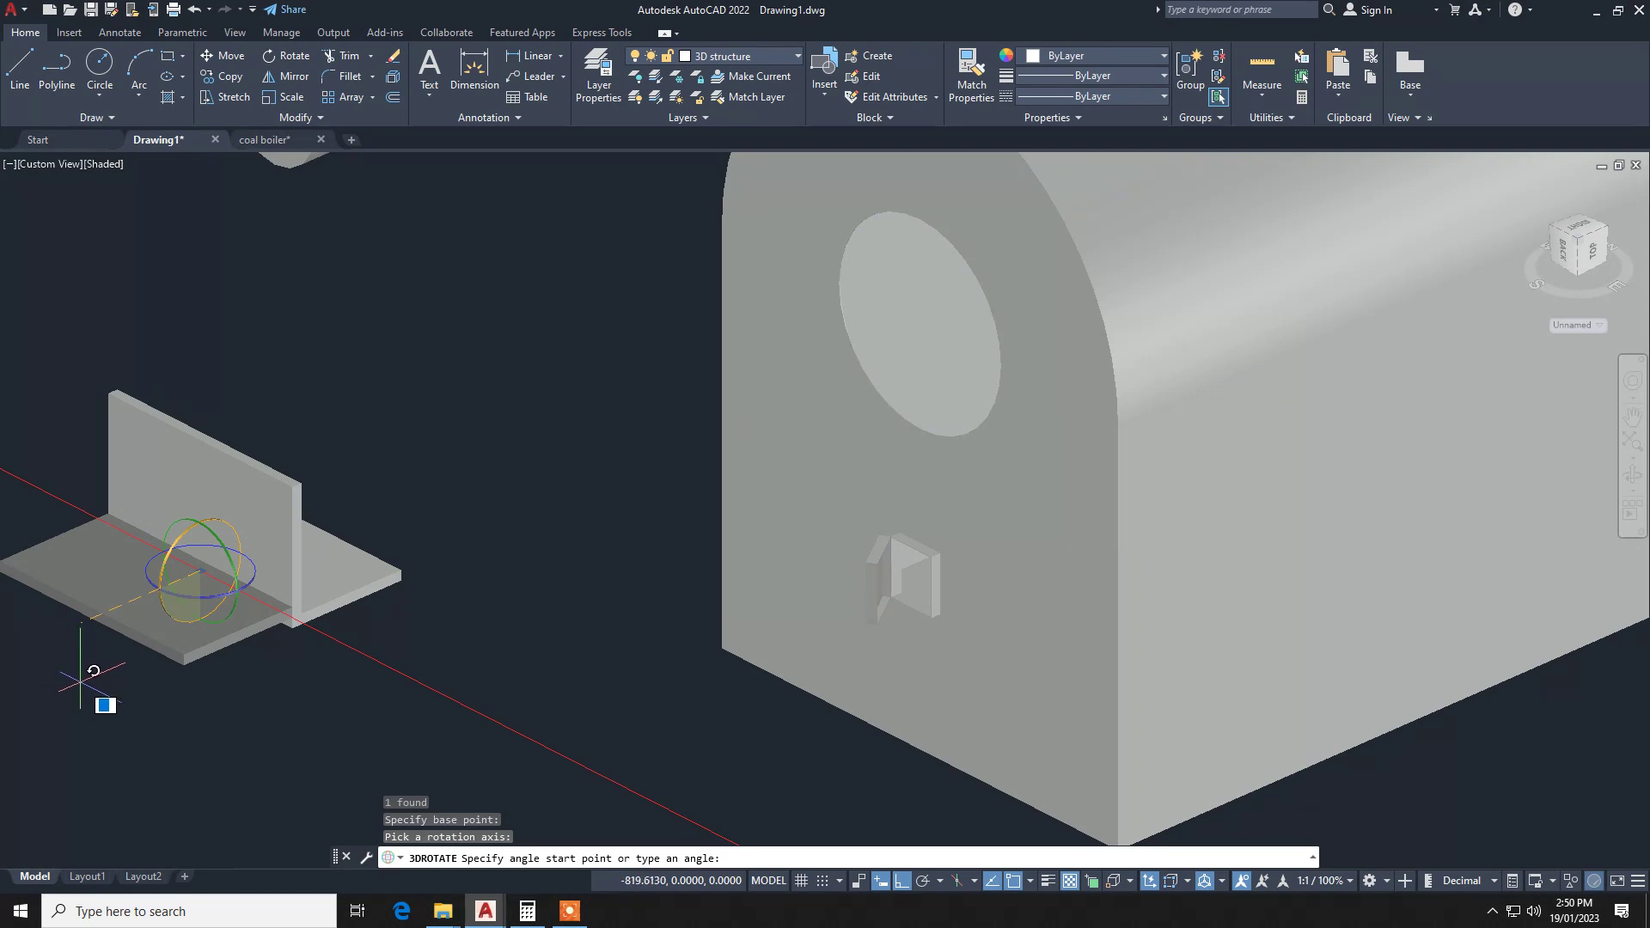
{"action": "left_click", "coordinate": [898, 878]}
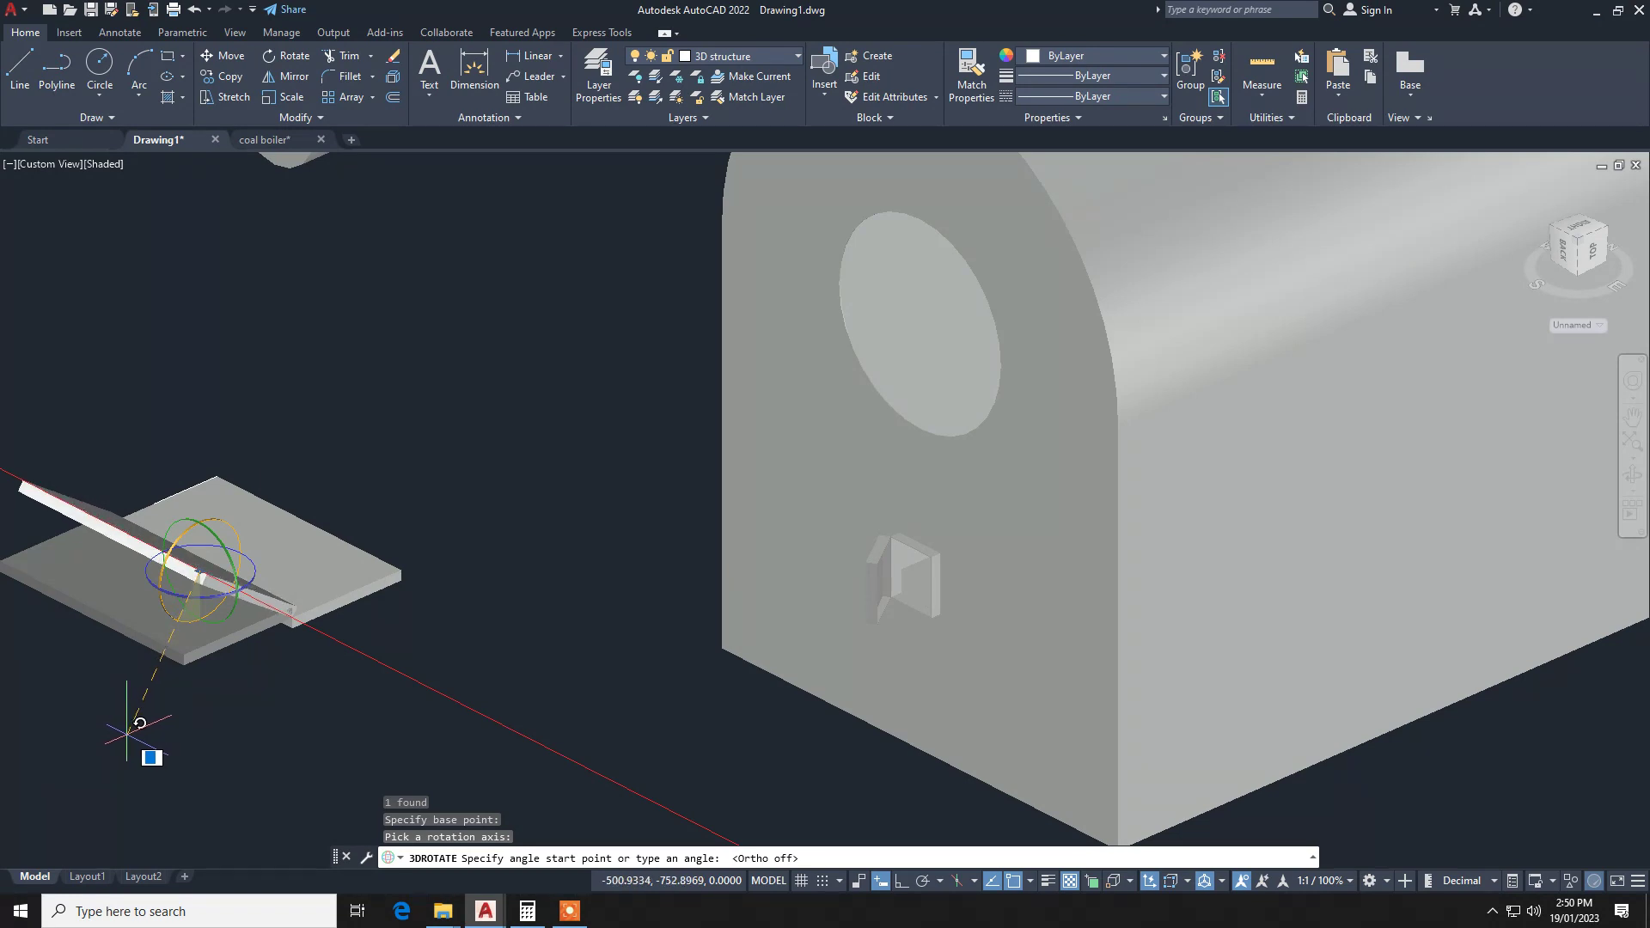
{"action": "left_click", "coordinate": [128, 733]}
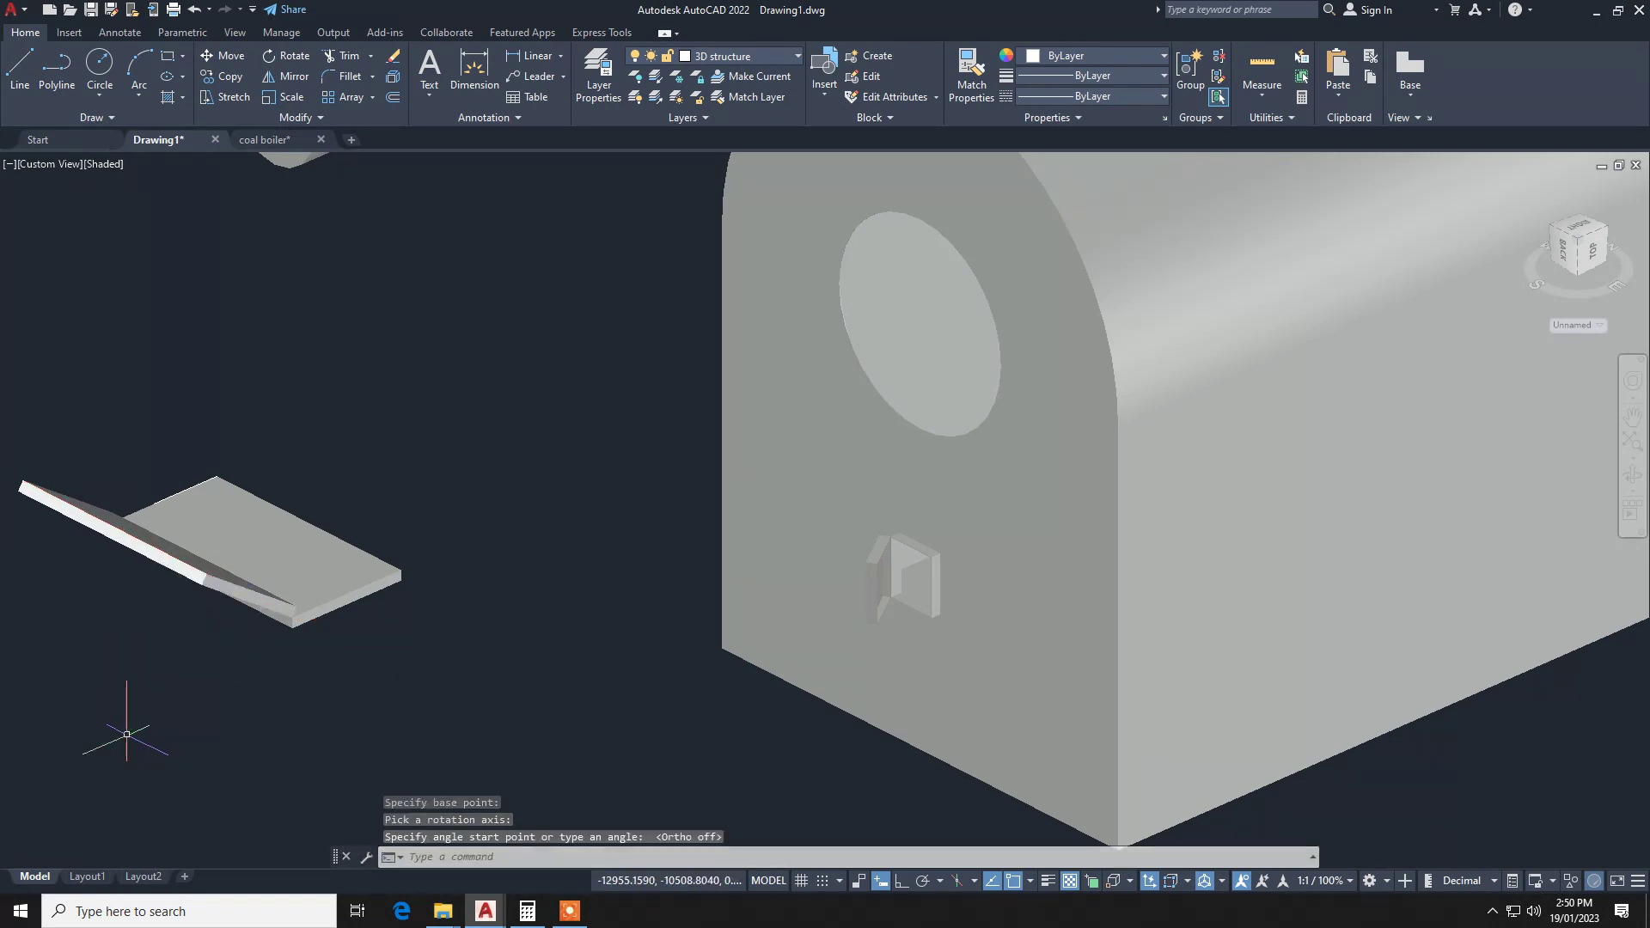
{"action": "scroll", "coordinate": [222, 601], "scroll_direction": "up", "scroll_amount": 6}
Move the tilted plate so its tip meets the flat slab's corner.
{"action": "left_click", "coordinate": [301, 599]}
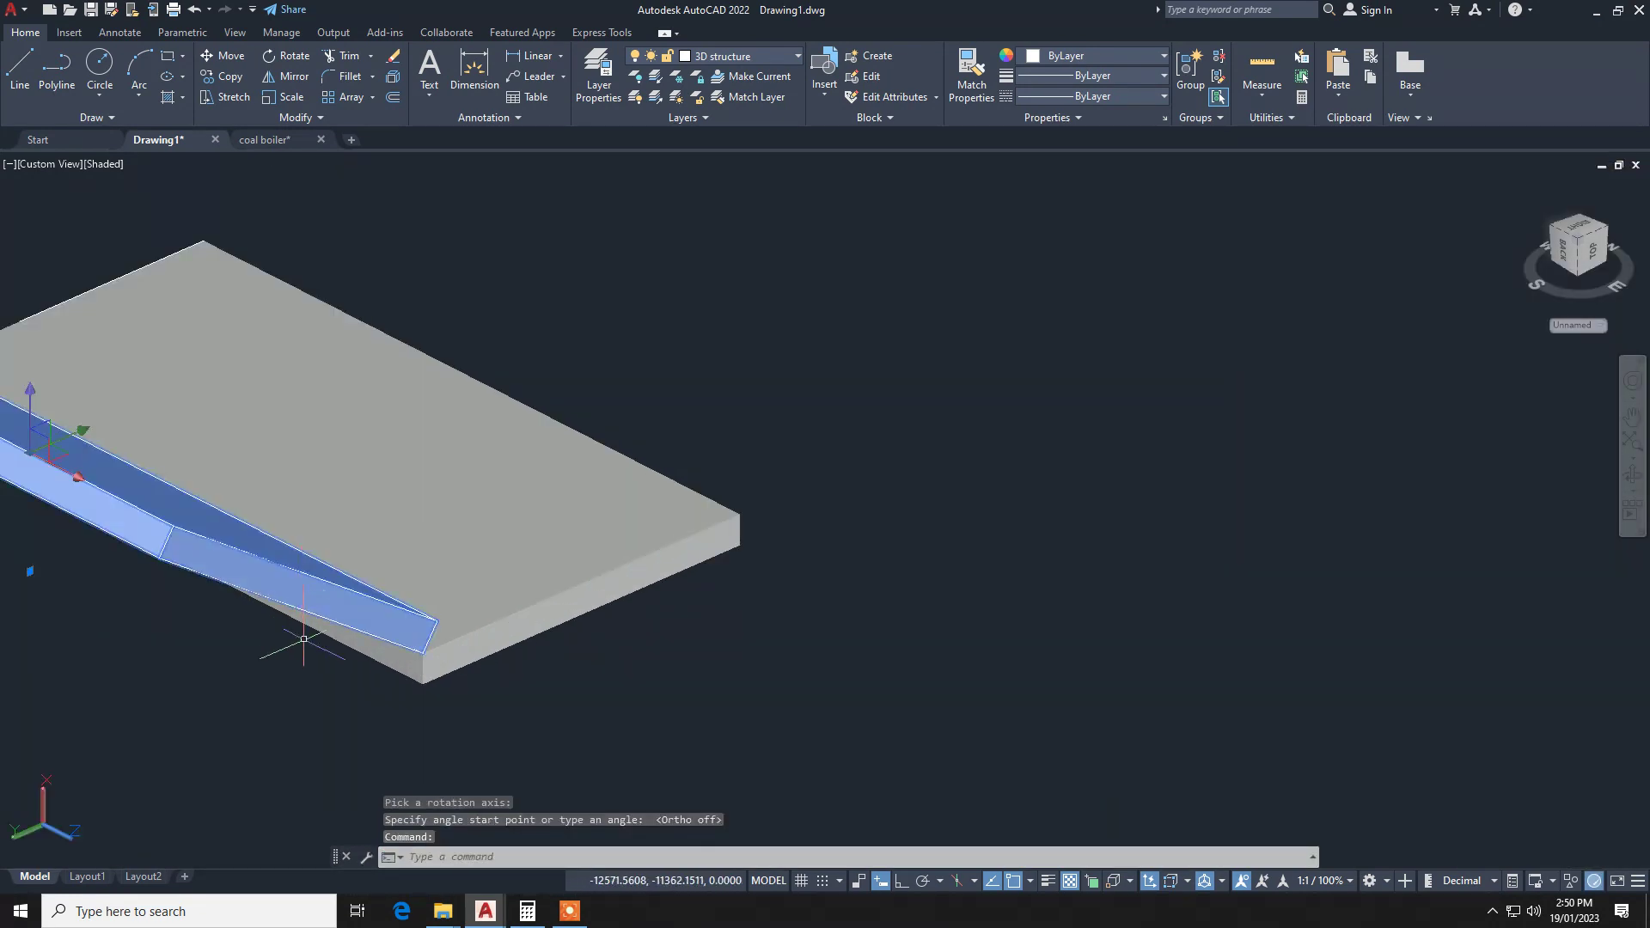
{"action": "type", "text": "m"}
{"action": "key", "text": "Return"}
{"action": "left_click", "coordinate": [436, 621]}
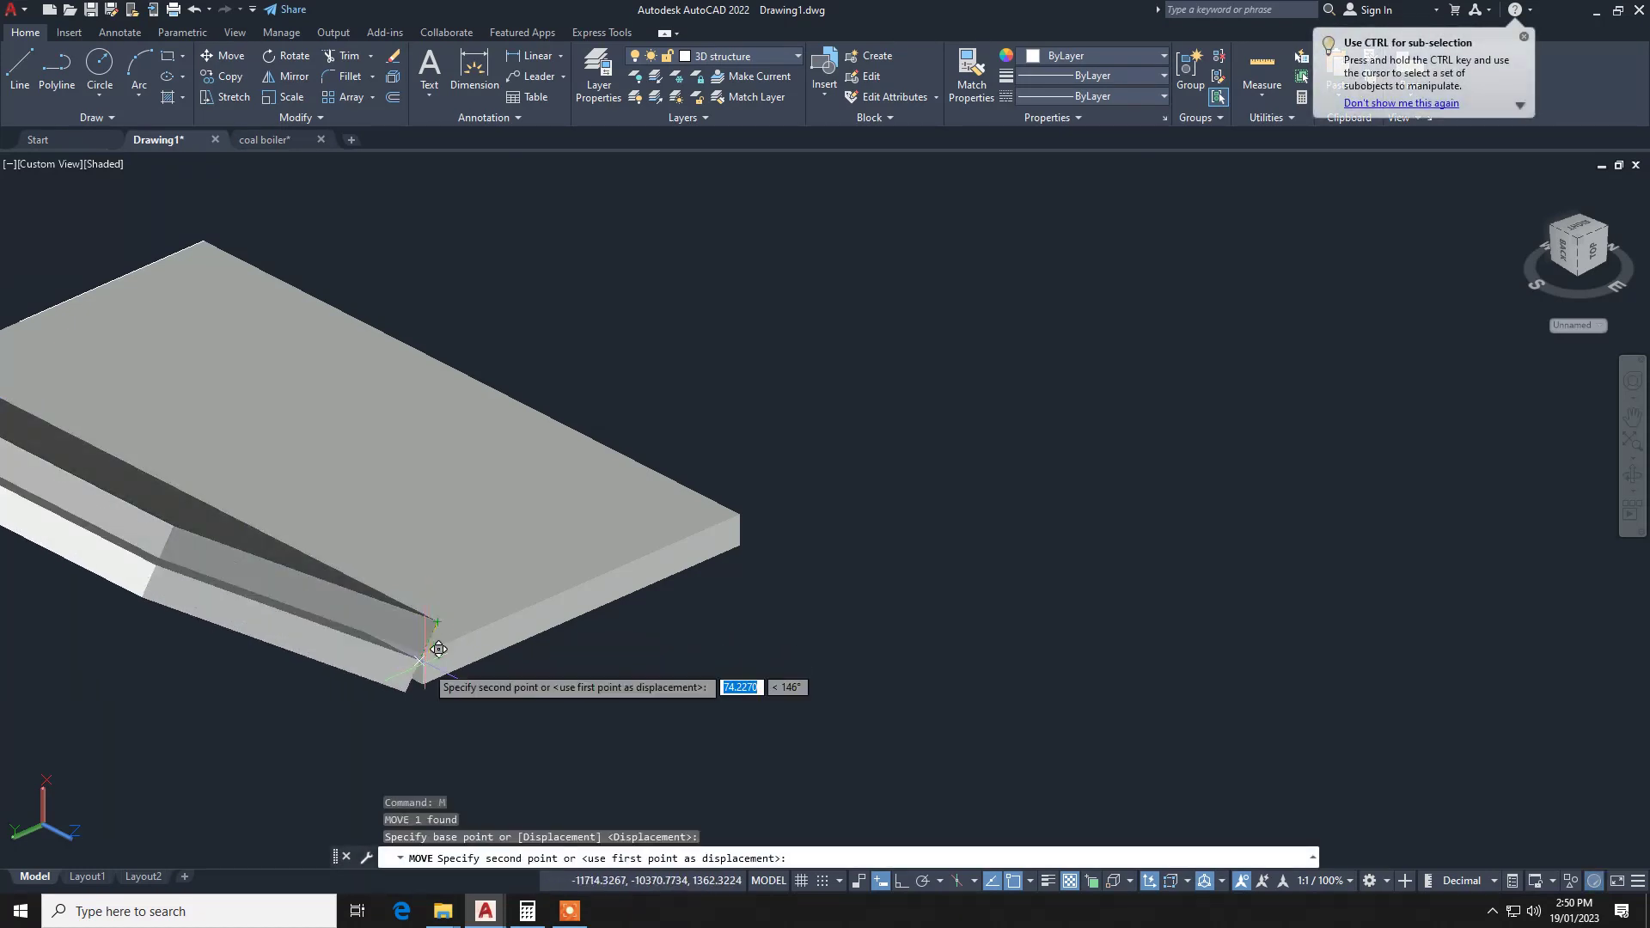
{"action": "left_click", "coordinate": [422, 653]}
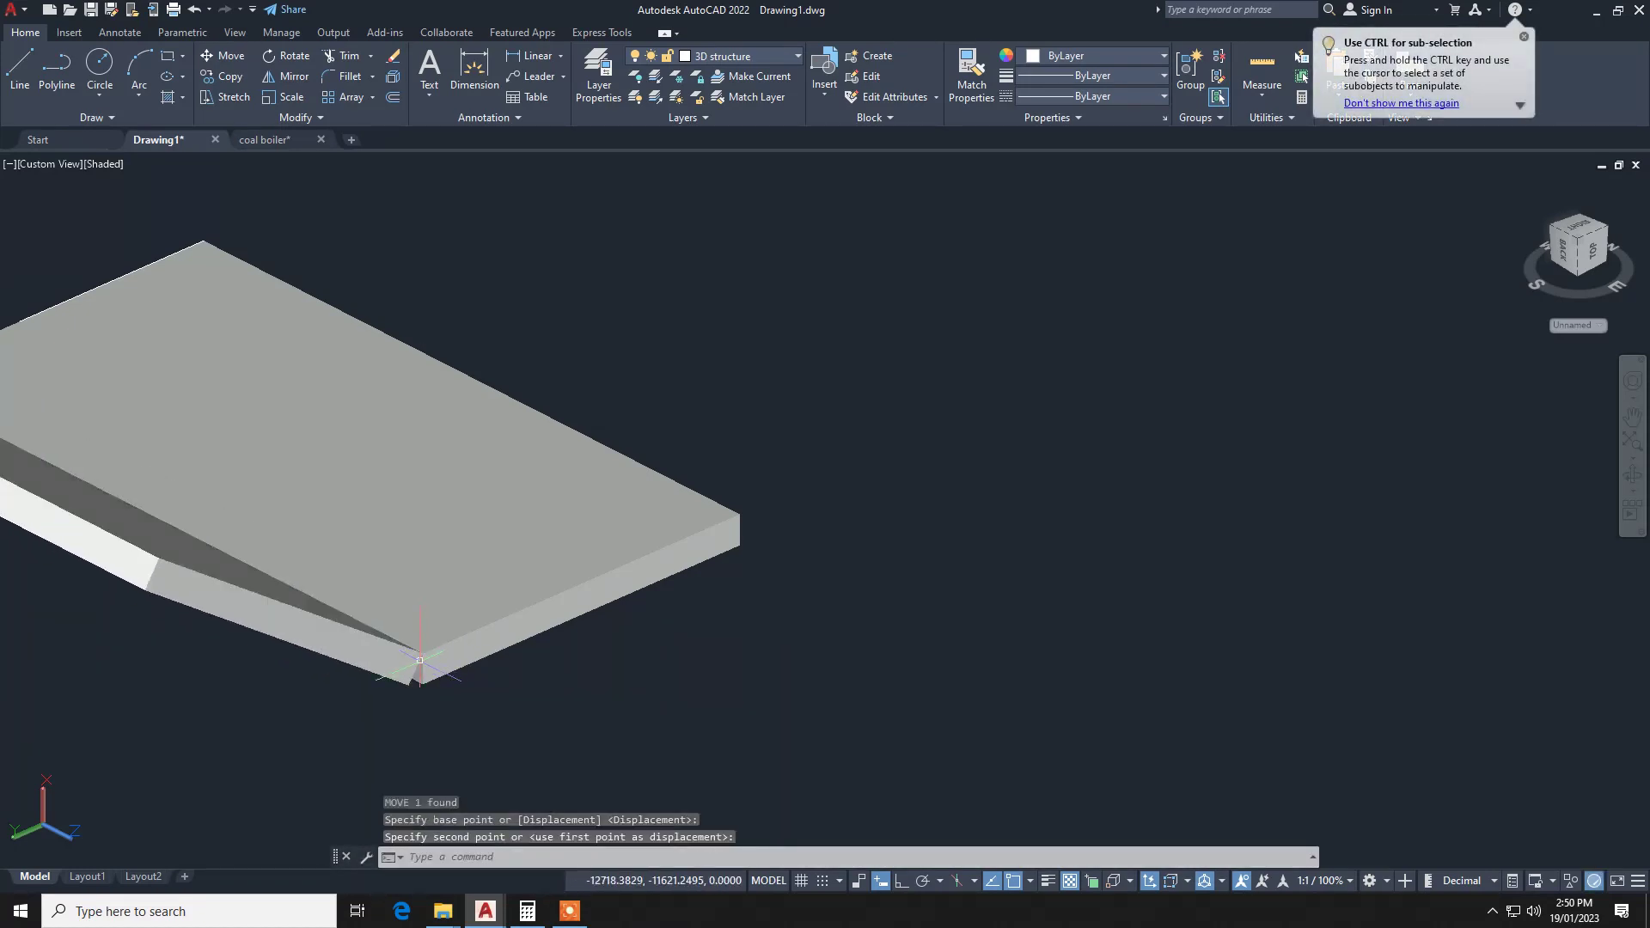
{"action": "type", "text": "m"}
{"action": "key", "text": "Return"}
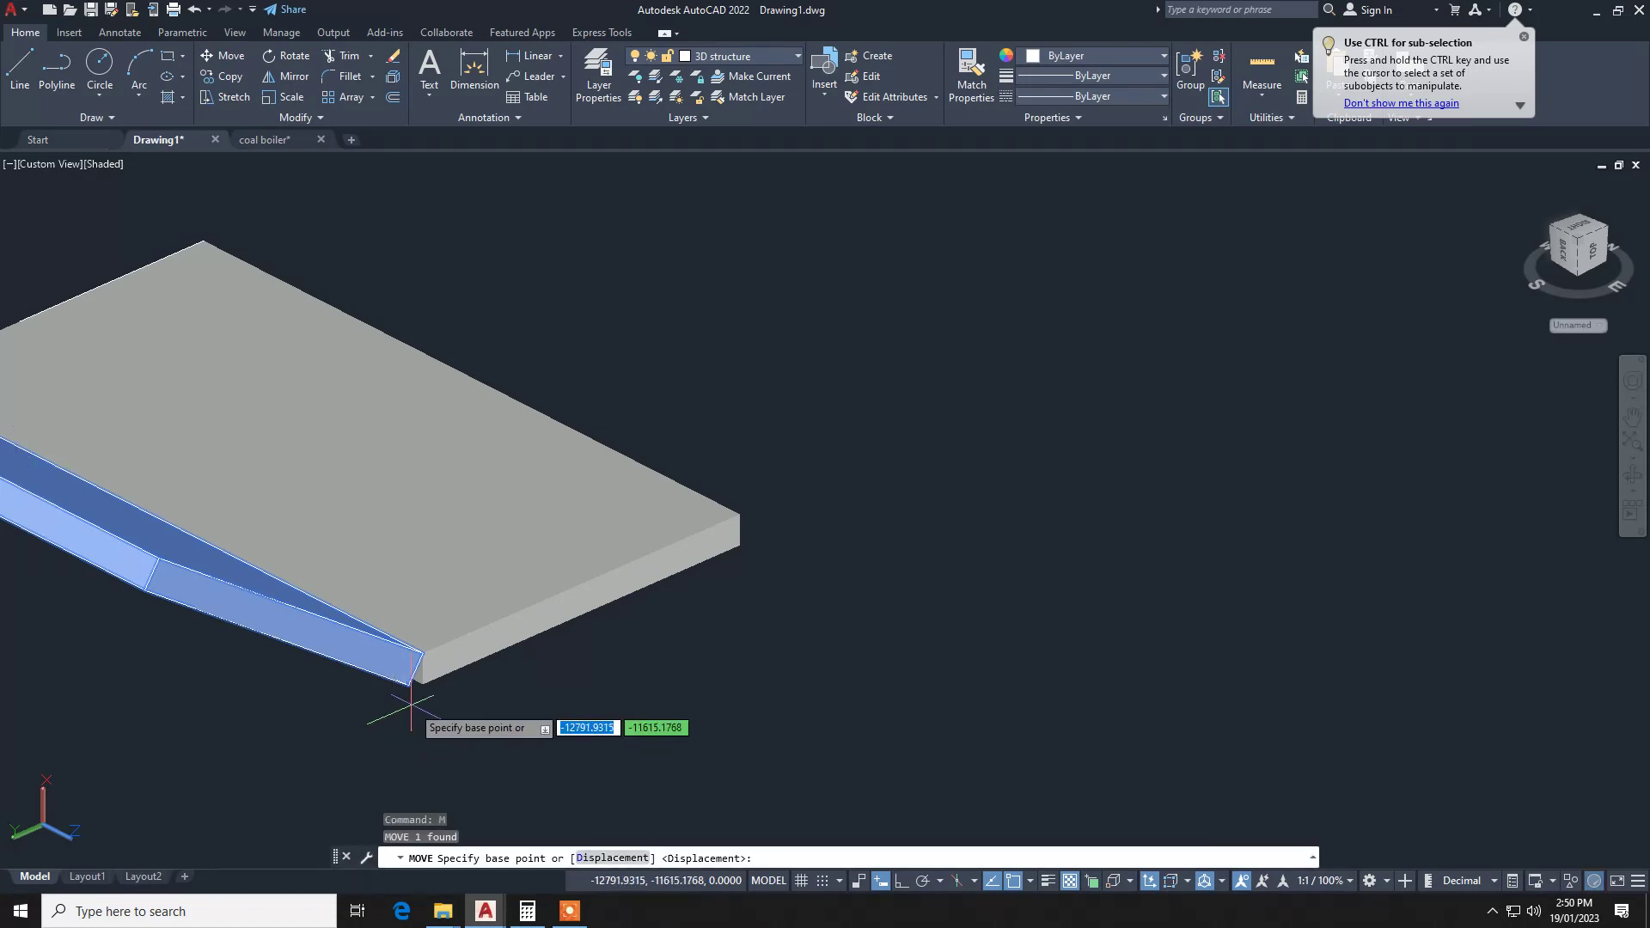
{"action": "left_click", "coordinate": [408, 685]}
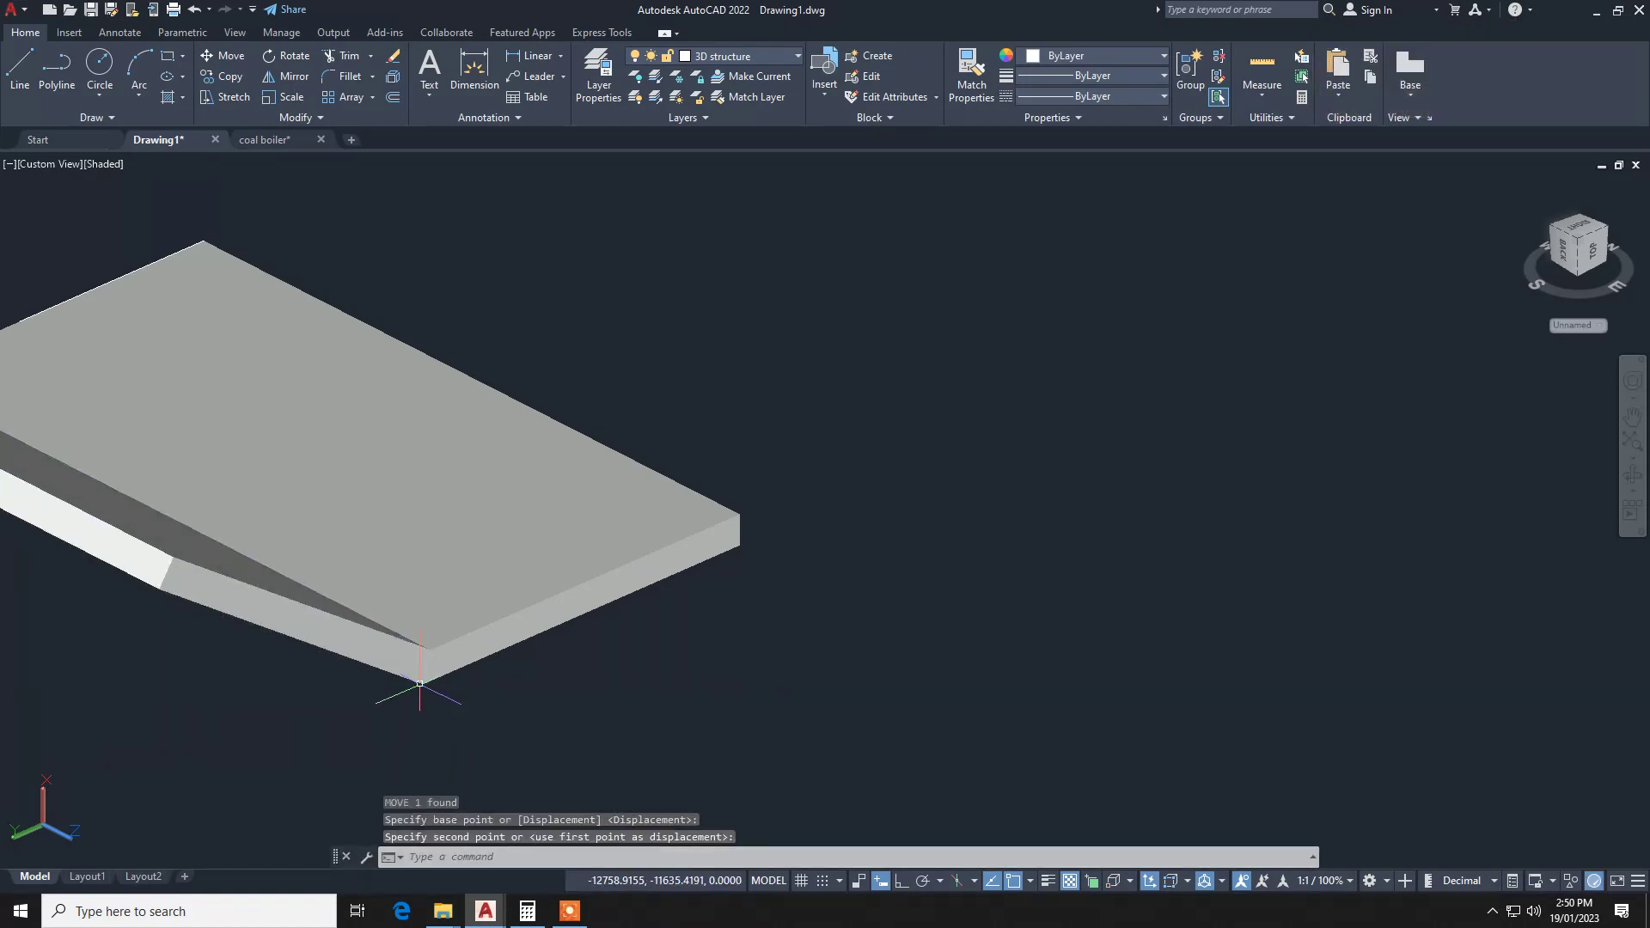
Window-select both support pieces and start moving them together.
{"action": "scroll", "coordinate": [490, 666], "scroll_direction": "down", "scroll_amount": 3}
{"action": "scroll", "coordinate": [529, 587], "scroll_direction": "down", "scroll_amount": 2}
{"action": "left_click", "coordinate": [553, 546]}
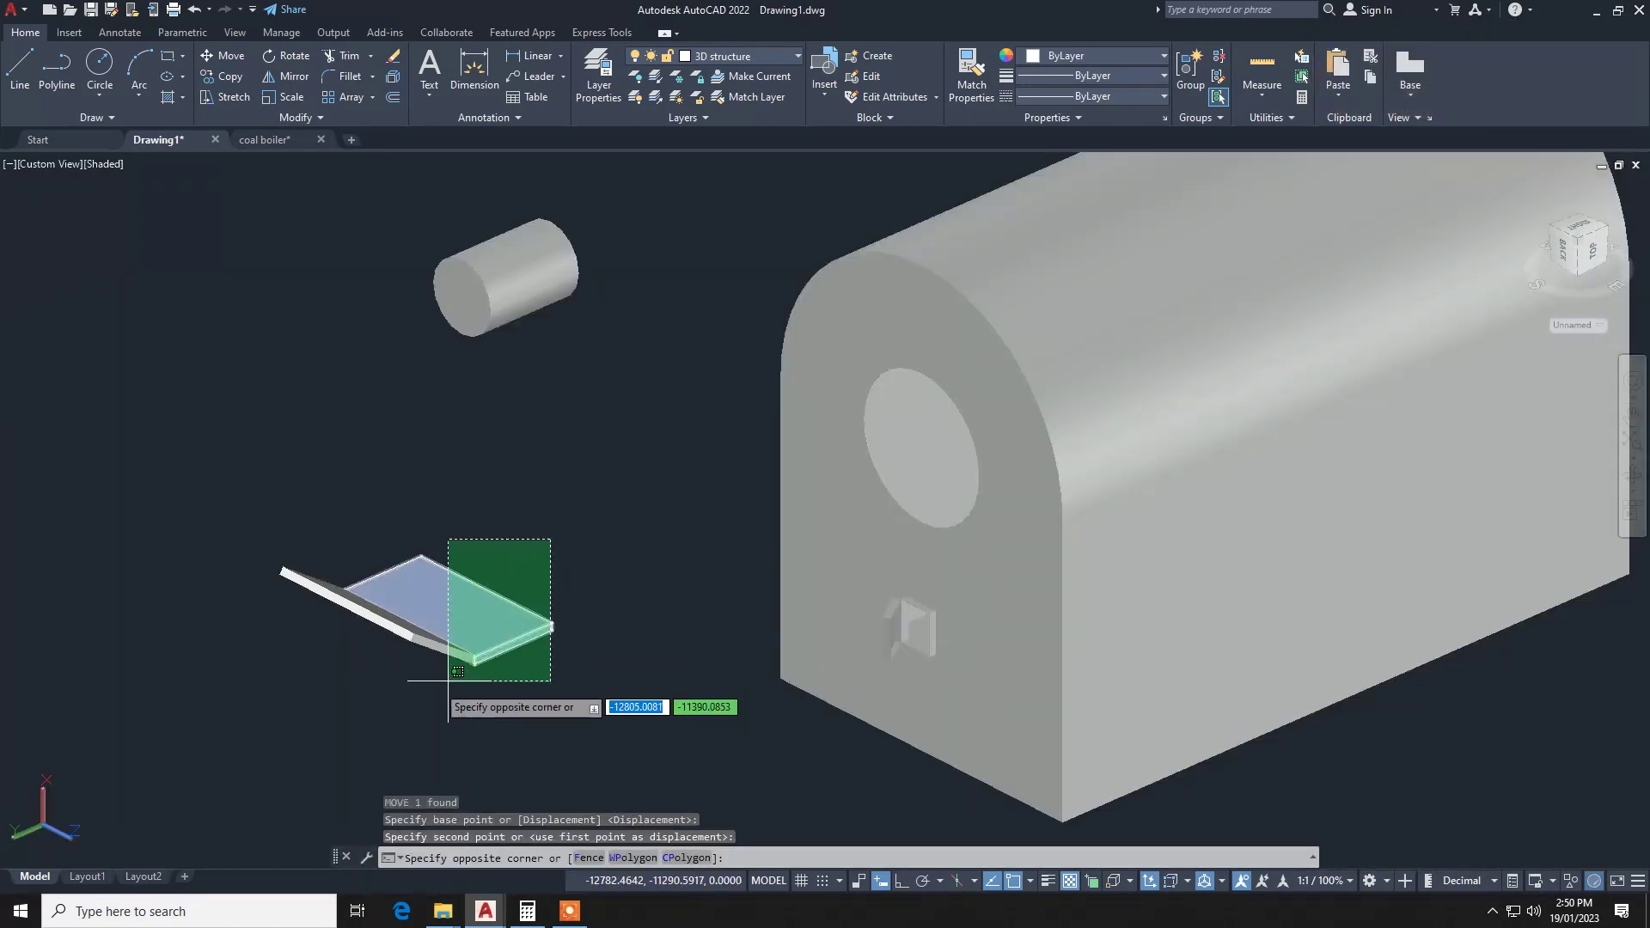
{"action": "left_click", "coordinate": [367, 689]}
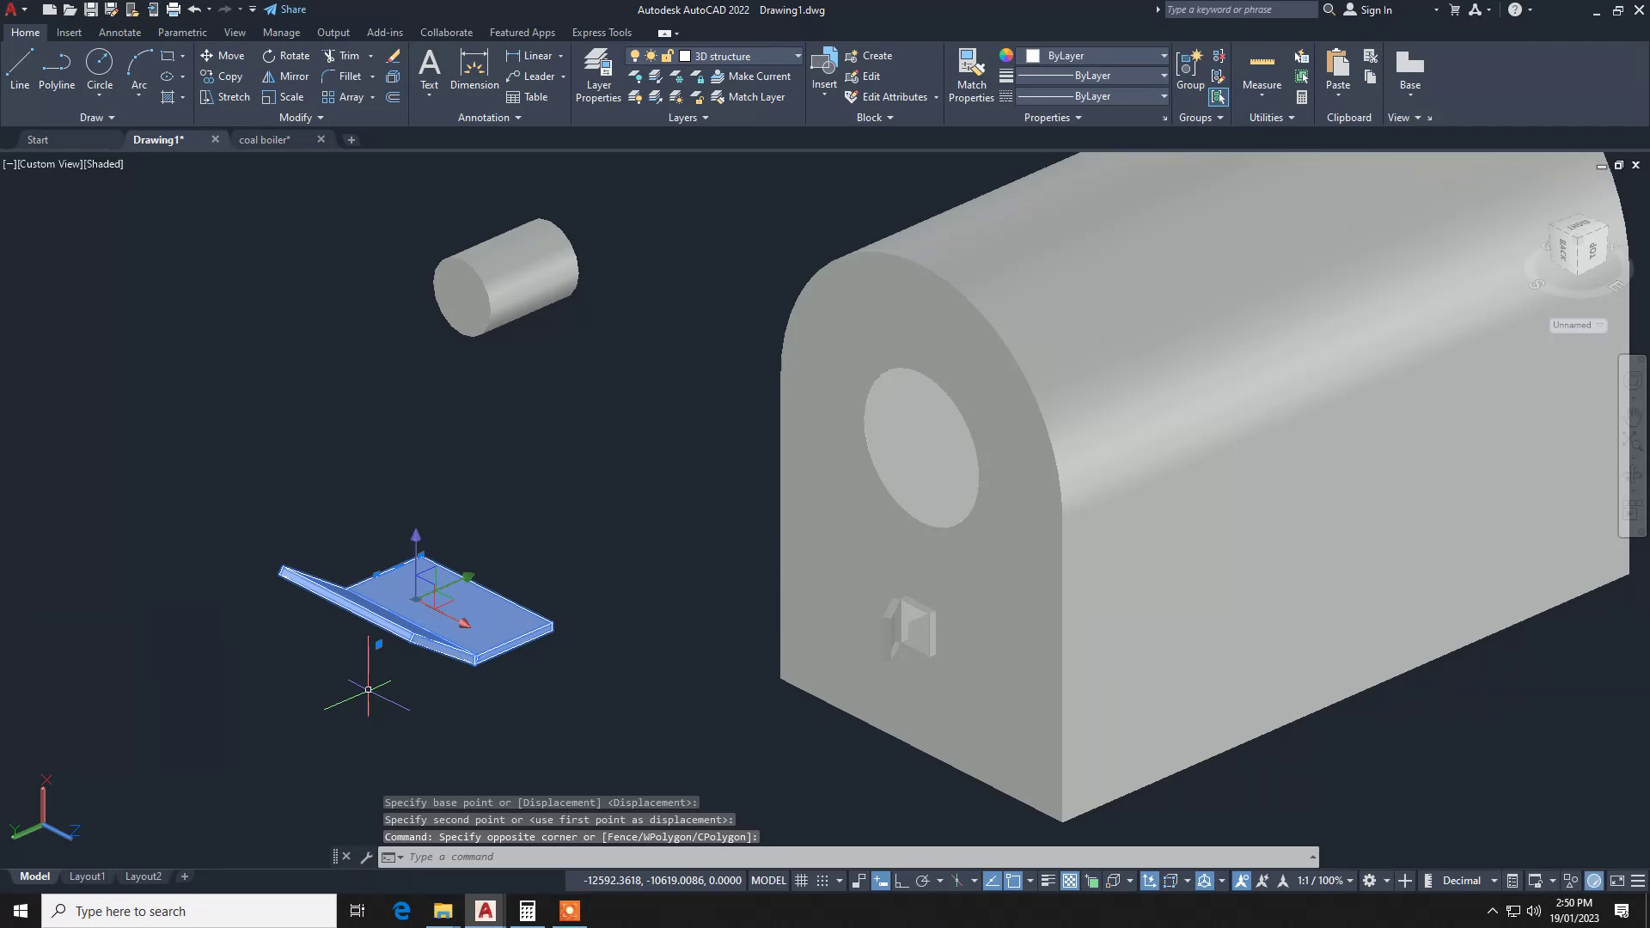
{"action": "type", "text": "m"}
{"action": "key", "text": "Return"}
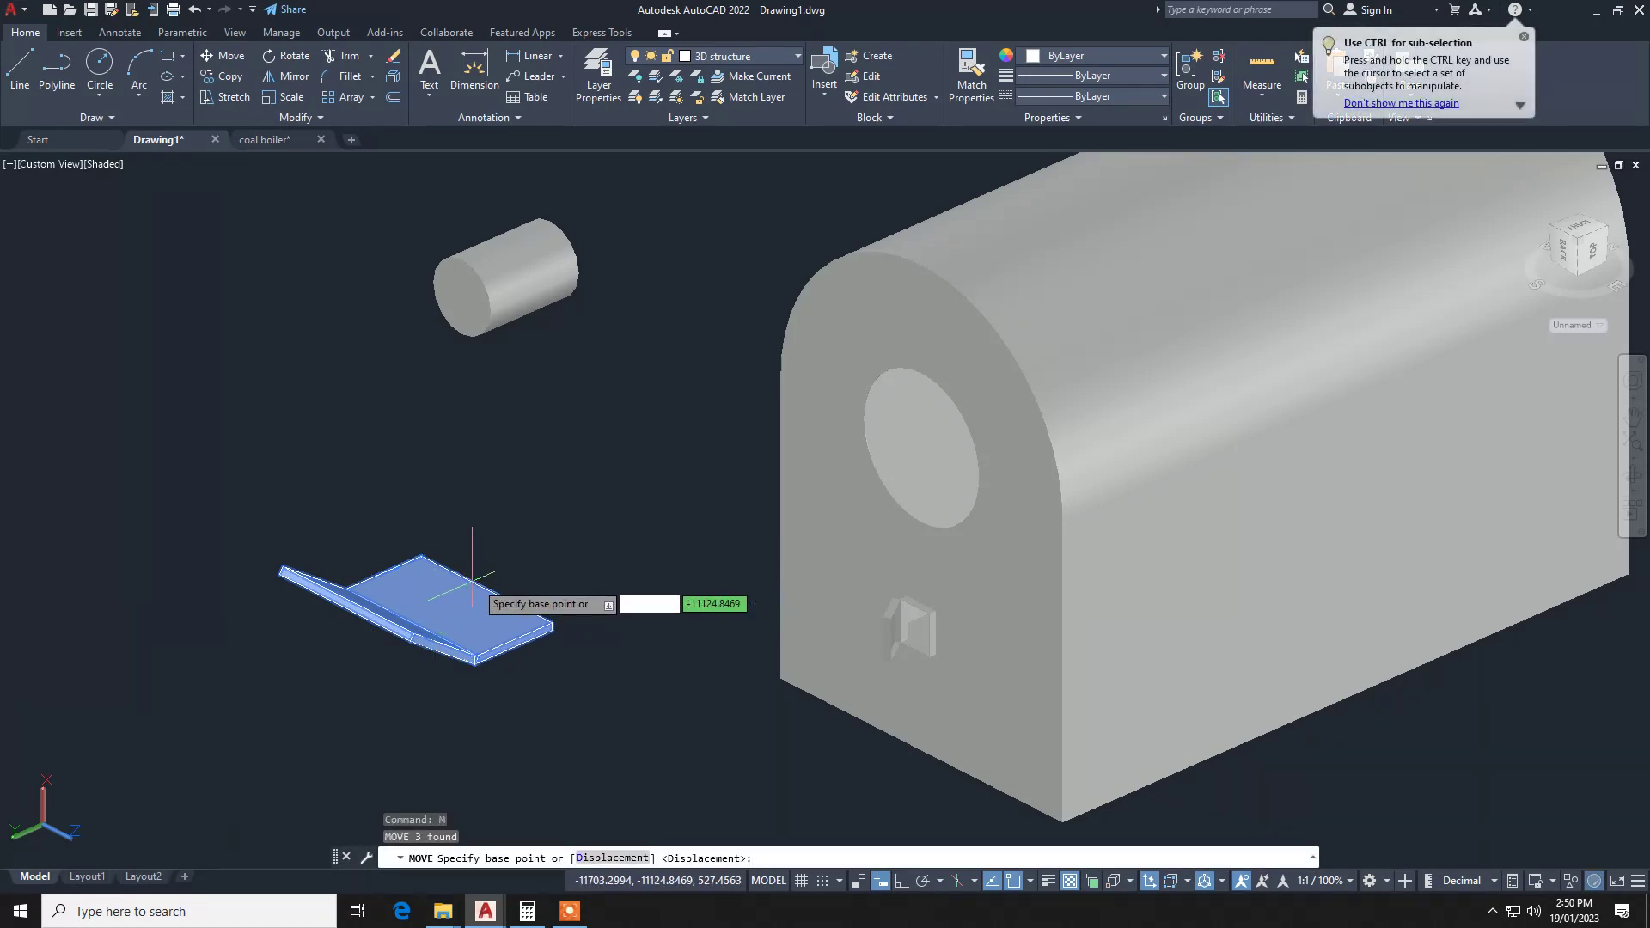
Move the flat and sloped plates onto the boiler body's front top edge.
{"action": "left_click", "coordinate": [486, 587]}
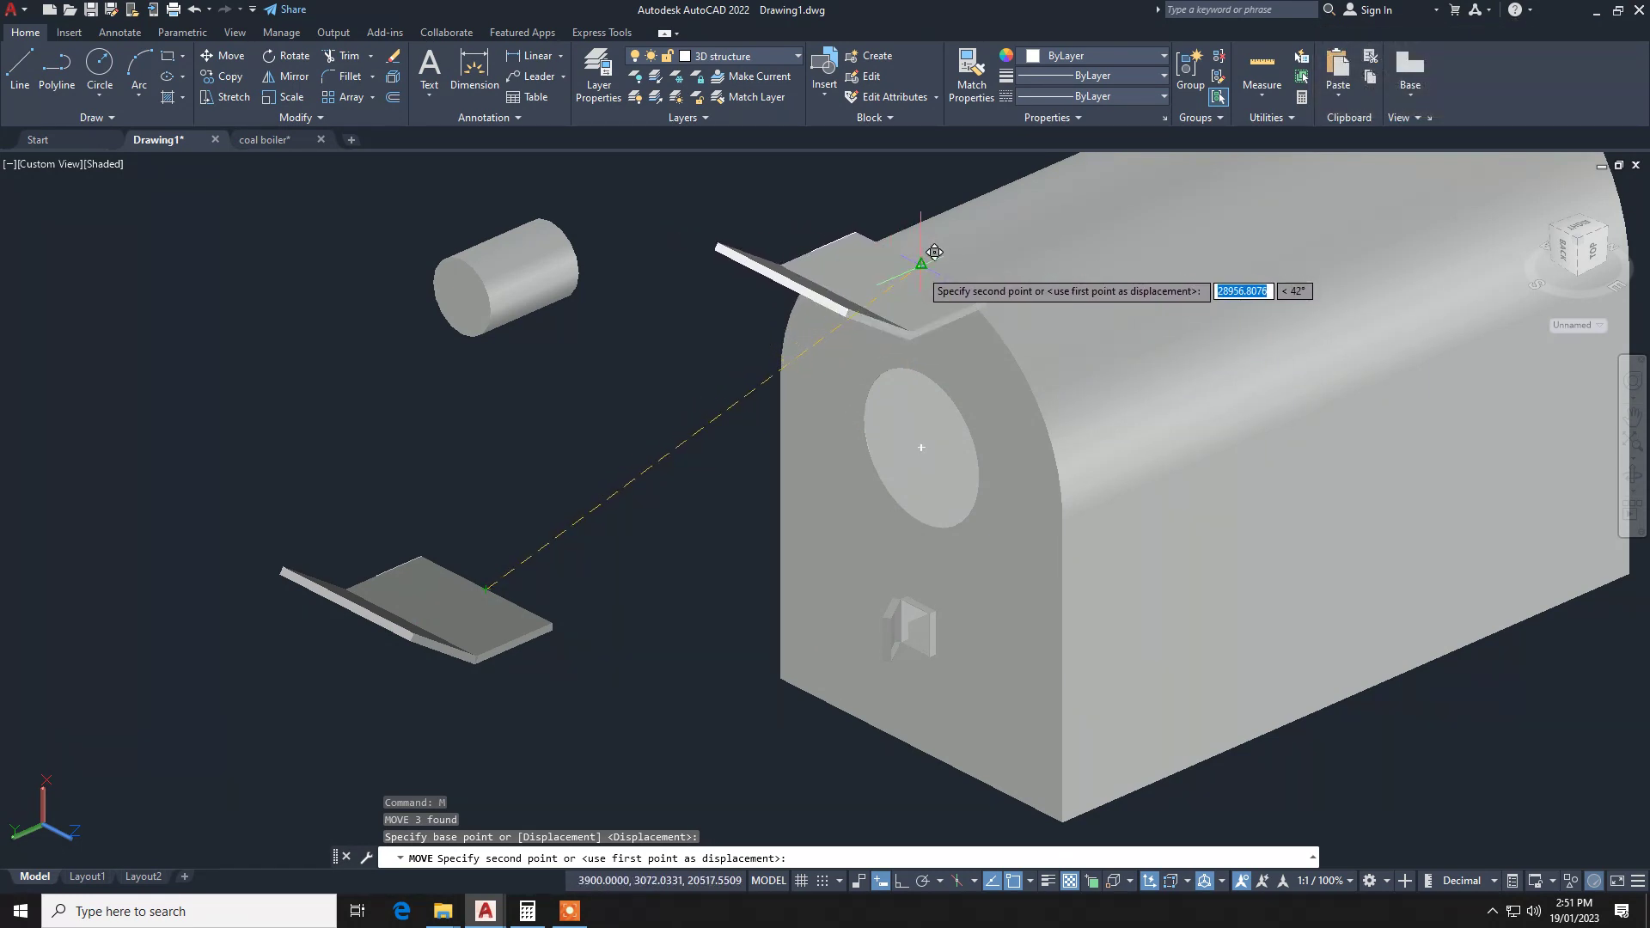
{"action": "left_click", "coordinate": [919, 268]}
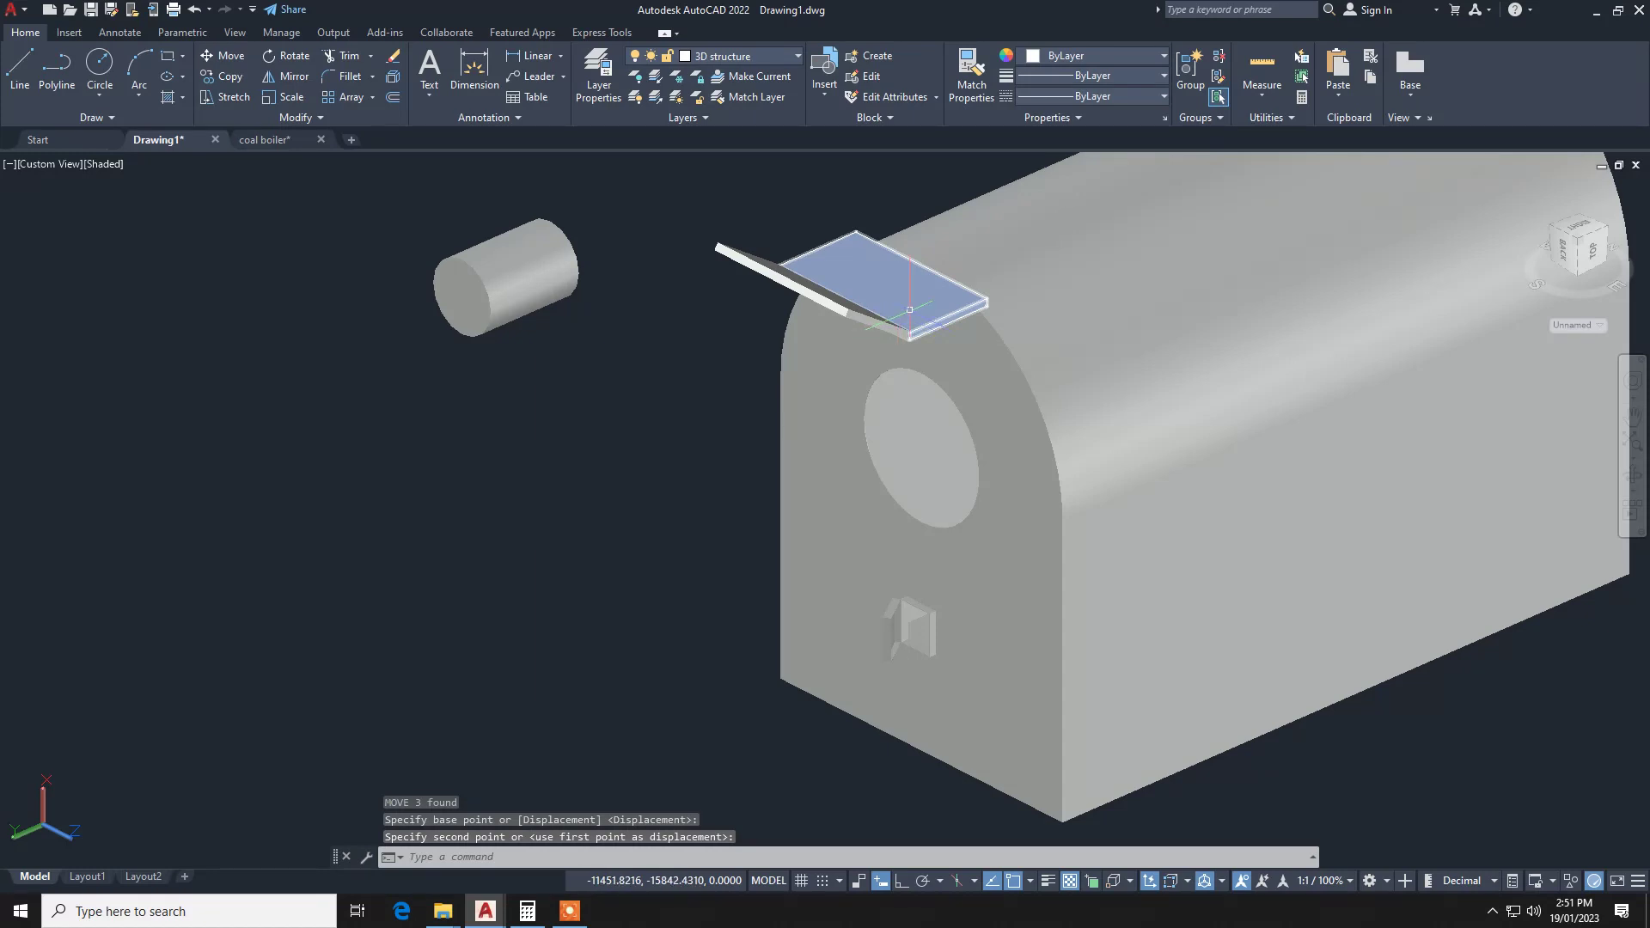
{"action": "left_click", "coordinate": [909, 310]}
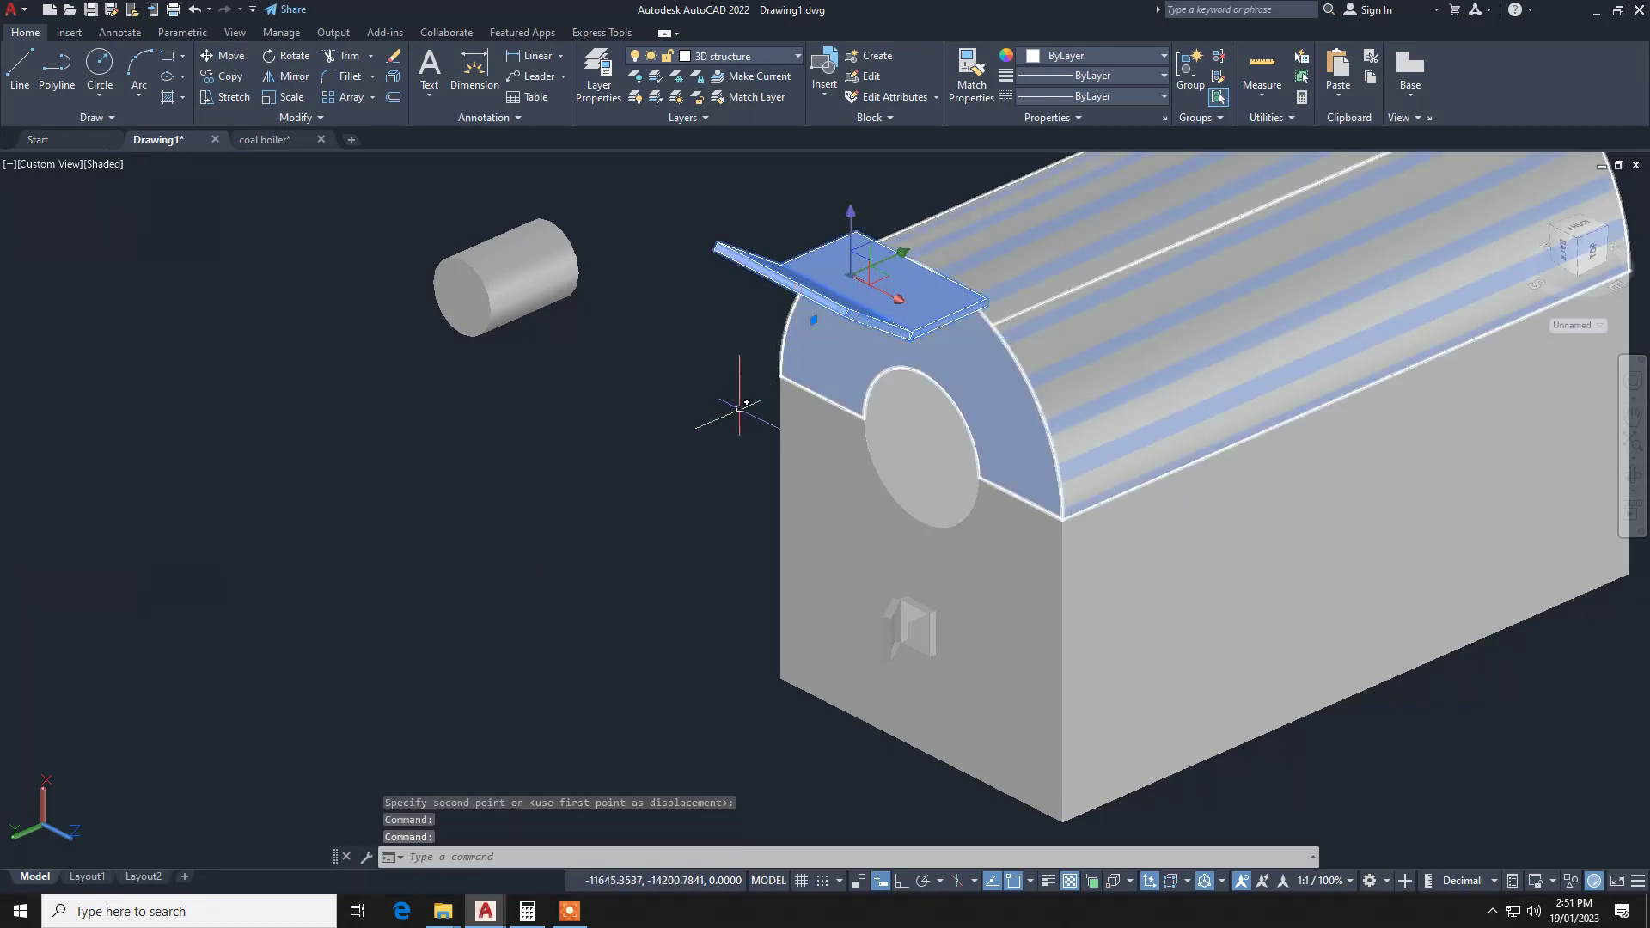
{"action": "key", "text": "m"}
{"action": "key", "text": "Return"}
{"action": "left_click", "coordinate": [673, 375]}
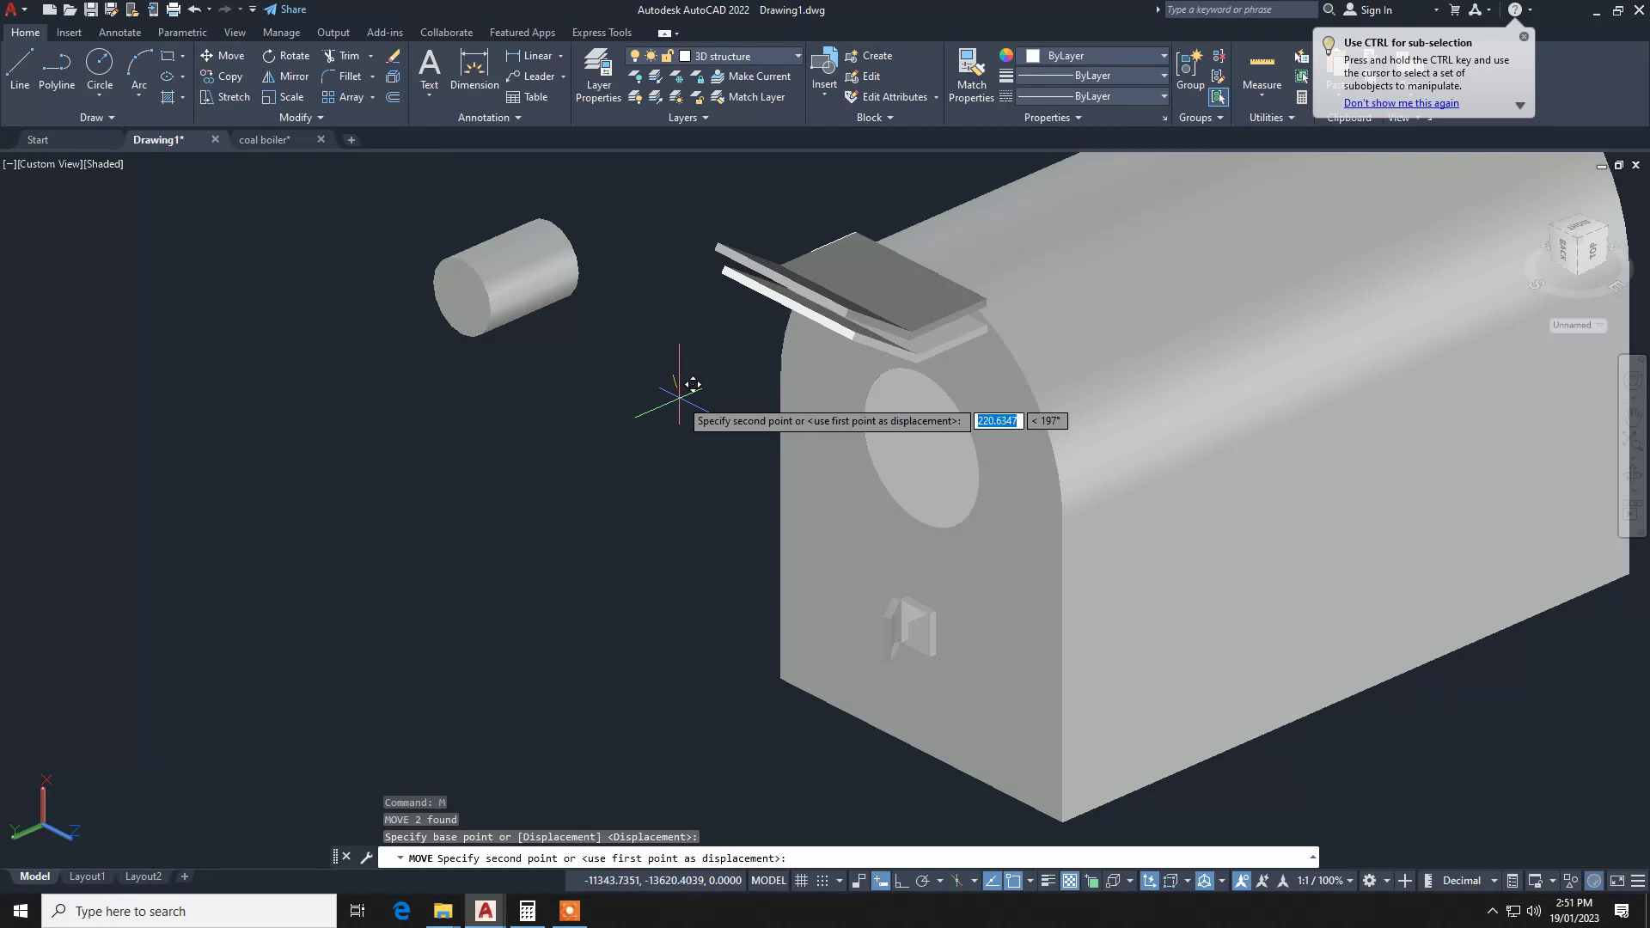
{"action": "left_click", "coordinate": [684, 395]}
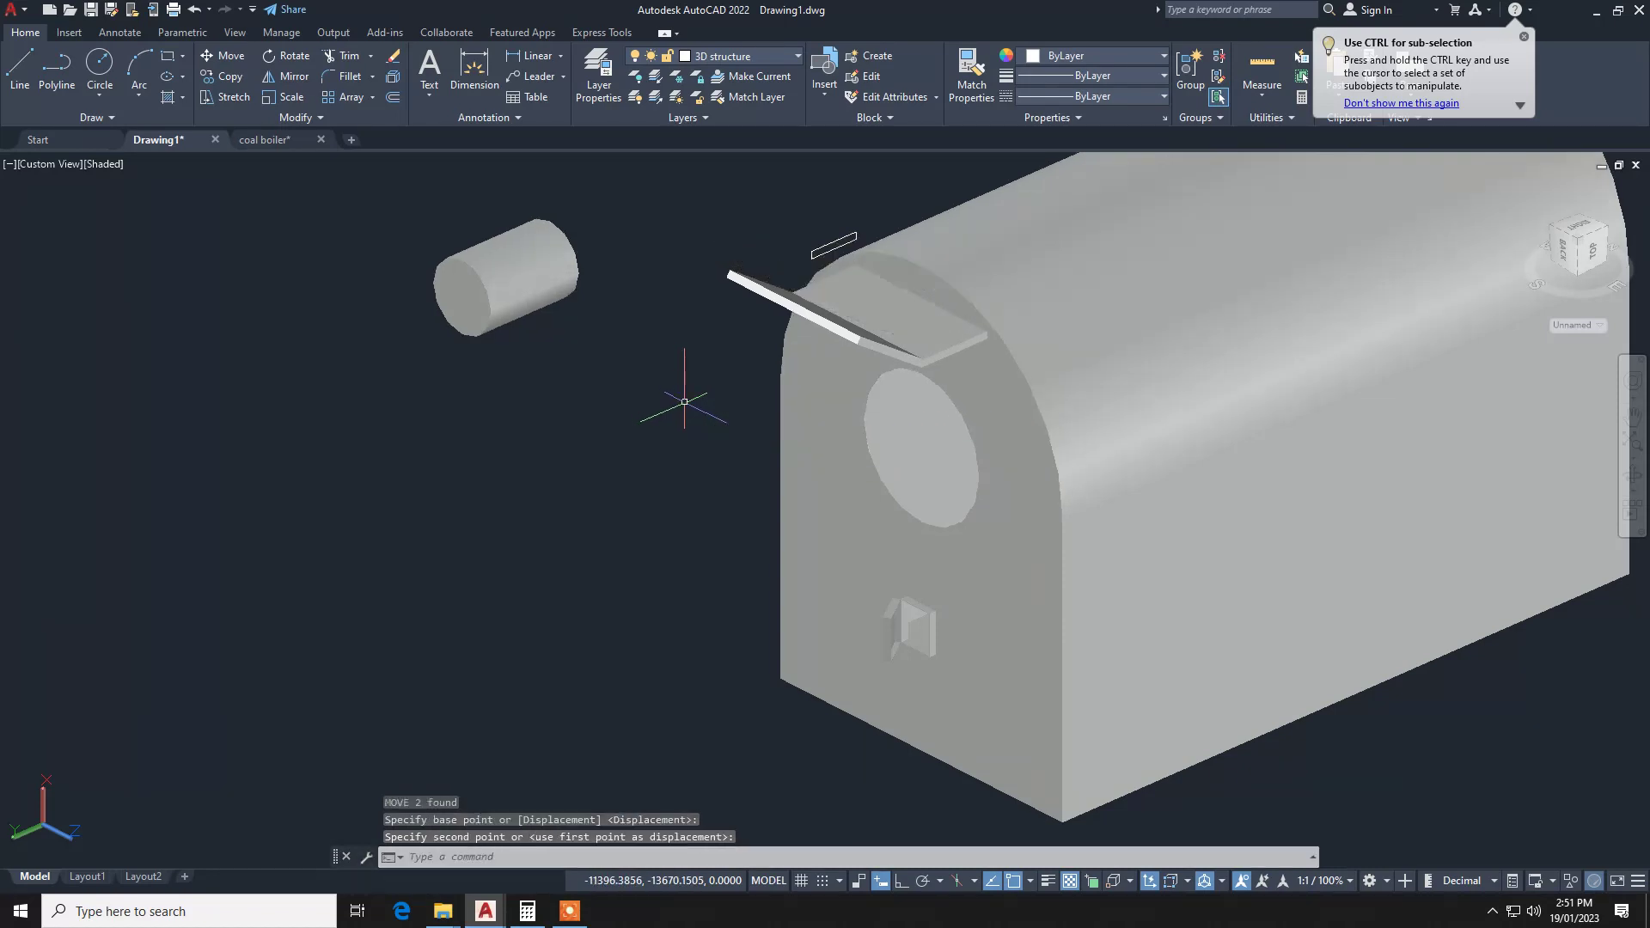
Delete the leftover stray small plate.
{"action": "scroll", "coordinate": [837, 277], "scroll_direction": "up", "scroll_amount": 3}
{"action": "scroll", "coordinate": [837, 277], "scroll_direction": "up", "scroll_amount": 2}
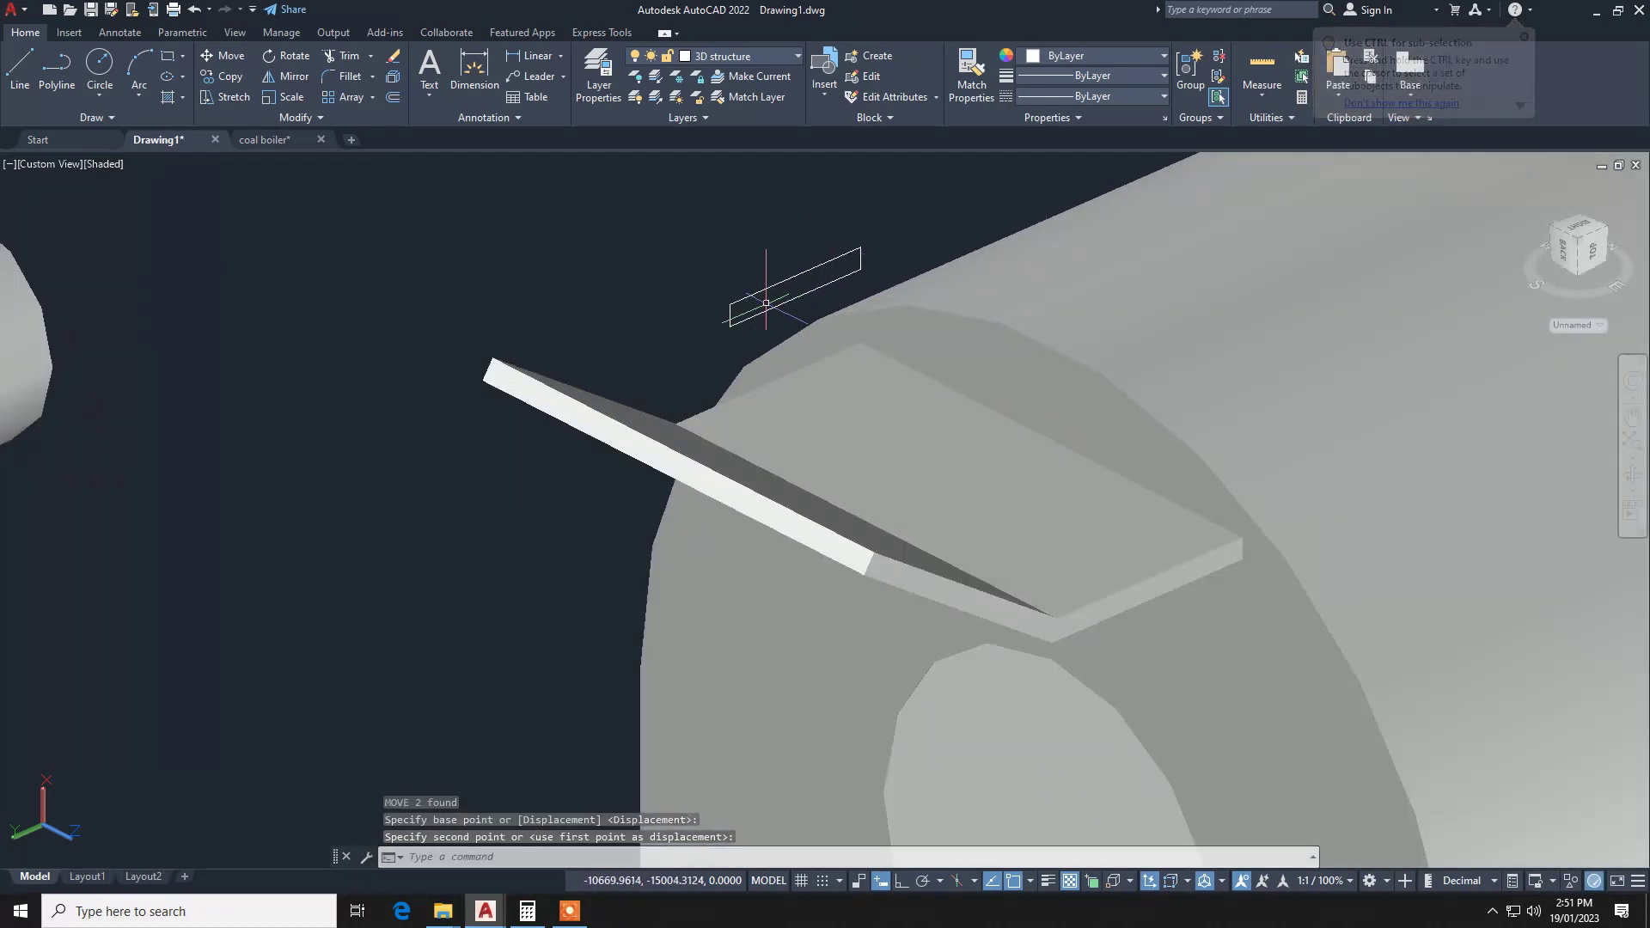
{"action": "left_click", "coordinate": [748, 305]}
{"action": "key", "text": "Delete"}
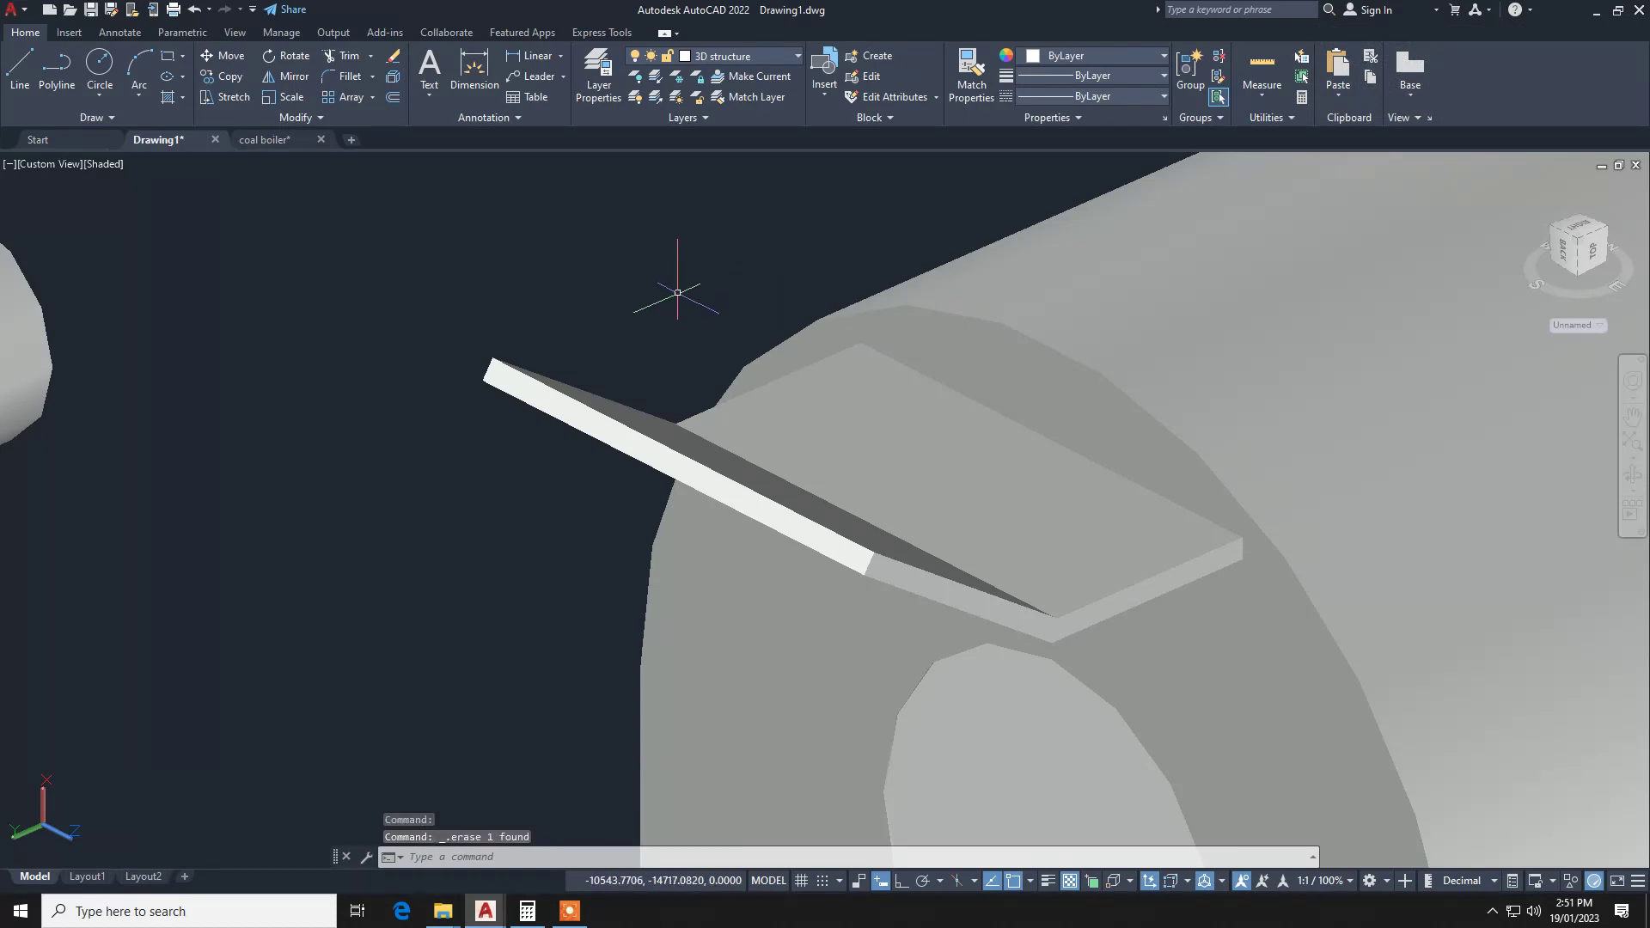
Select the flat plate, sloped plate and boiler's curved top, and start copying them.
{"action": "scroll", "coordinate": [677, 292], "scroll_direction": "down", "scroll_amount": 3}
{"action": "scroll", "coordinate": [677, 297], "scroll_direction": "down", "scroll_amount": 1}
{"action": "scroll", "coordinate": [736, 275], "scroll_direction": "up", "scroll_amount": 1}
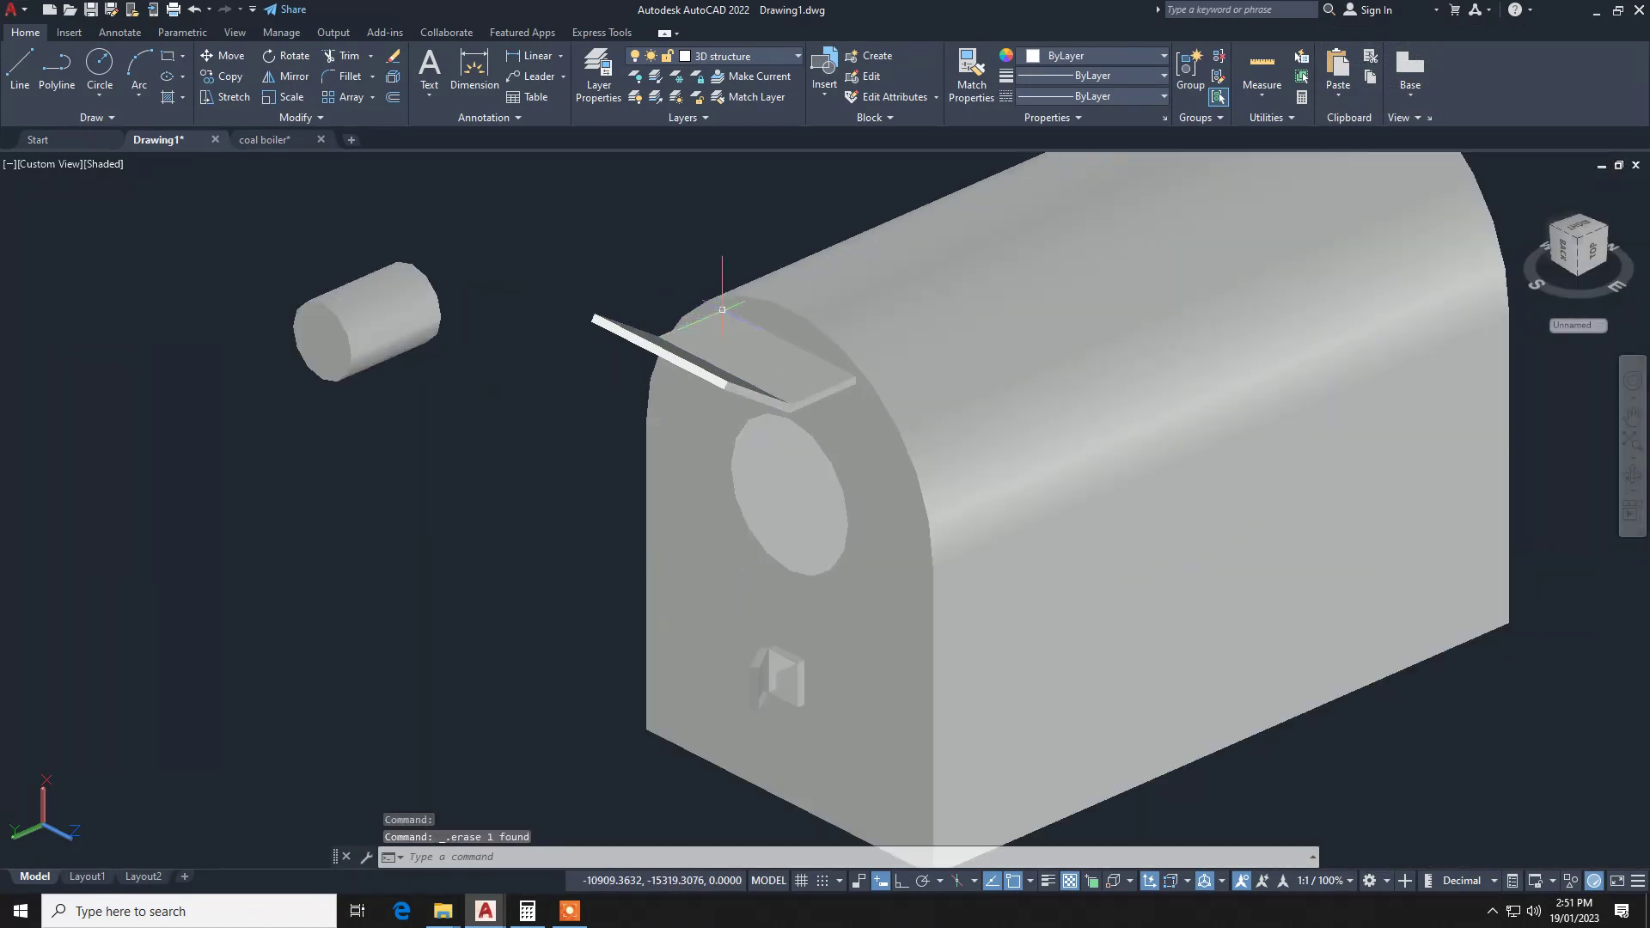
{"action": "scroll", "coordinate": [736, 275], "scroll_direction": "up", "scroll_amount": 1}
{"action": "left_click", "coordinate": [724, 368]}
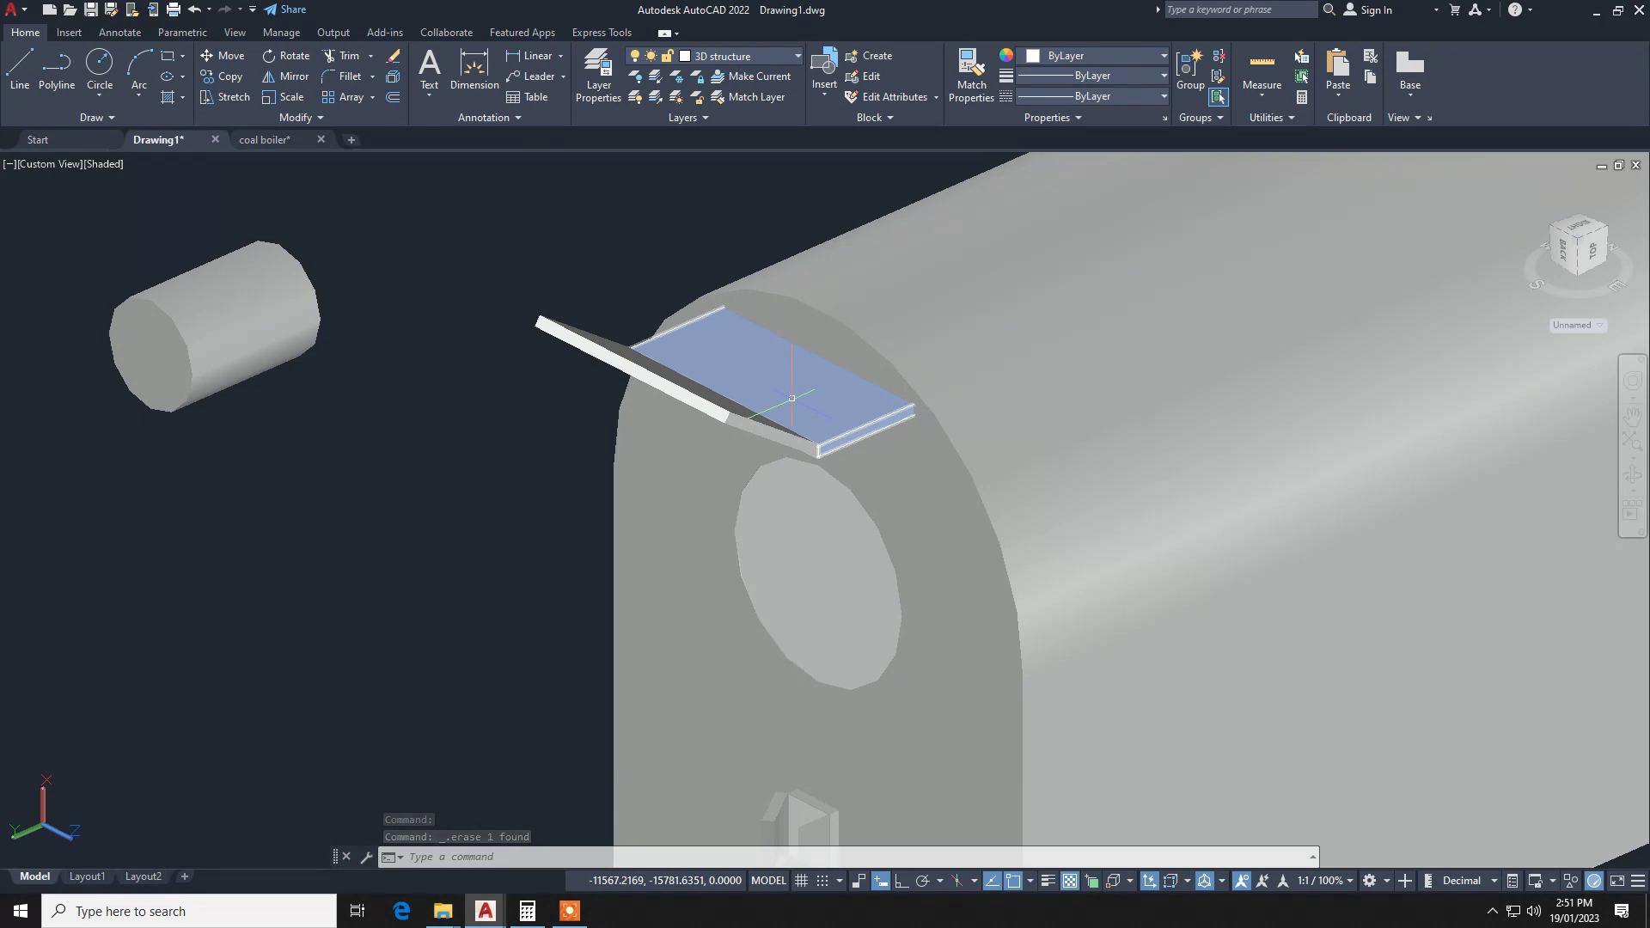
{"action": "left_click", "coordinate": [679, 383]}
{"action": "left_click", "coordinate": [702, 410]}
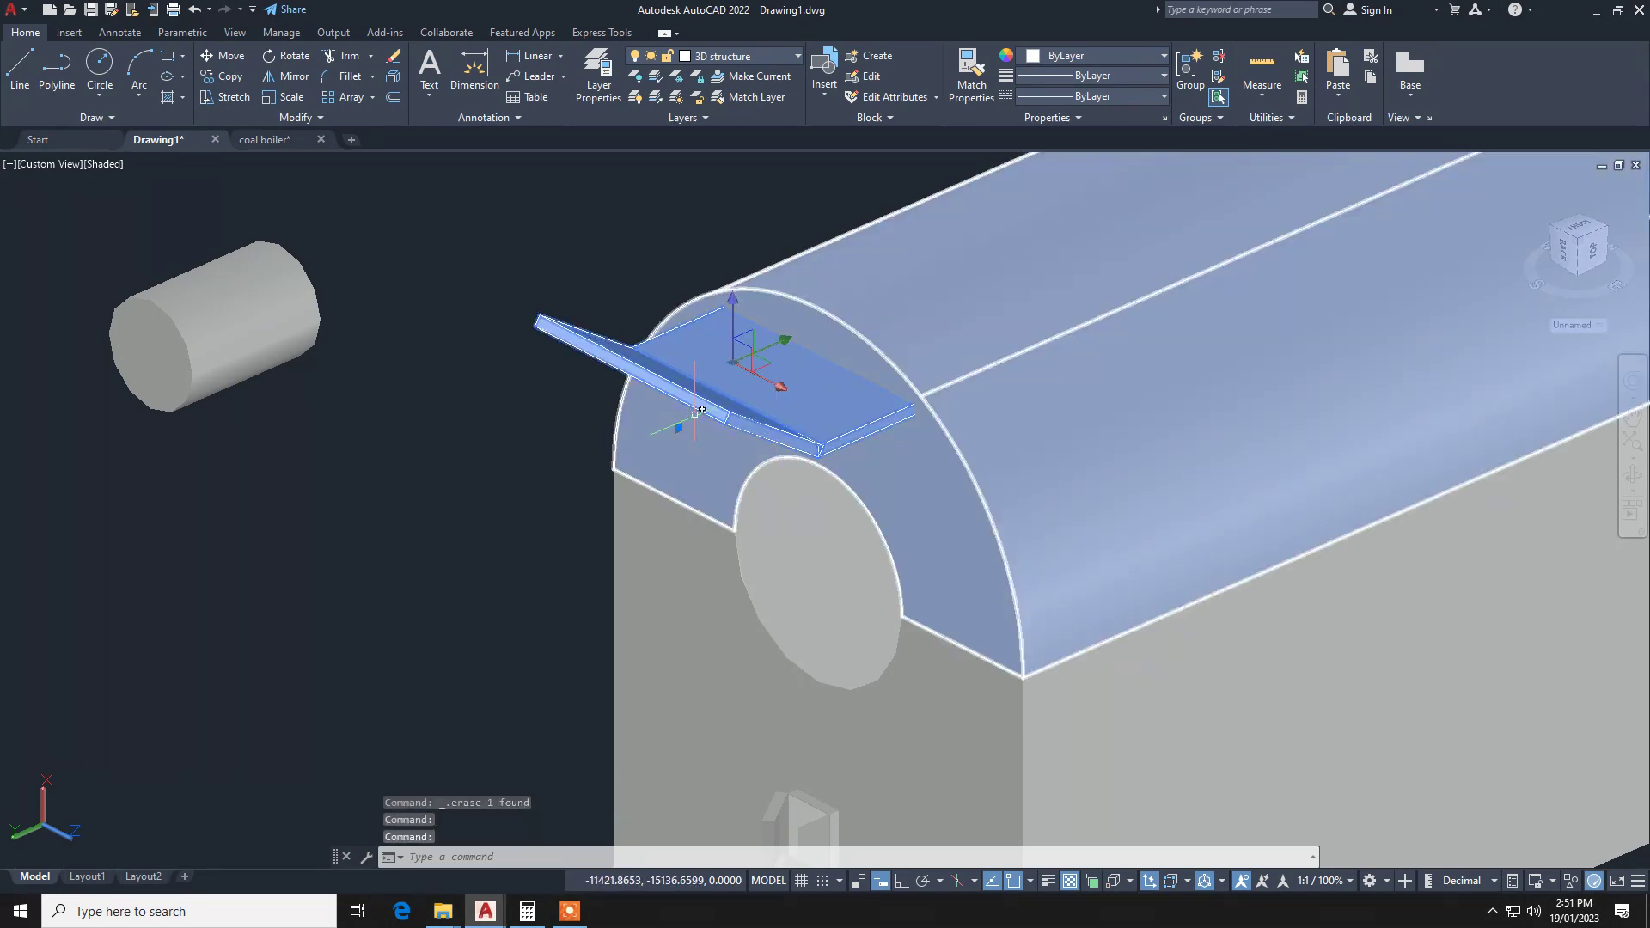
{"action": "type", "text": "c"}
{"action": "key", "text": "Return"}
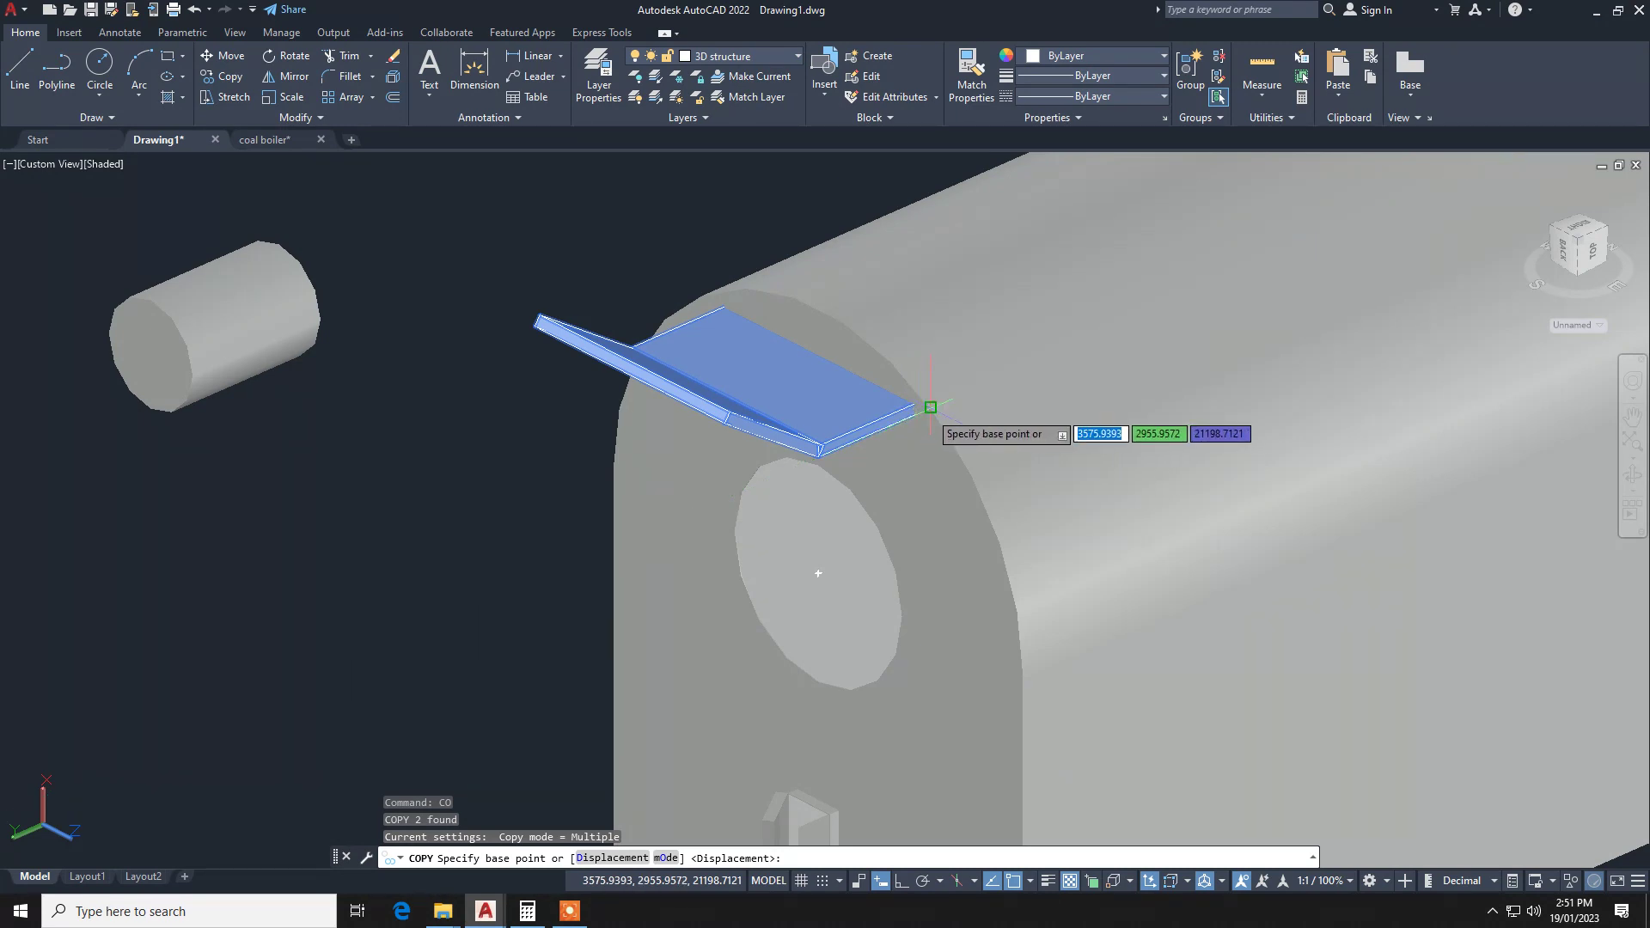
{"action": "left_click", "coordinate": [931, 408]}
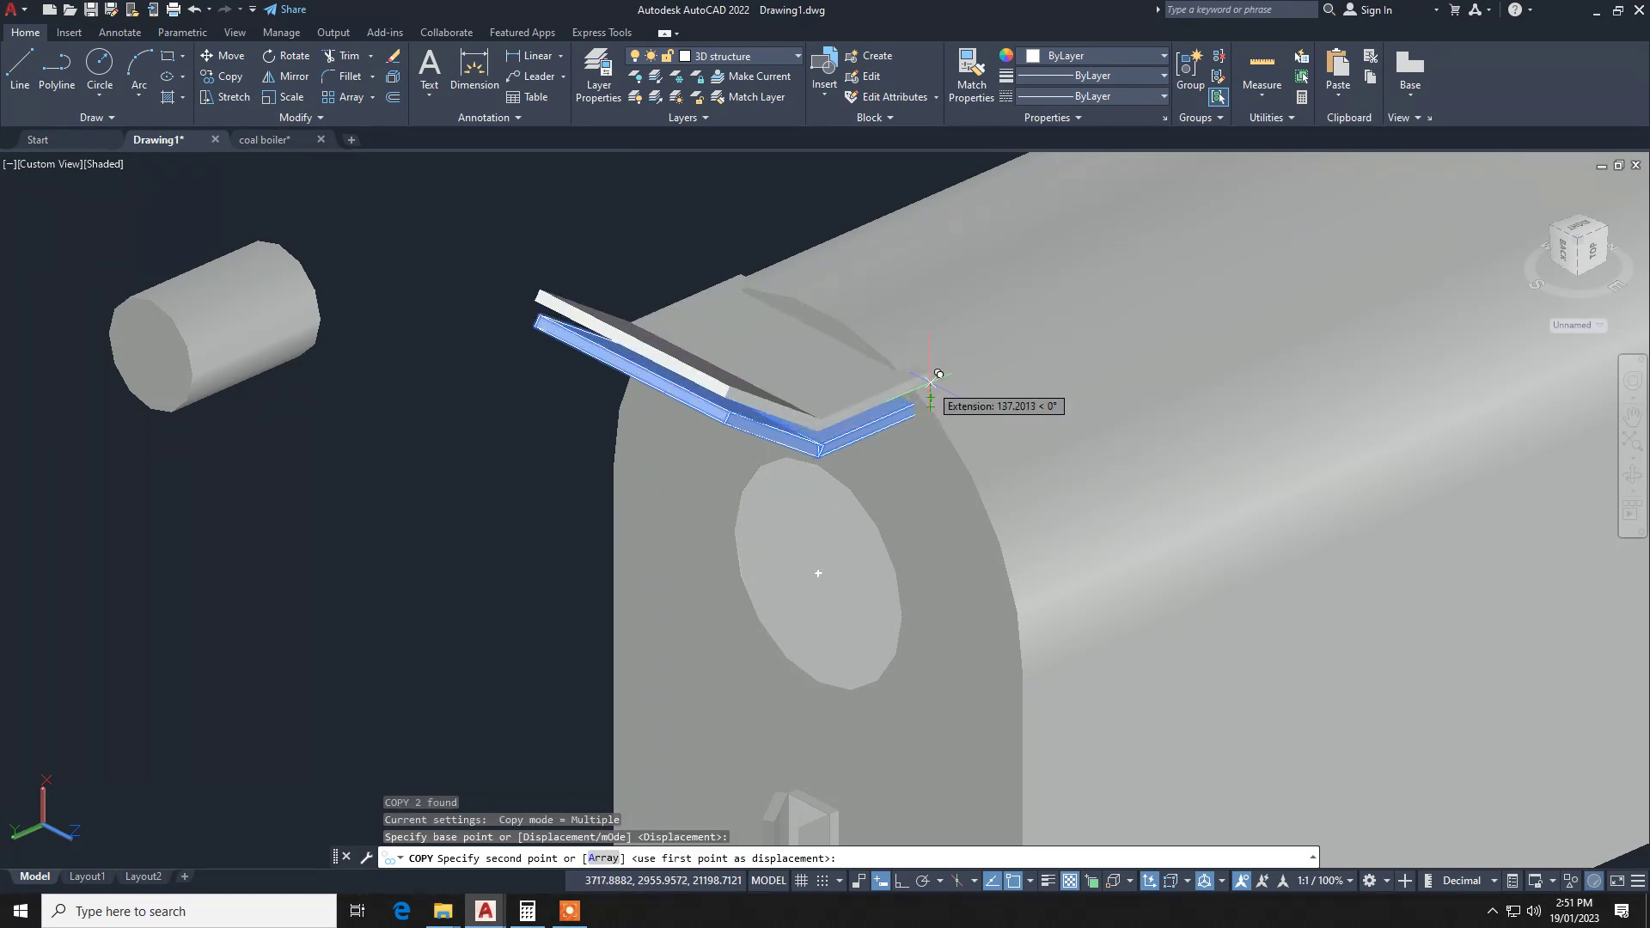
{"action": "key", "text": "Escape"}
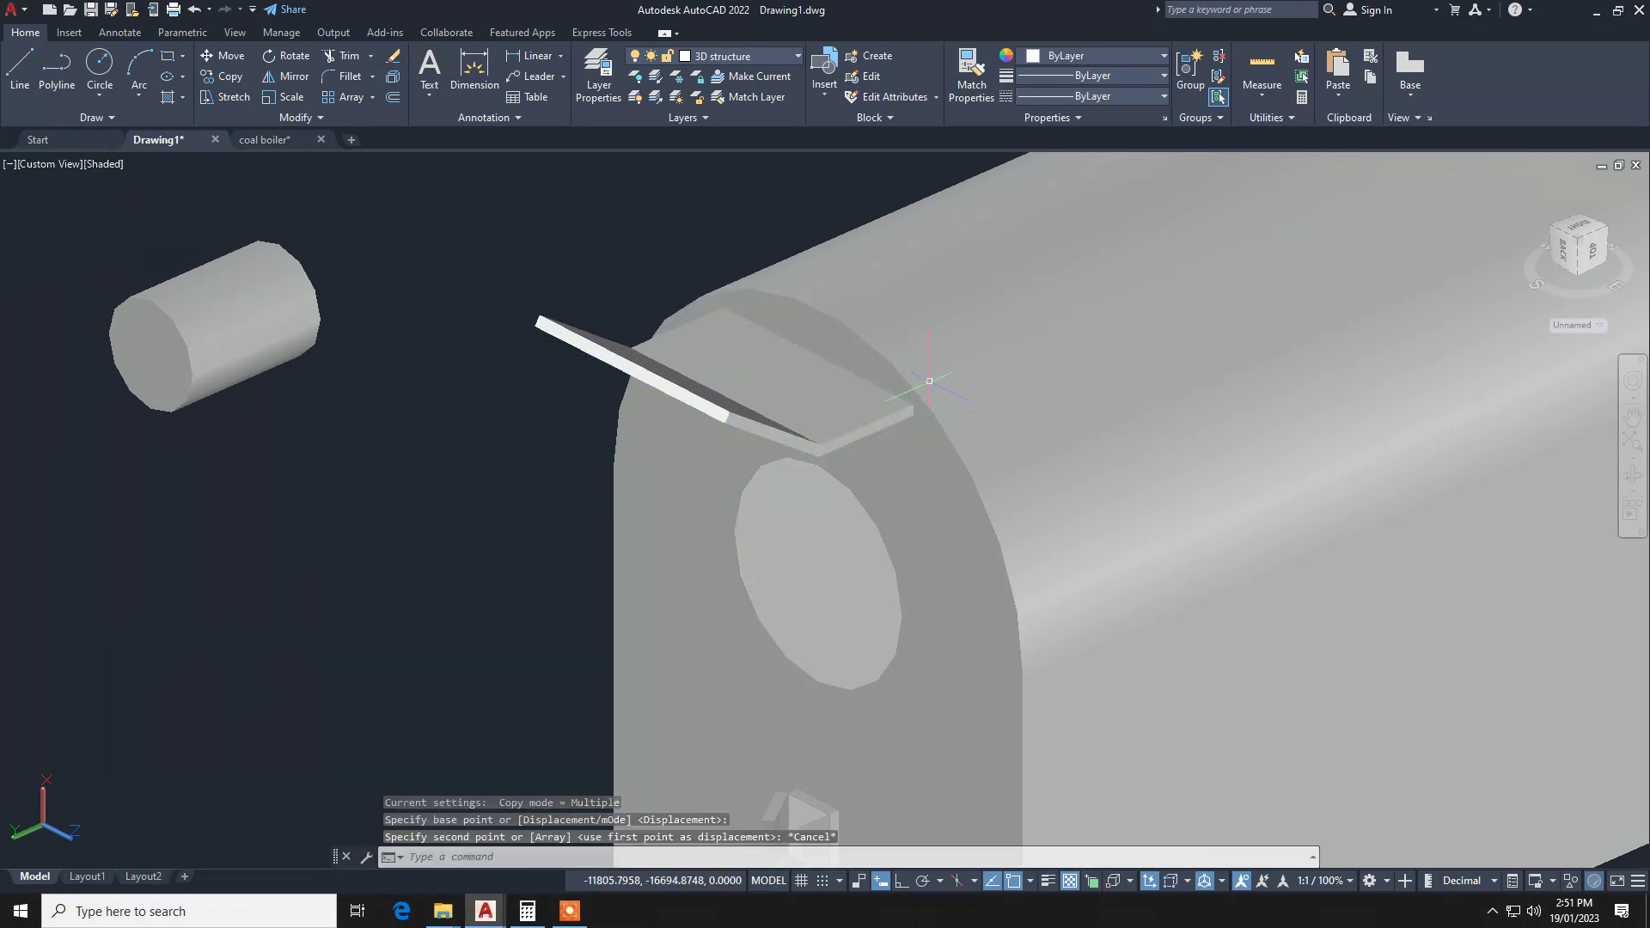
{"action": "scroll", "coordinate": [577, 376], "scroll_direction": "down", "scroll_amount": 2}
{"action": "scroll", "coordinate": [577, 376], "scroll_direction": "down", "scroll_amount": 2}
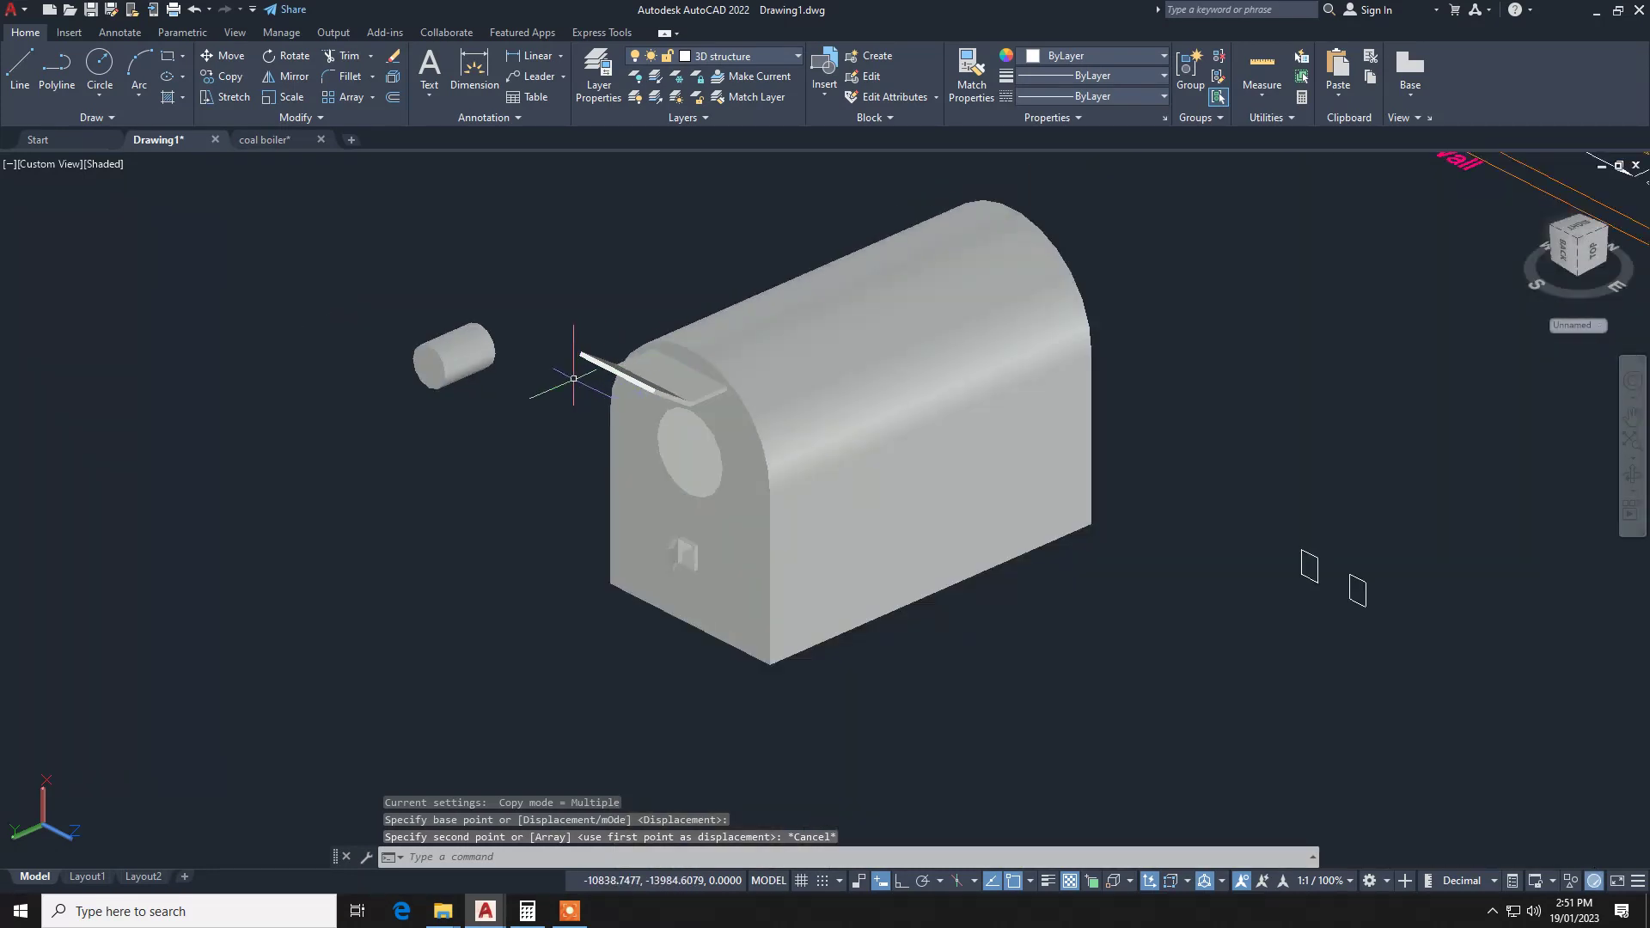
{"action": "scroll", "coordinate": [614, 375], "scroll_direction": "up", "scroll_amount": 3}
{"action": "key", "text": "Escape"}
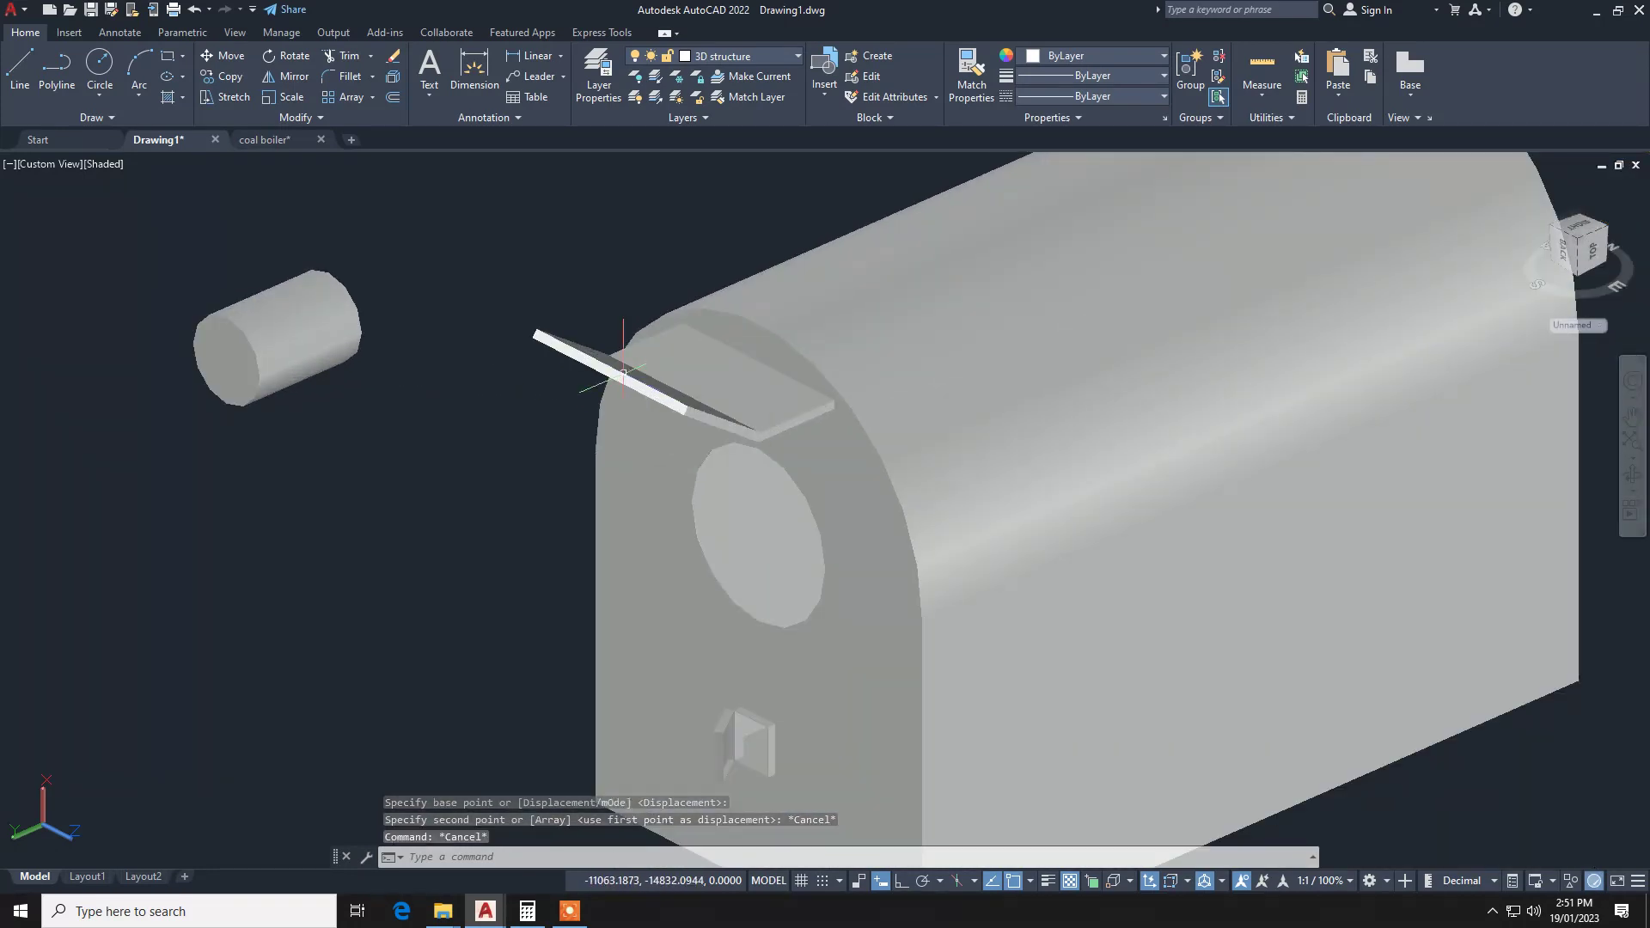
{"action": "key", "text": "Escape"}
{"action": "key", "text": "Escape"}
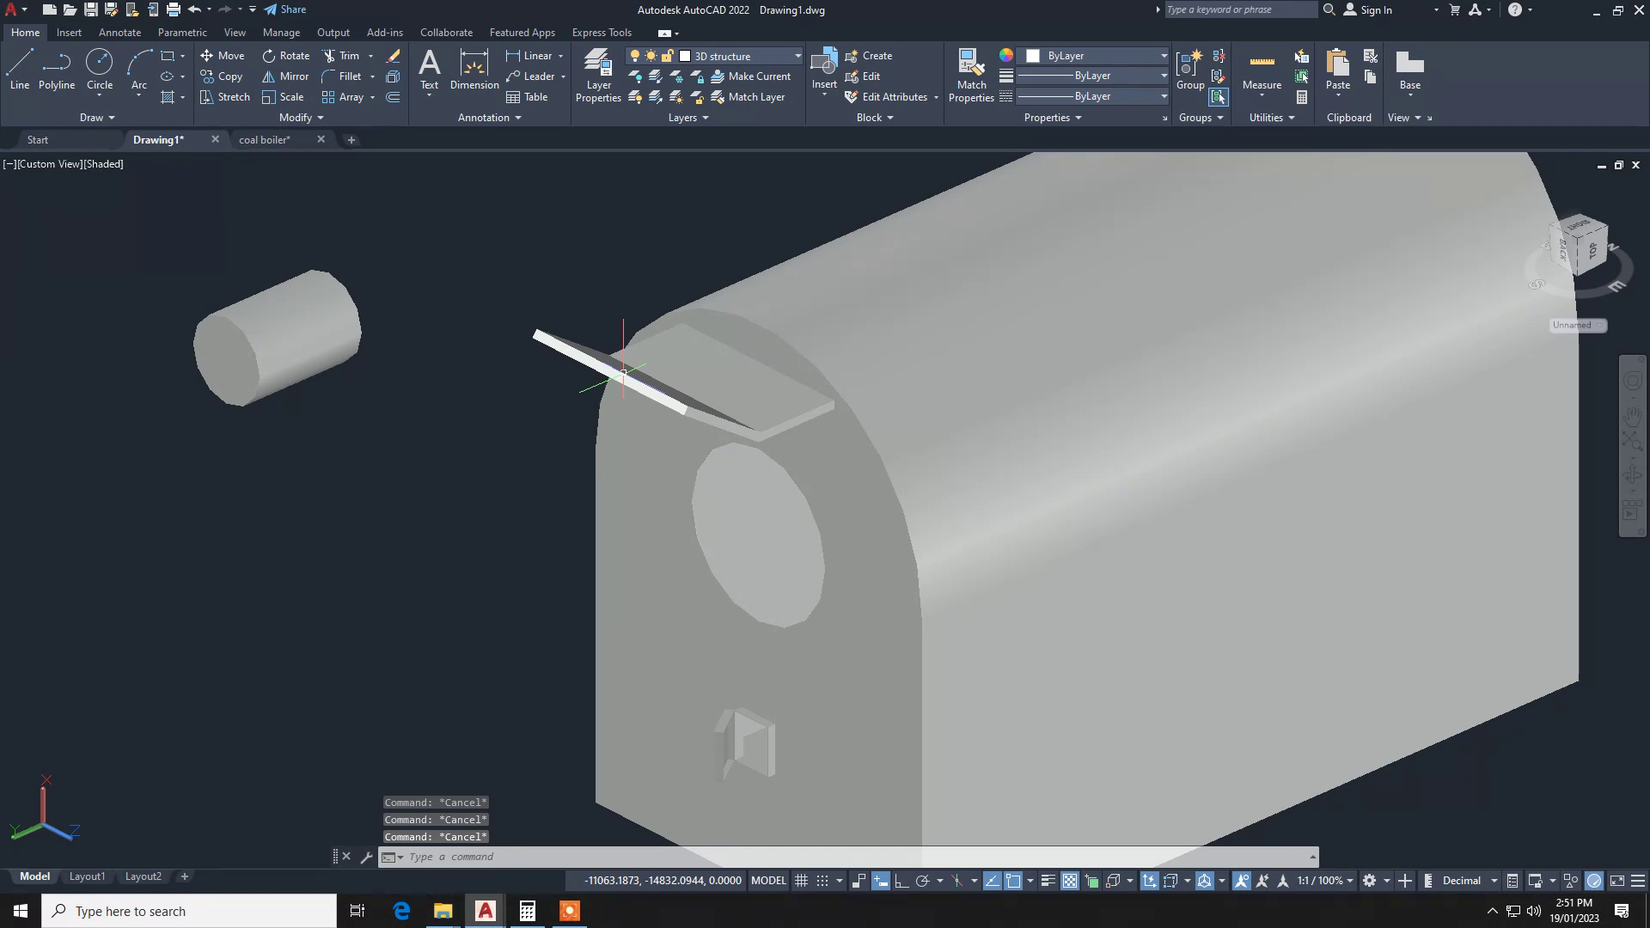
{"action": "scroll", "coordinate": [623, 371], "scroll_direction": "down", "scroll_amount": 3}
{"action": "scroll", "coordinate": [606, 366], "scroll_direction": "down", "scroll_amount": 2}
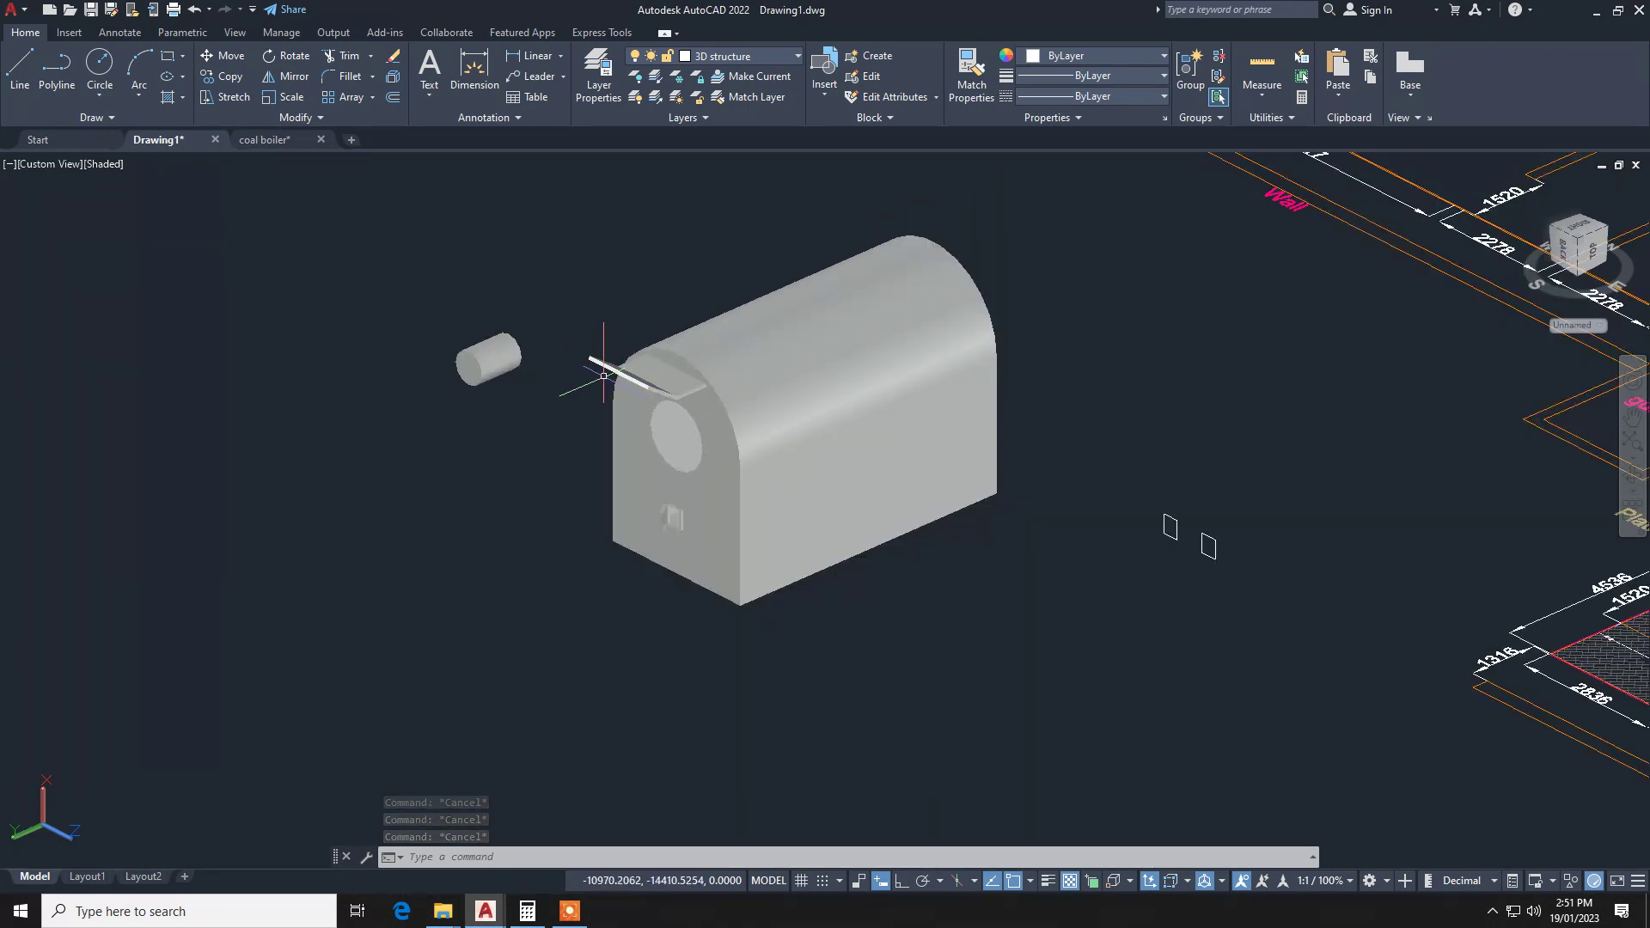
Zoom the view to inspect the plate on the boiler's front top edge.
{"action": "scroll", "coordinate": [604, 375], "scroll_direction": "up", "scroll_amount": 1}
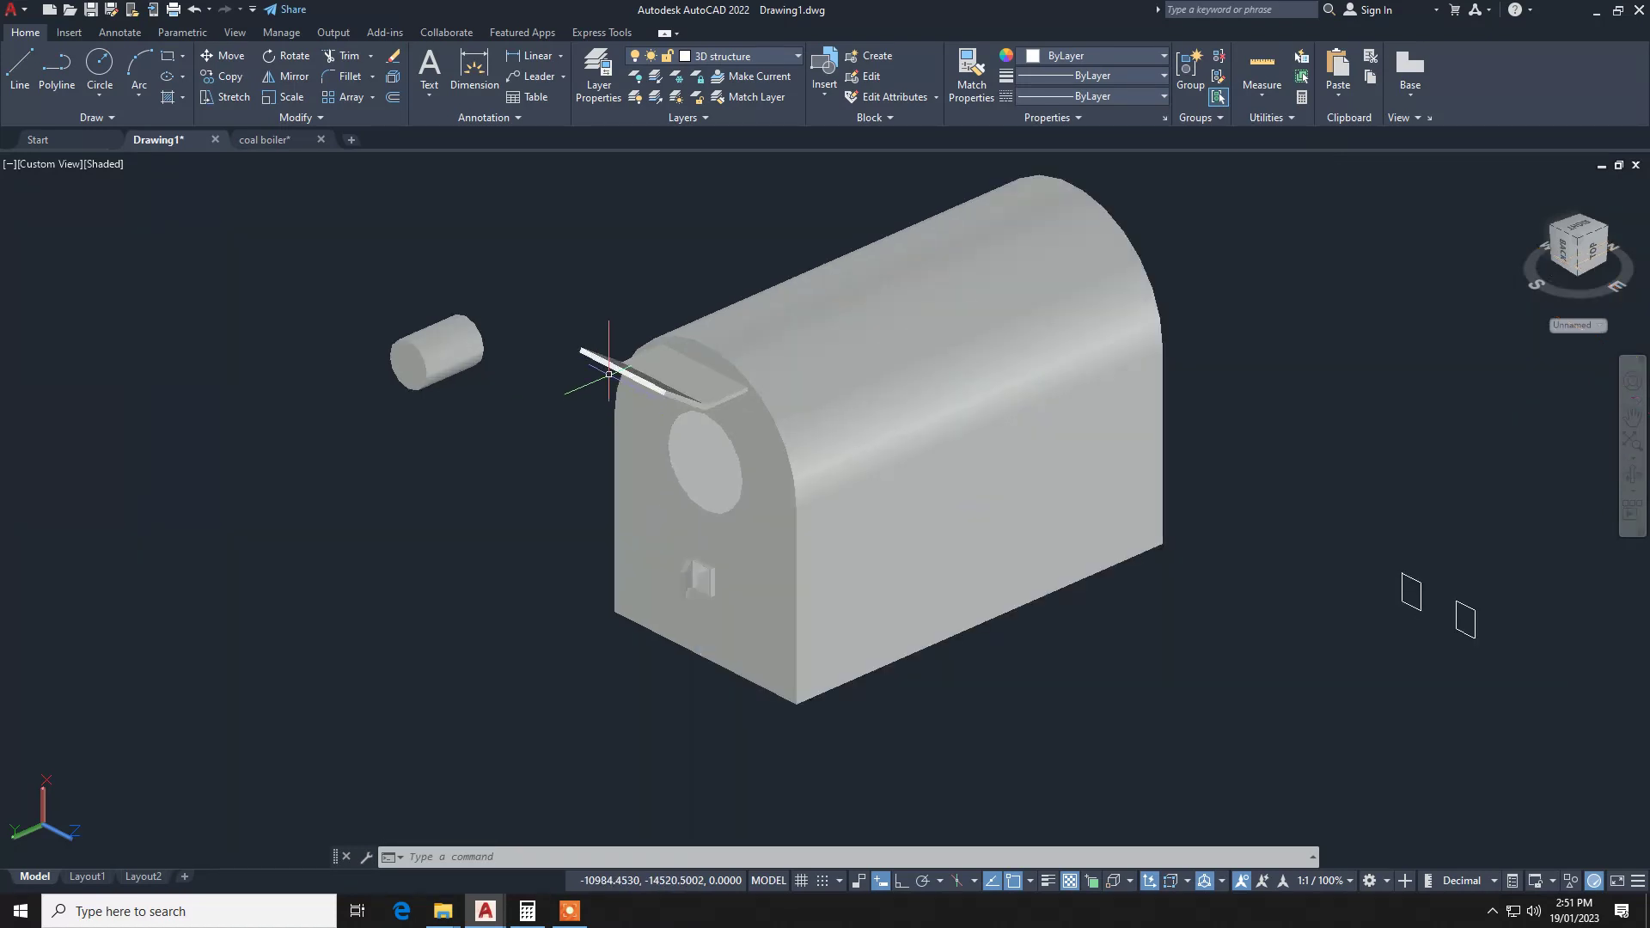
{"action": "scroll", "coordinate": [611, 374], "scroll_direction": "up", "scroll_amount": 2}
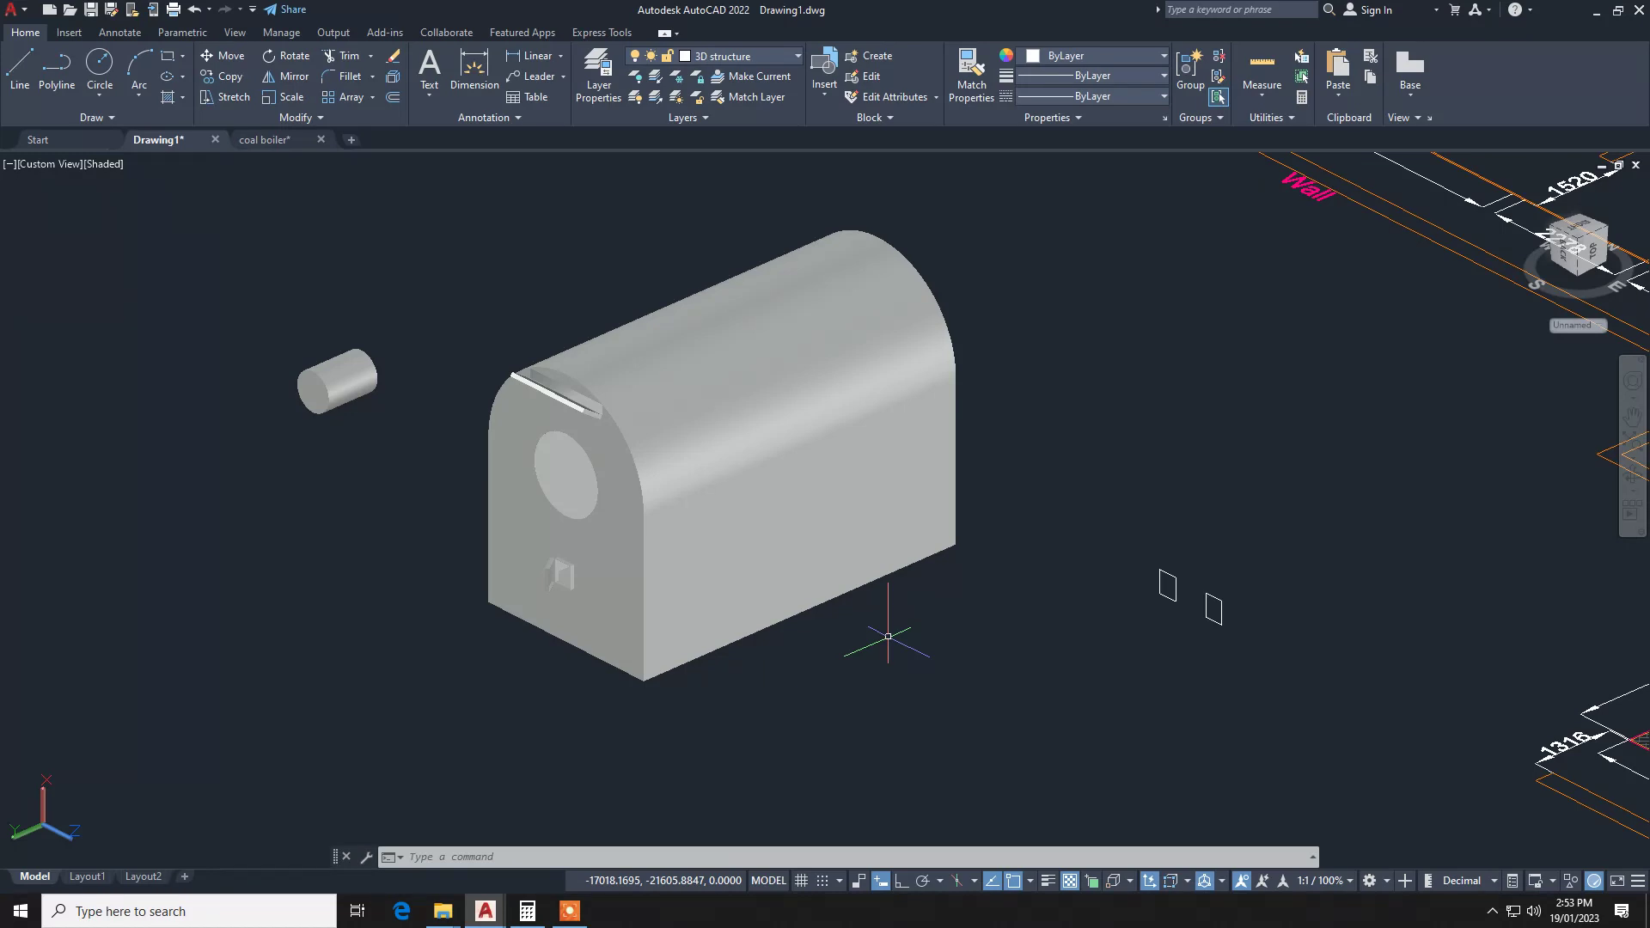
Draw a circle of radius 2928 beside the boiler body.
{"action": "scroll", "coordinate": [888, 637], "scroll_direction": "down", "scroll_amount": 3}
{"action": "type", "text": "c"}
{"action": "key", "text": "Return"}
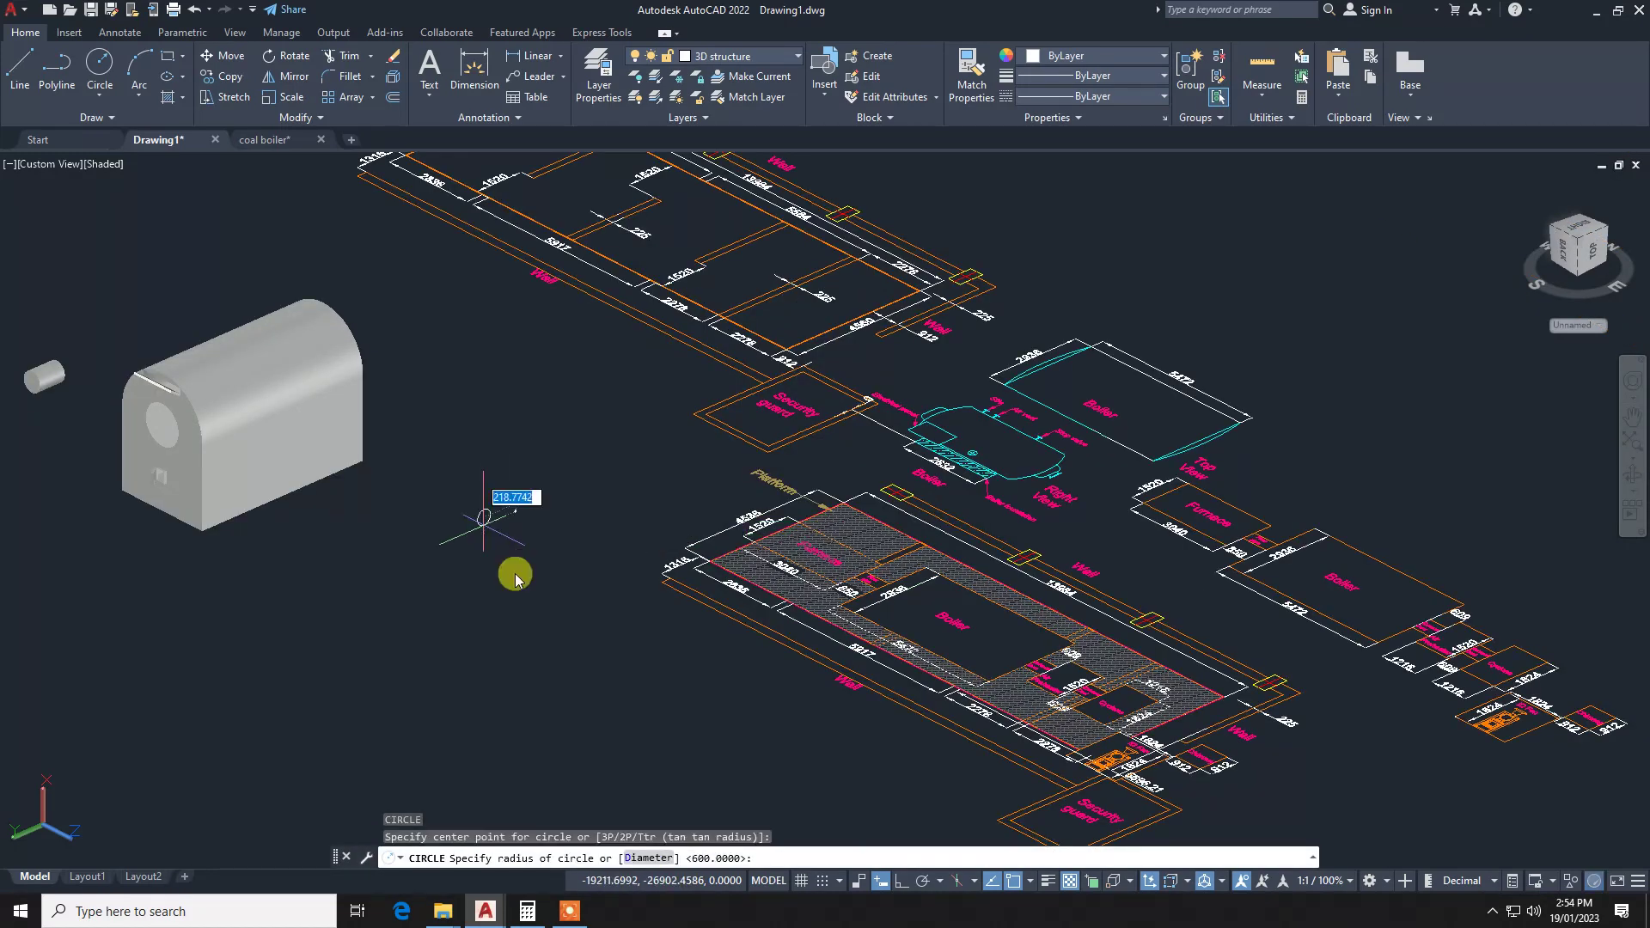
{"action": "left_click", "coordinate": [516, 571]}
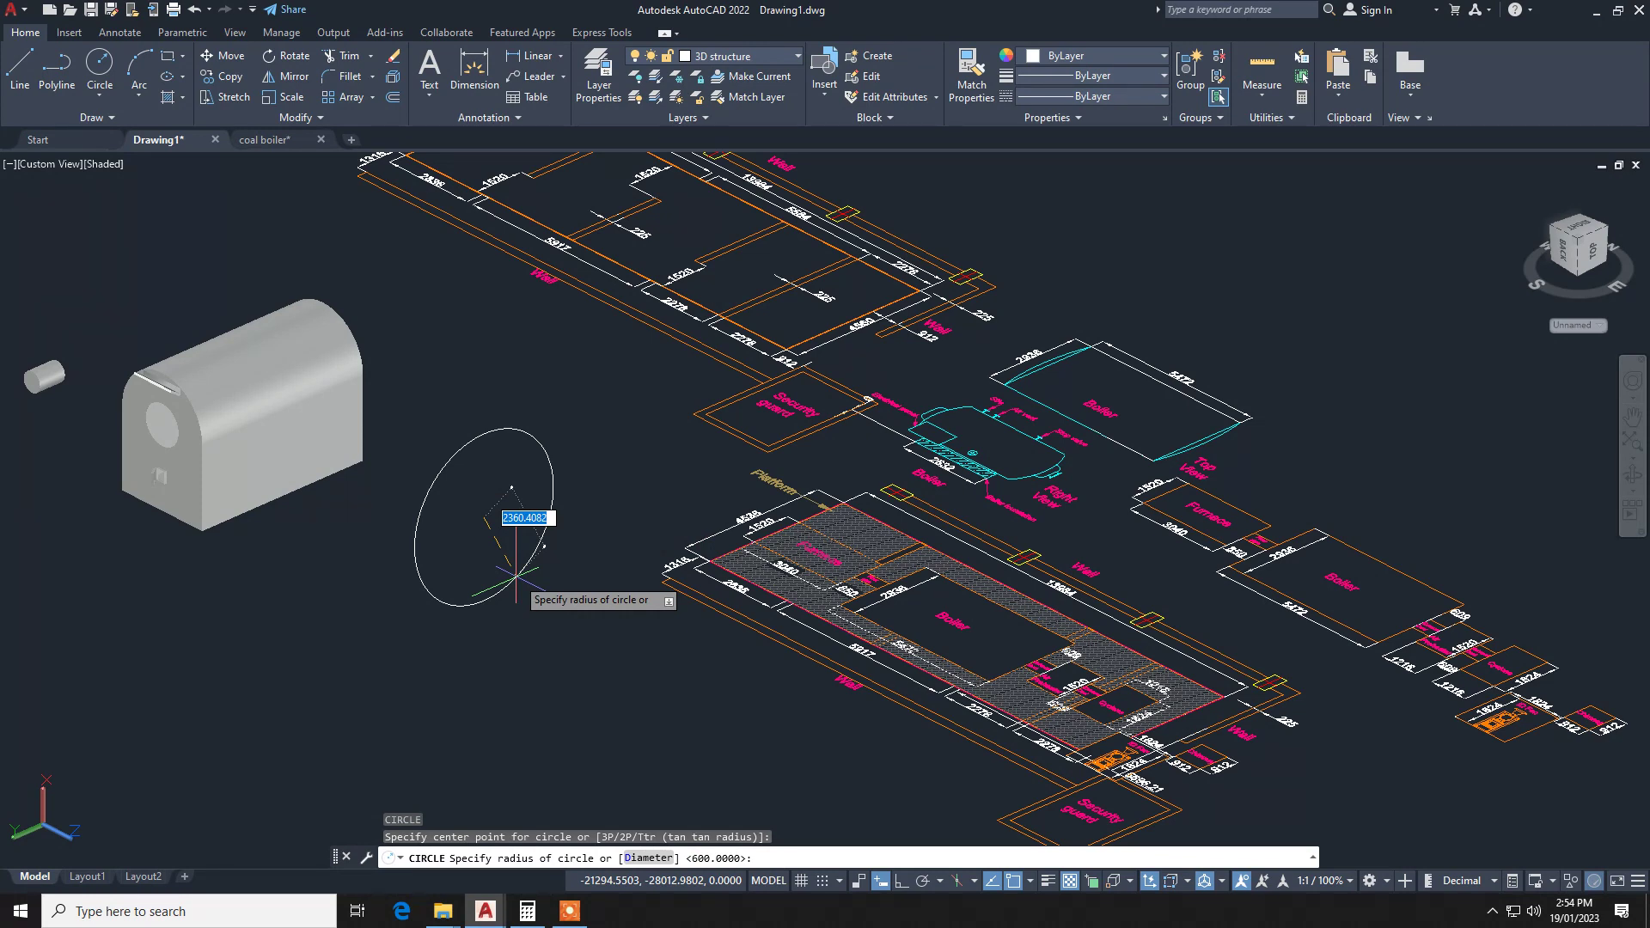
{"action": "type", "text": "2928"}
{"action": "key", "text": "Return"}
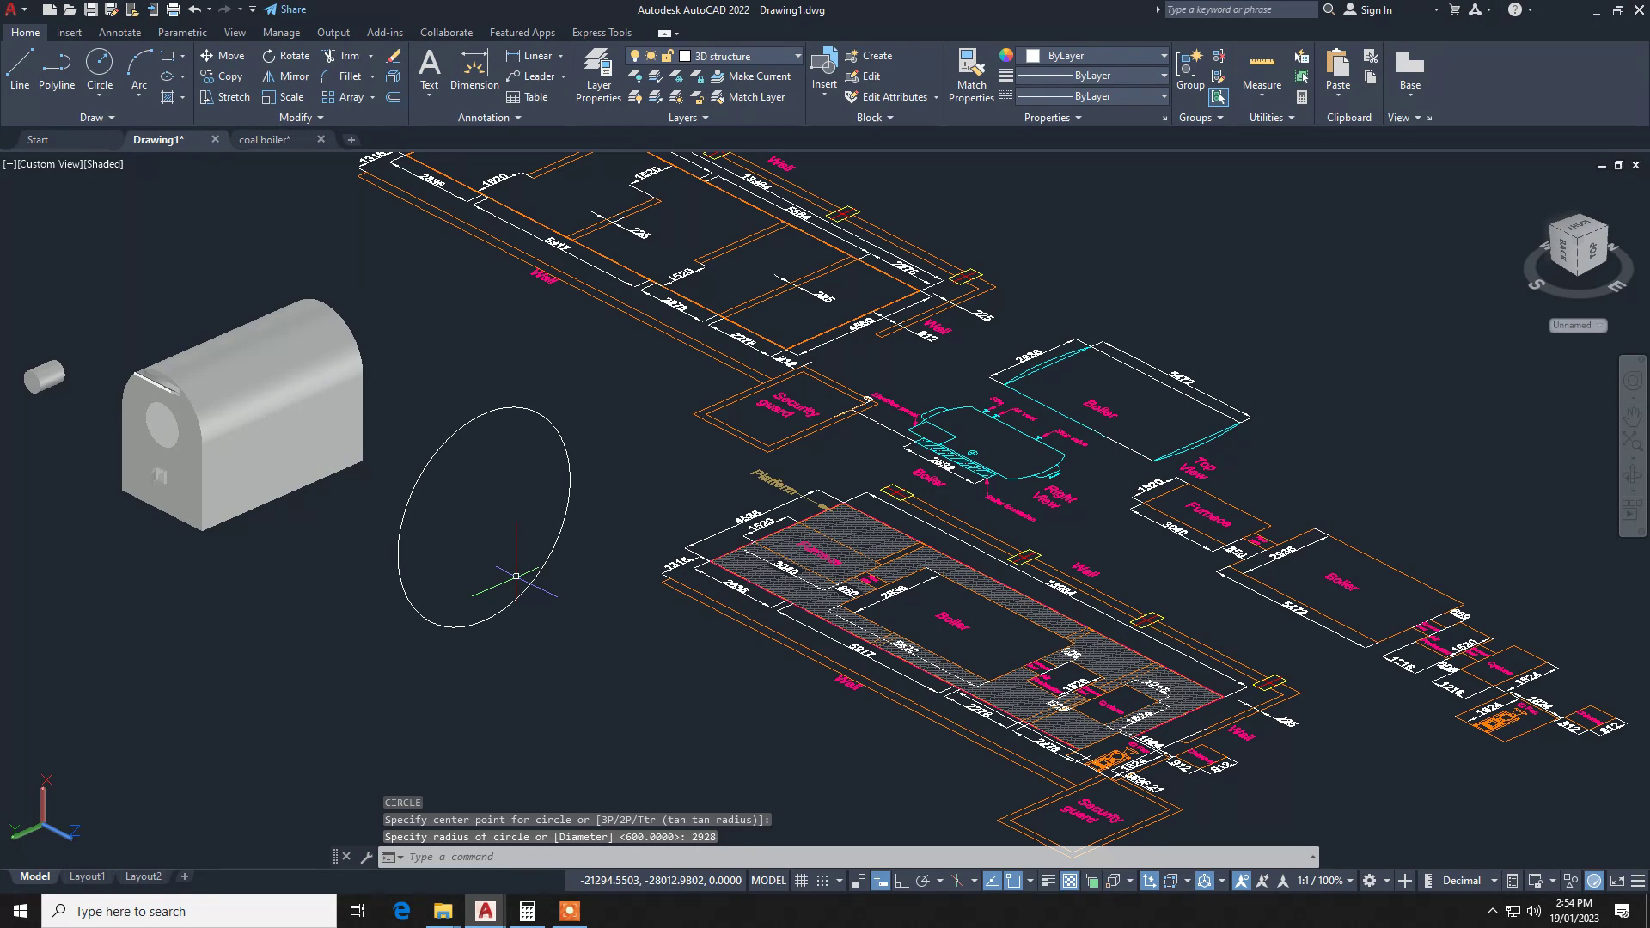
Window-select the new circle and start extruding it.
{"action": "left_click", "coordinate": [515, 576]}
{"action": "left_click", "coordinate": [468, 683]}
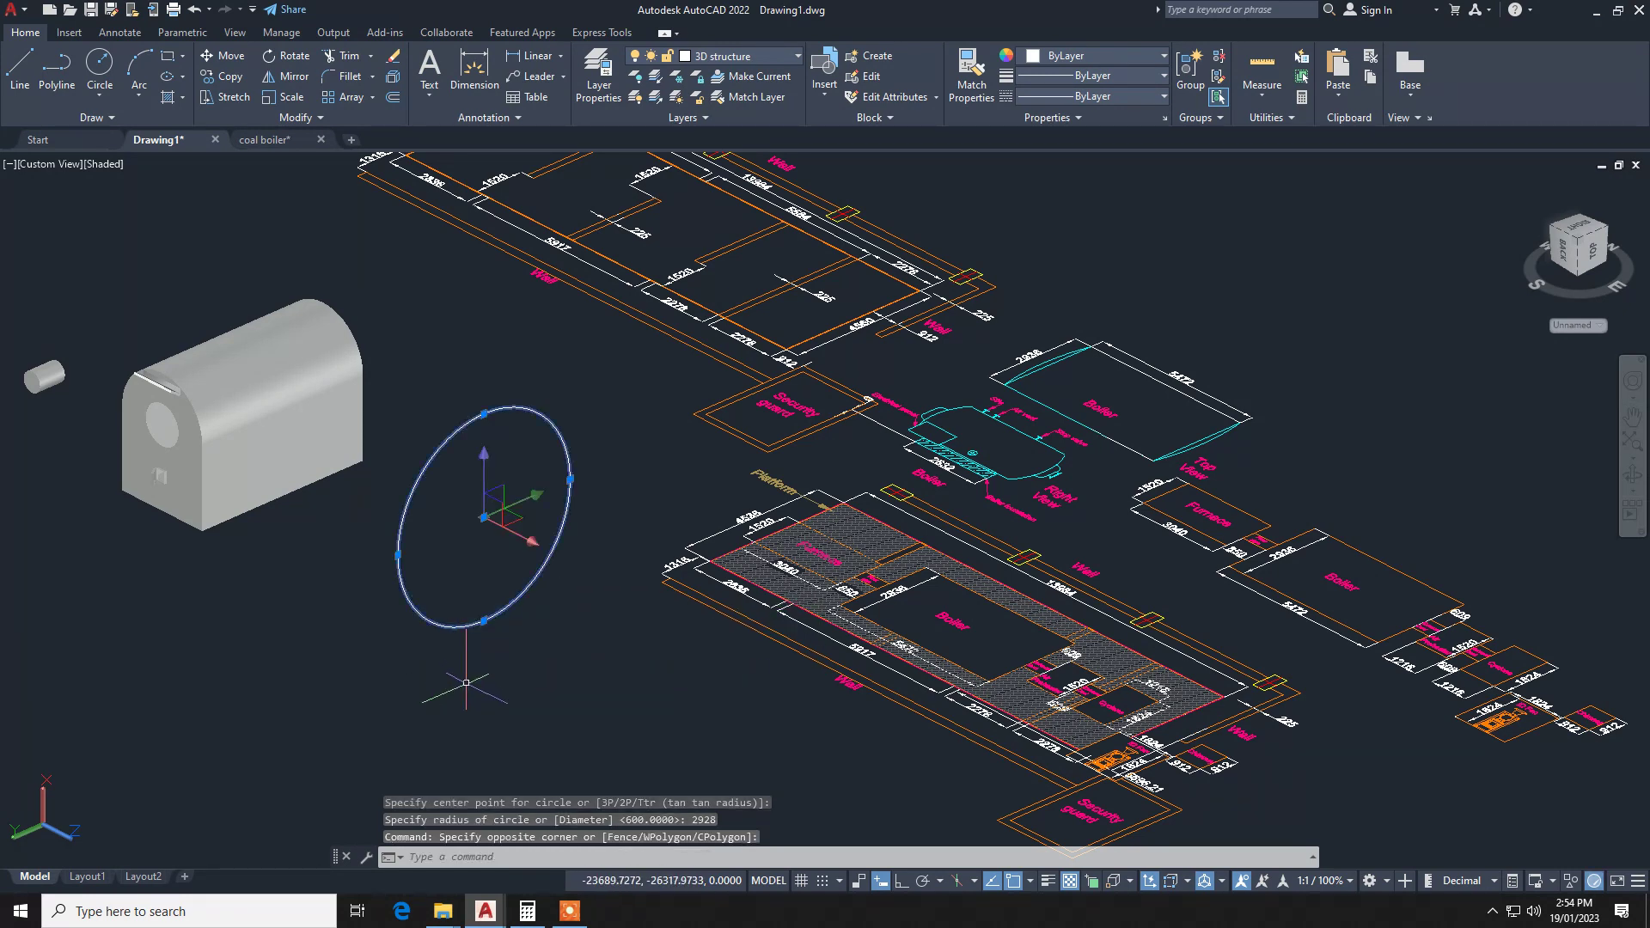
{"action": "type", "text": "ext"}
{"action": "key", "text": "Return"}
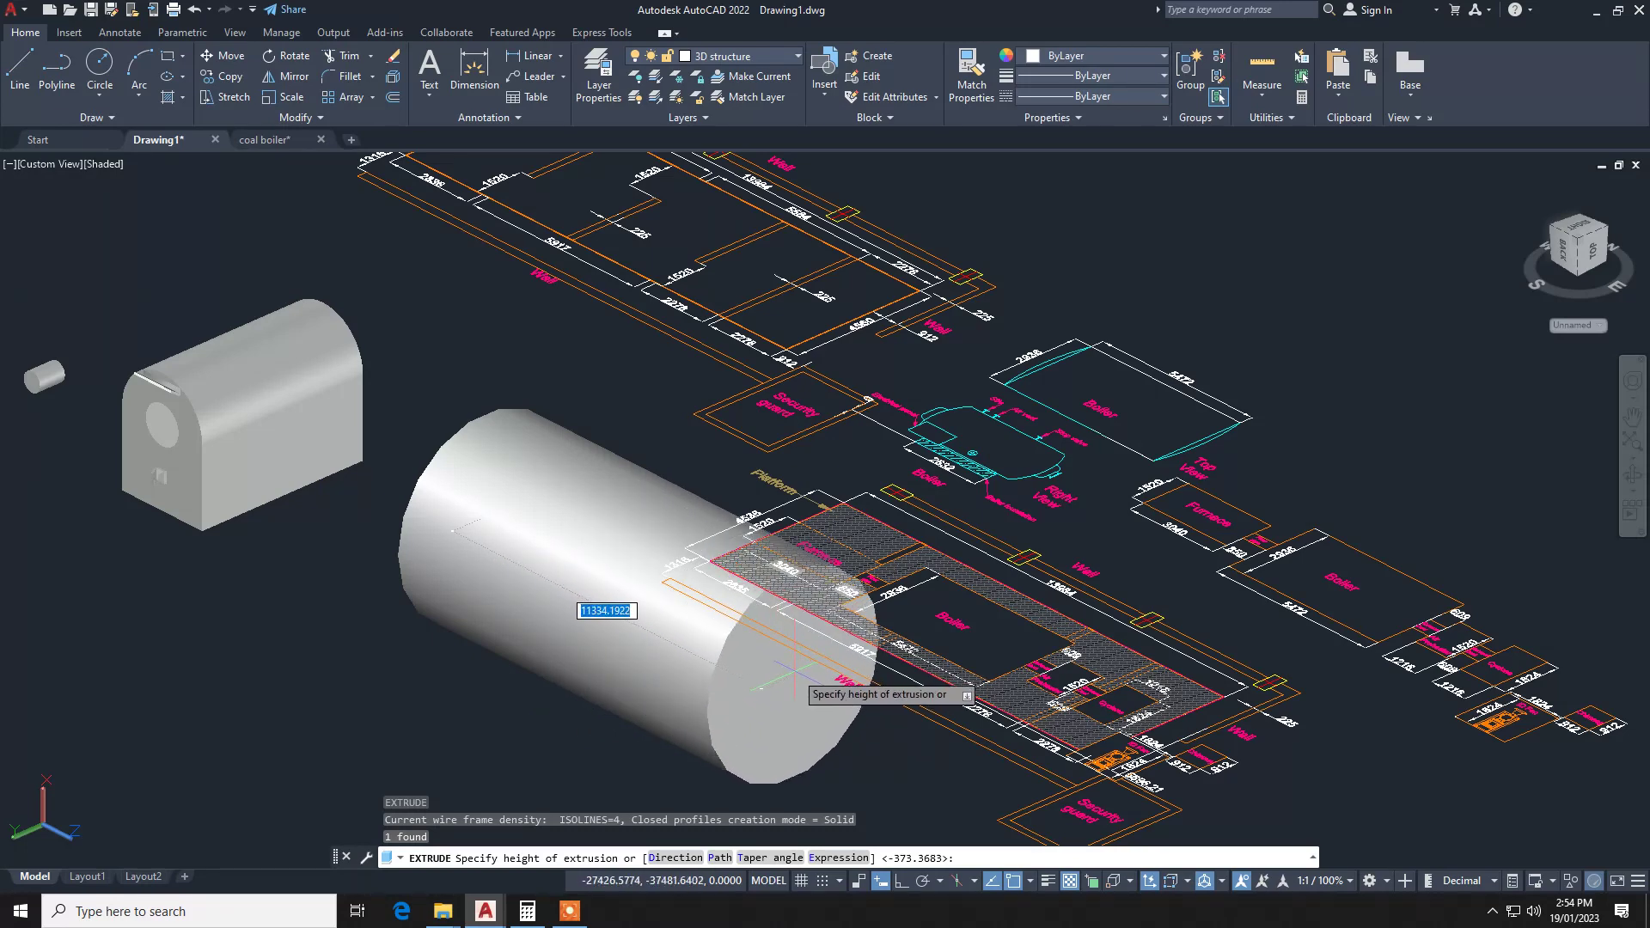
Extrude the circle 5472 into a solid drum cylinder and select it.
{"action": "scroll", "coordinate": [795, 679], "scroll_direction": "up", "scroll_amount": 1}
{"action": "scroll", "coordinate": [803, 685], "scroll_direction": "up", "scroll_amount": 2}
{"action": "scroll", "coordinate": [816, 692], "scroll_direction": "up", "scroll_amount": 1}
{"action": "scroll", "coordinate": [832, 703], "scroll_direction": "up", "scroll_amount": 1}
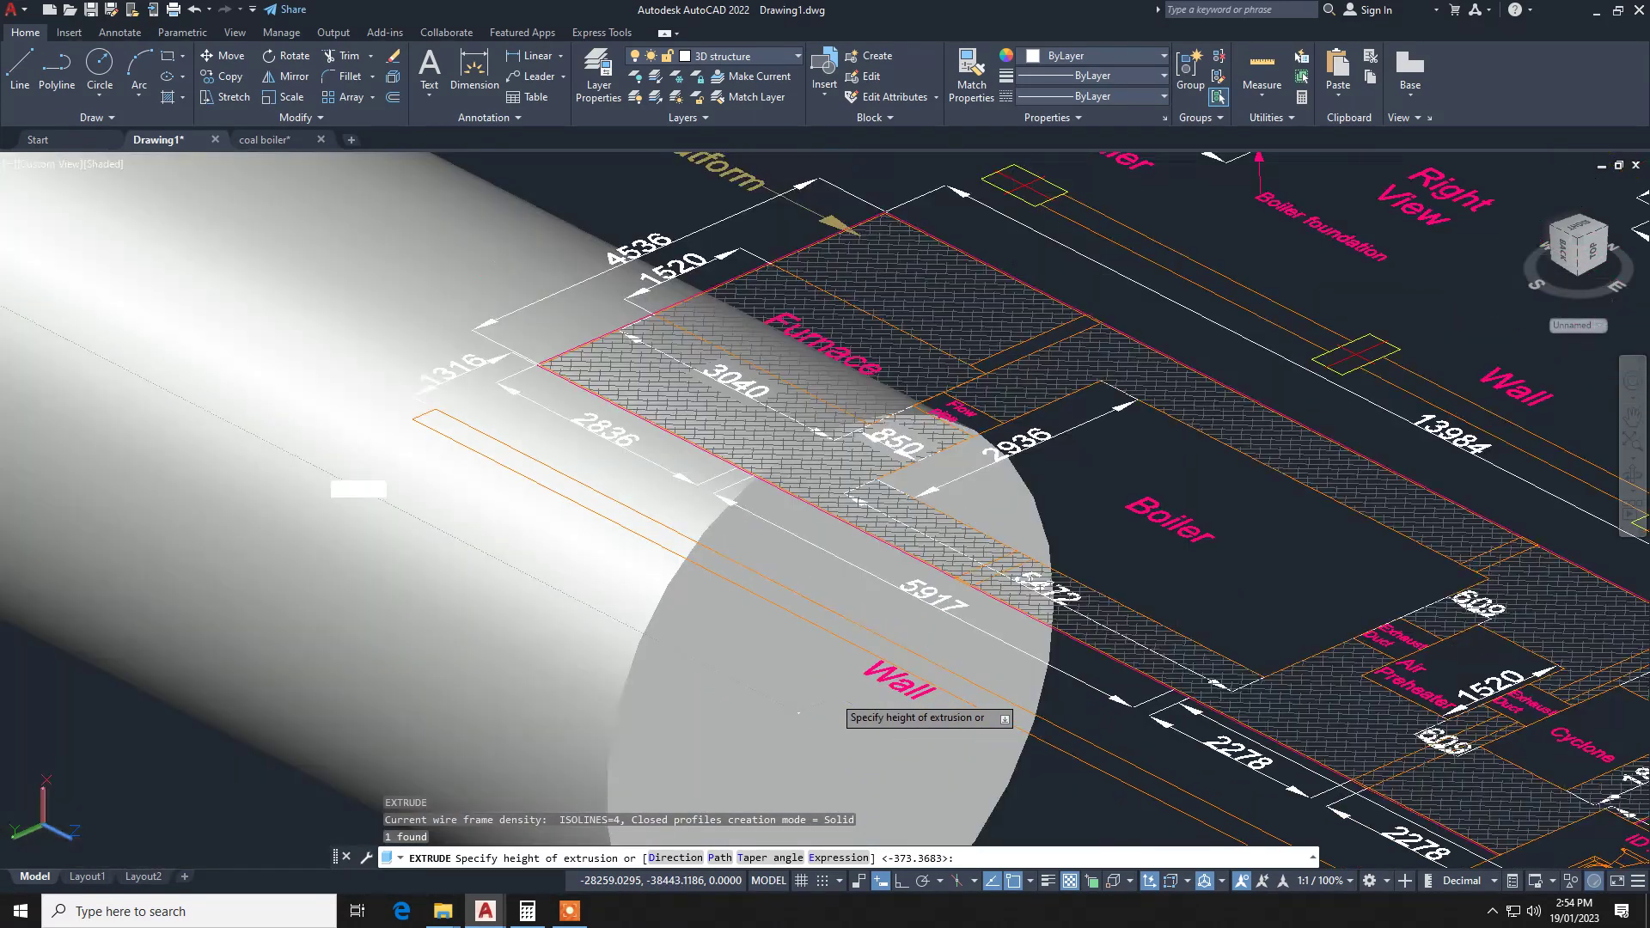
{"action": "scroll", "coordinate": [799, 713], "scroll_direction": "down", "scroll_amount": 5}
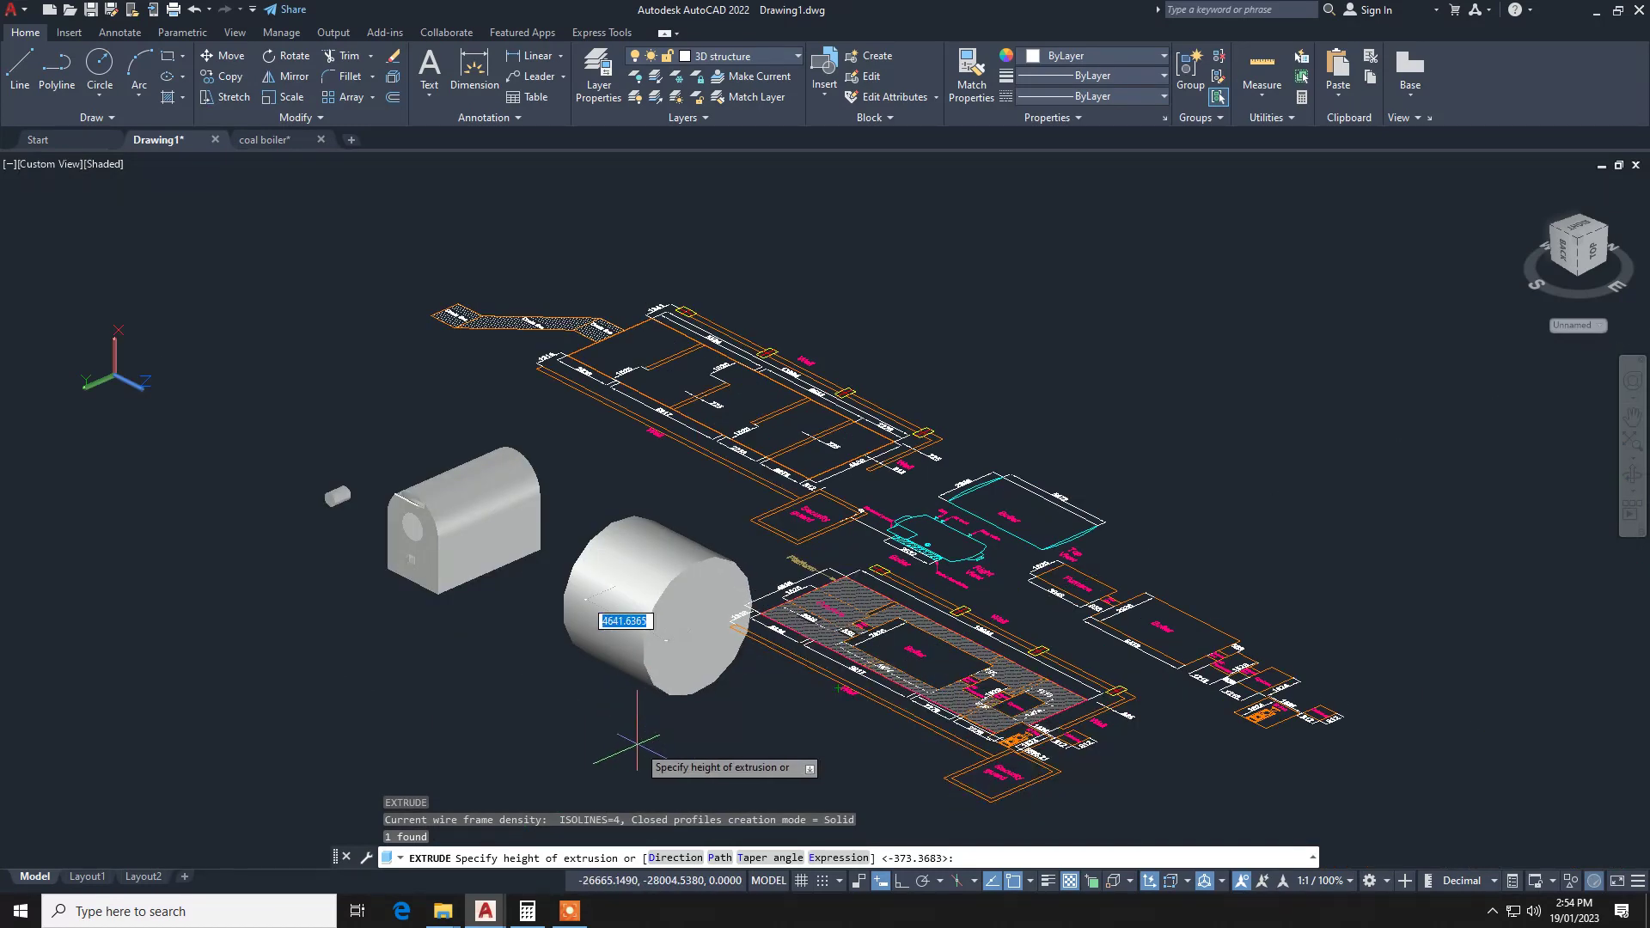
{"action": "type", "text": "5472"}
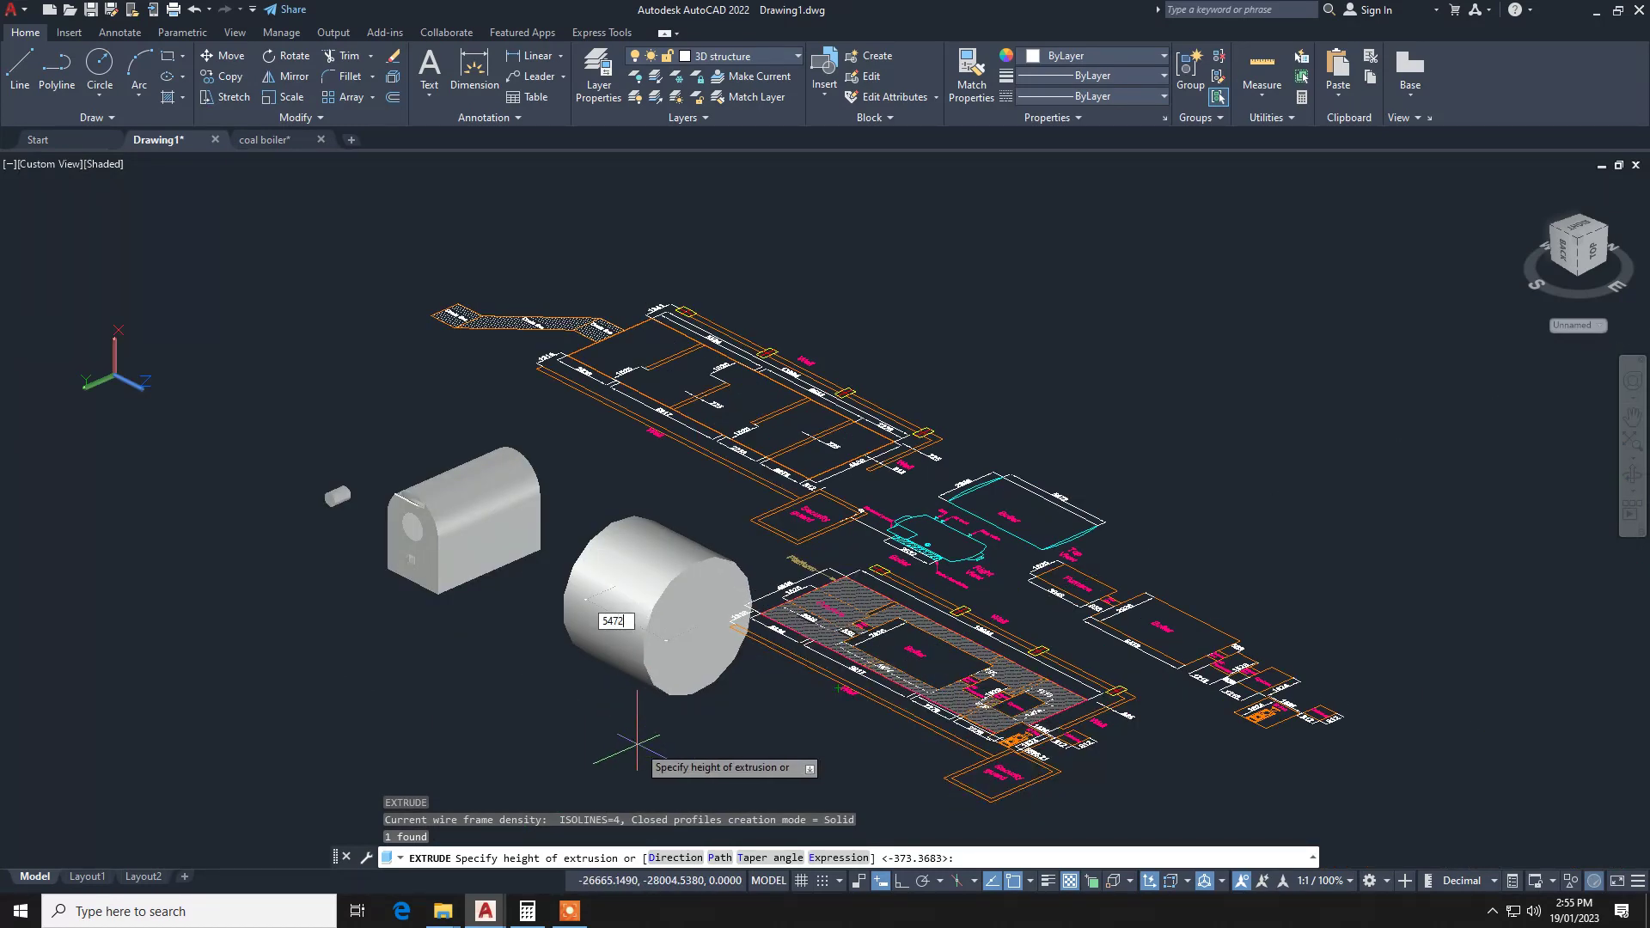
{"action": "key", "text": "Return"}
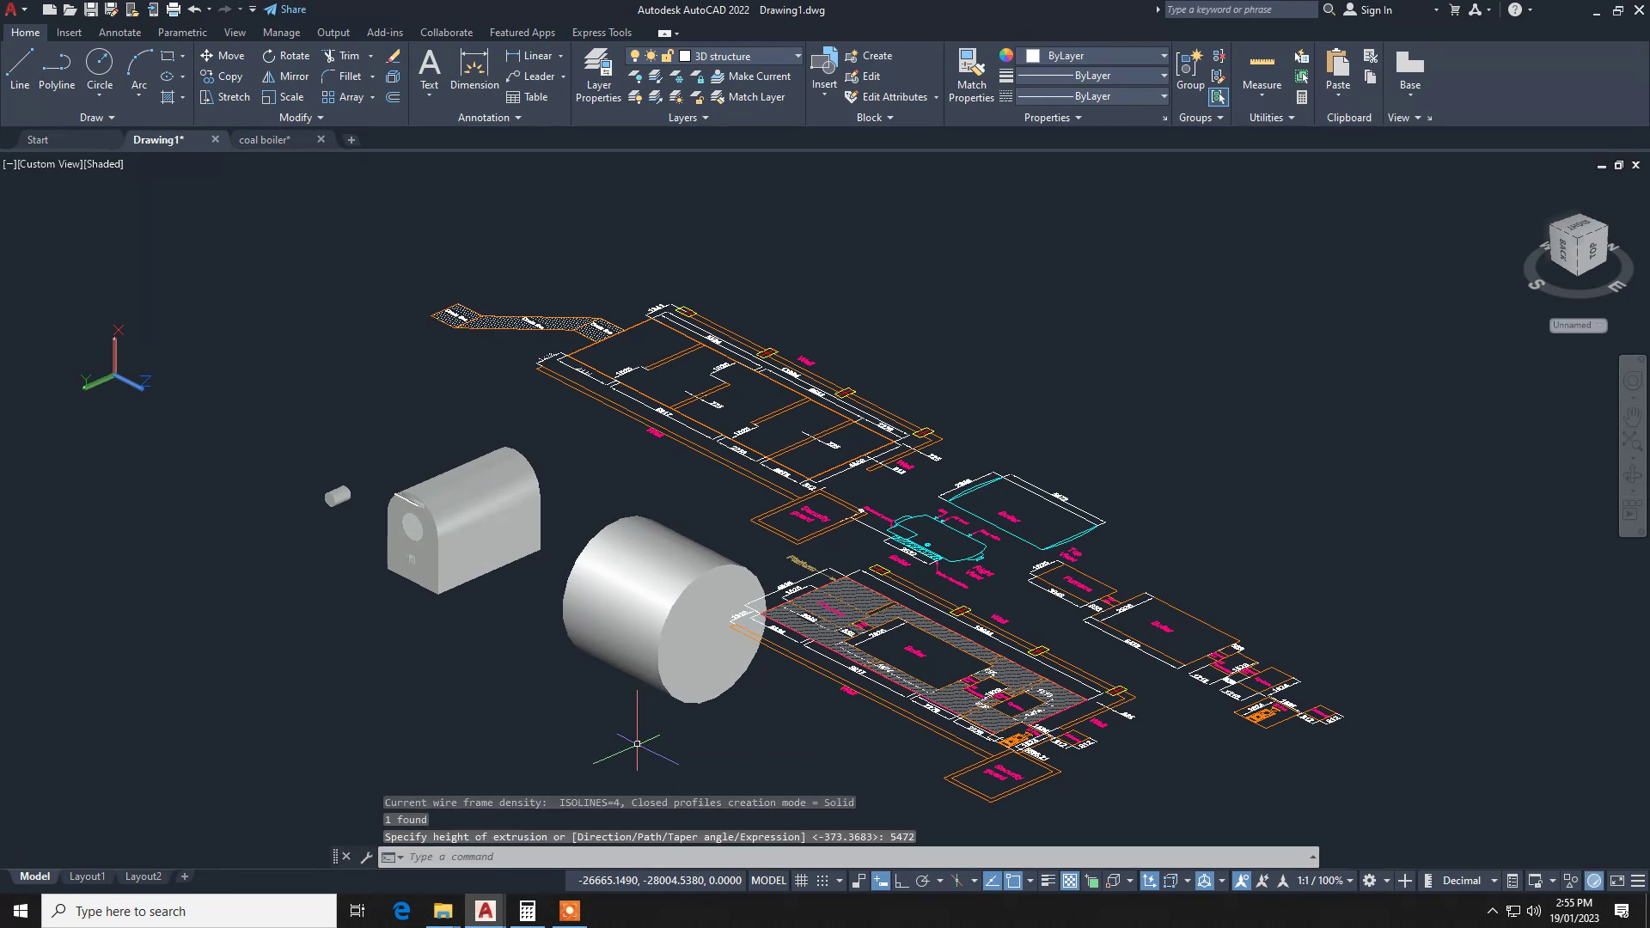
{"action": "key", "text": "Escape"}
{"action": "key", "text": "Escape"}
{"action": "left_click", "coordinate": [632, 660]}
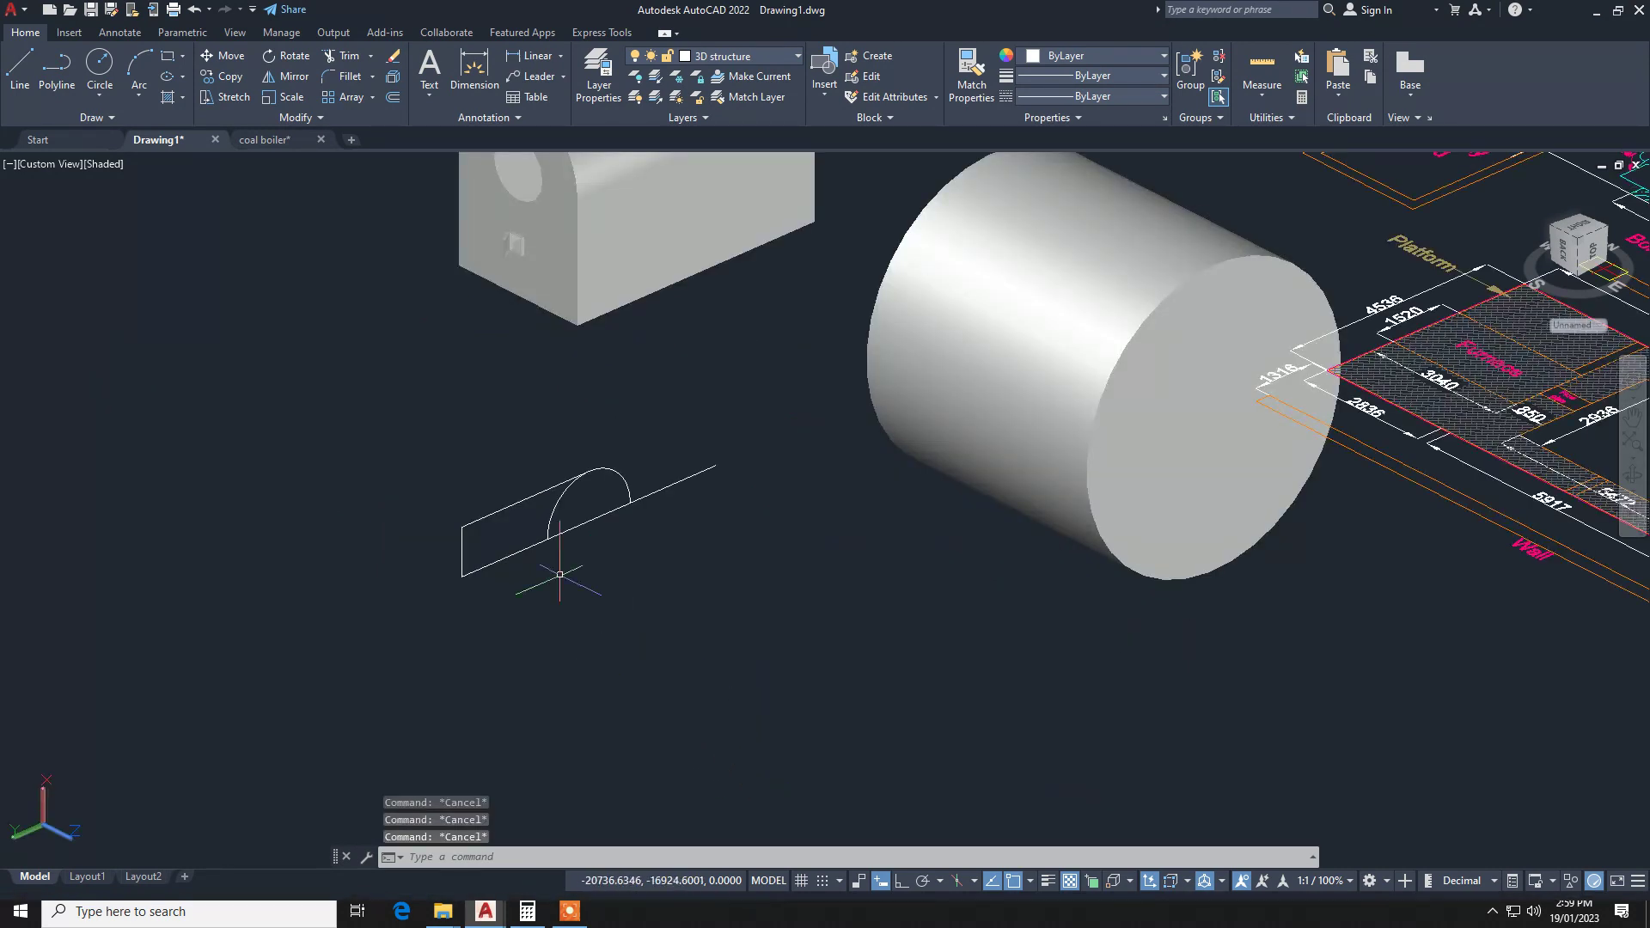
Mirror the saddle's left and top edge lines about a vertical line, keeping the originals.
{"action": "scroll", "coordinate": [517, 522], "scroll_direction": "up", "scroll_amount": 2}
{"action": "left_click", "coordinate": [516, 522]}
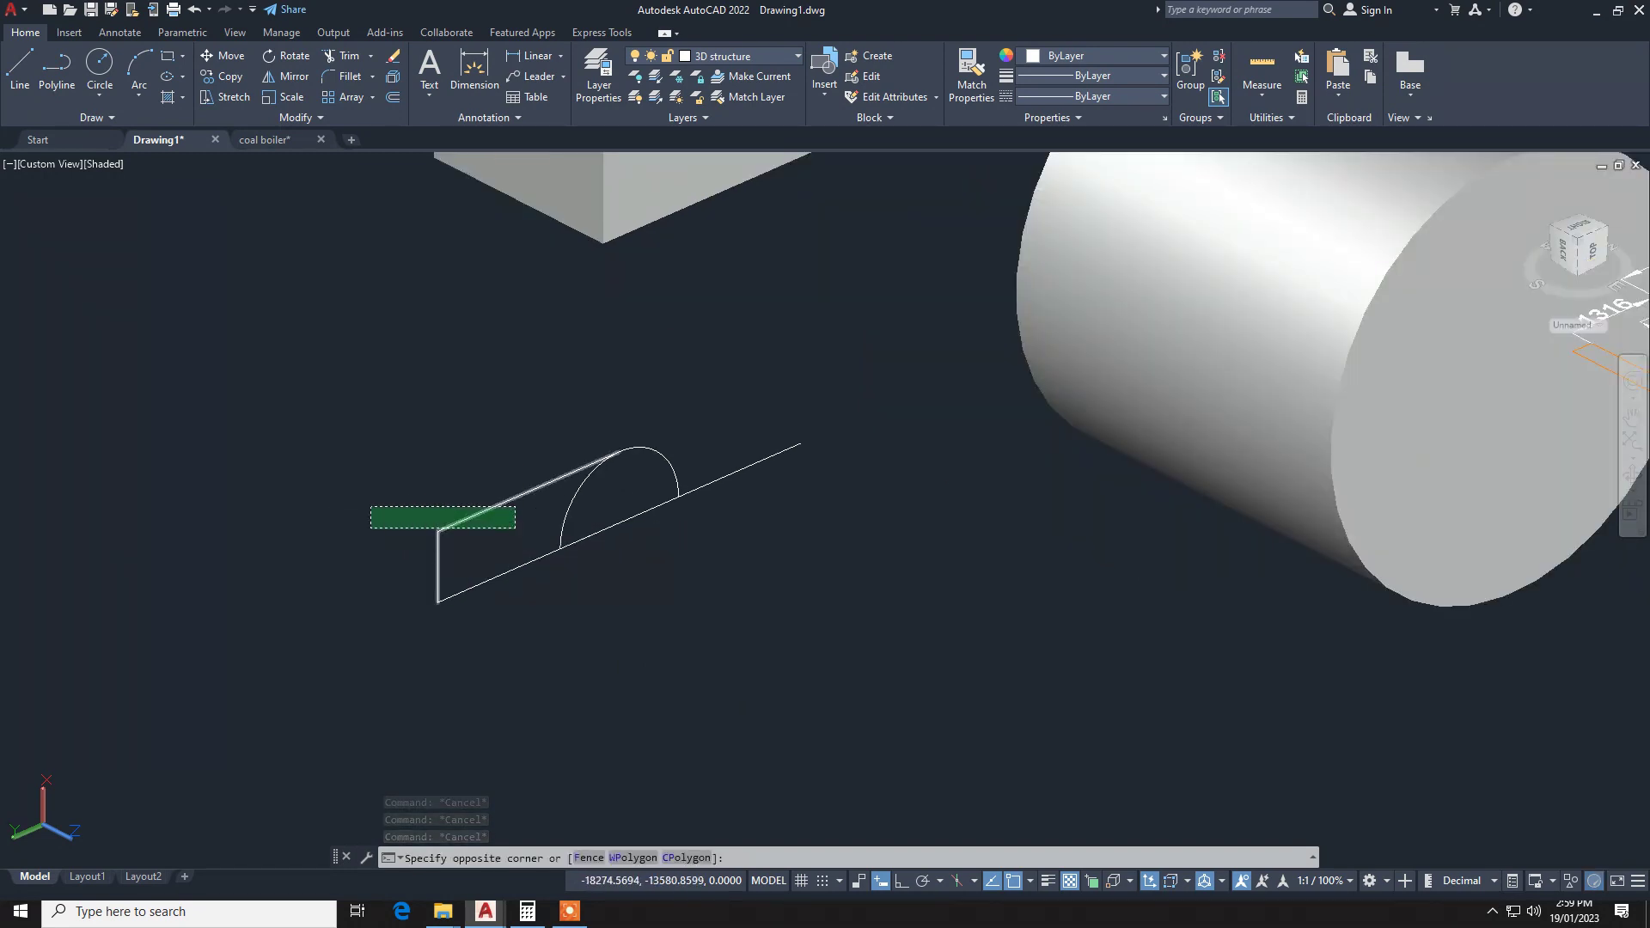
{"action": "left_click", "coordinate": [370, 533]}
{"action": "type", "text": "mi"}
{"action": "key", "text": "Return"}
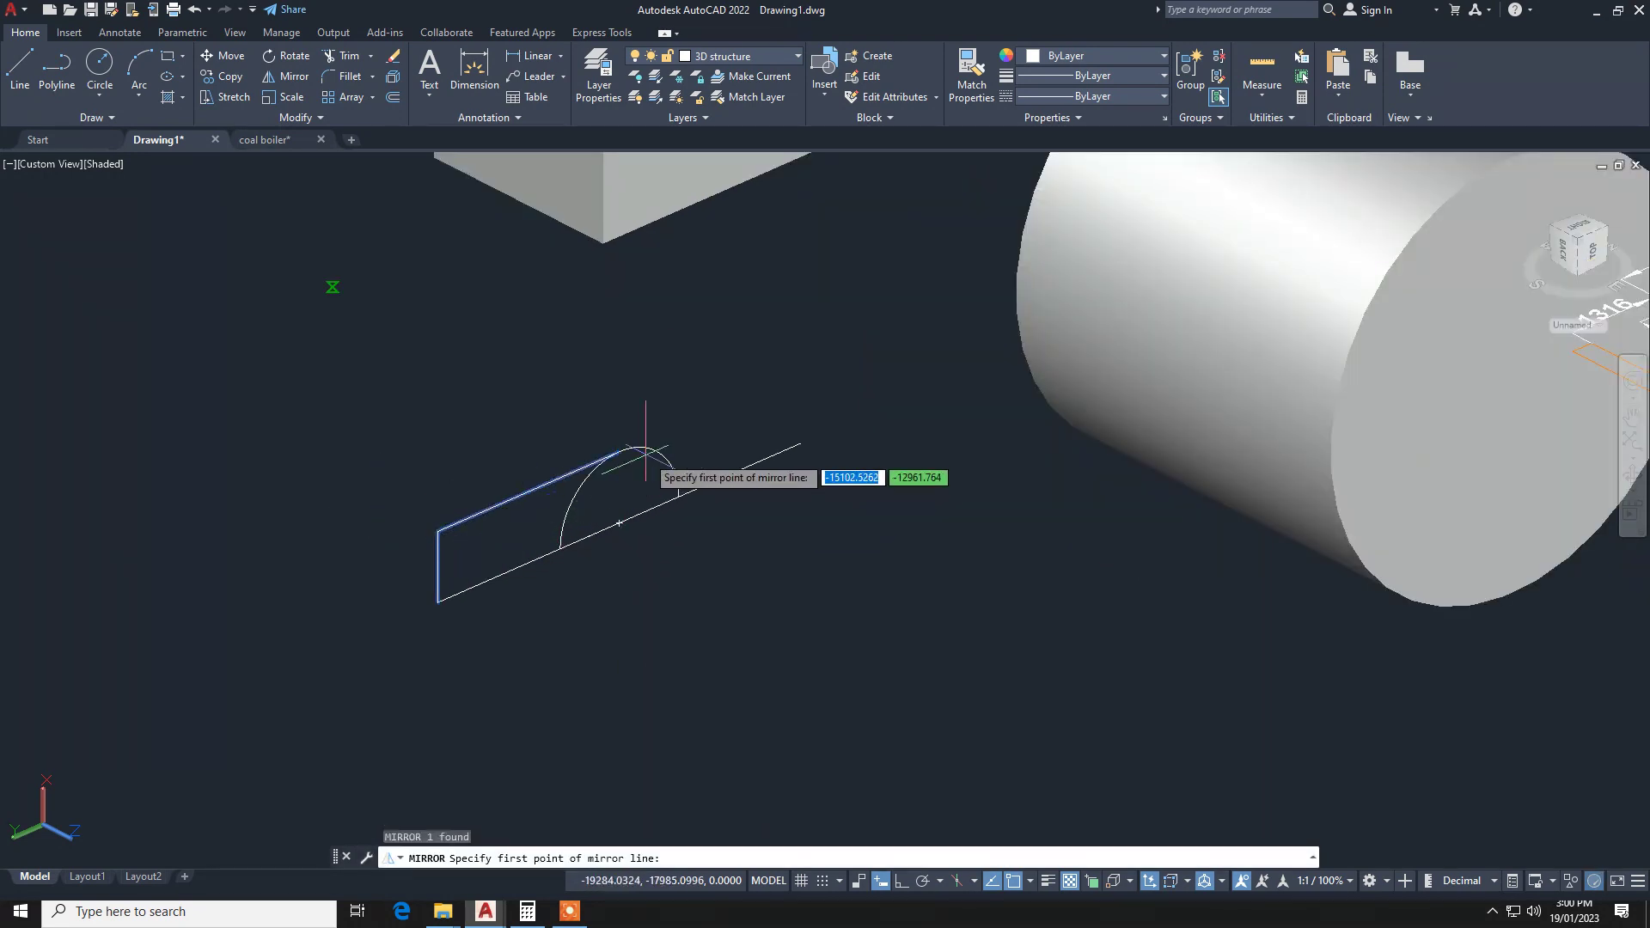
{"action": "left_click", "coordinate": [618, 522]}
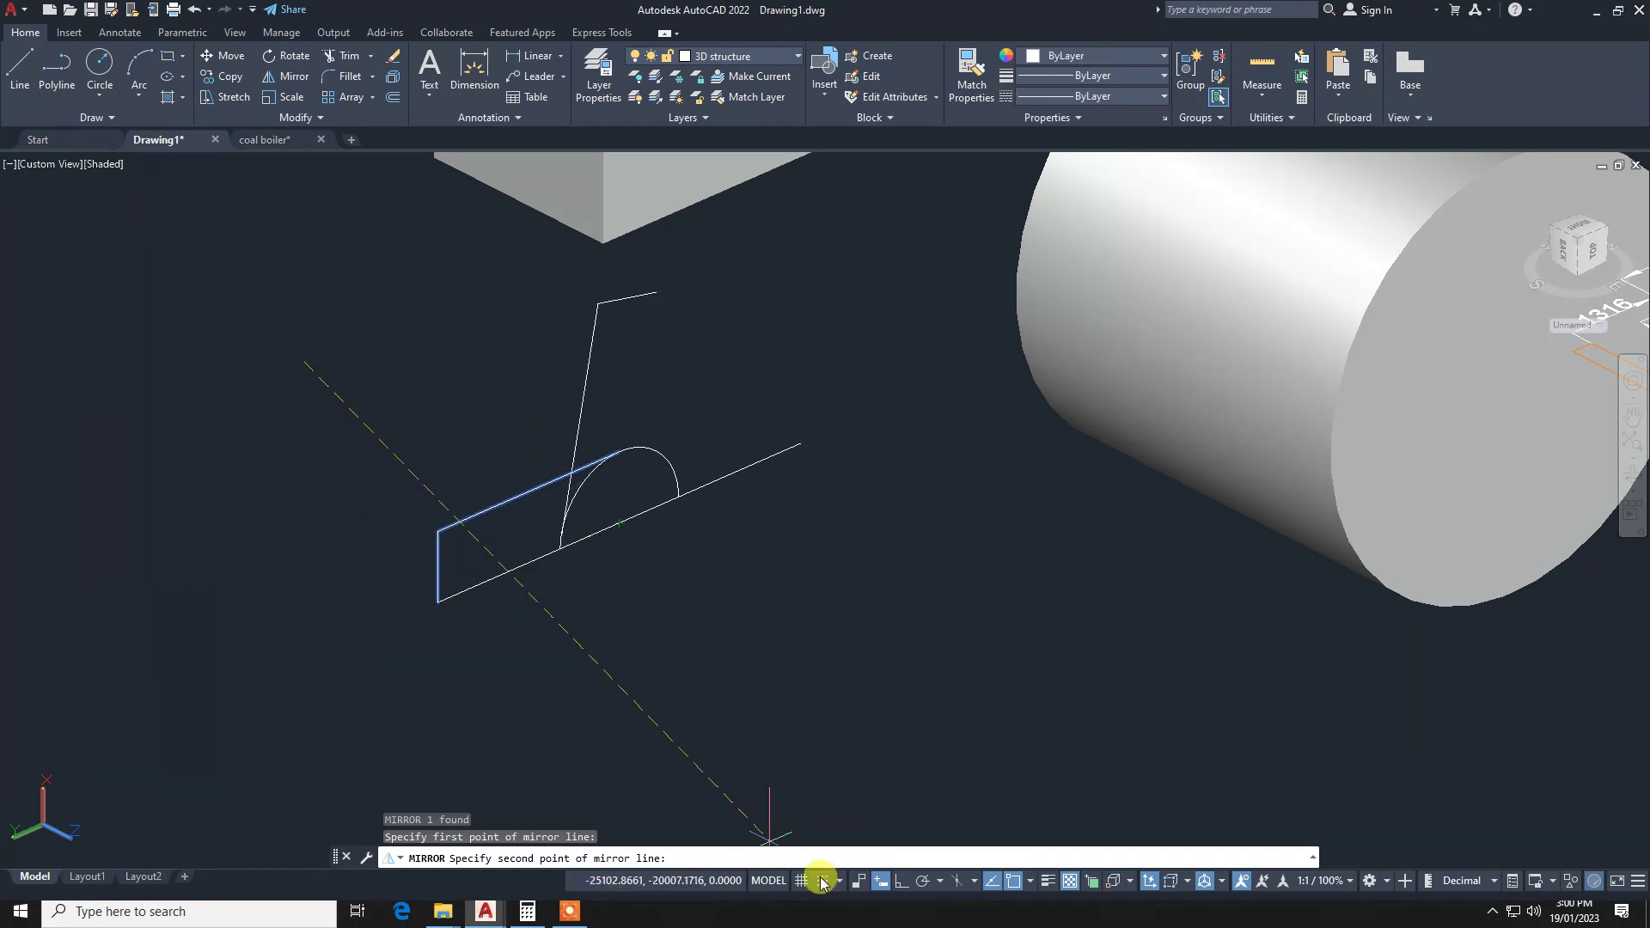
{"action": "left_click", "coordinate": [901, 881]}
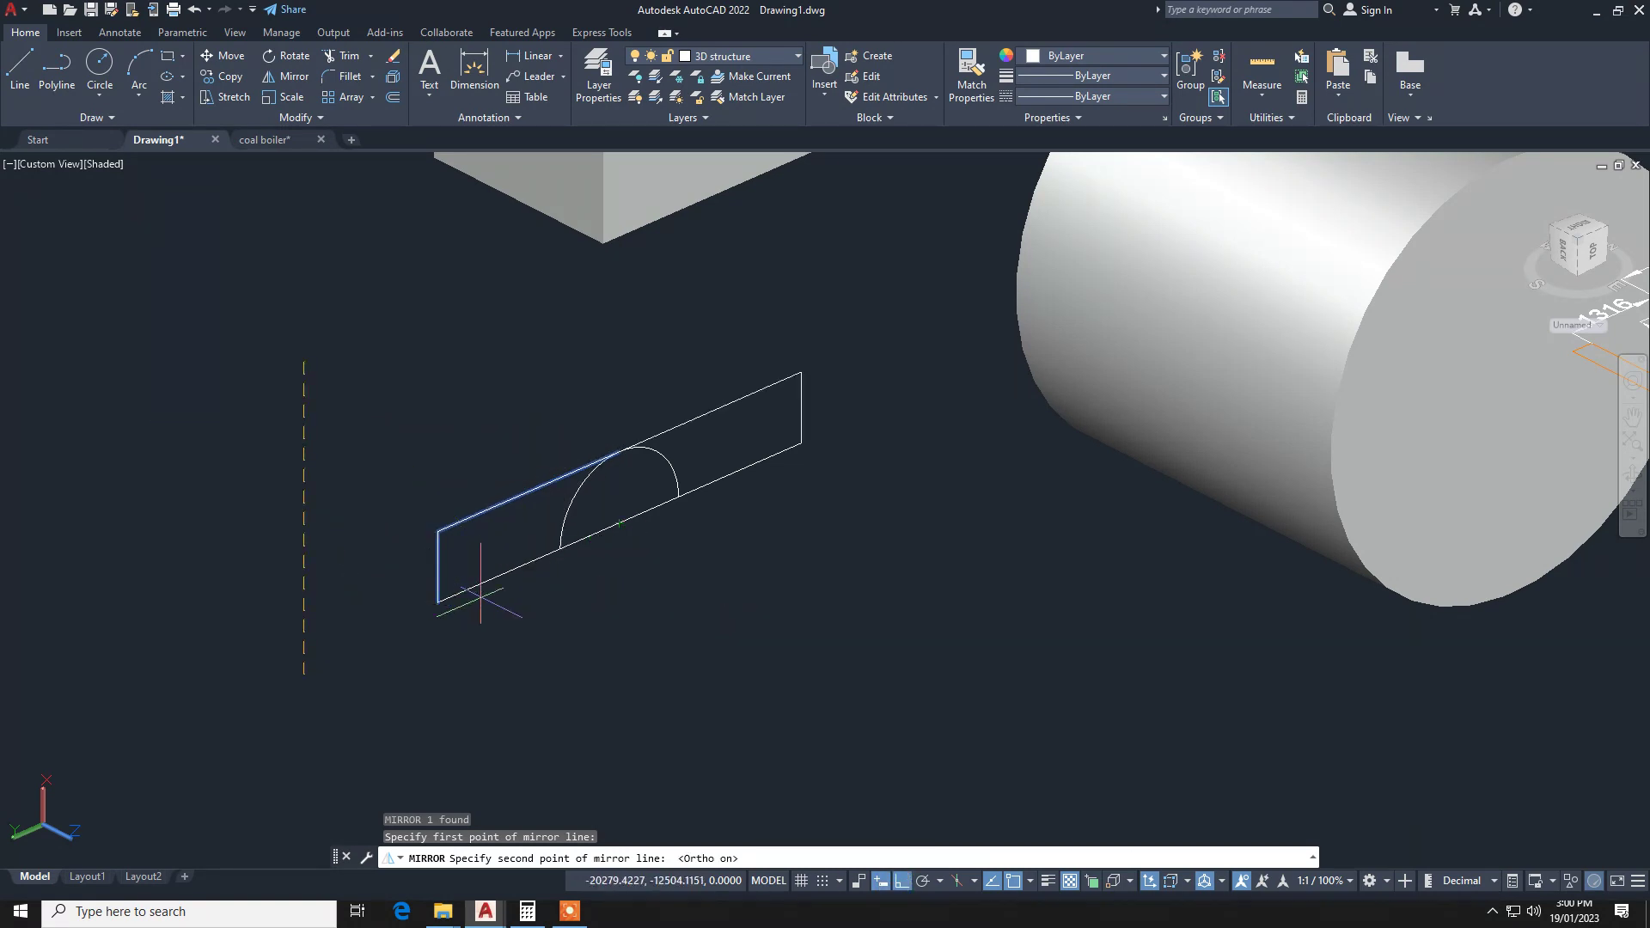
{"action": "left_click", "coordinate": [517, 638]}
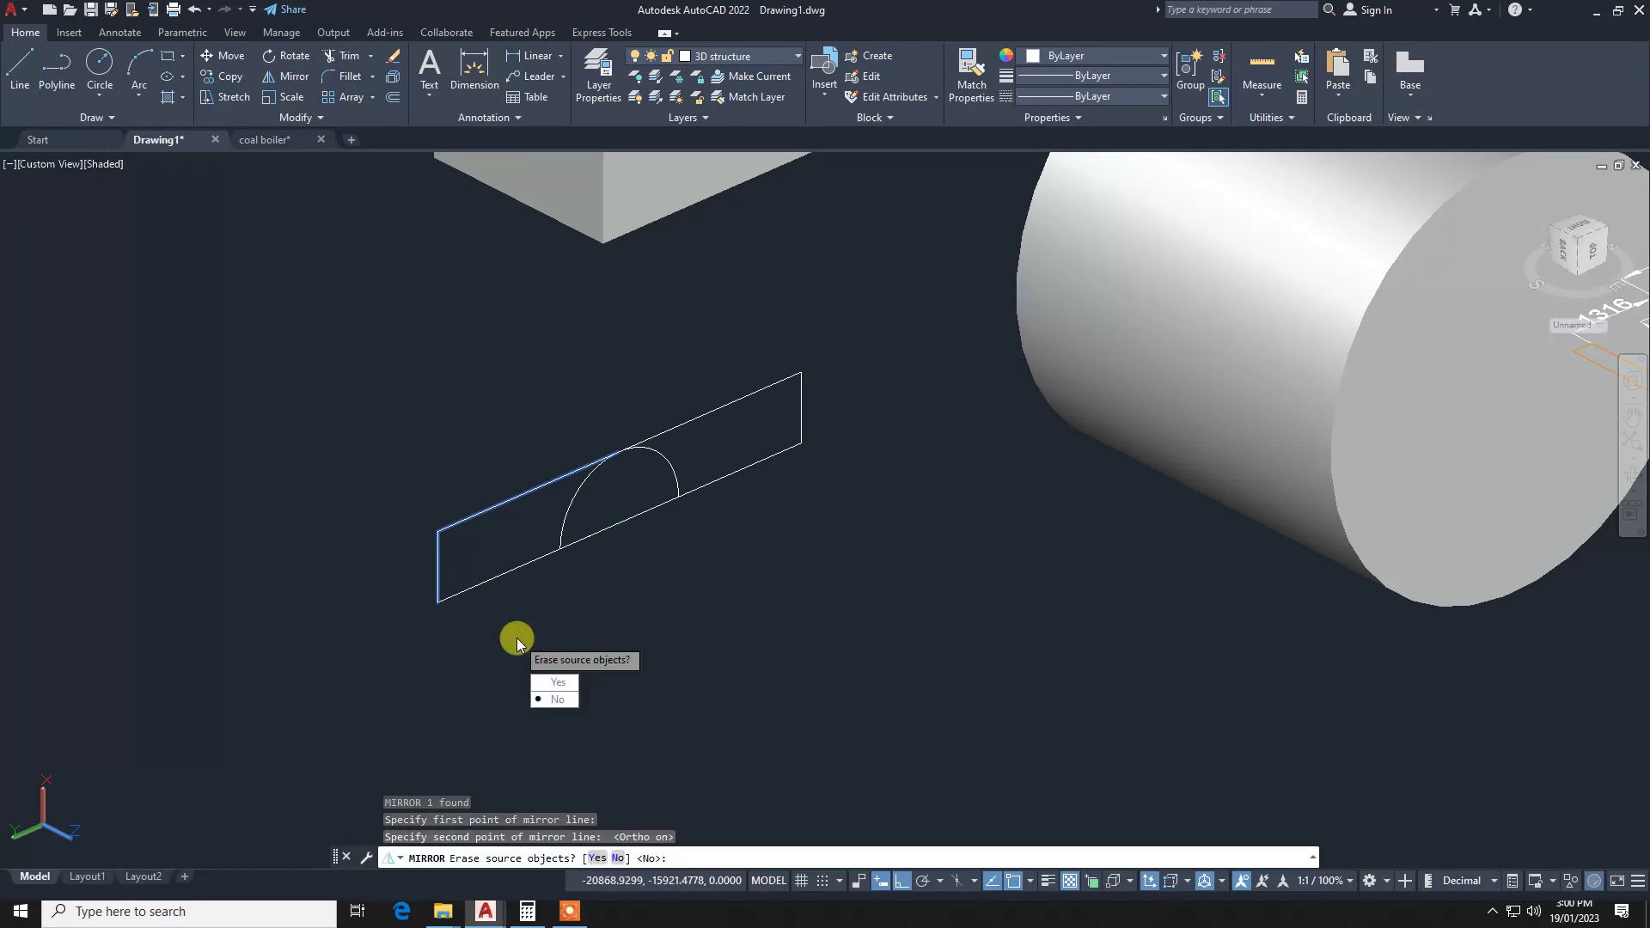
{"action": "key", "text": "Return"}
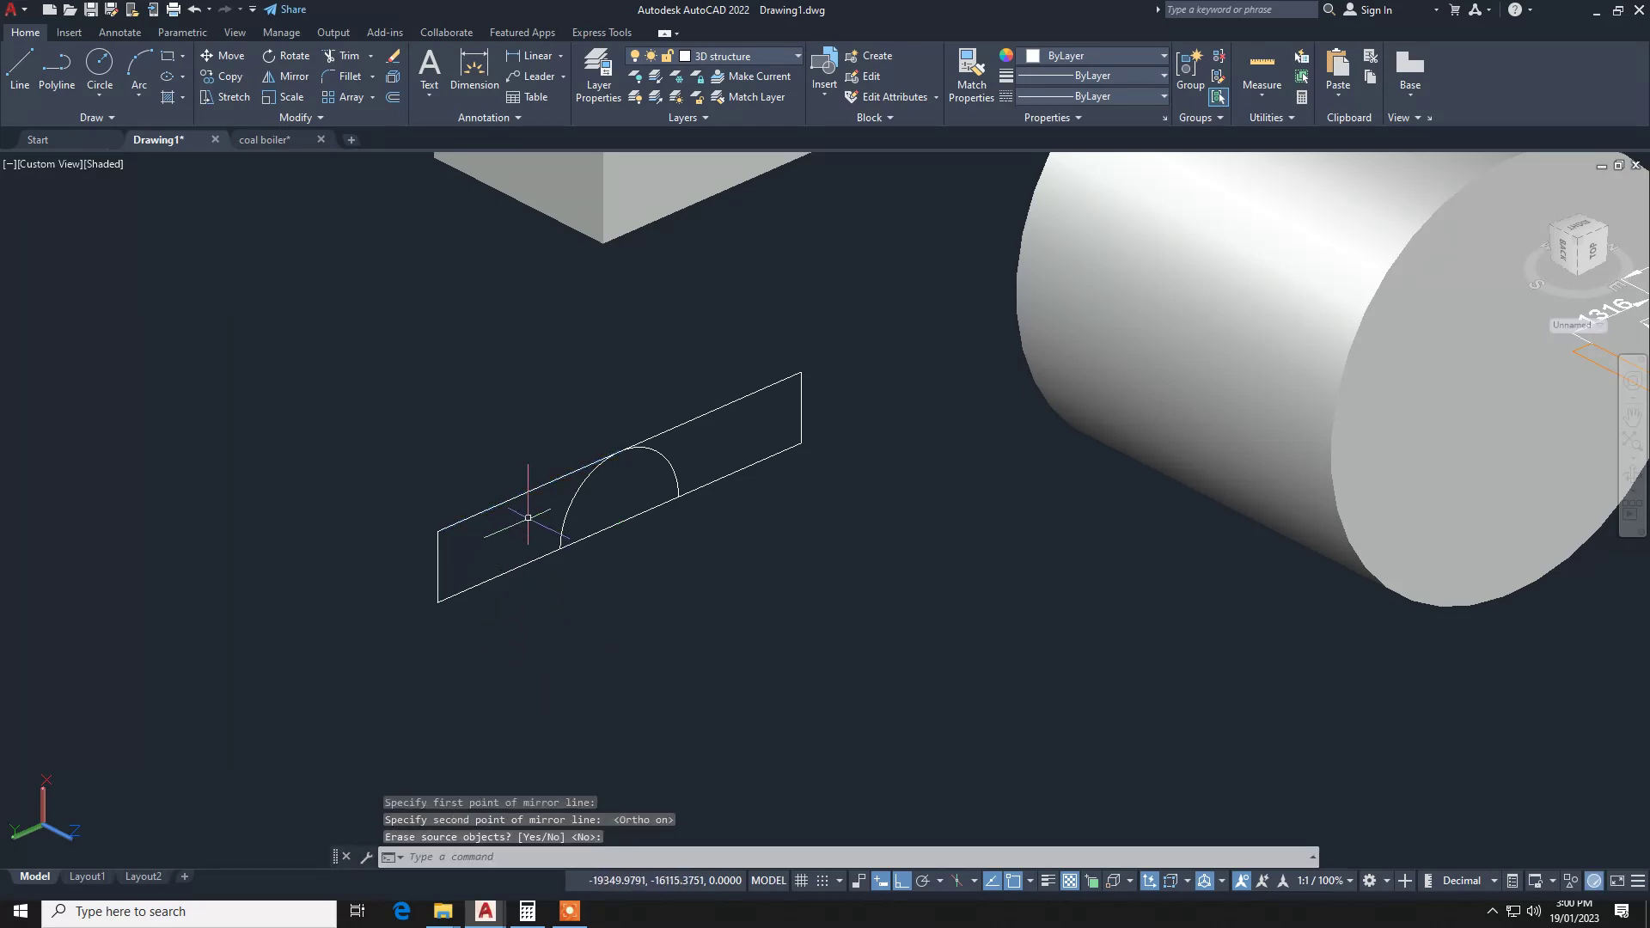
{"action": "left_click", "coordinate": [521, 515]}
{"action": "left_click", "coordinate": [401, 609]}
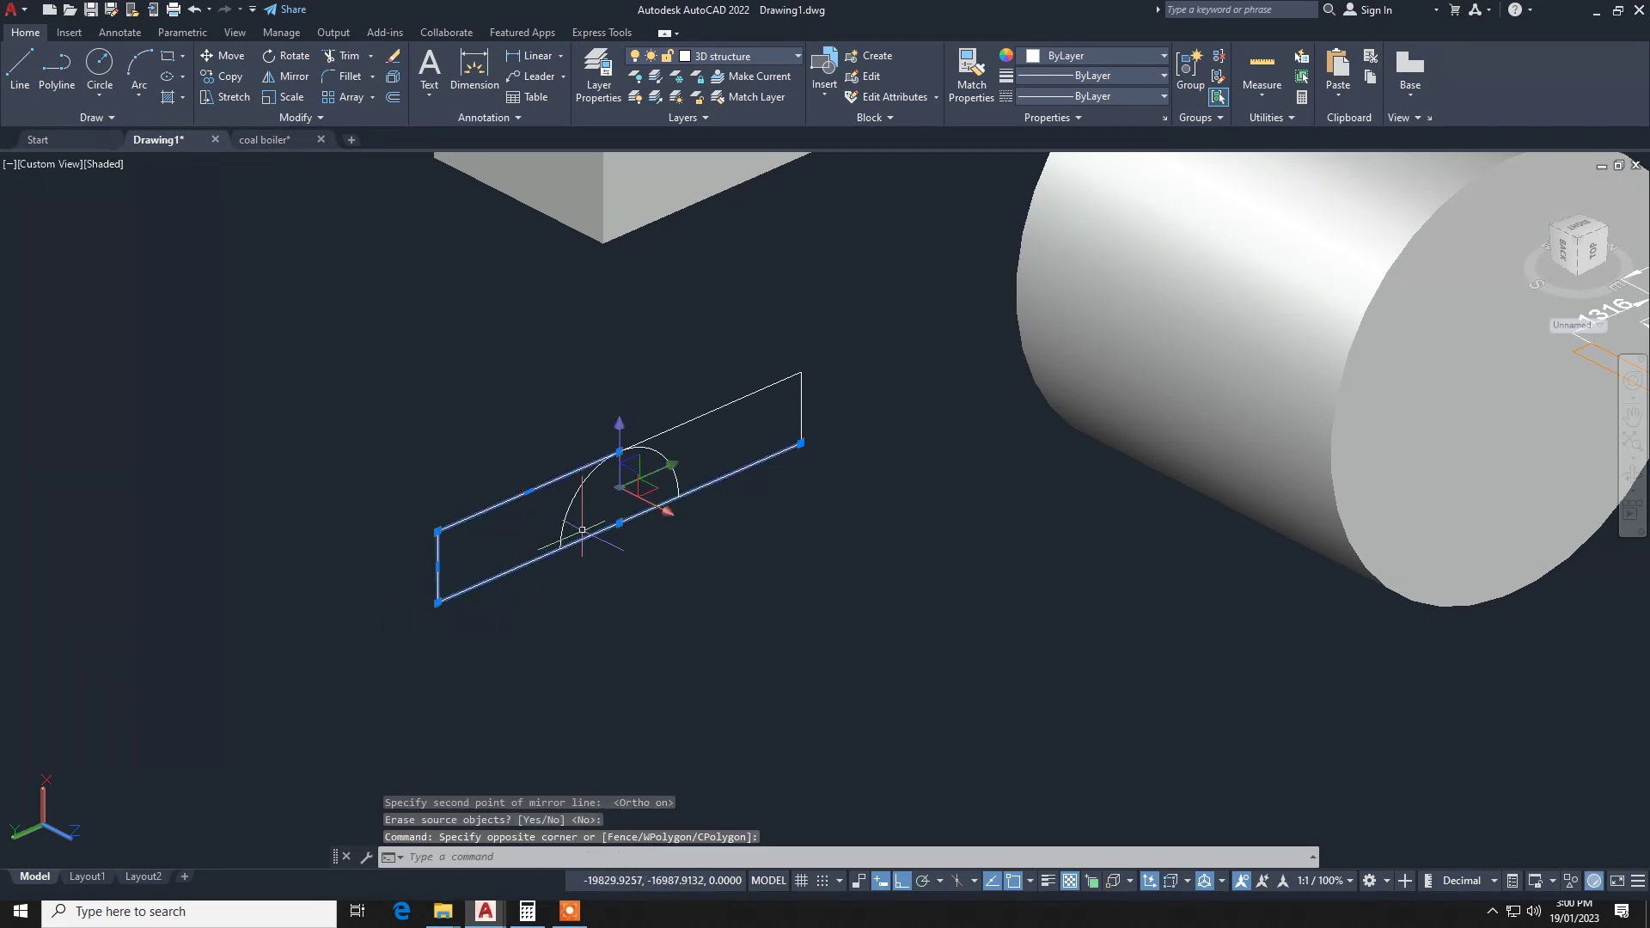
{"action": "key", "text": "Escape"}
{"action": "key", "text": "Escape"}
{"action": "key", "text": "Escape"}
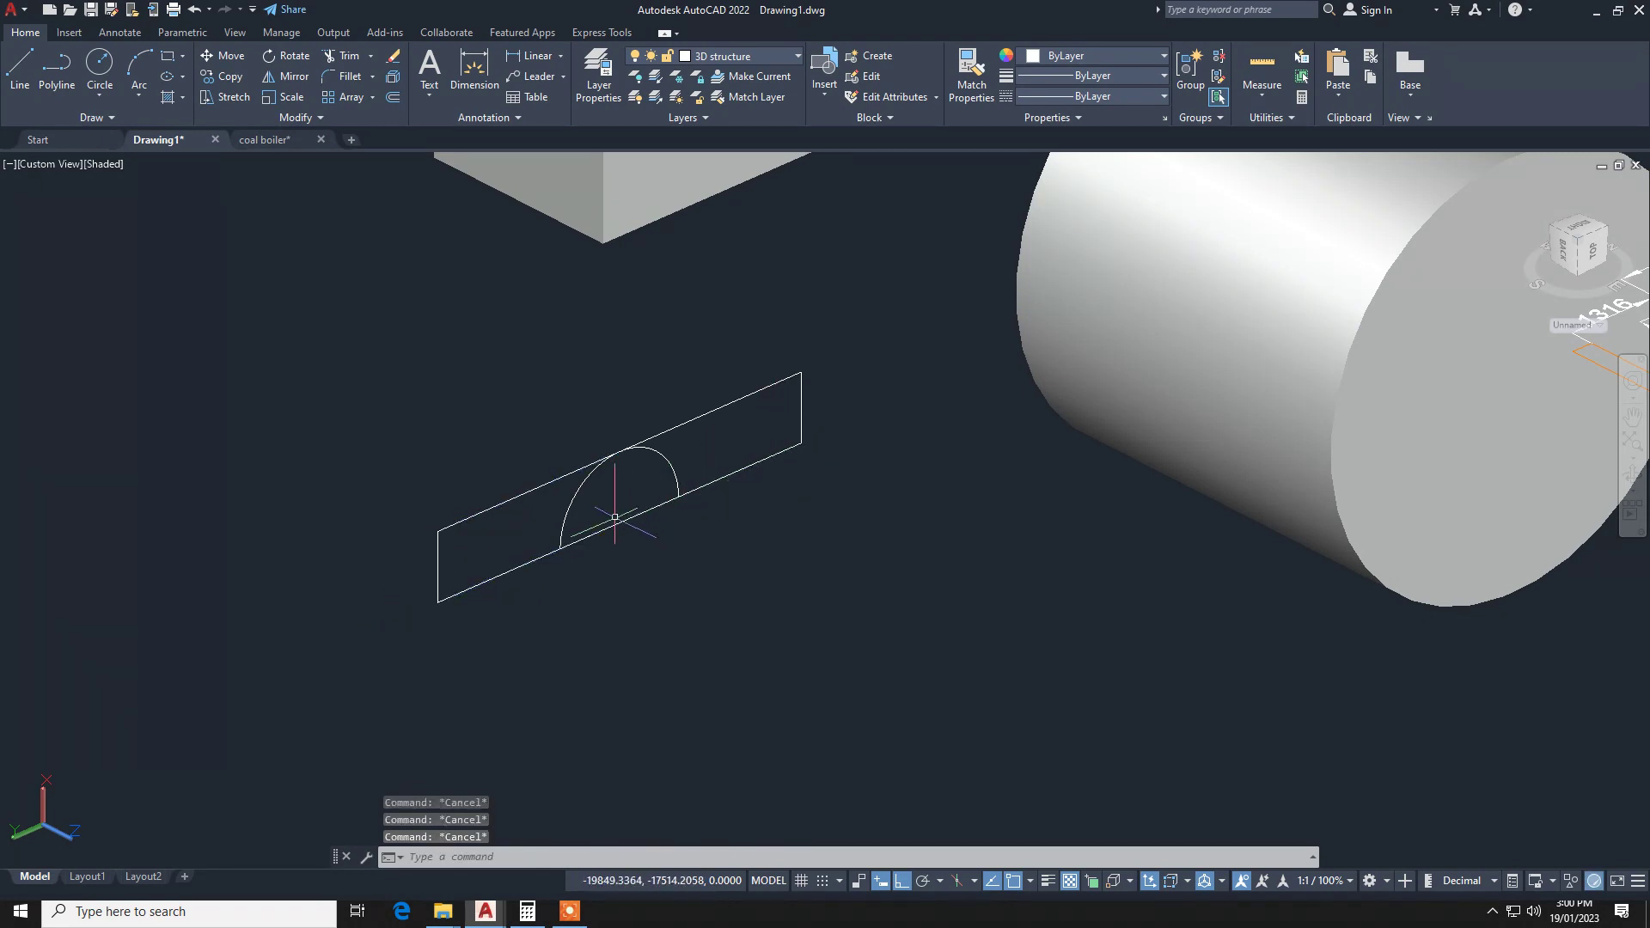
{"action": "type", "text": "tr"}
{"action": "key", "text": "Return"}
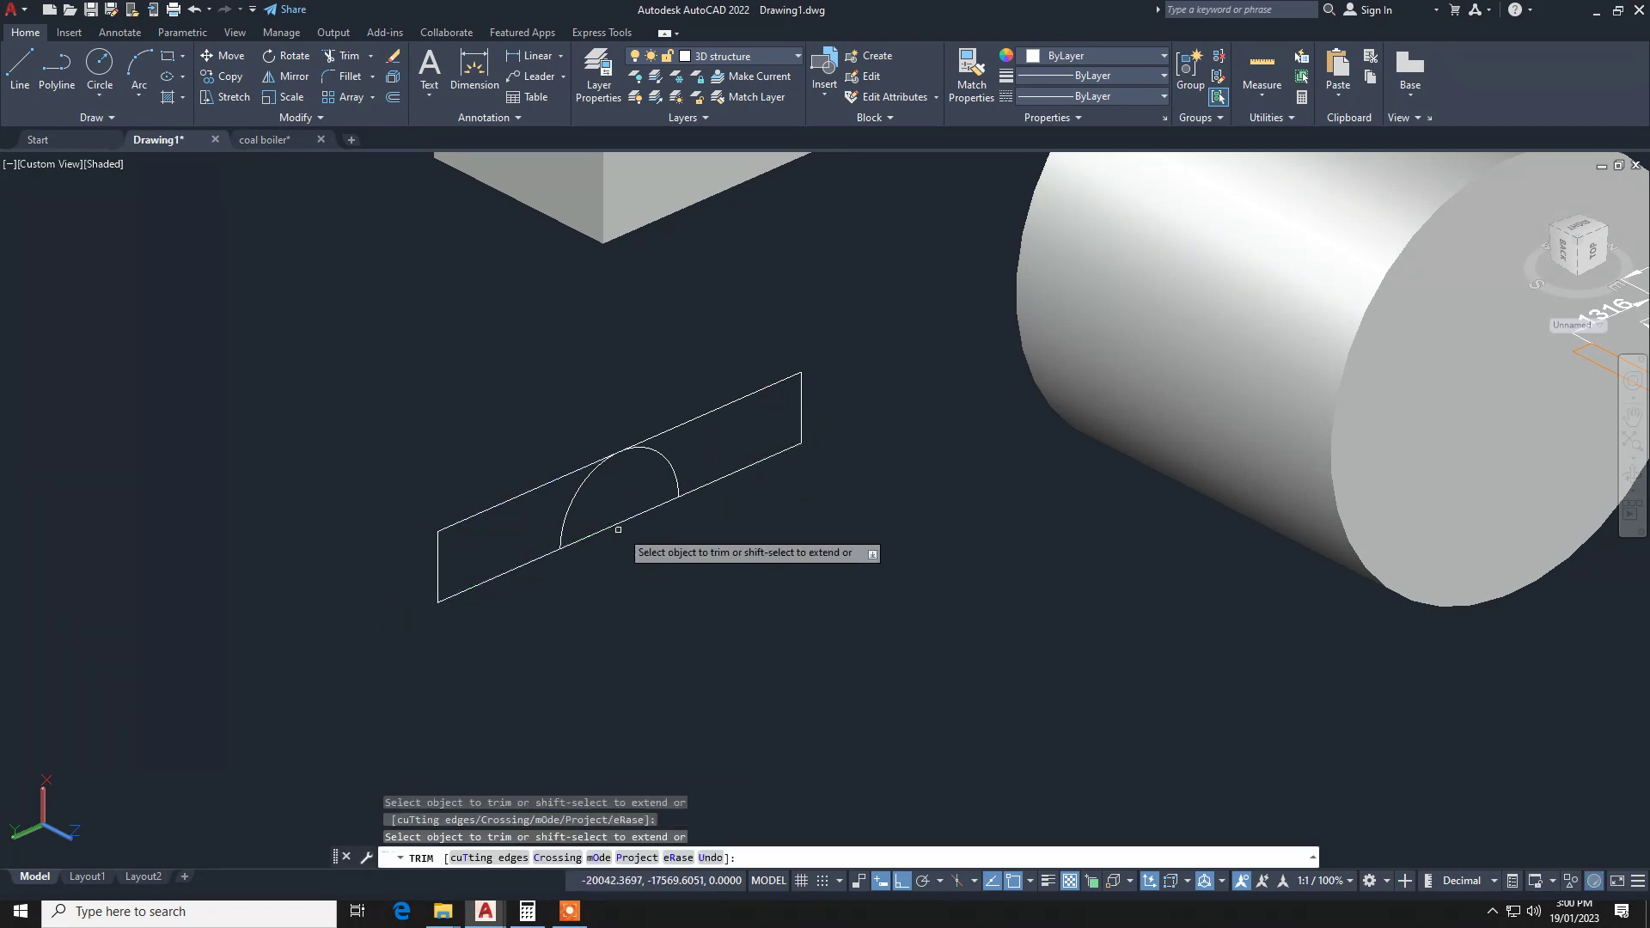
{"action": "key", "text": "Escape"}
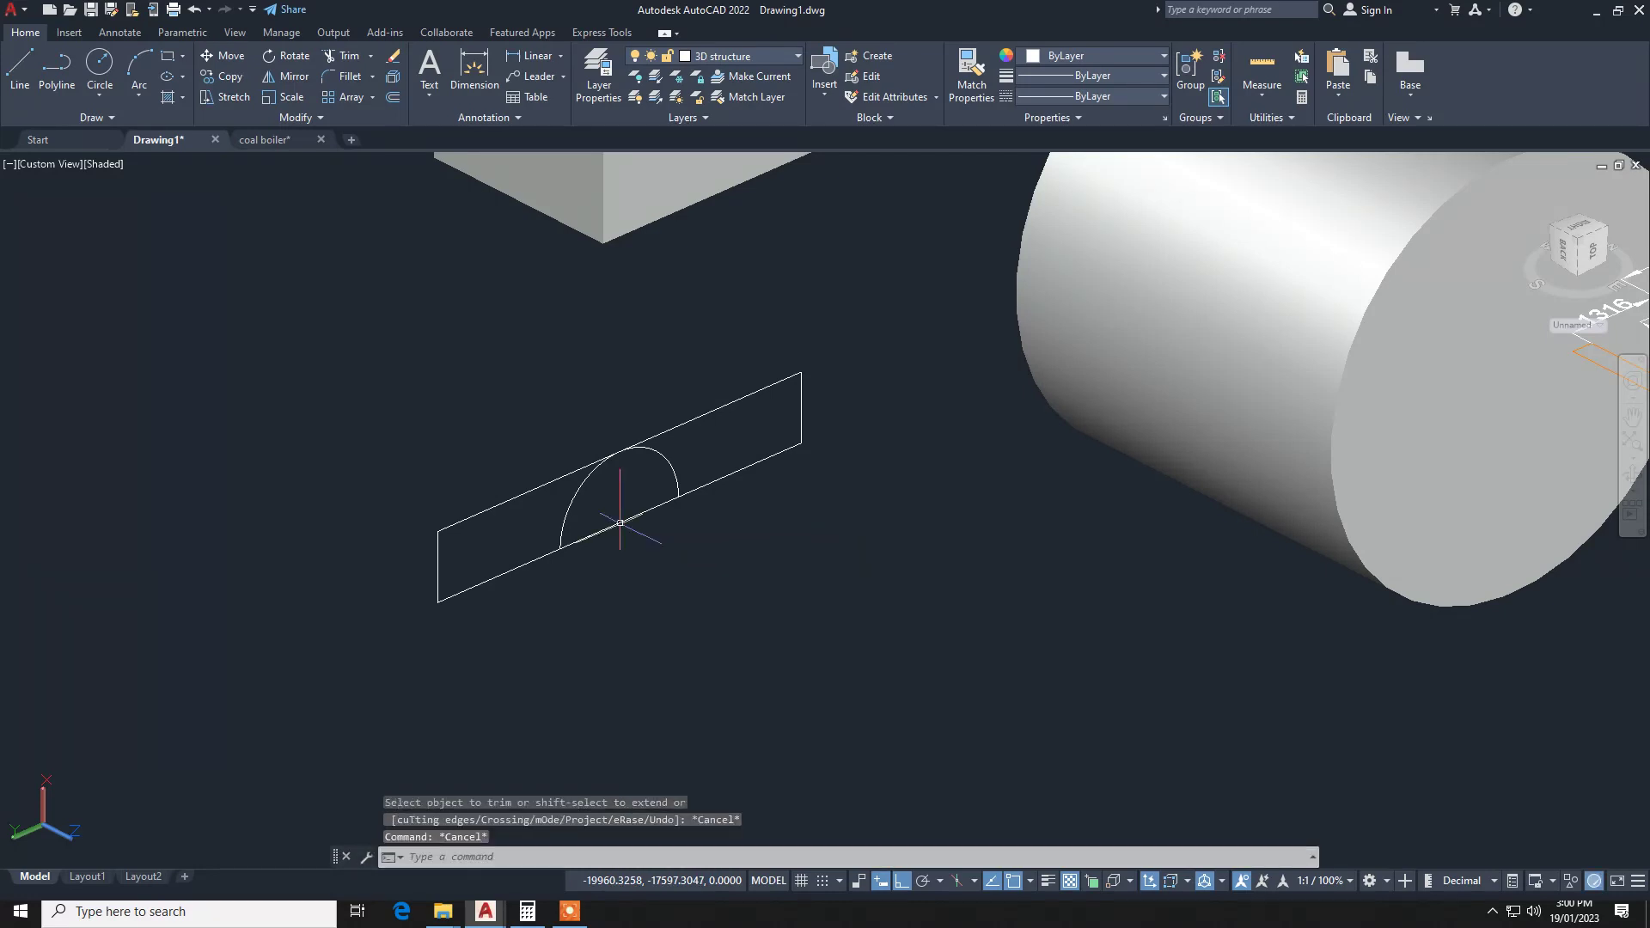
{"action": "key", "text": "Escape"}
{"action": "key", "text": "Escape"}
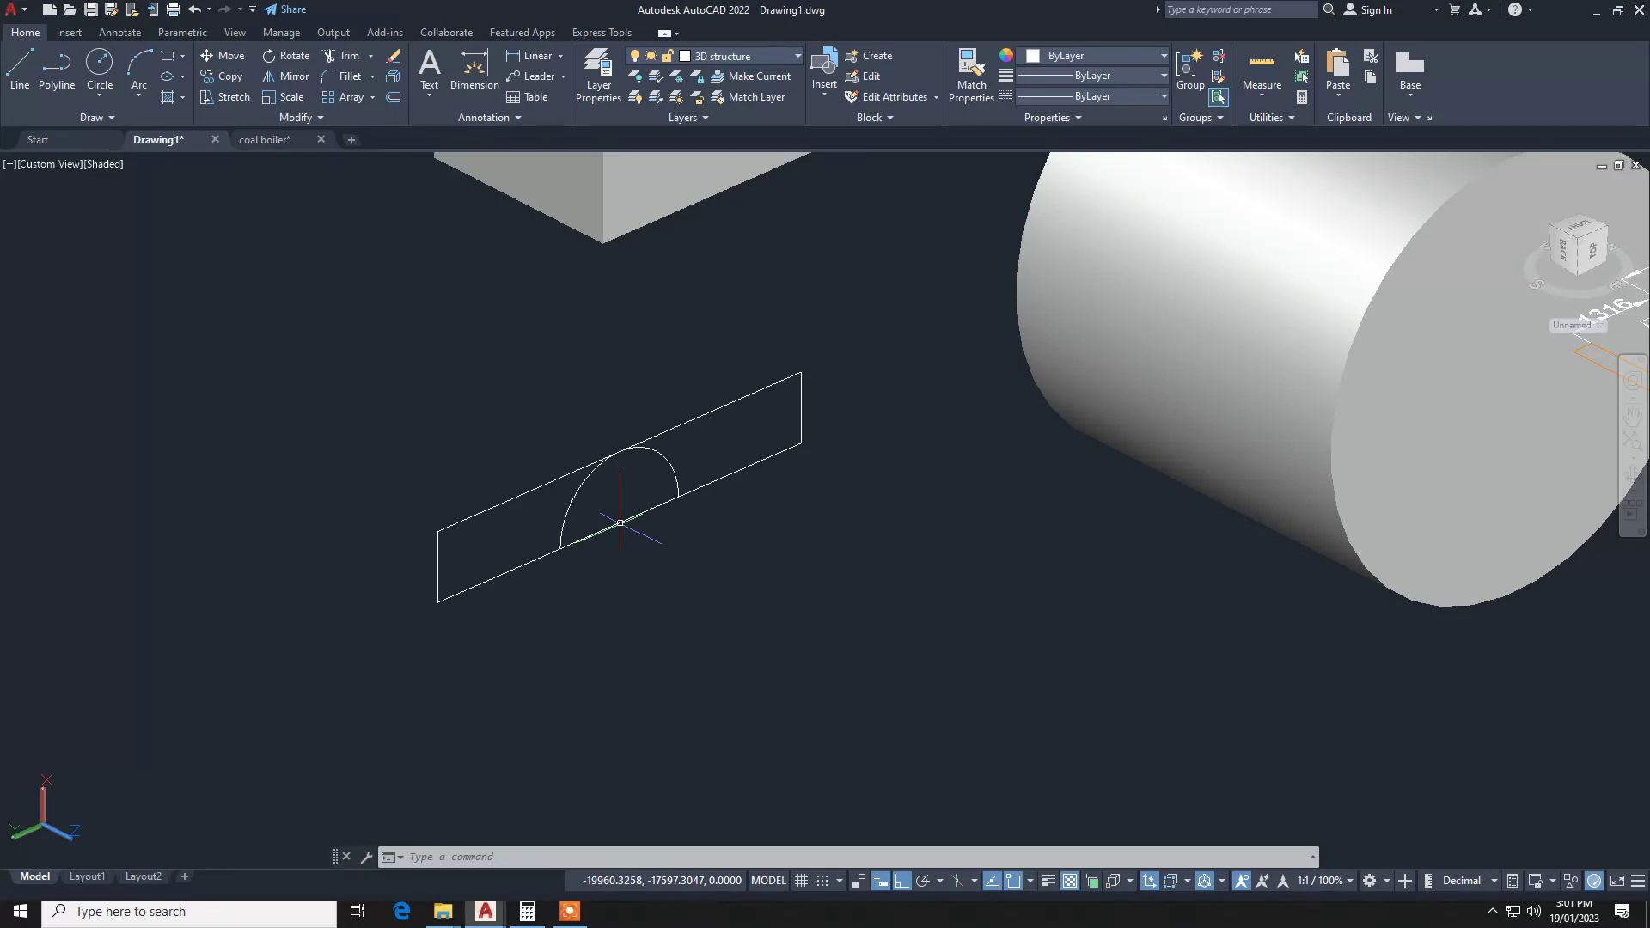
Join the five saddle outline segments into a single polyline with J.
{"action": "type", "text": "pres"}
{"action": "key", "text": "Return"}
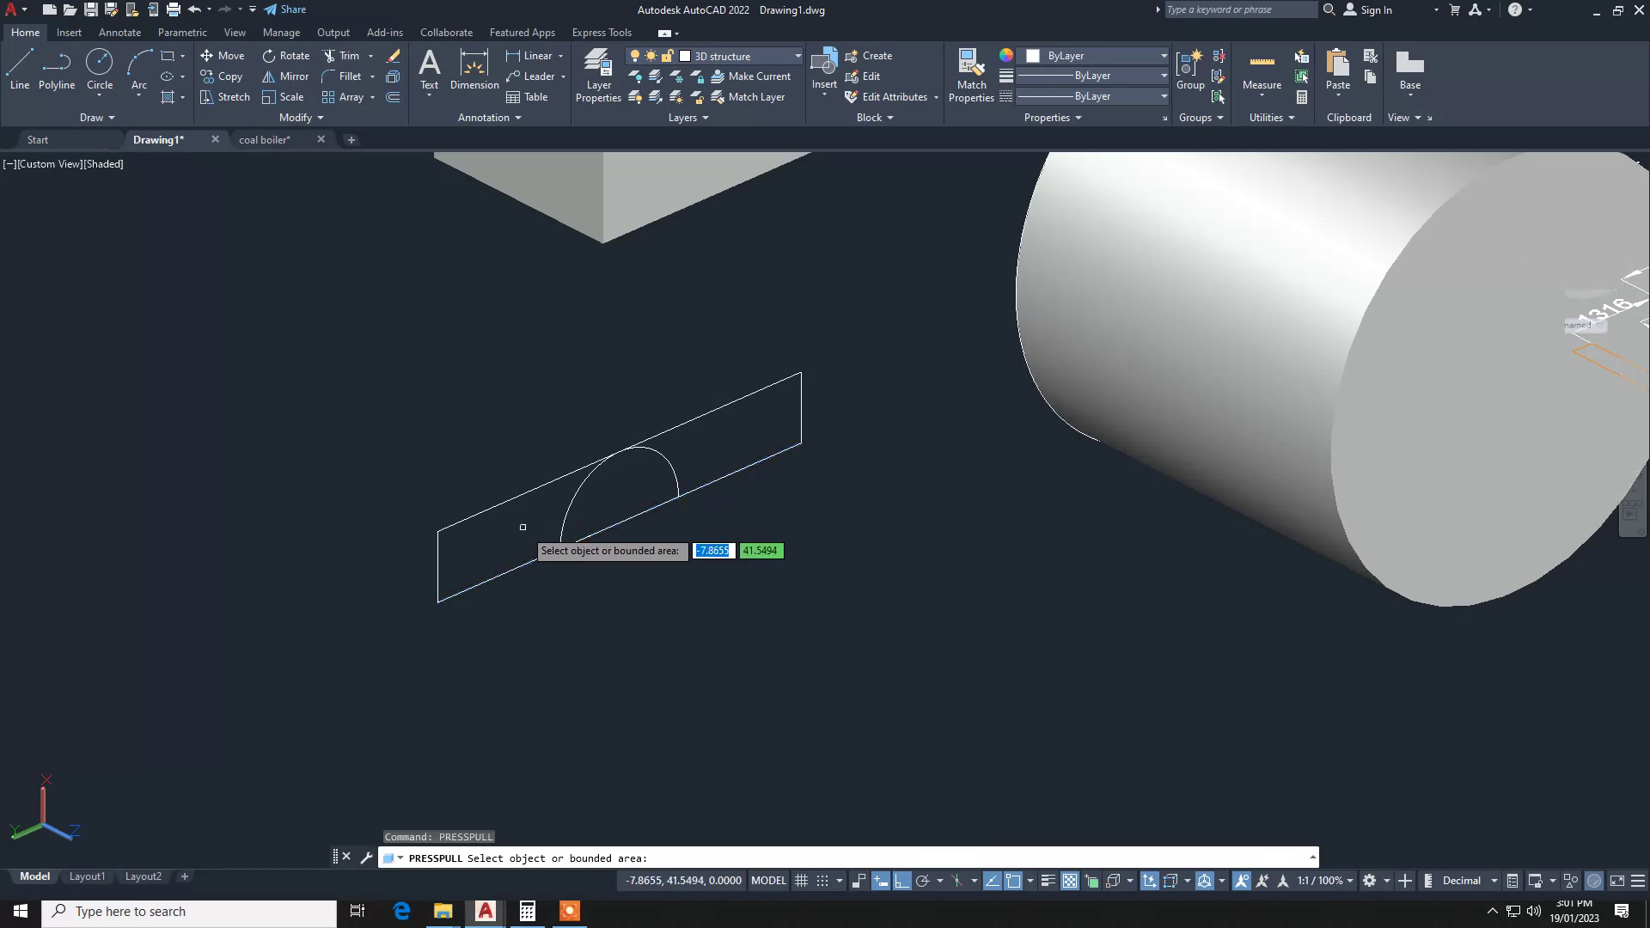
{"action": "key", "text": "Escape"}
{"action": "key", "text": "Escape"}
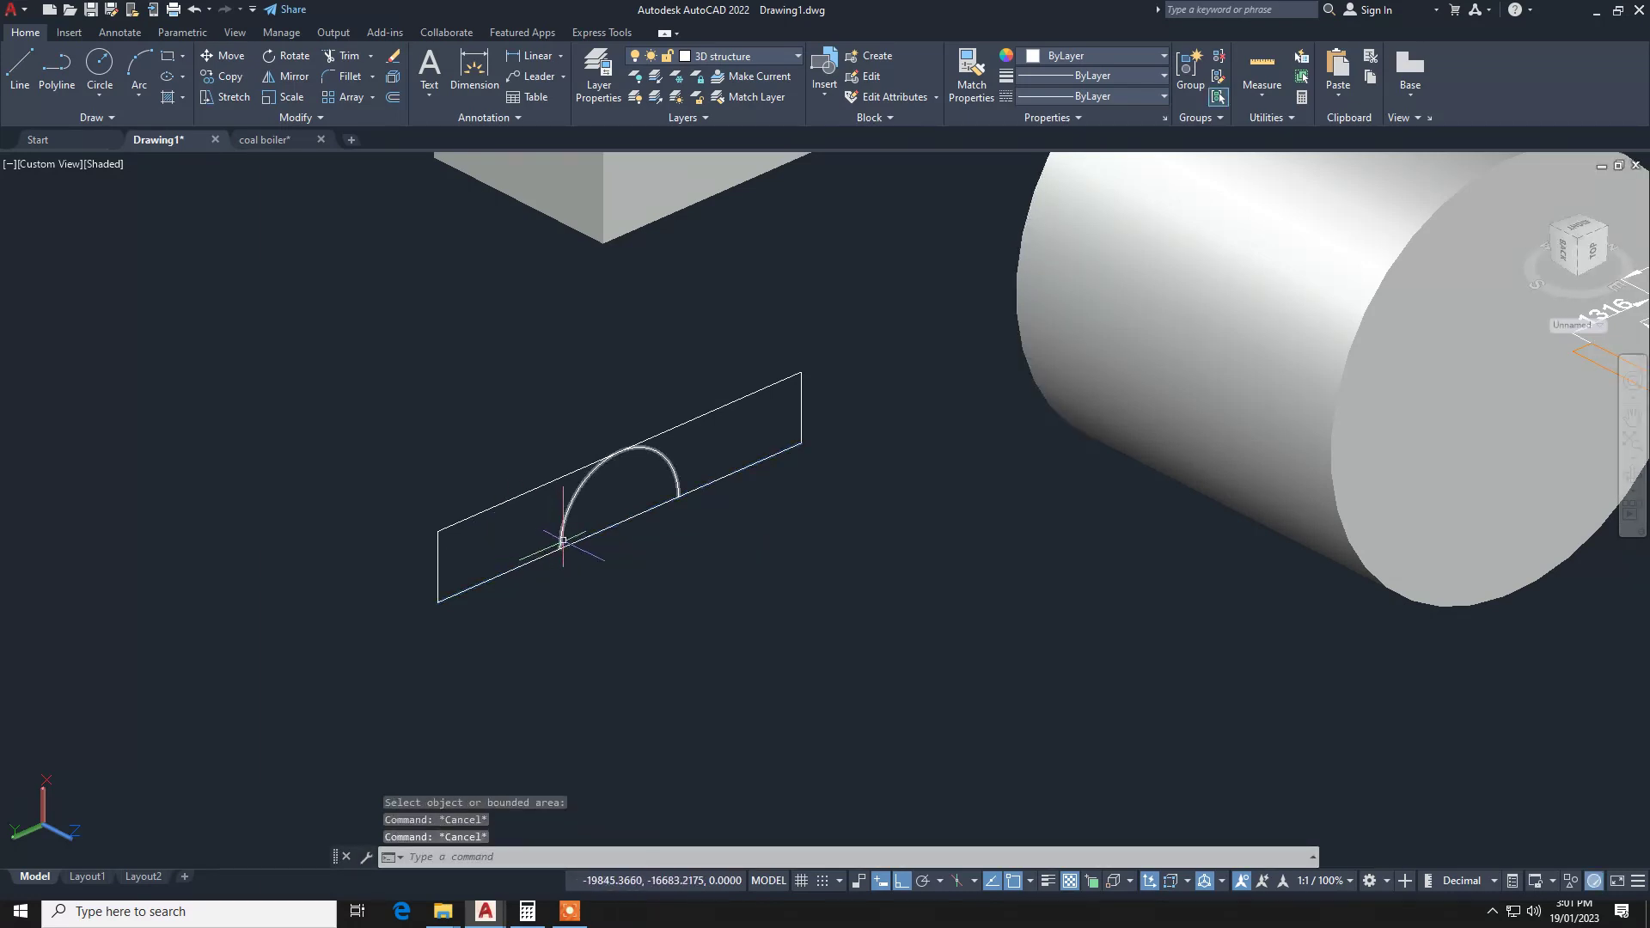
{"action": "type", "text": "tr"}
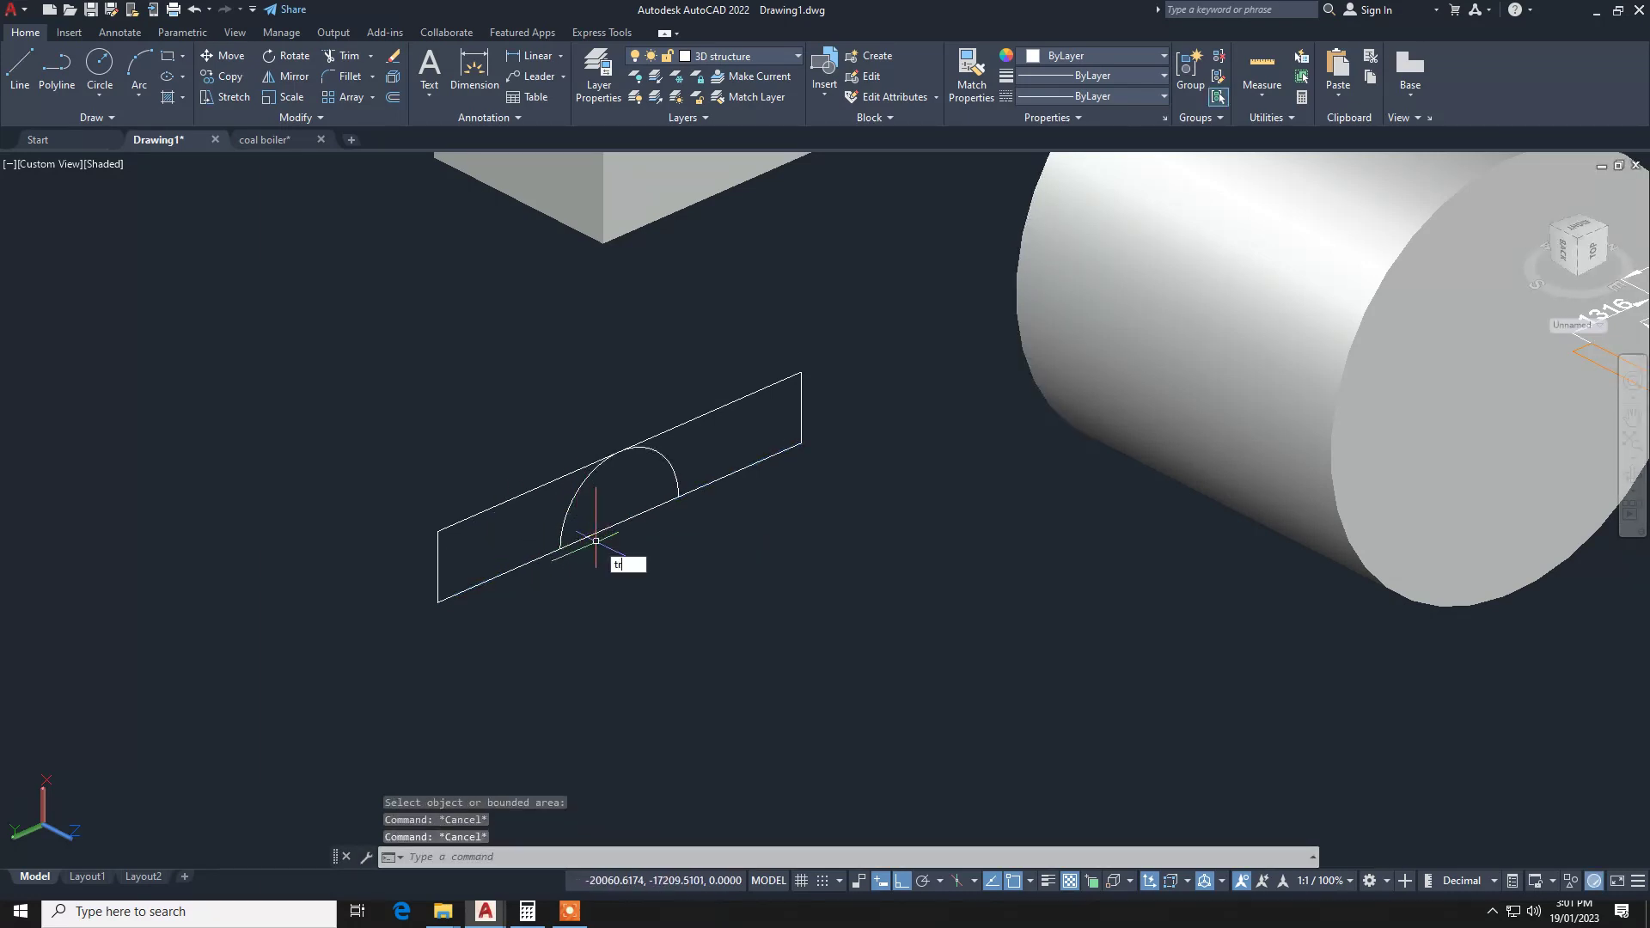
{"action": "key", "text": "Return"}
{"action": "key", "text": "Escape"}
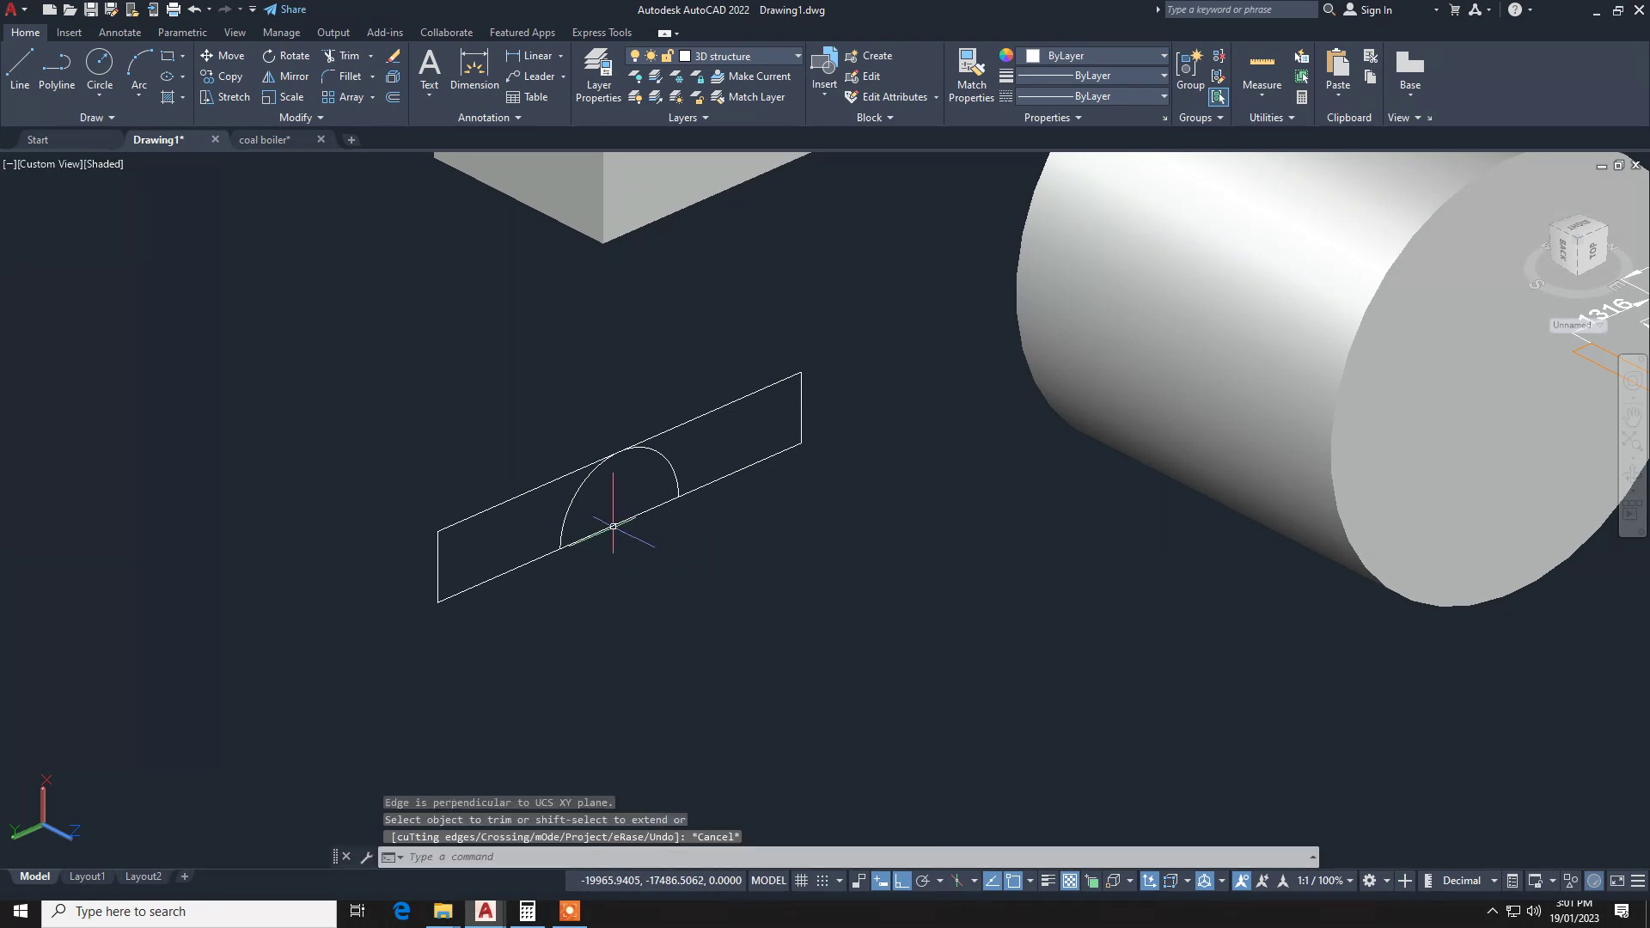
{"action": "key", "text": "Escape"}
{"action": "key", "text": "Escape"}
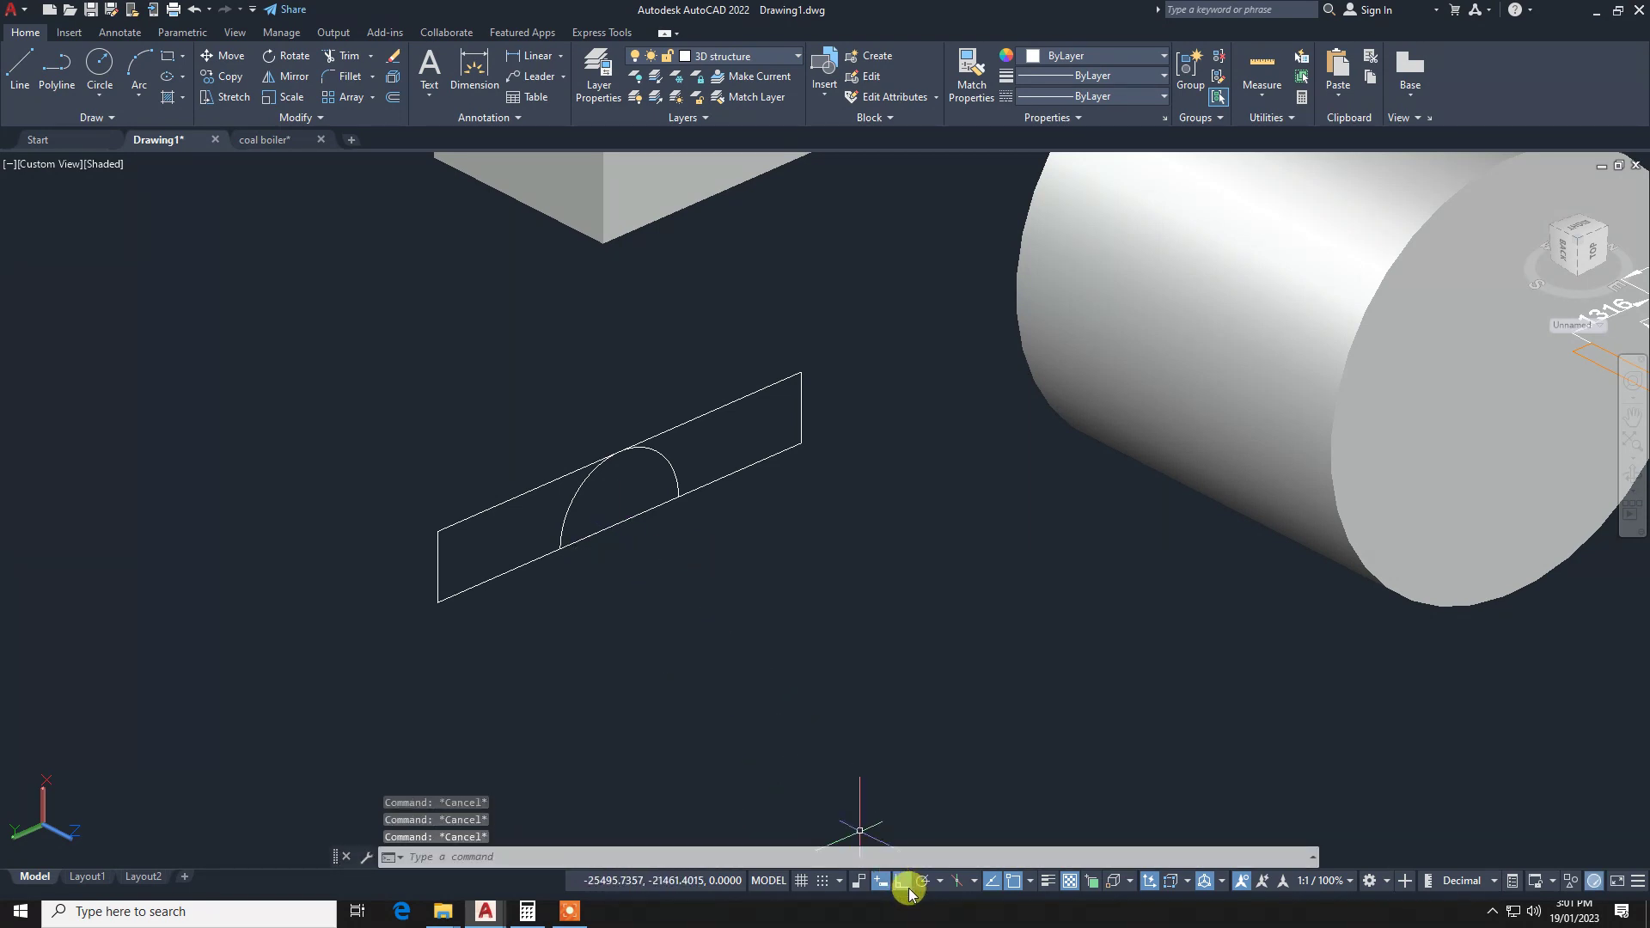
{"action": "type", "text": "j"}
{"action": "key", "text": "Return"}
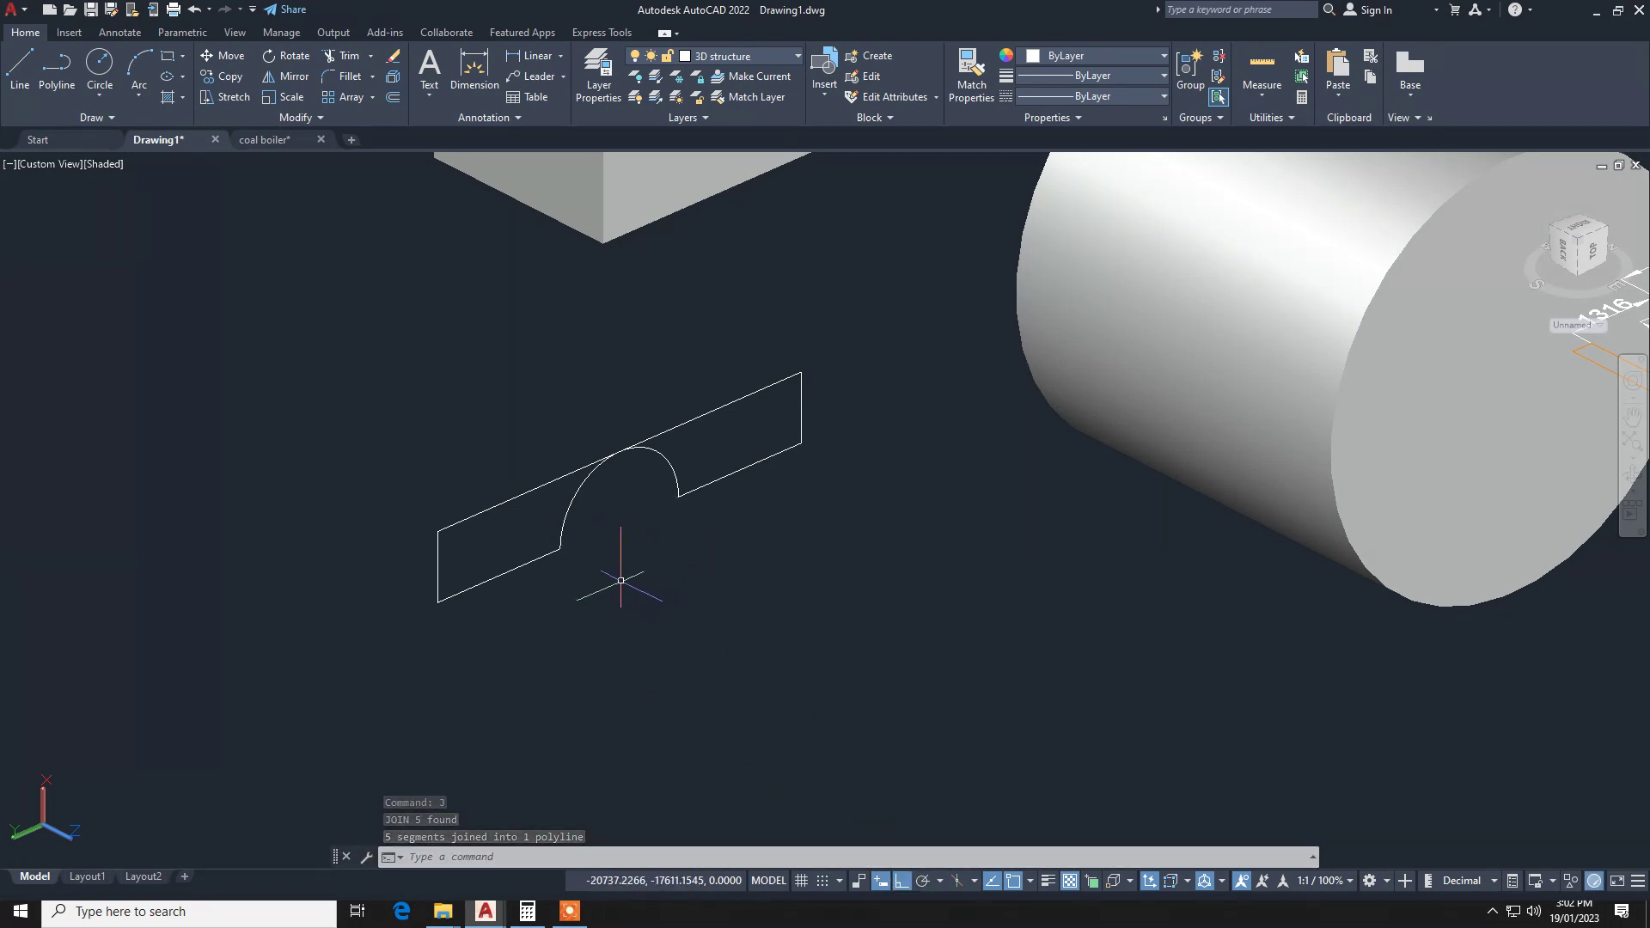
{"action": "left_click", "coordinate": [684, 578]}
{"action": "left_click", "coordinate": [507, 479]}
{"action": "type", "text": "ext"}
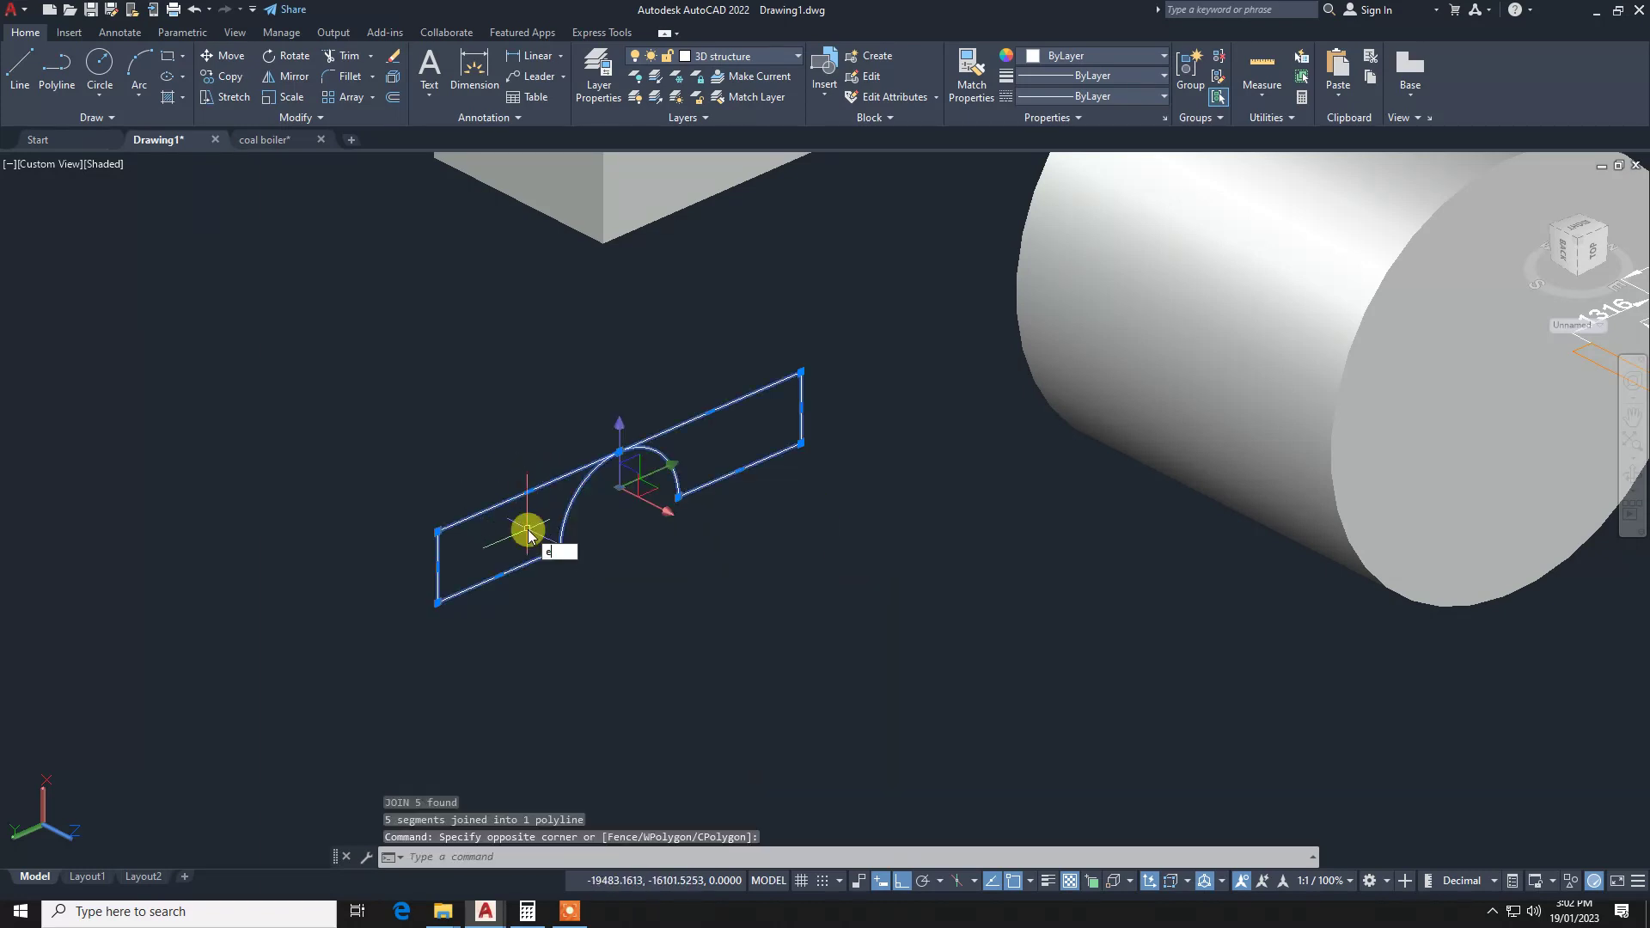
{"action": "key", "text": "Return"}
{"action": "left_click", "coordinate": [591, 560]}
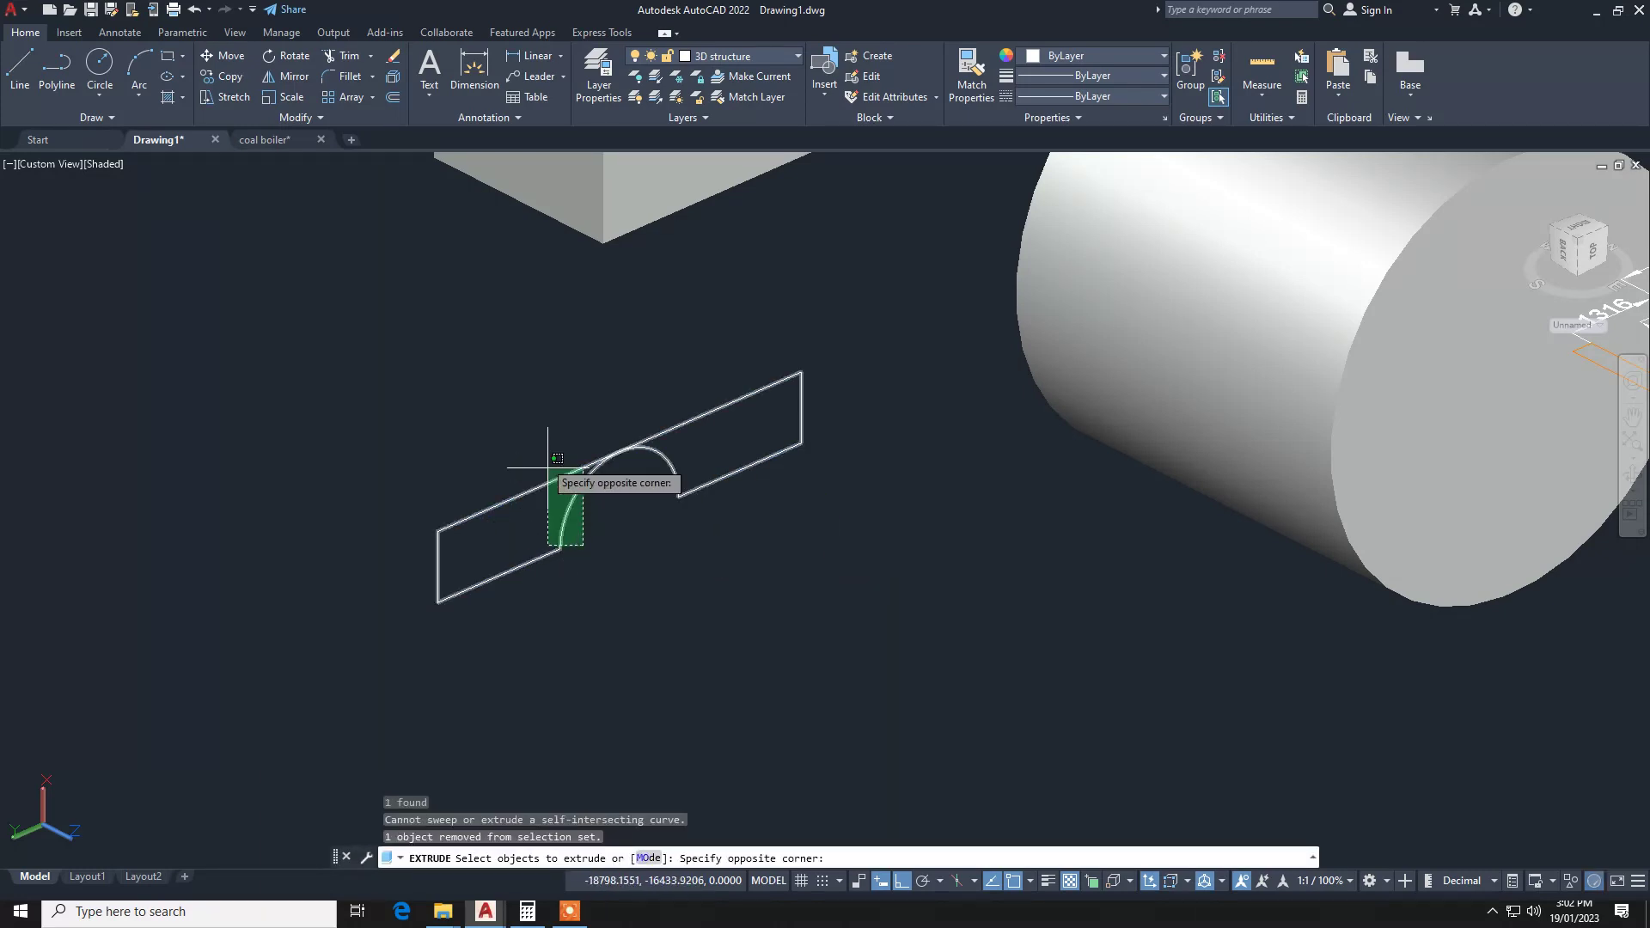
{"action": "left_click", "coordinate": [541, 451]}
{"action": "key", "text": "Escape"}
{"action": "key", "text": "Escape"}
{"action": "key", "text": "Escape"}
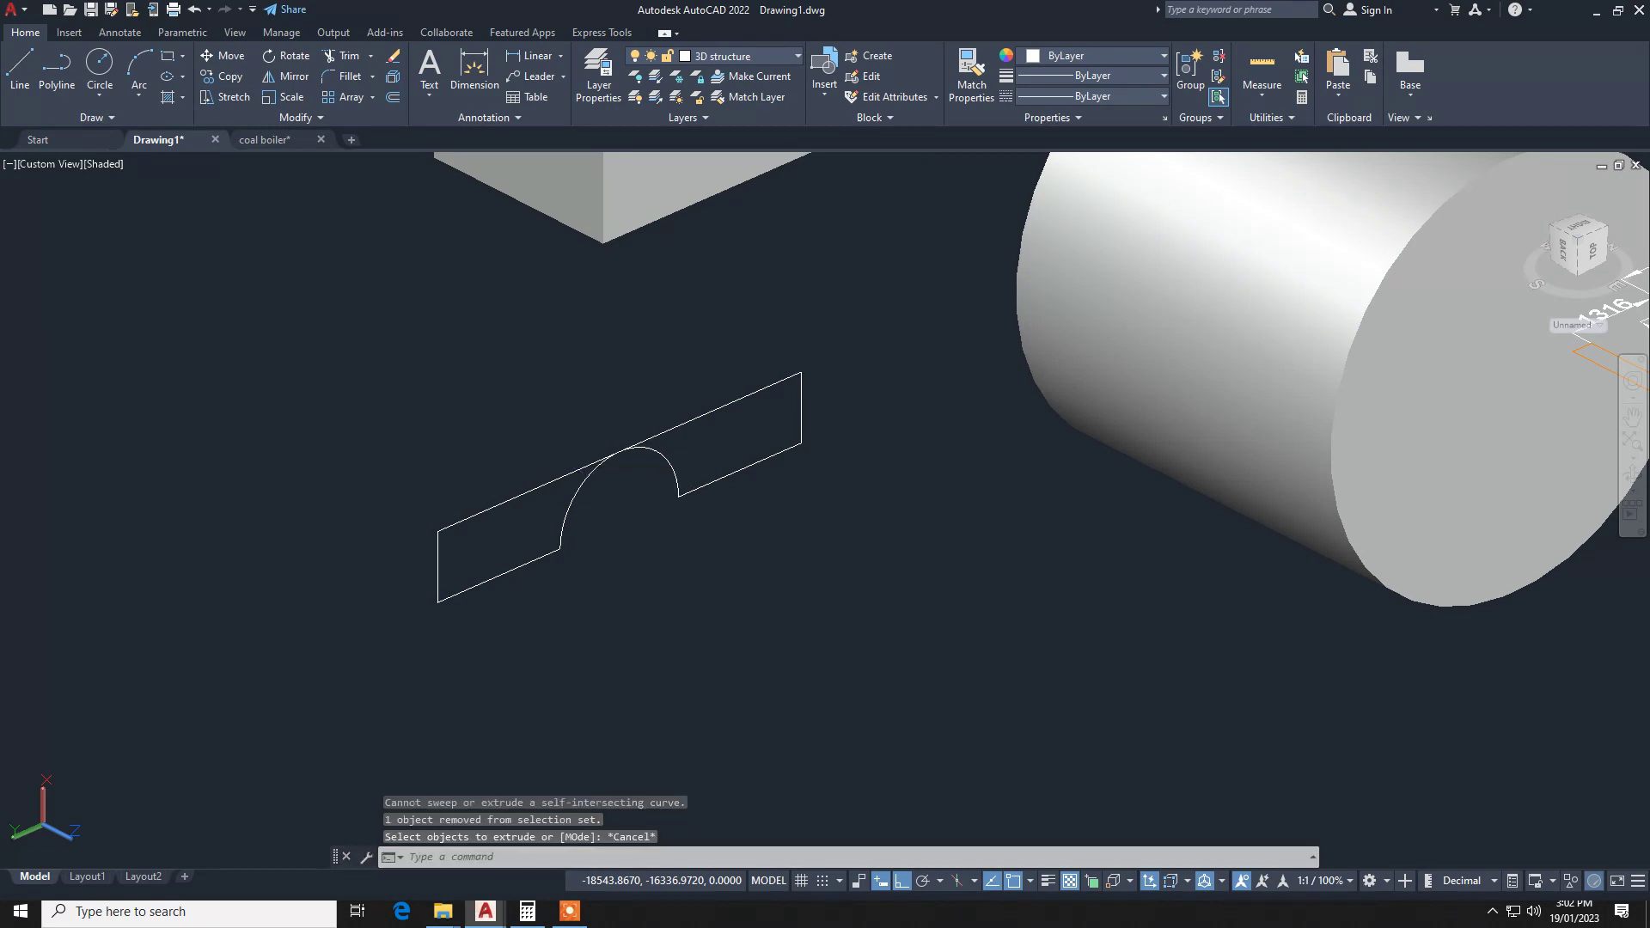
{"action": "type", "text": "pres"}
{"action": "key", "text": "Return"}
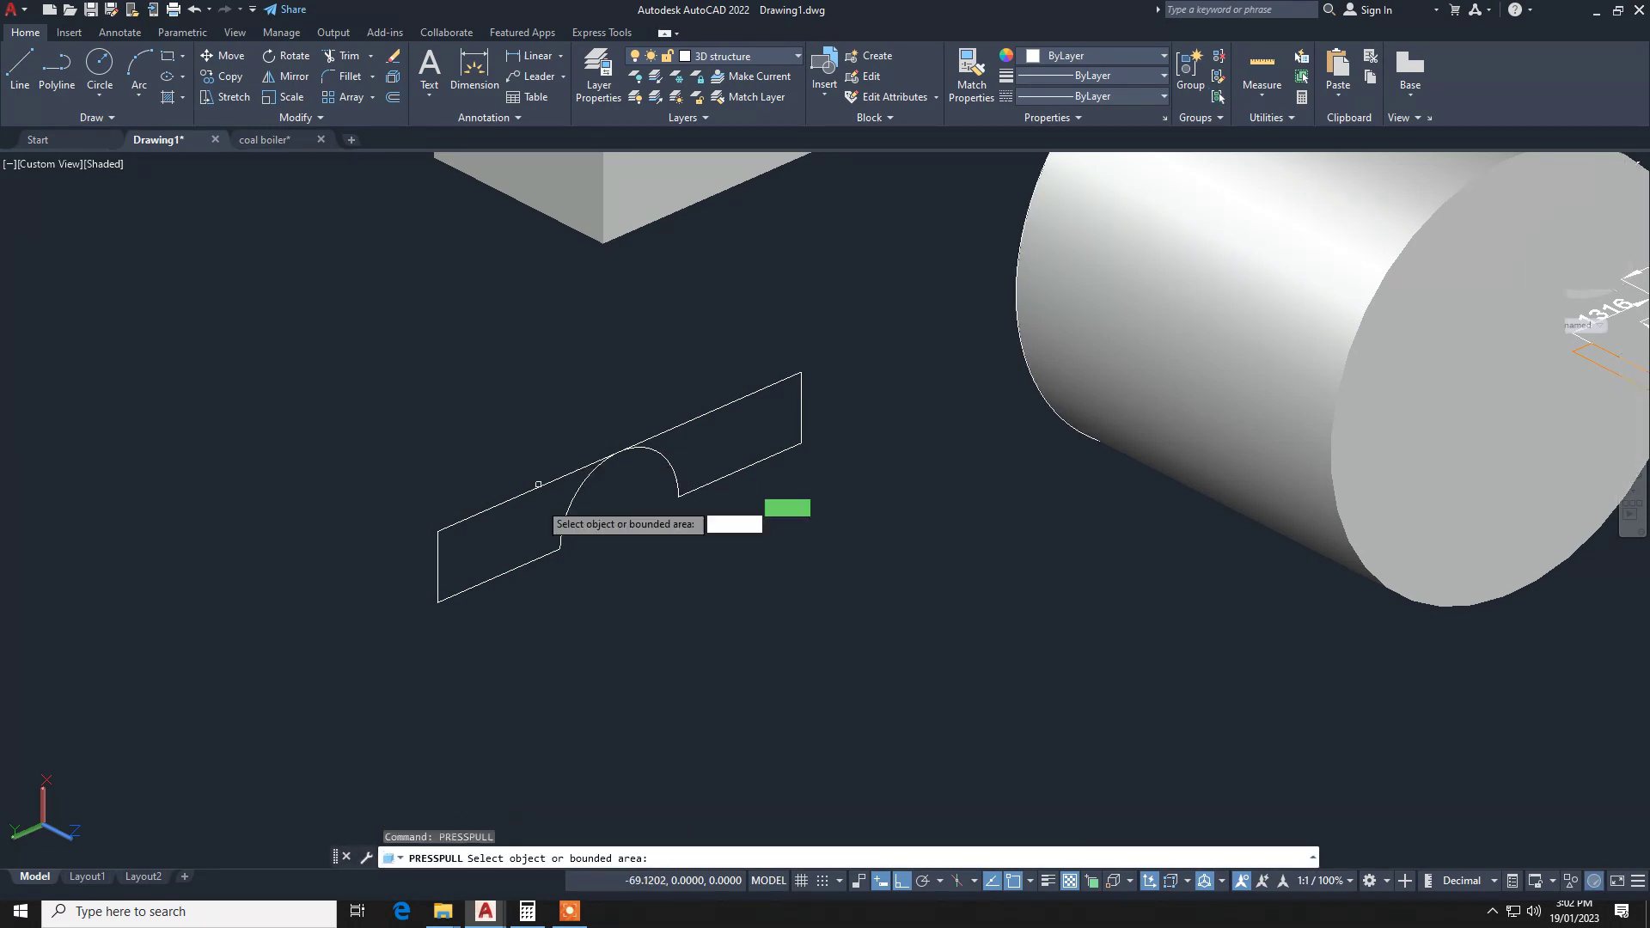
{"action": "left_click", "coordinate": [566, 508]}
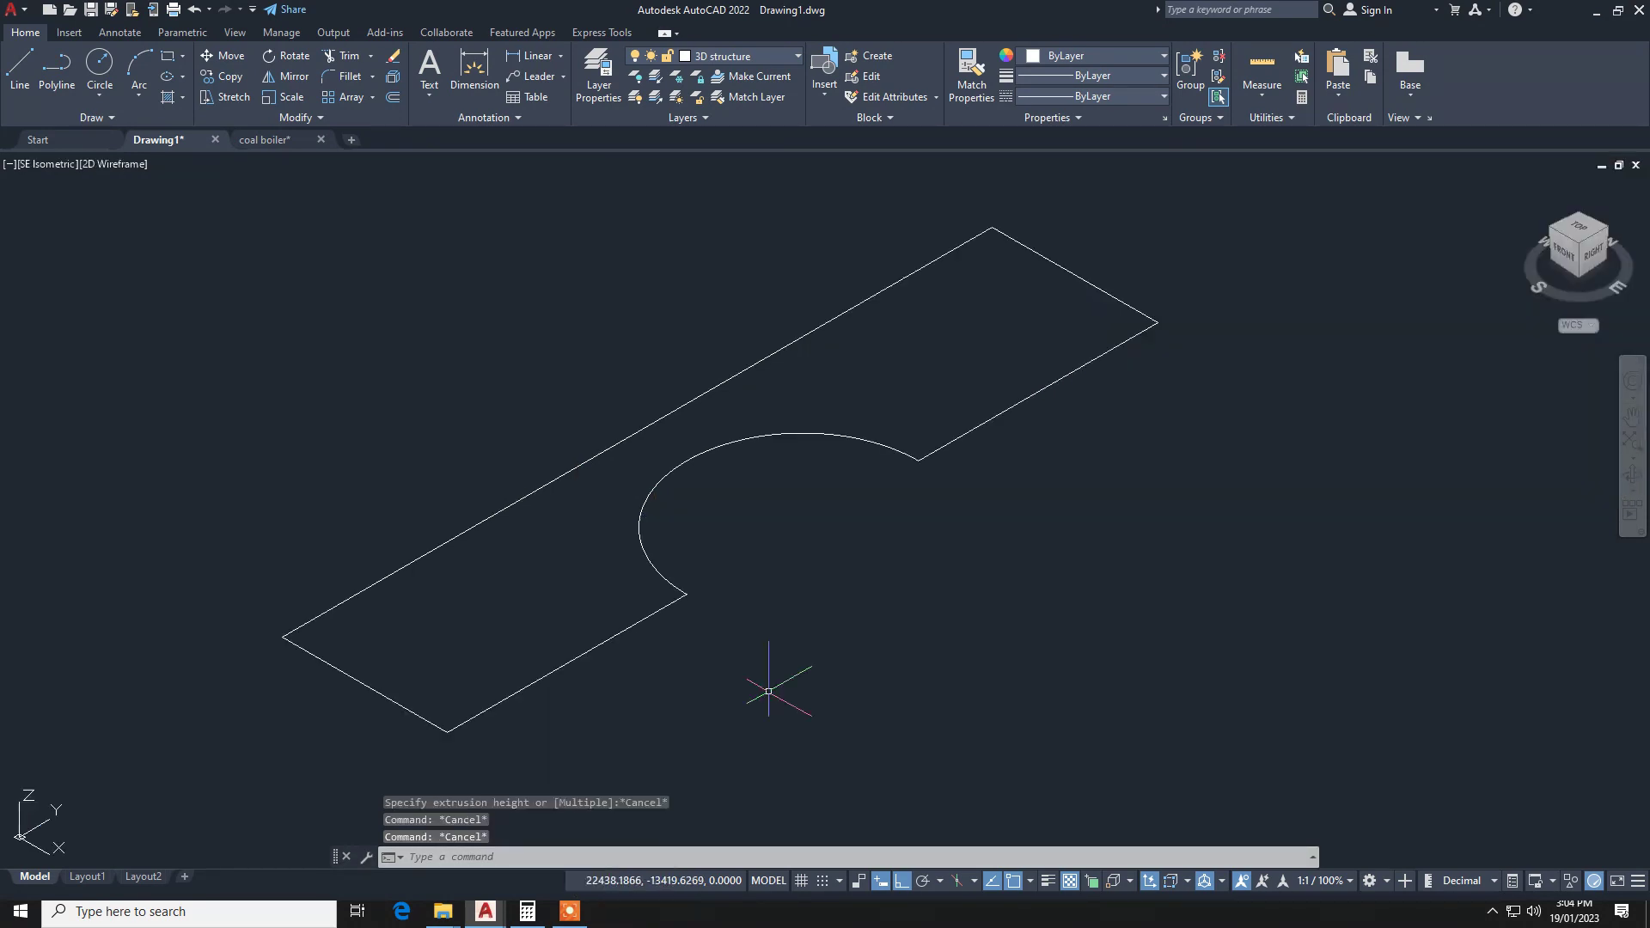
Frame the model, window-select the notched saddle profile and start EXTRUDE.
{"action": "scroll", "coordinate": [768, 690], "scroll_direction": "down", "scroll_amount": 2}
{"action": "scroll", "coordinate": [770, 690], "scroll_direction": "down", "scroll_amount": 2}
{"action": "scroll", "coordinate": [773, 691], "scroll_direction": "down", "scroll_amount": 2}
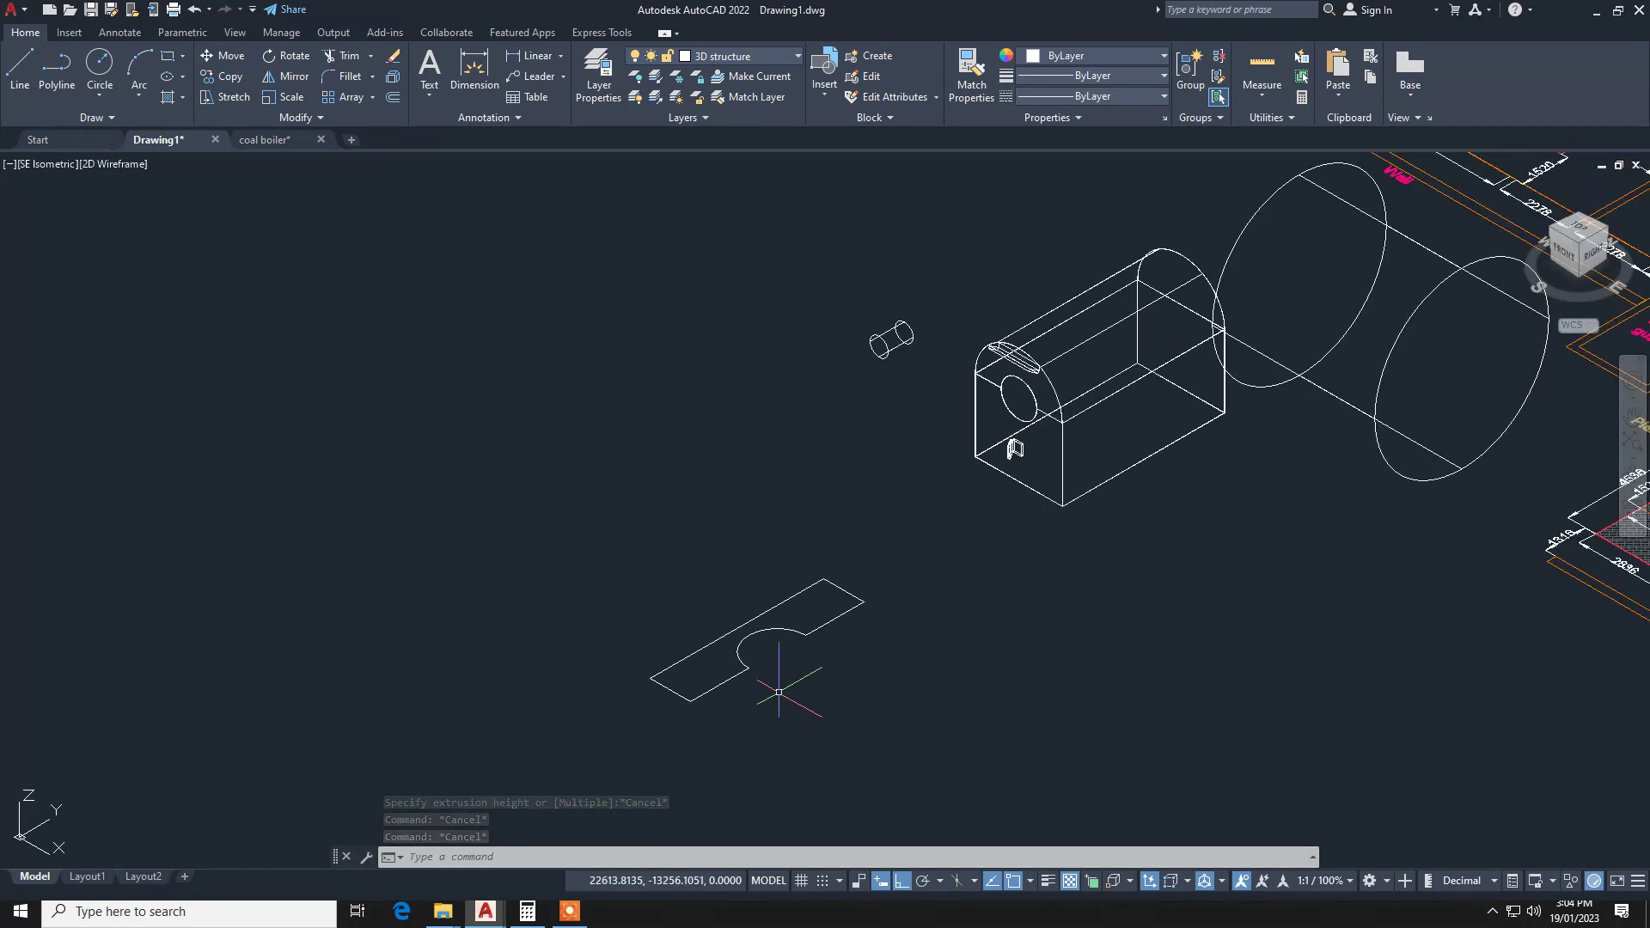
{"action": "middle_click_drag", "start_coordinate": [778, 692], "coordinate": [733, 667]}
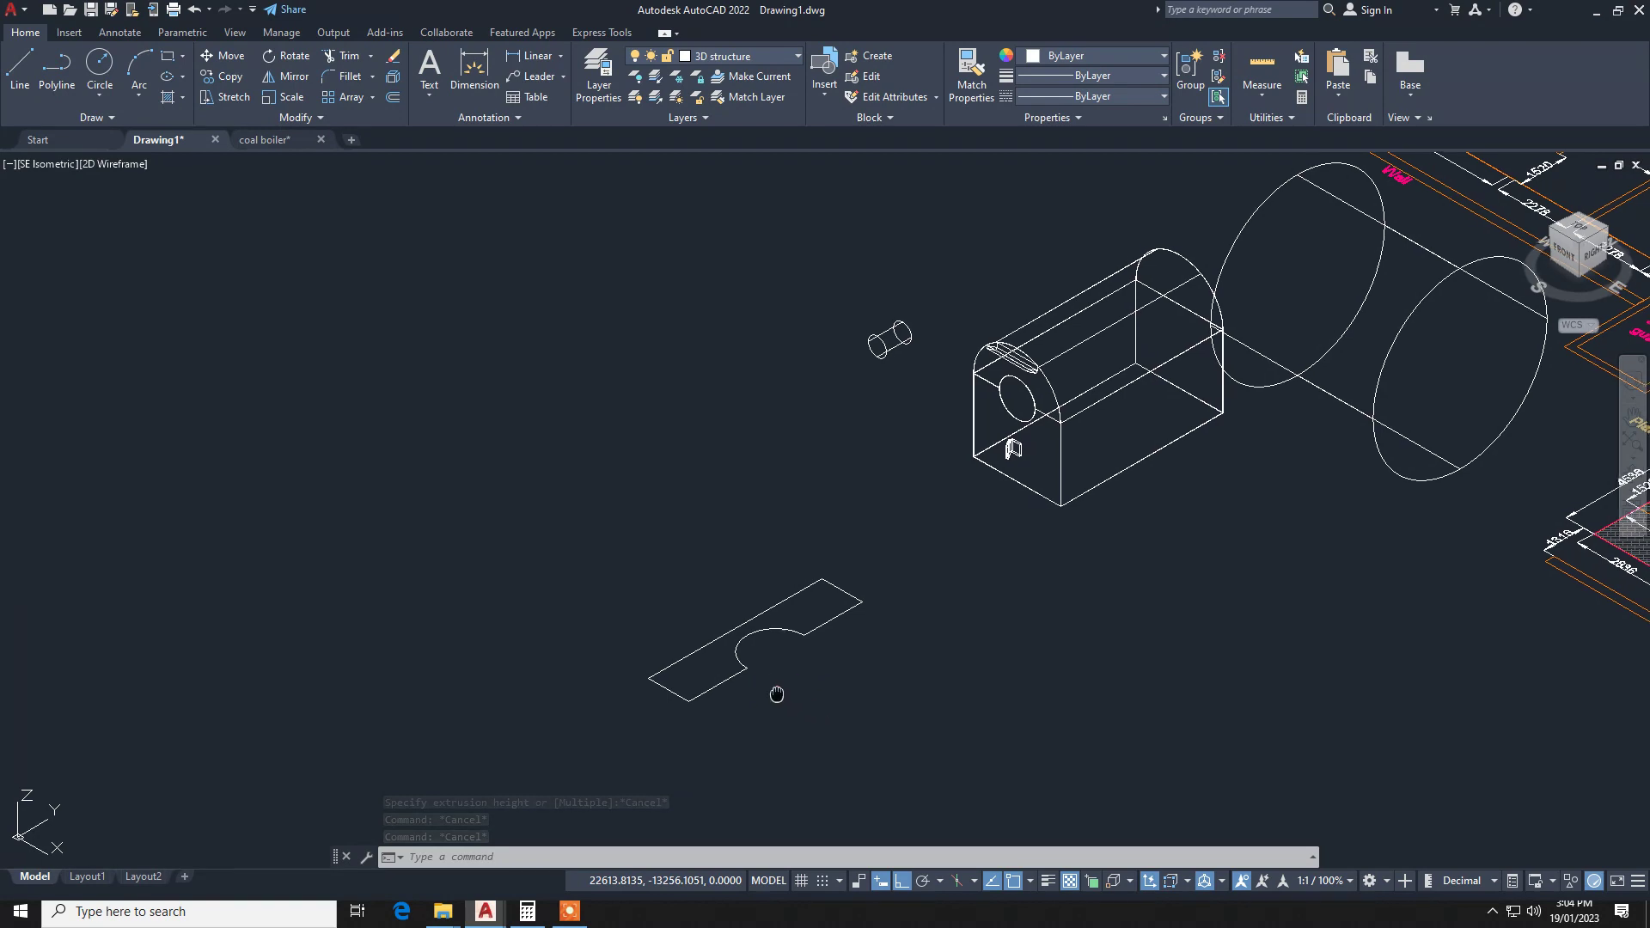
{"action": "left_click", "coordinate": [734, 667]}
{"action": "left_click", "coordinate": [649, 657]}
{"action": "type", "text": "e"}
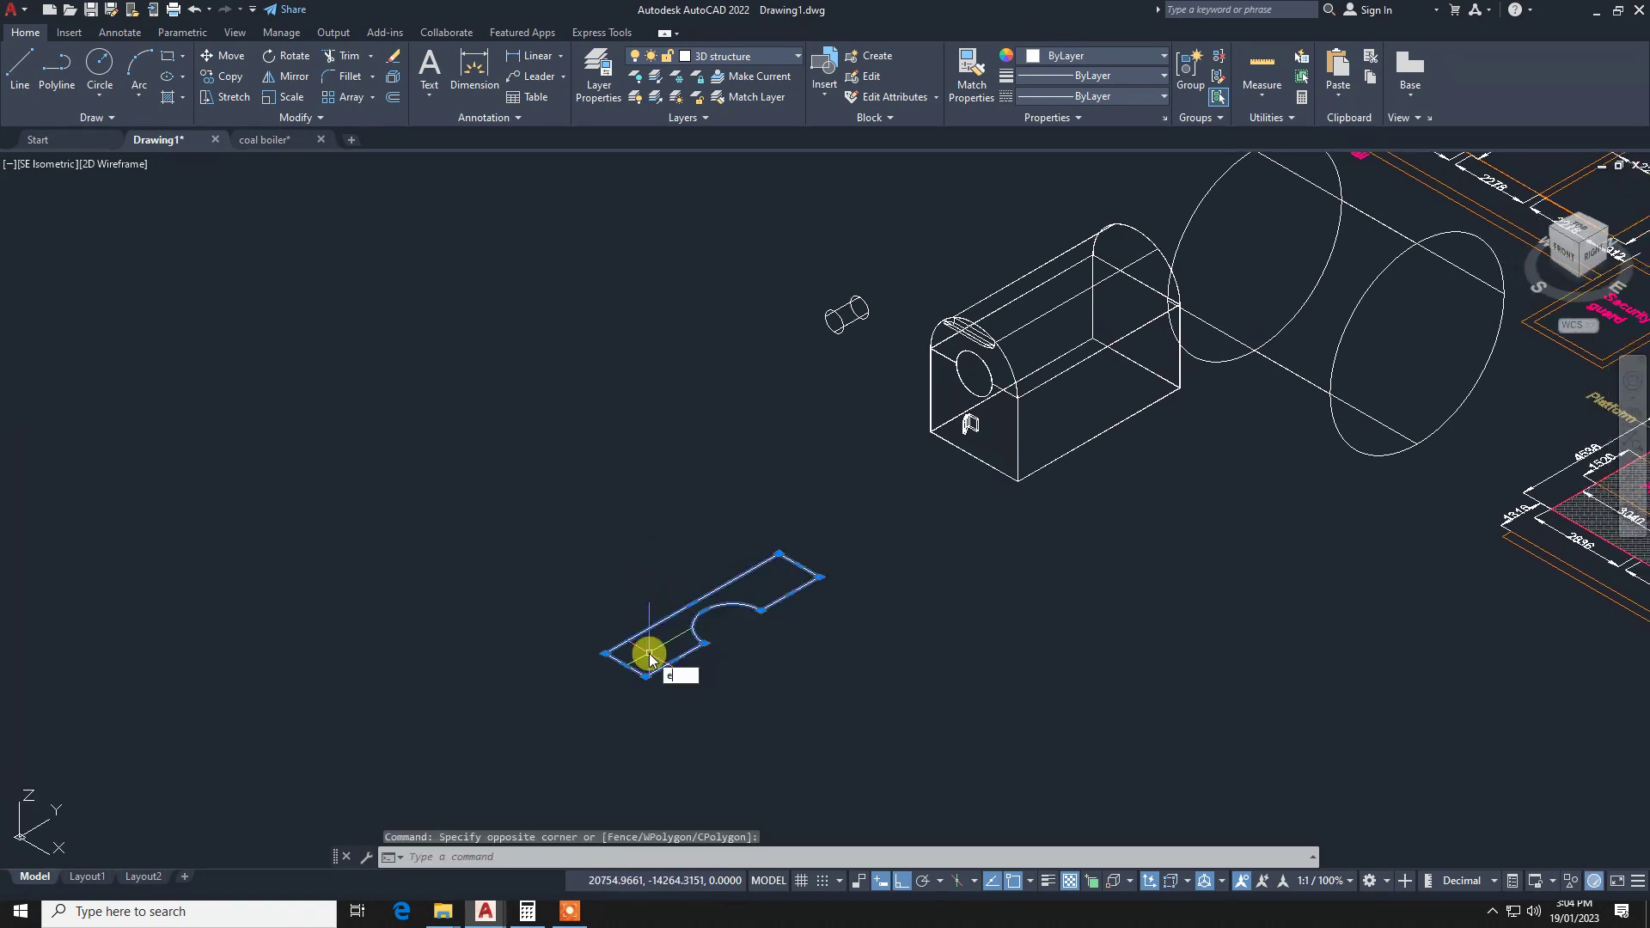
{"action": "type", "text": "xt"}
{"action": "key", "text": "Return"}
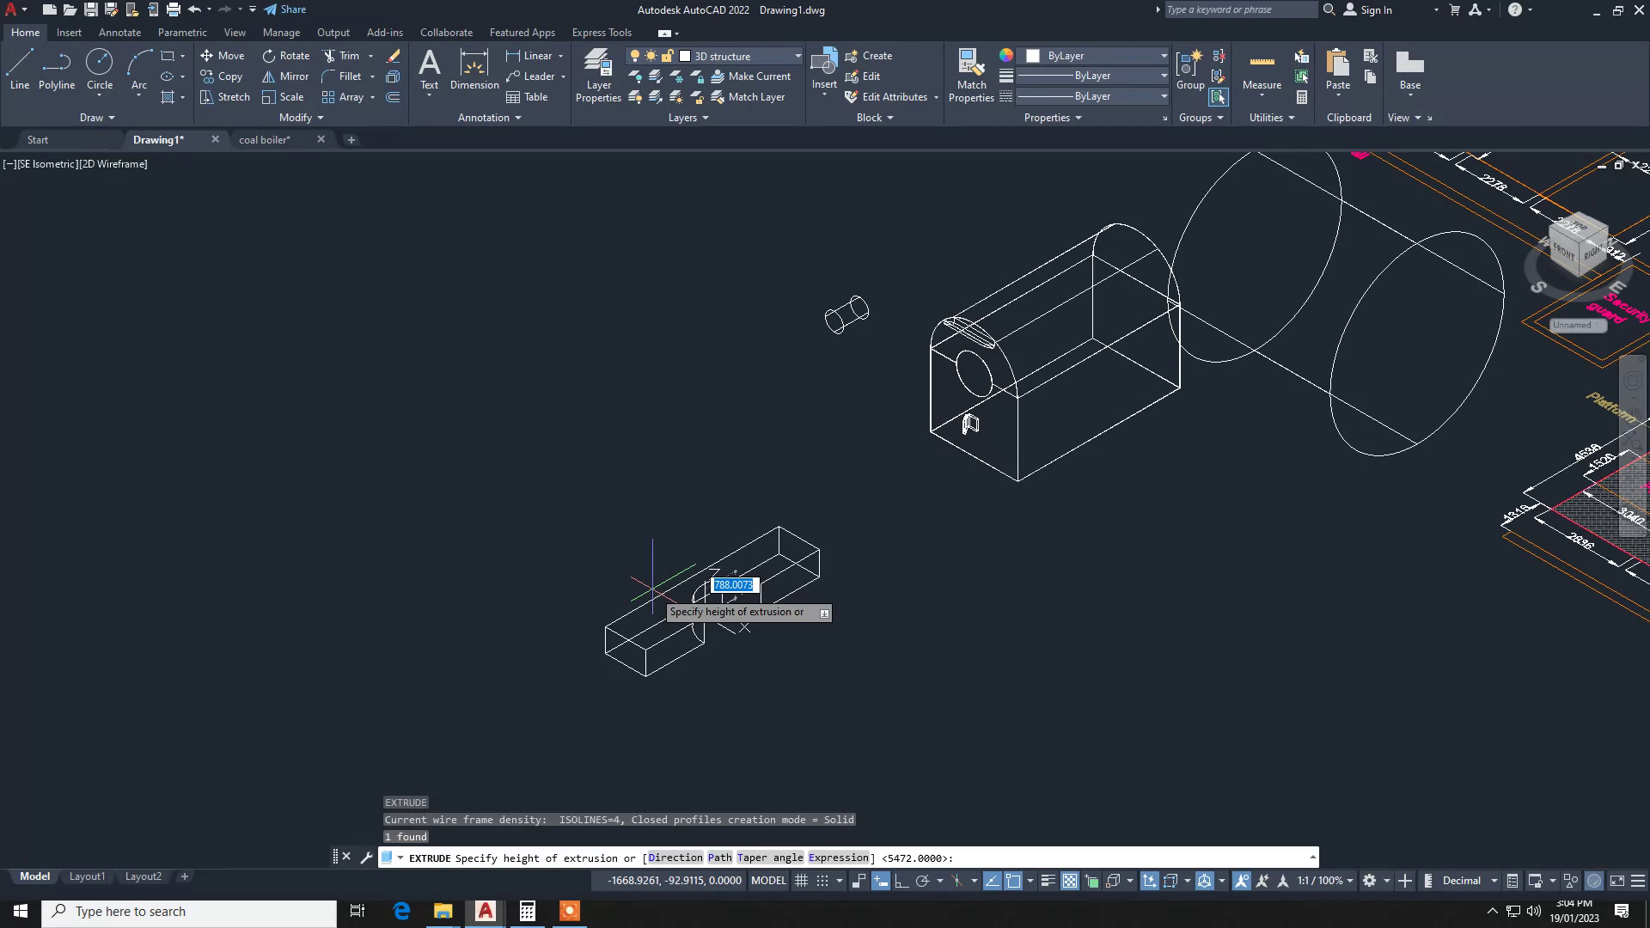
Set the saddle extrusion height to 800, replacing a mistyped 200.
{"action": "type", "text": "200"}
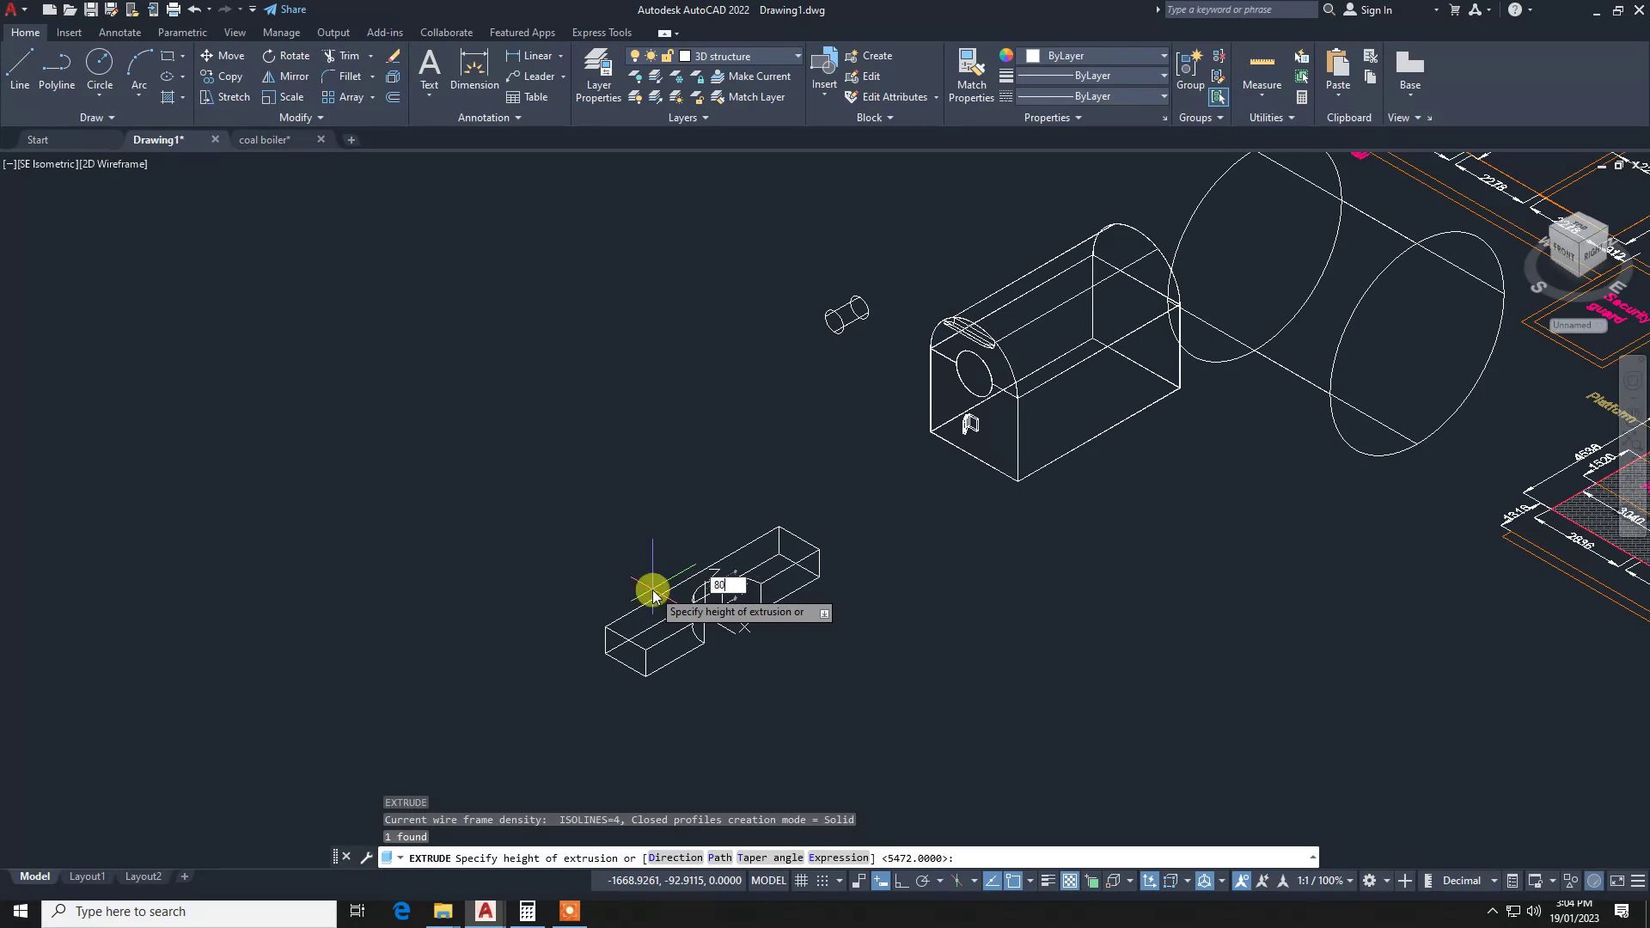
{"action": "key", "text": "Return"}
{"action": "type", "text": "800"}
{"action": "key", "text": "Return"}
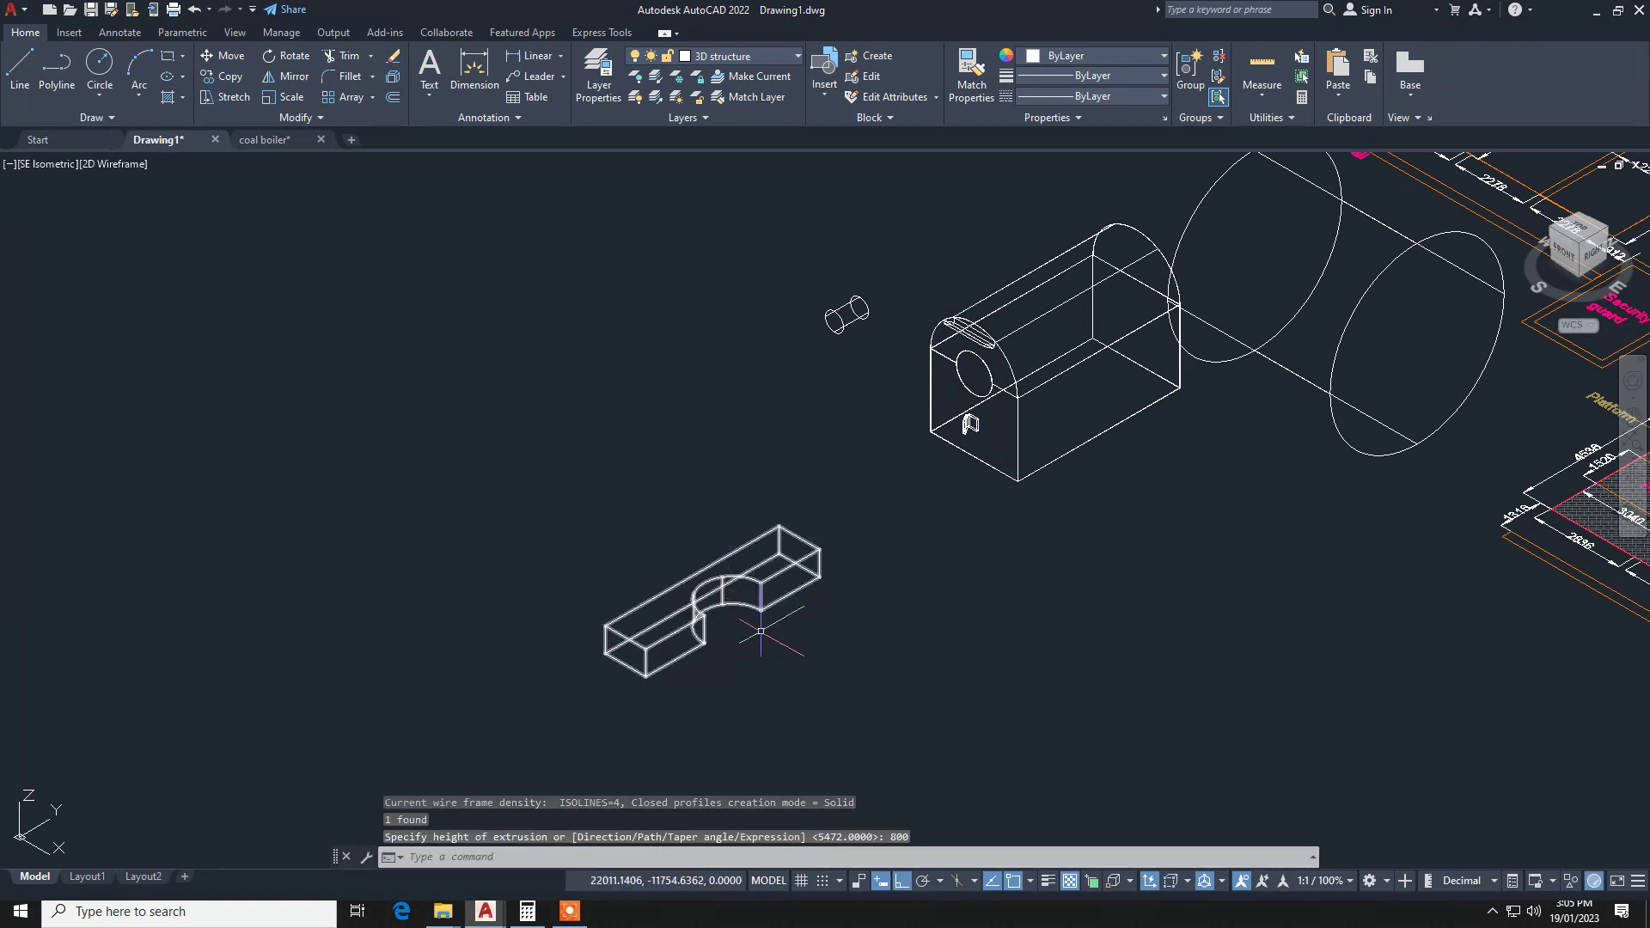
{"action": "left_click", "coordinate": [773, 662]}
Rotate the saddle solid 90° upright about the green axis from its corner.
{"action": "left_click", "coordinate": [608, 563]}
{"action": "type", "text": "3drotate"}
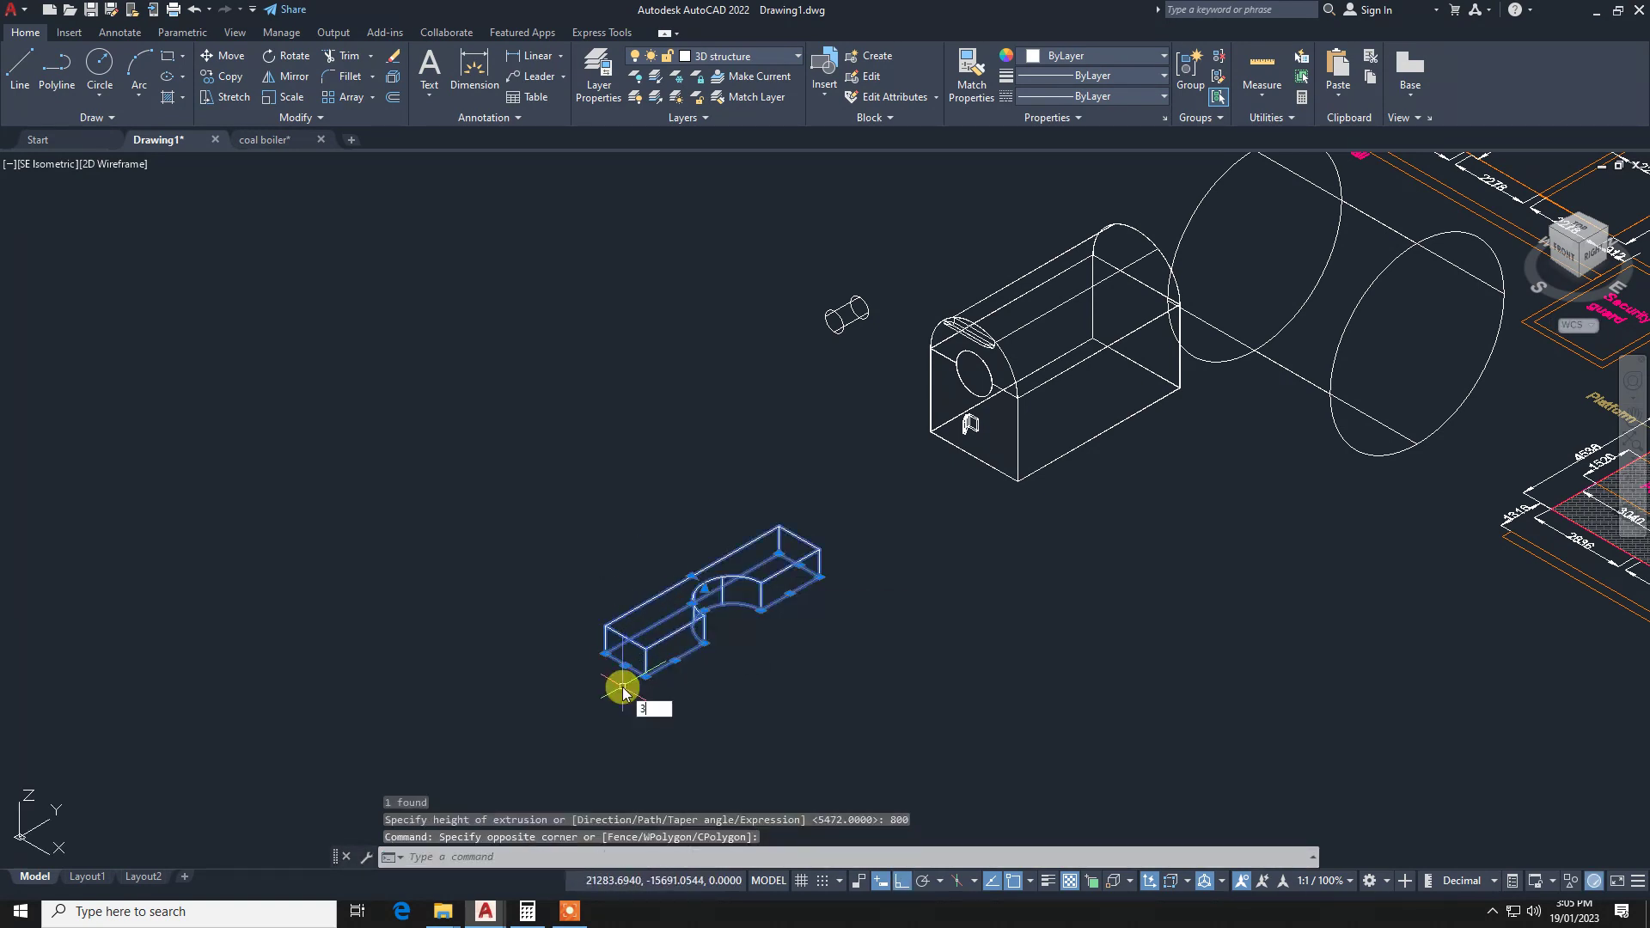
{"action": "key", "text": "Return"}
{"action": "left_click", "coordinate": [625, 664]}
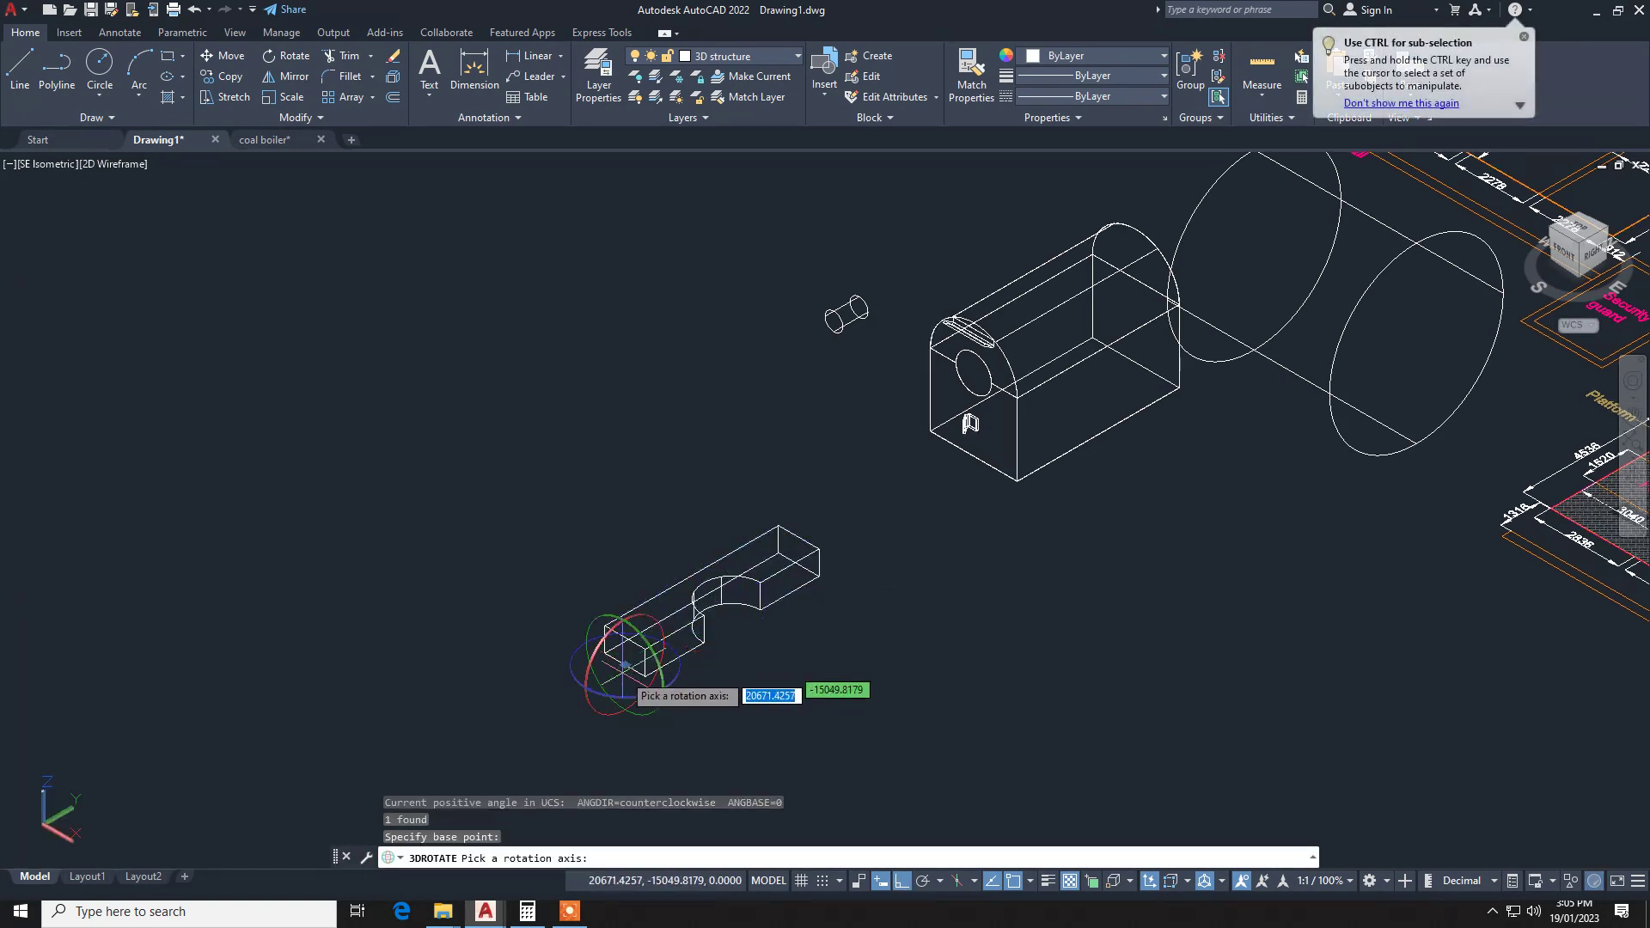
{"action": "left_click", "coordinate": [644, 720]}
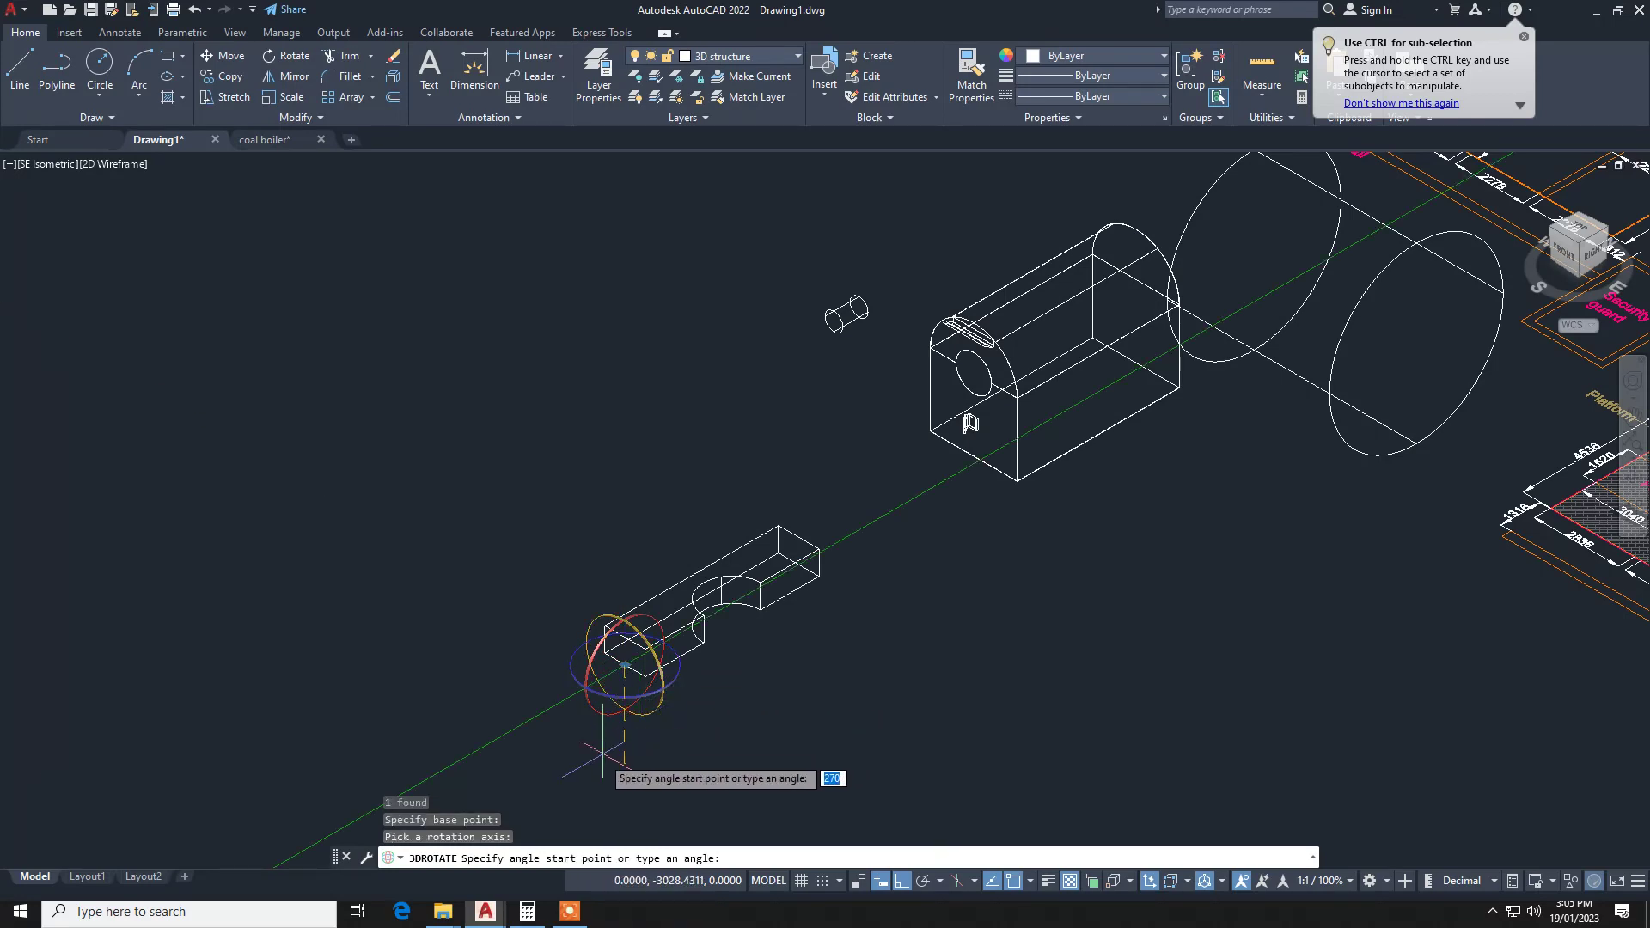
{"action": "type", "text": "90"}
{"action": "key", "text": "Return"}
Move the rotated saddle from its corner to the large drum's far end.
{"action": "left_click", "coordinate": [737, 701]}
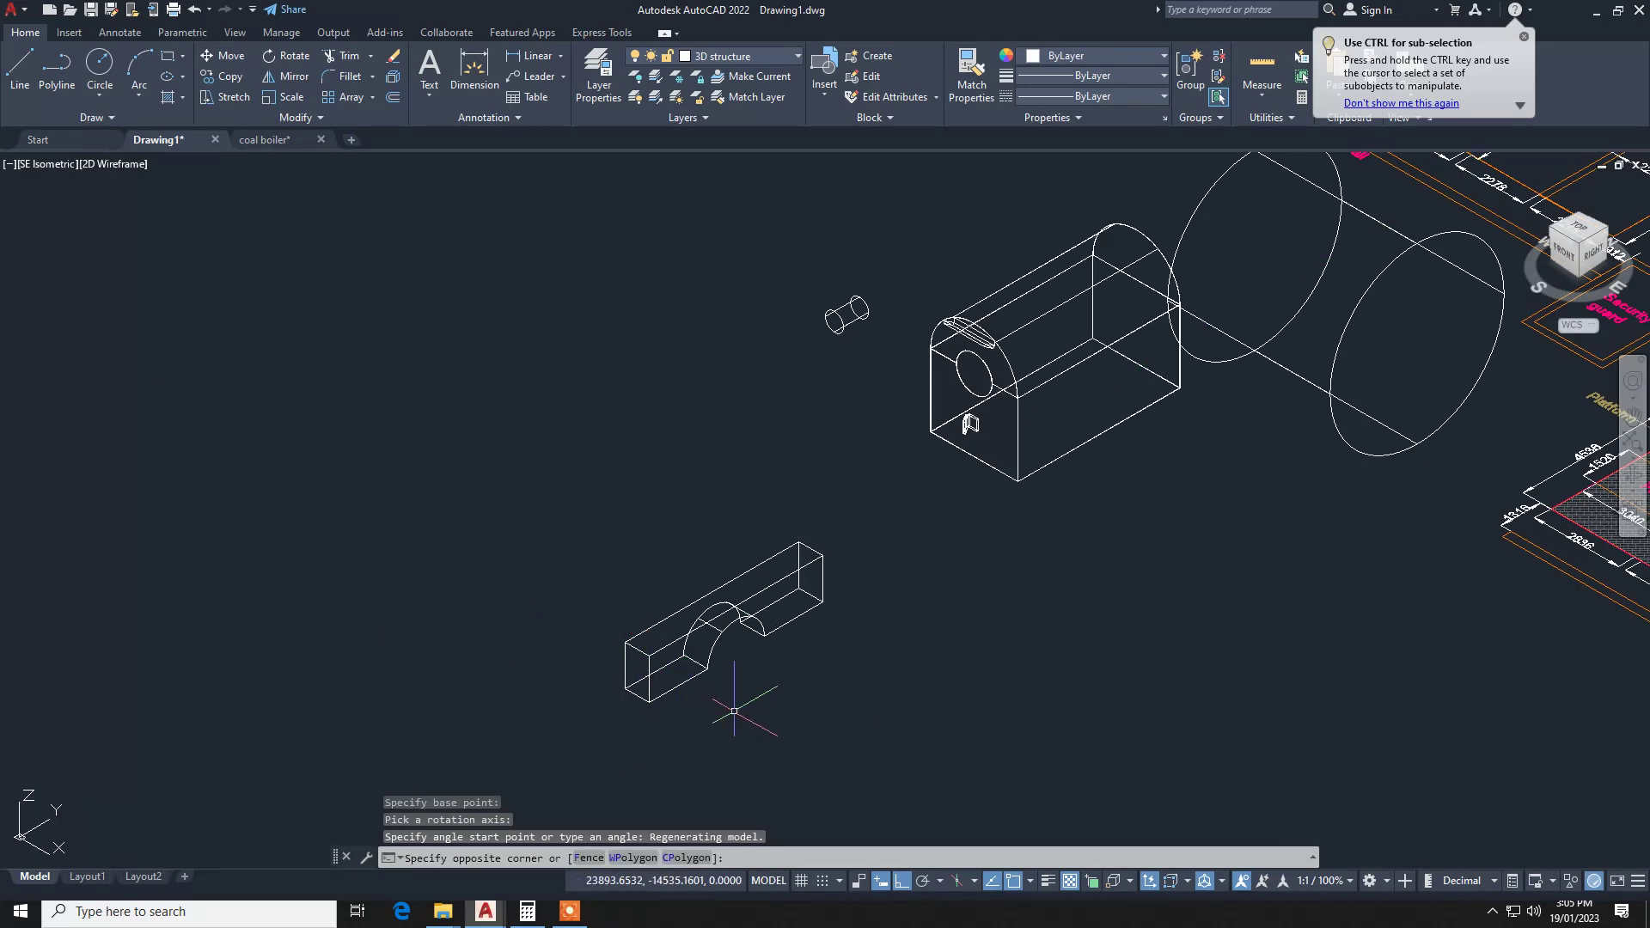
{"action": "left_click", "coordinate": [640, 590]}
{"action": "type", "text": "m"}
{"action": "key", "text": "Return"}
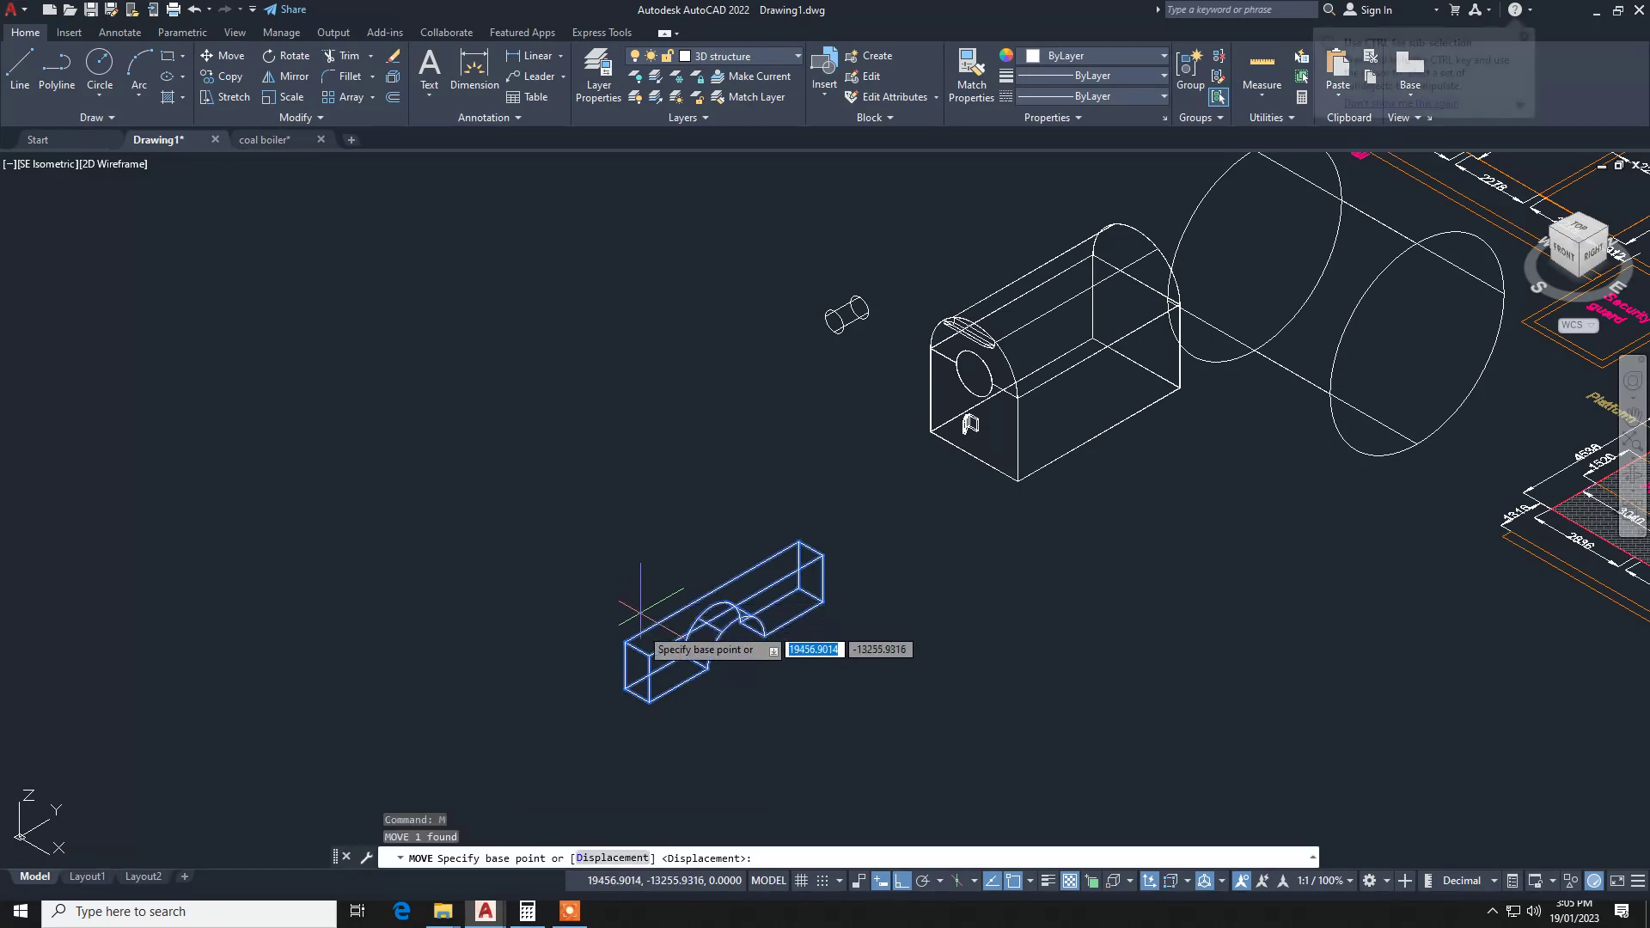
{"action": "left_click", "coordinate": [626, 663]}
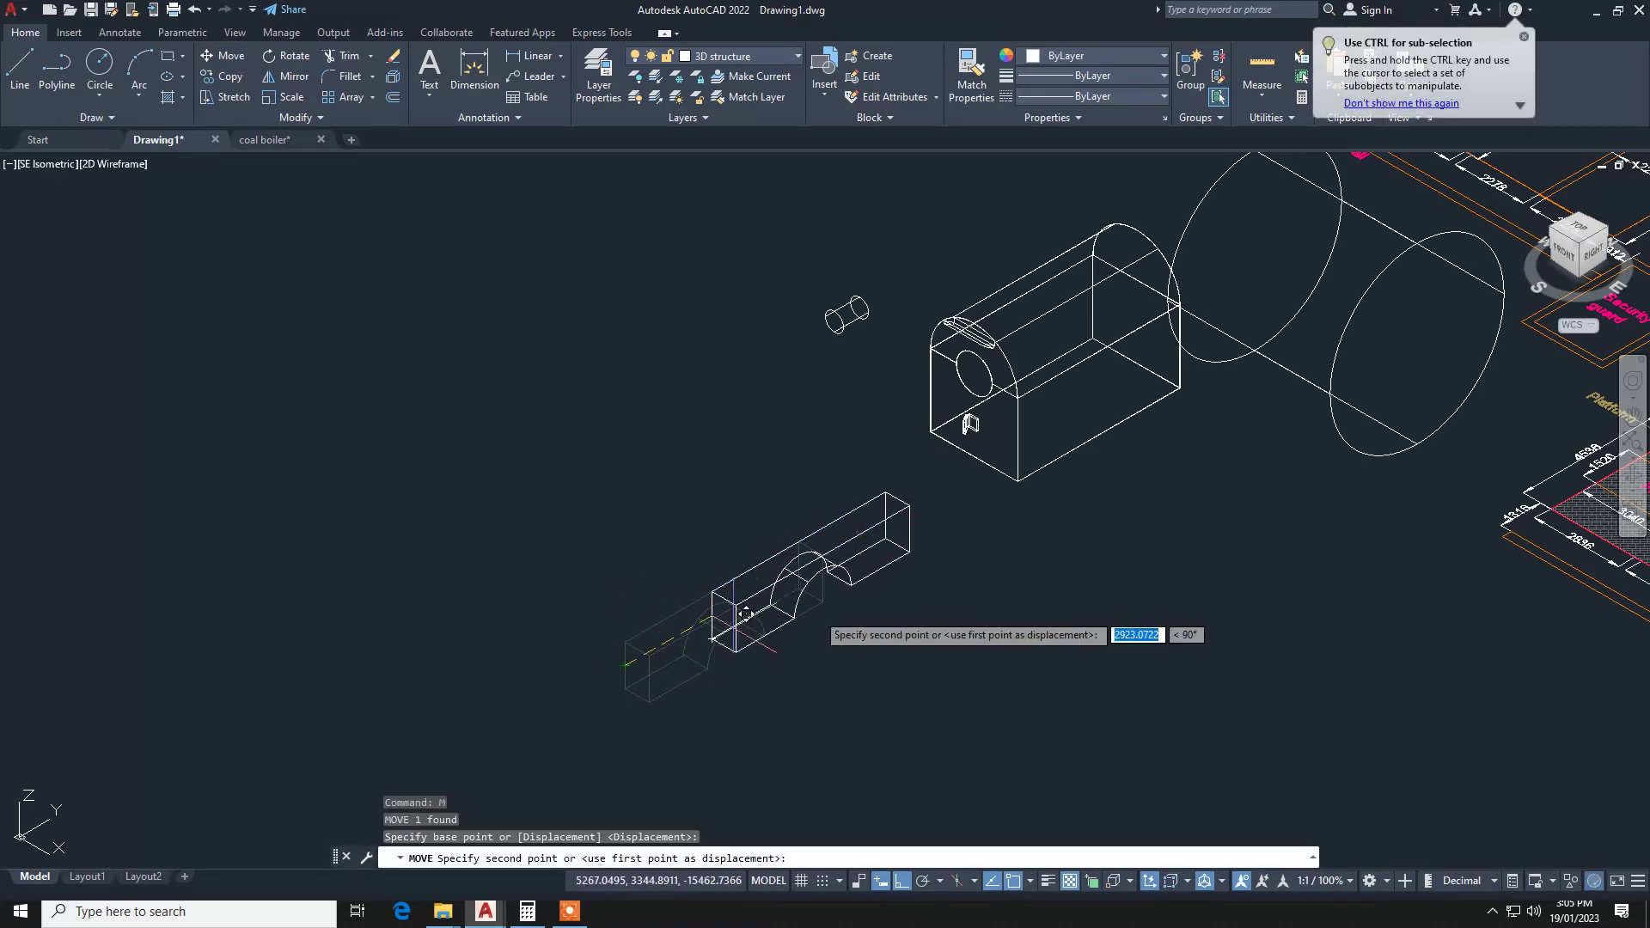
{"action": "left_click", "coordinate": [1332, 398]}
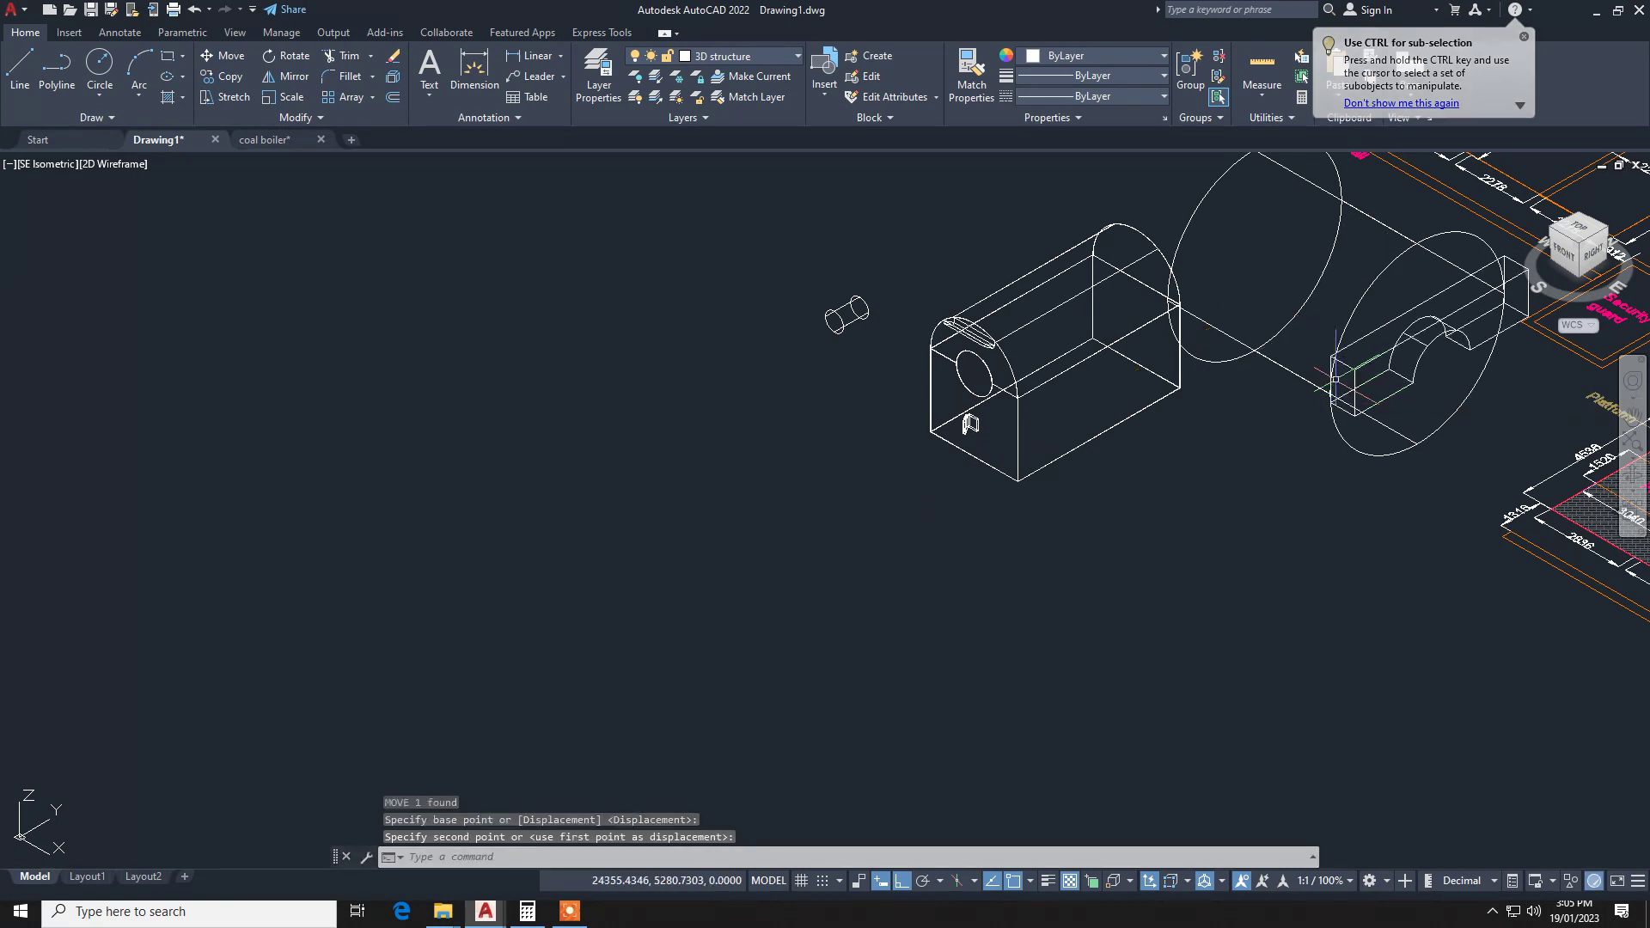
{"action": "middle_click_drag", "start_coordinate": [1335, 401], "coordinate": [1024, 550]}
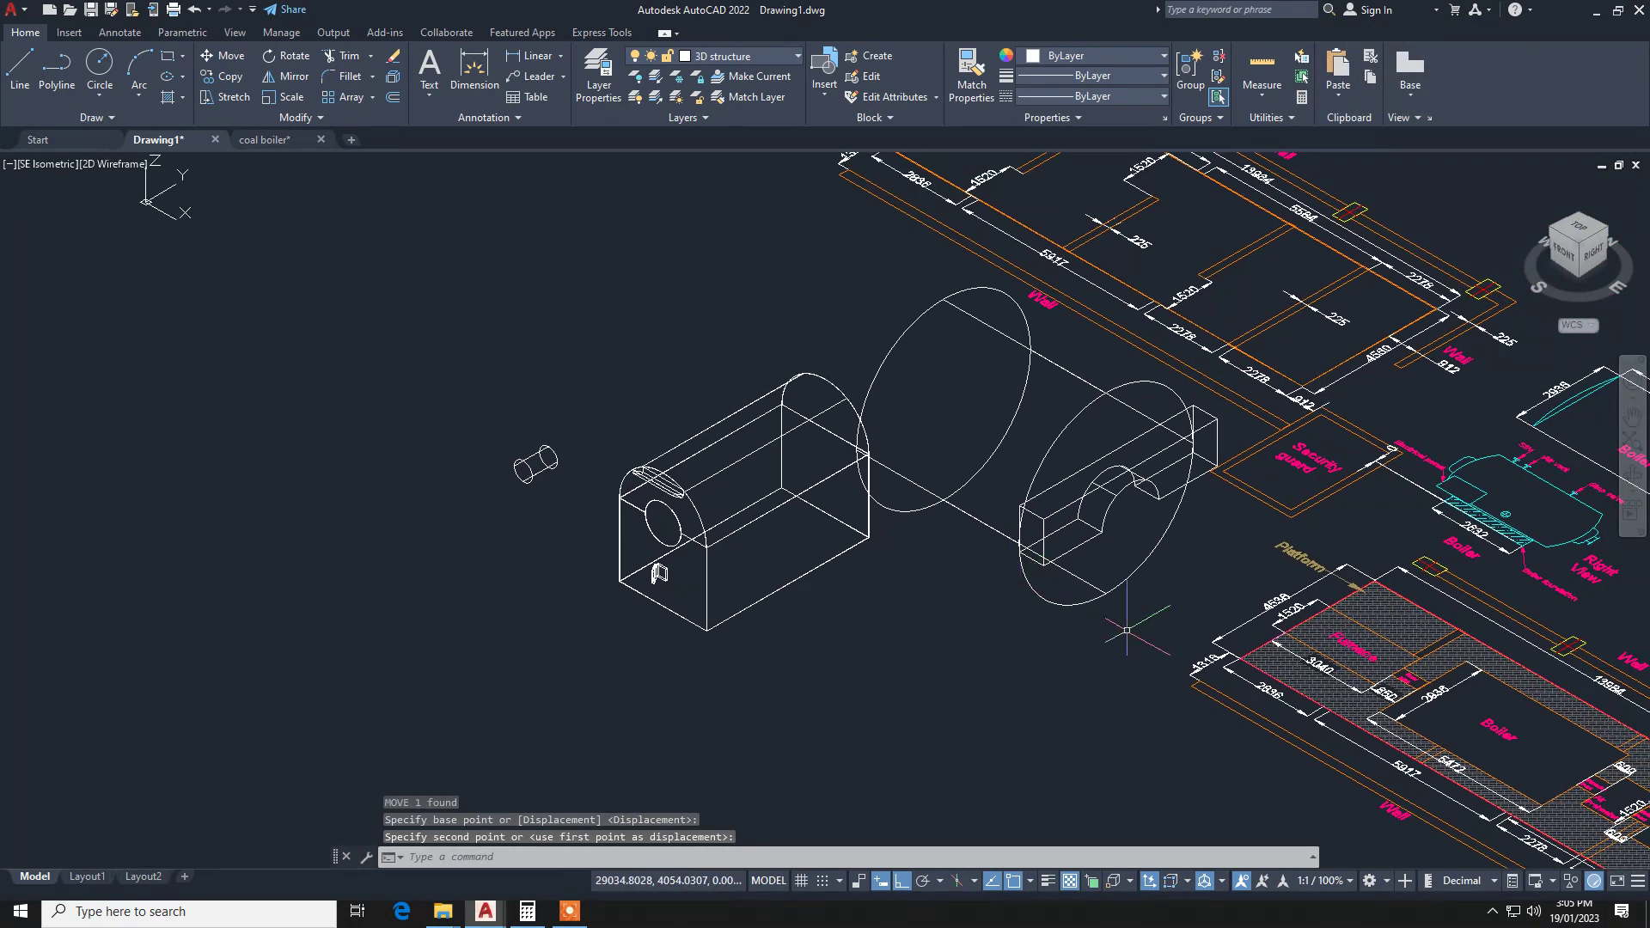
Move the boiler body, pipe, drum and saddle to the lower-left position.
{"action": "left_click", "coordinate": [1126, 626]}
{"action": "left_click", "coordinate": [1049, 486]}
{"action": "left_click", "coordinate": [870, 655]}
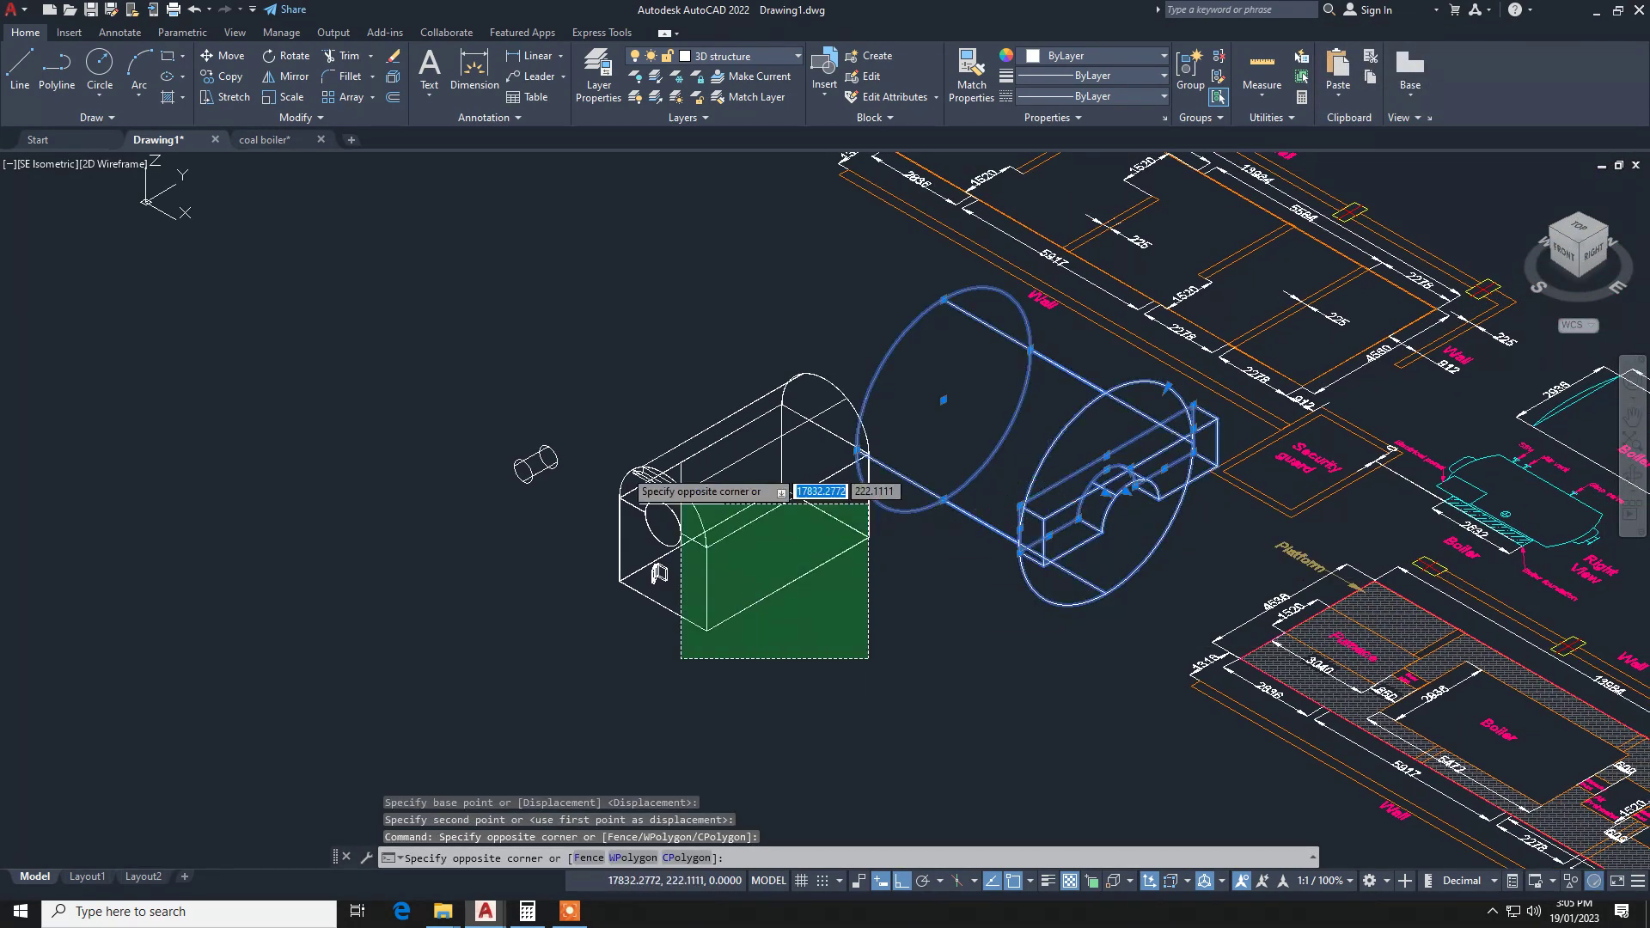
{"action": "left_click", "coordinate": [370, 359]}
{"action": "type", "text": "M"}
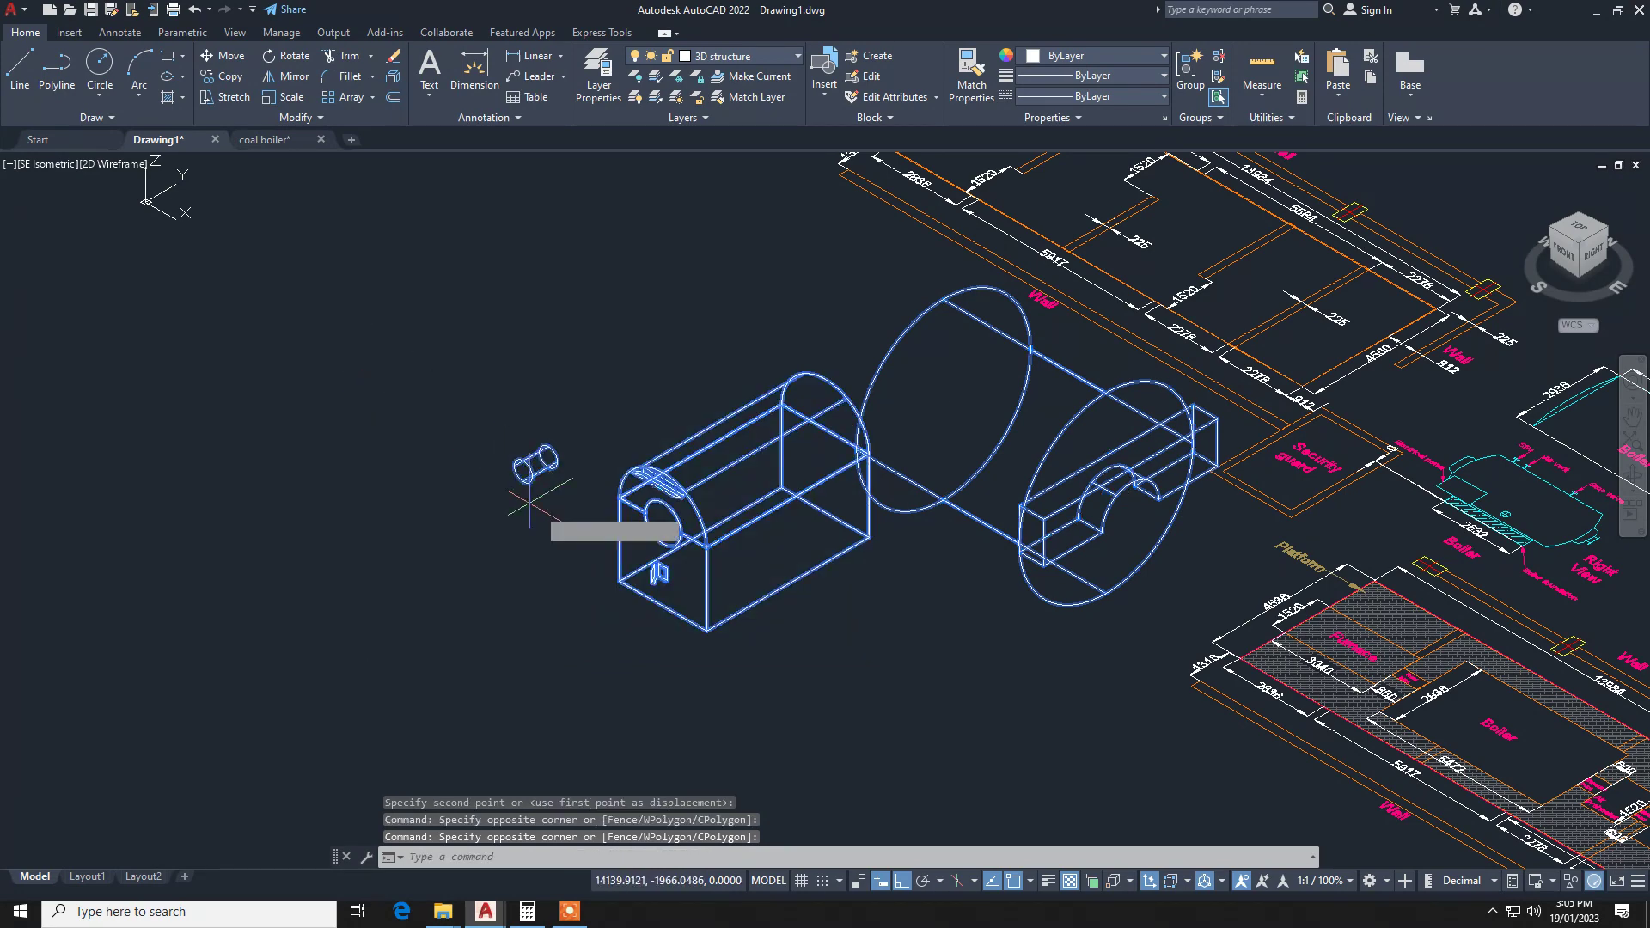
{"action": "key", "text": "Return"}
{"action": "left_click", "coordinate": [853, 632]}
{"action": "scroll", "coordinate": [660, 630], "scroll_direction": "down", "scroll_amount": 5}
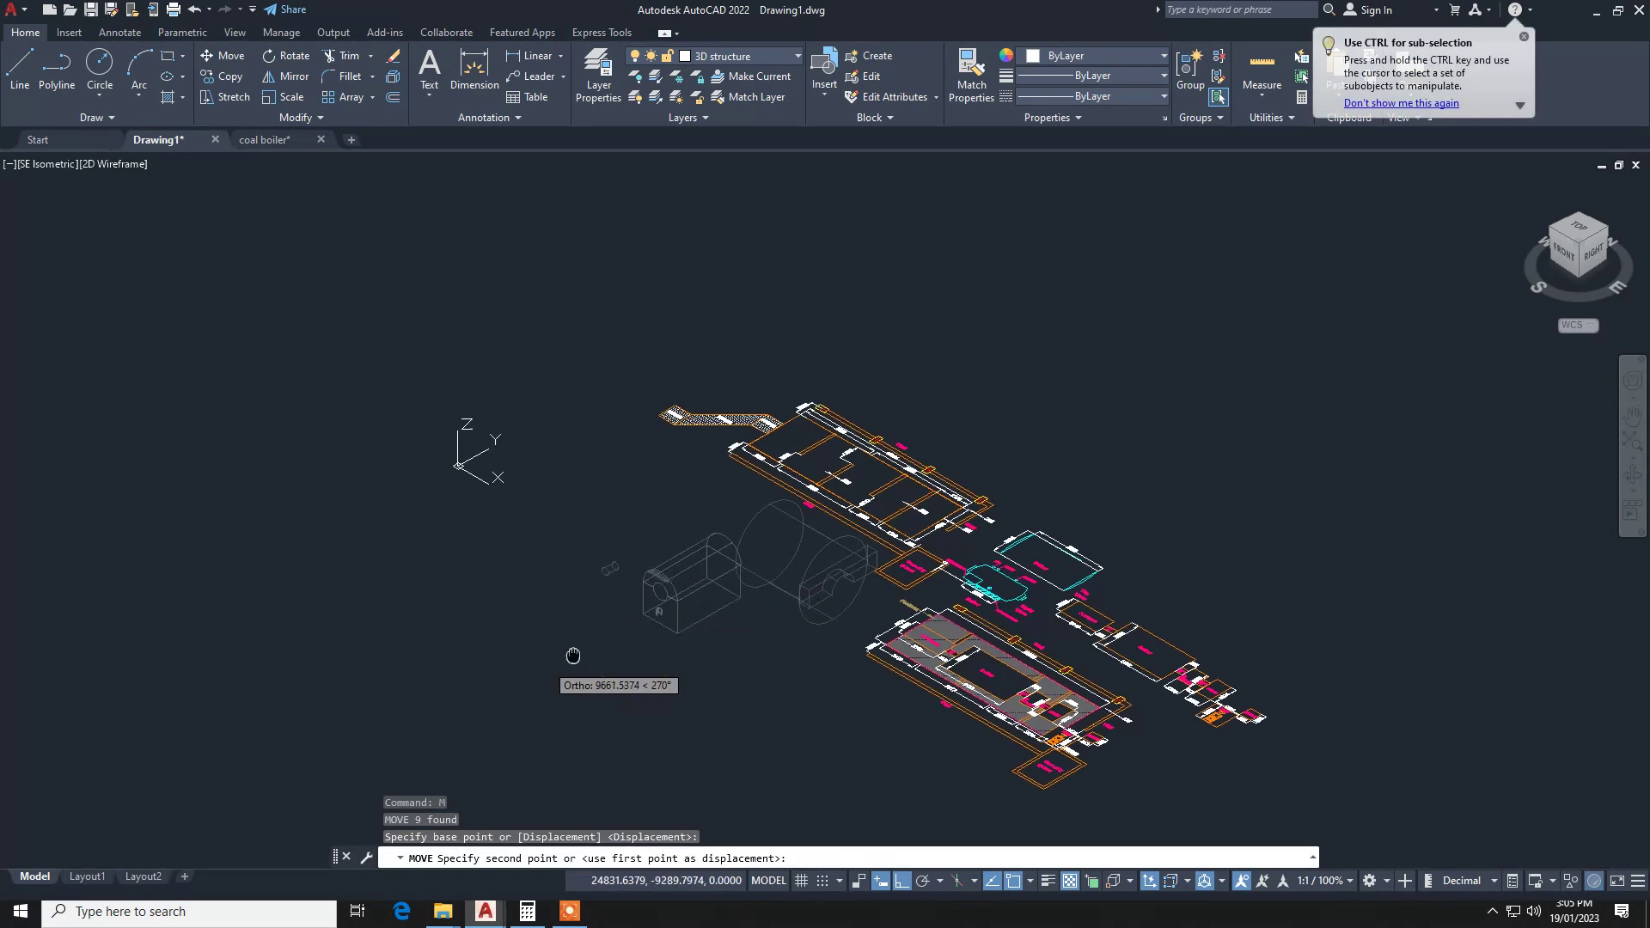
{"action": "left_click", "coordinate": [738, 510]}
{"action": "key", "text": "Escape"}
{"action": "key", "text": "Escape"}
Start a 3D rotation of the drum and saddle, then cancel it.
{"action": "left_click", "coordinate": [966, 390]}
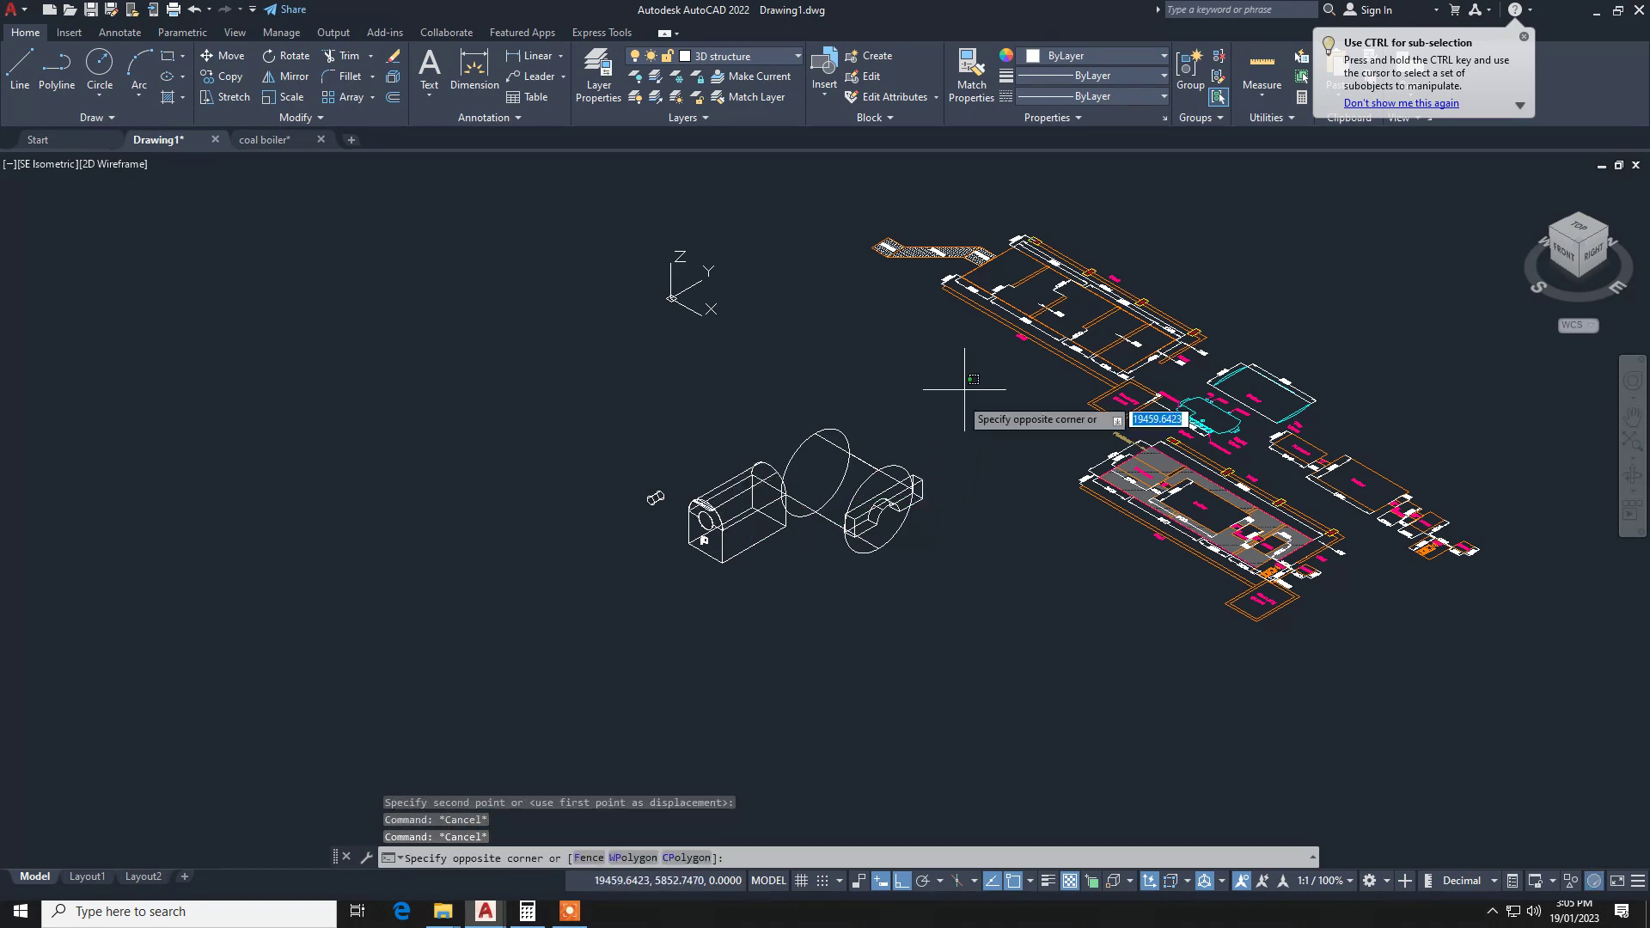
{"action": "left_click", "coordinate": [836, 604]}
{"action": "scroll", "coordinate": [842, 609], "scroll_direction": "up", "scroll_amount": 4}
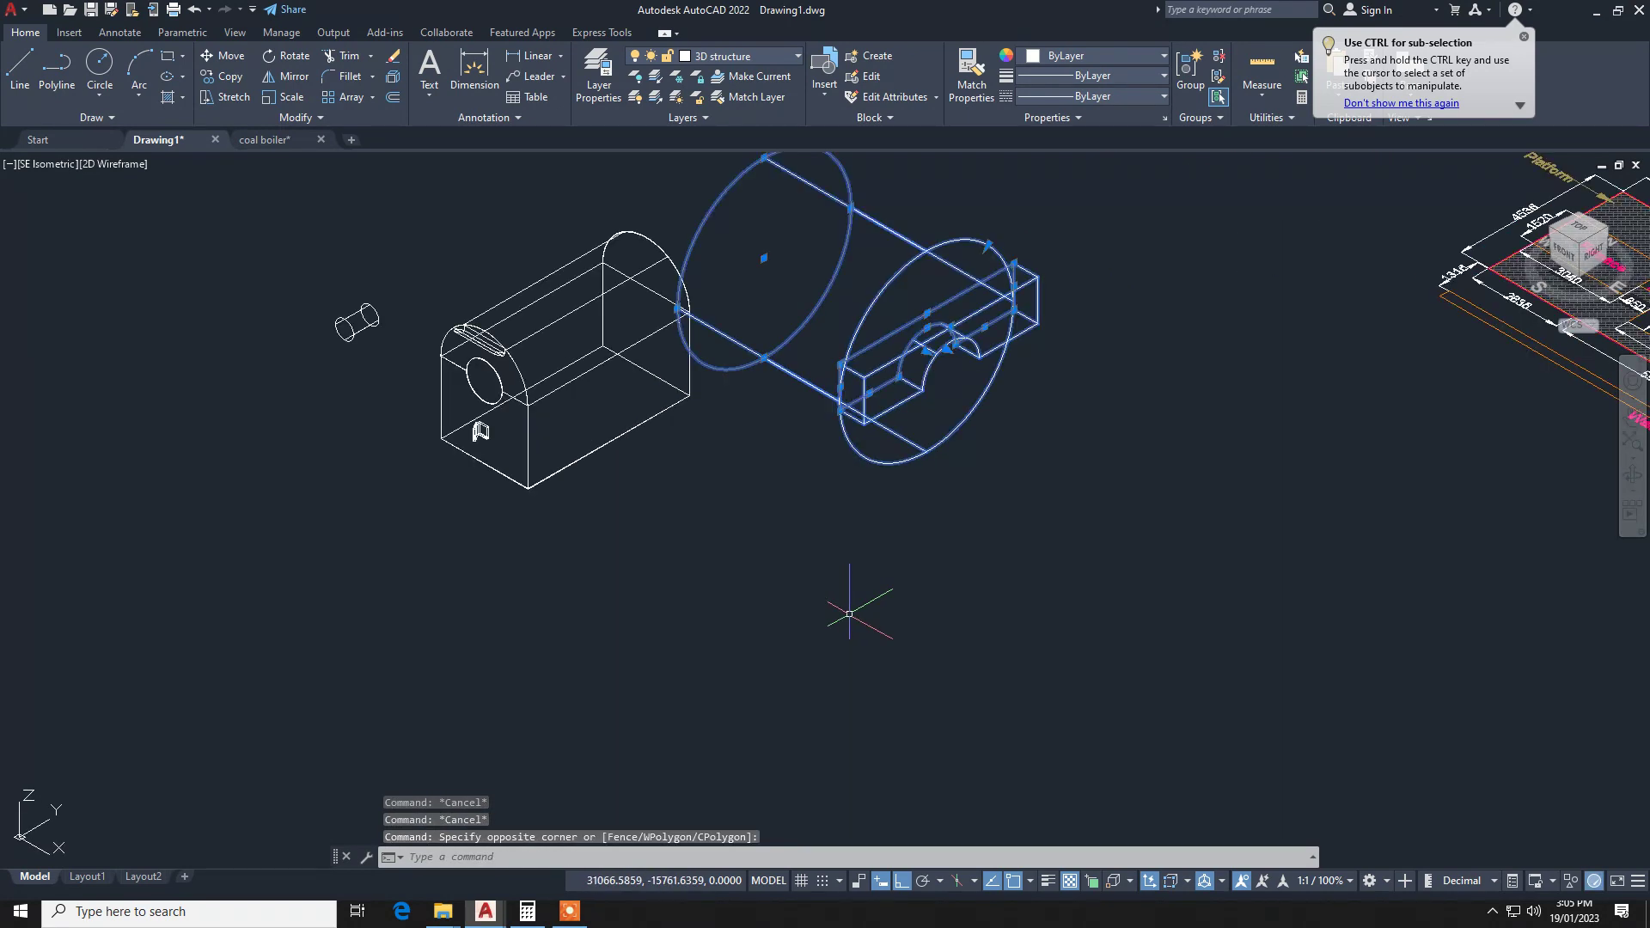
{"action": "type", "text": "3"}
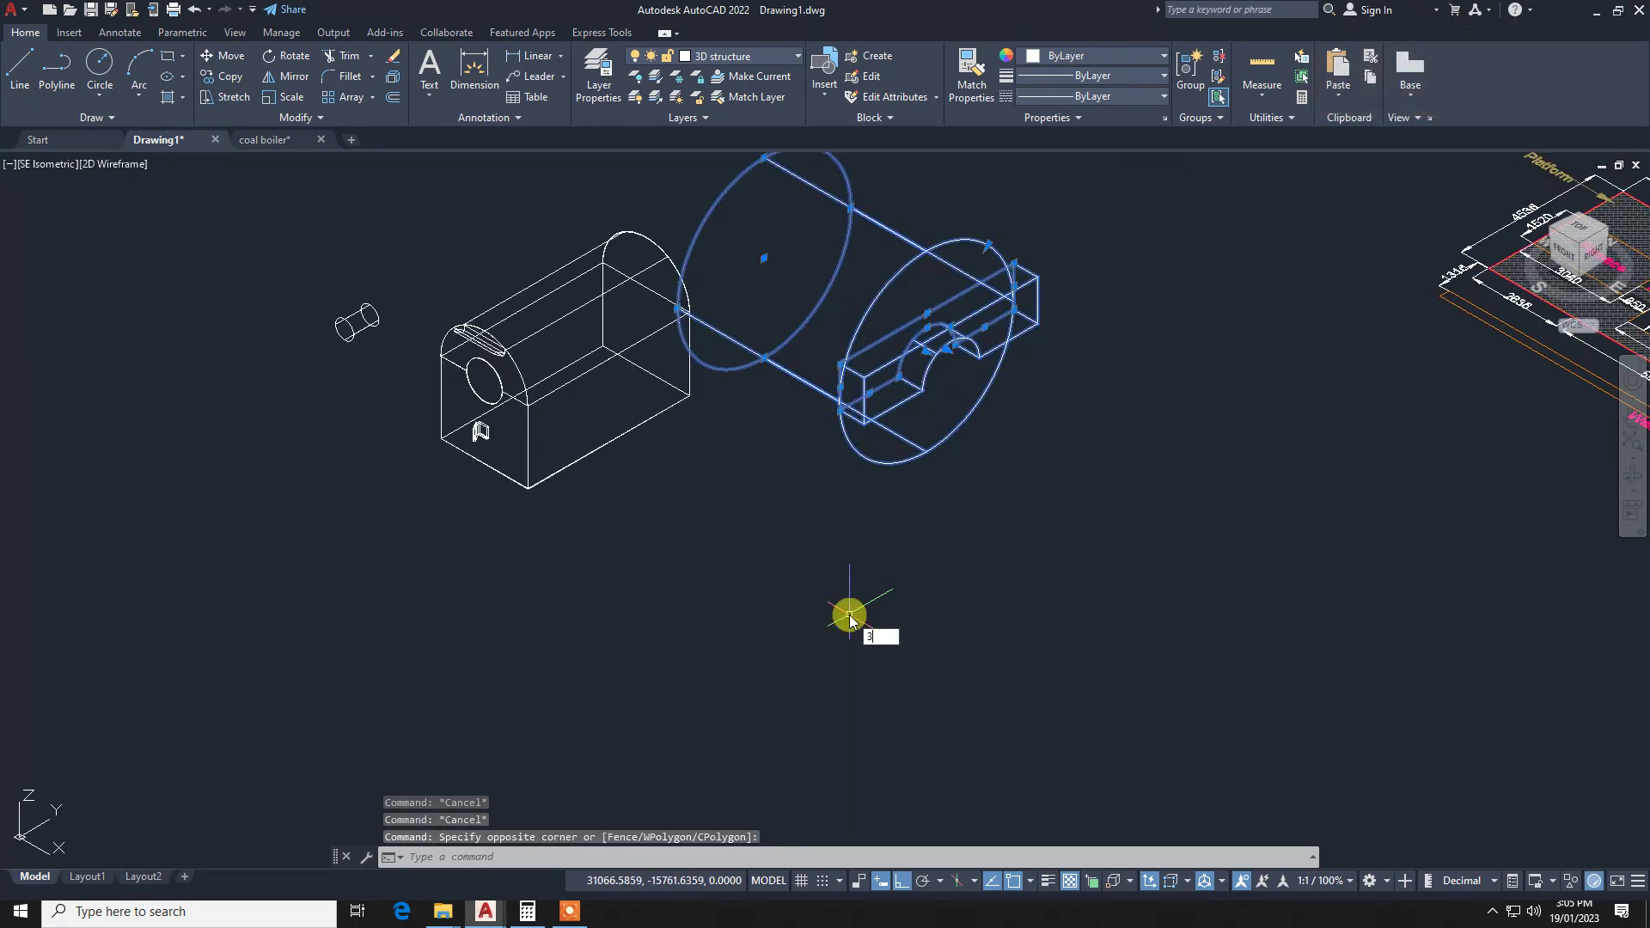
{"action": "type", "text": "r"}
{"action": "key", "text": "Return"}
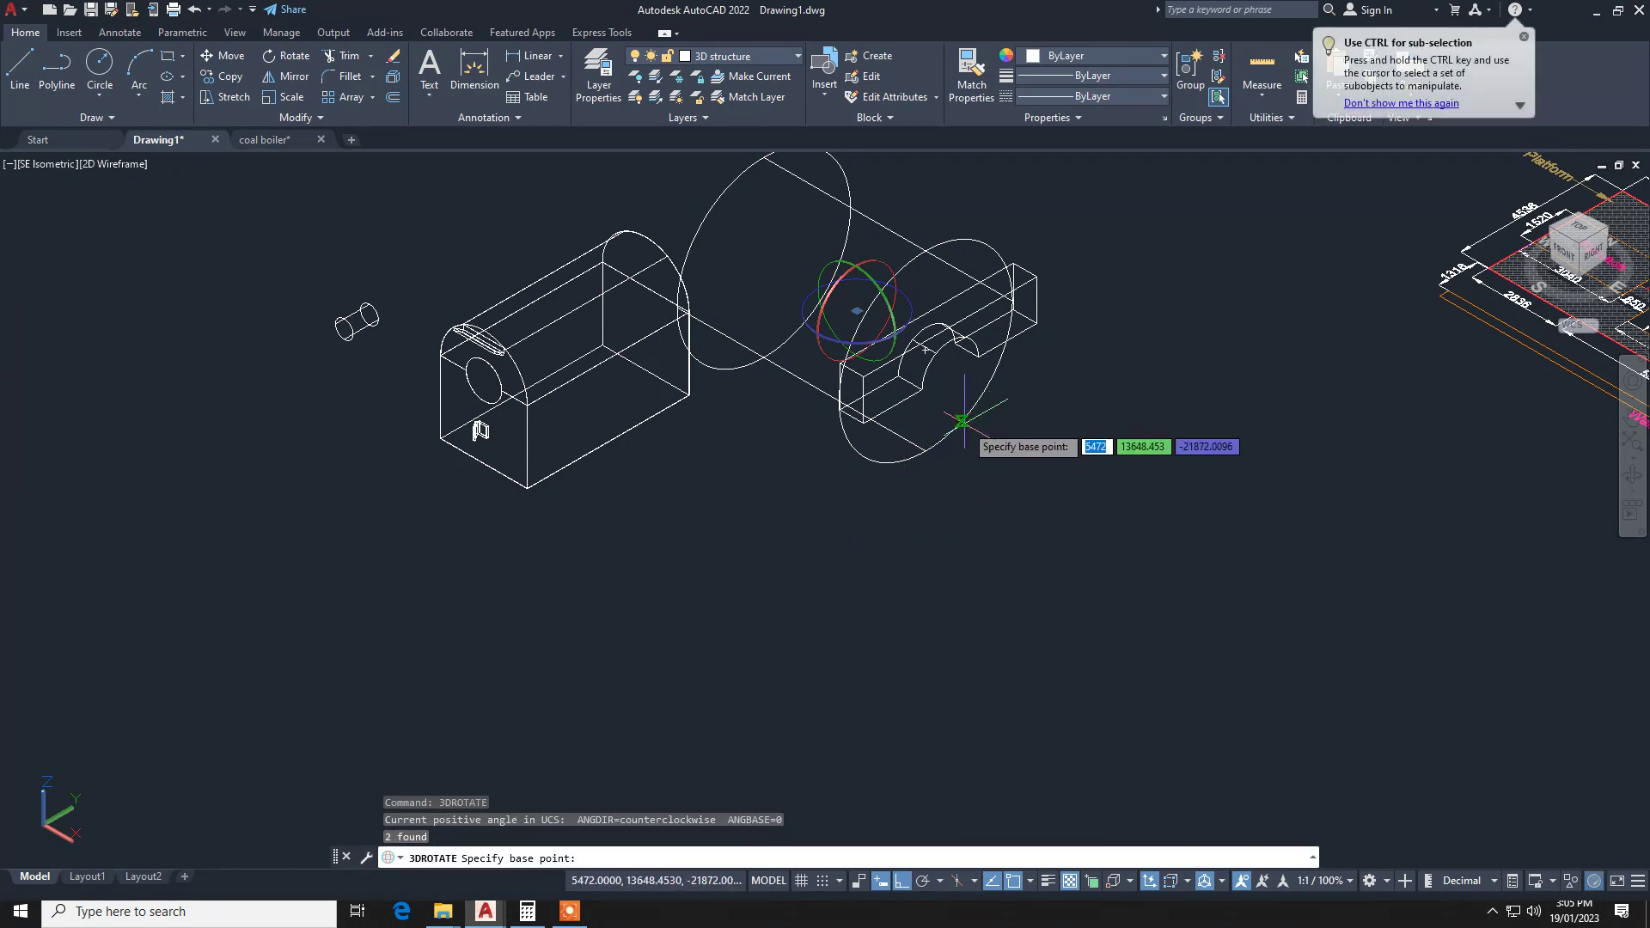
{"action": "left_click", "coordinate": [926, 451]}
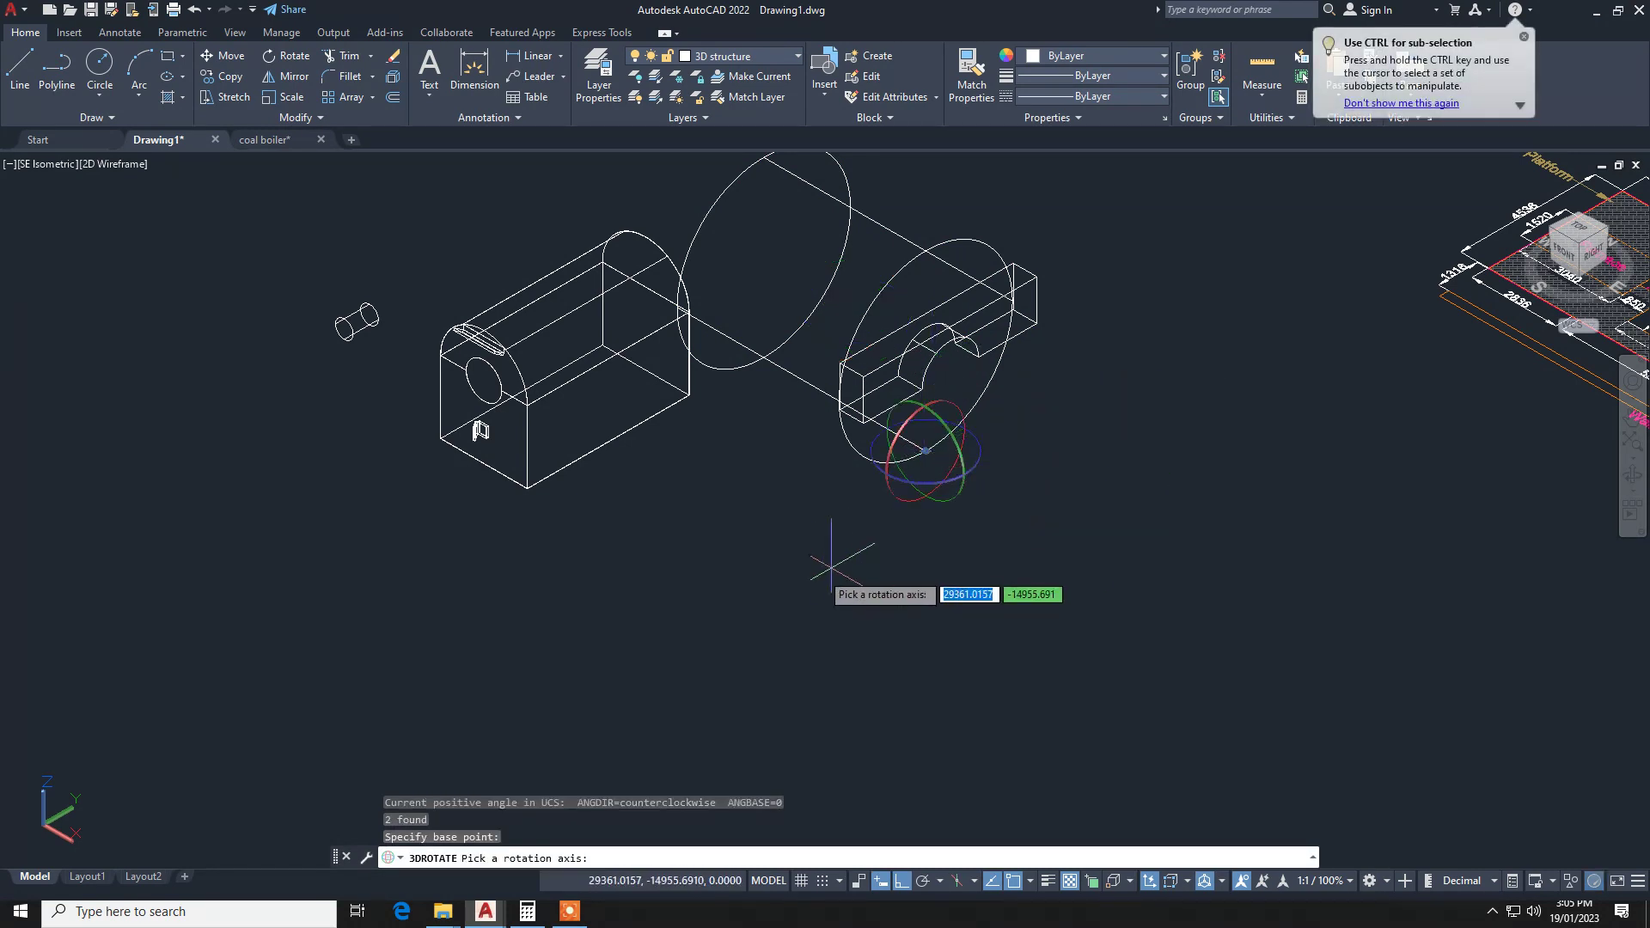
{"action": "left_click", "coordinate": [957, 478]}
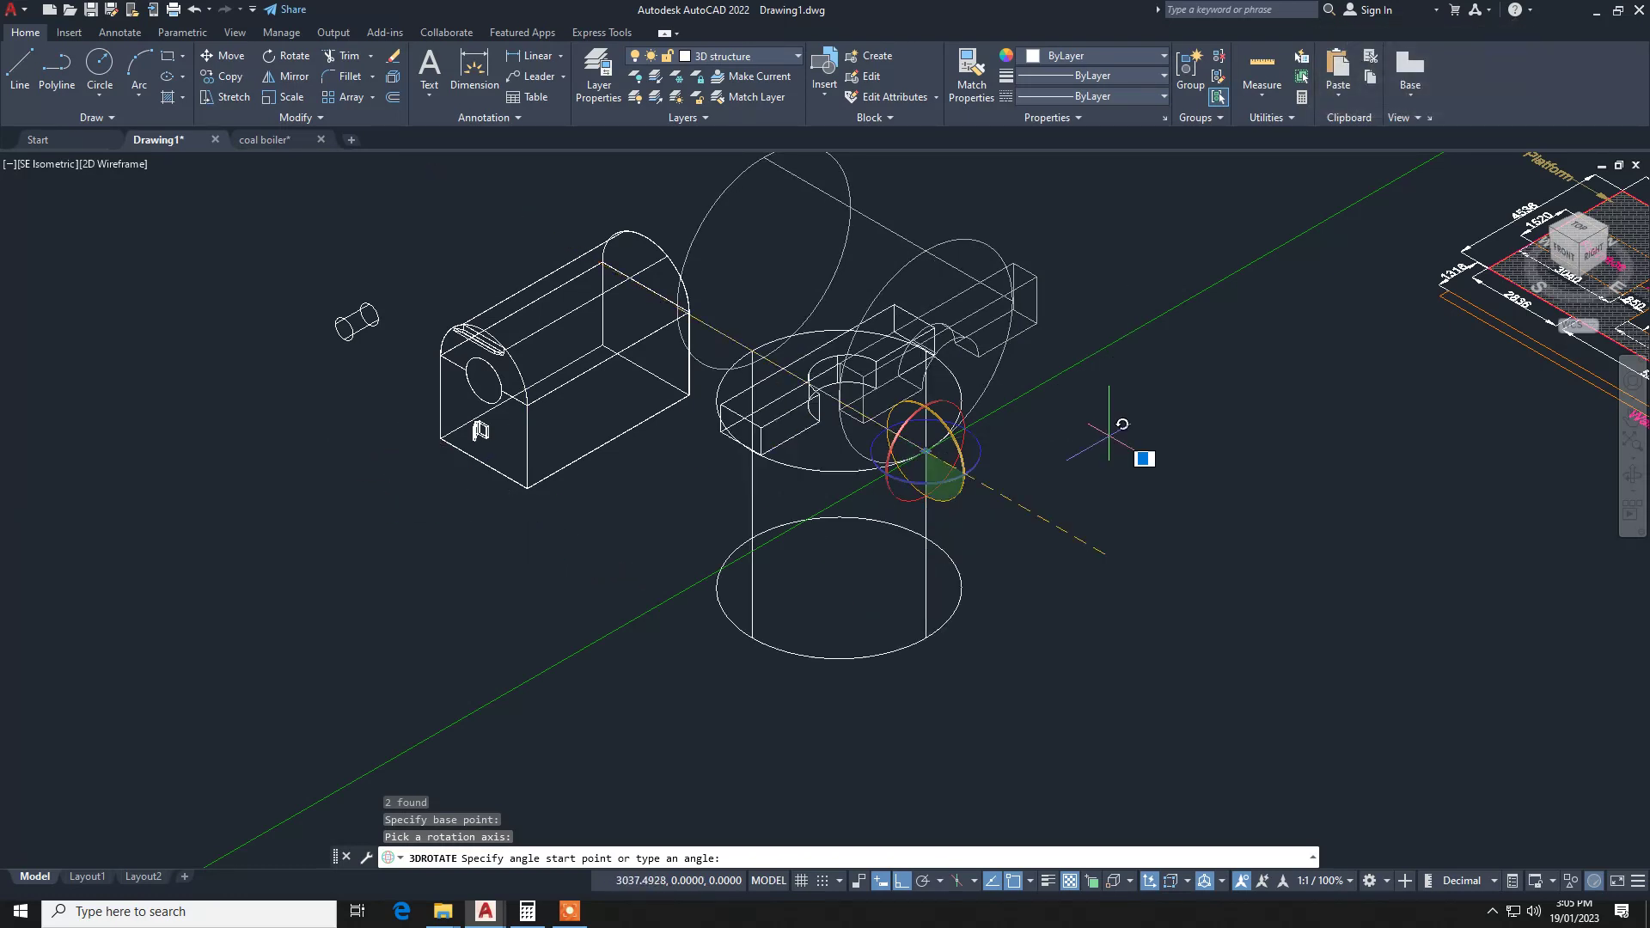
{"action": "key", "text": "Escape"}
Rotate the drum and saddle 90° about the vertical axis.
{"action": "left_click", "coordinate": [1098, 306]}
{"action": "left_click", "coordinate": [854, 479]}
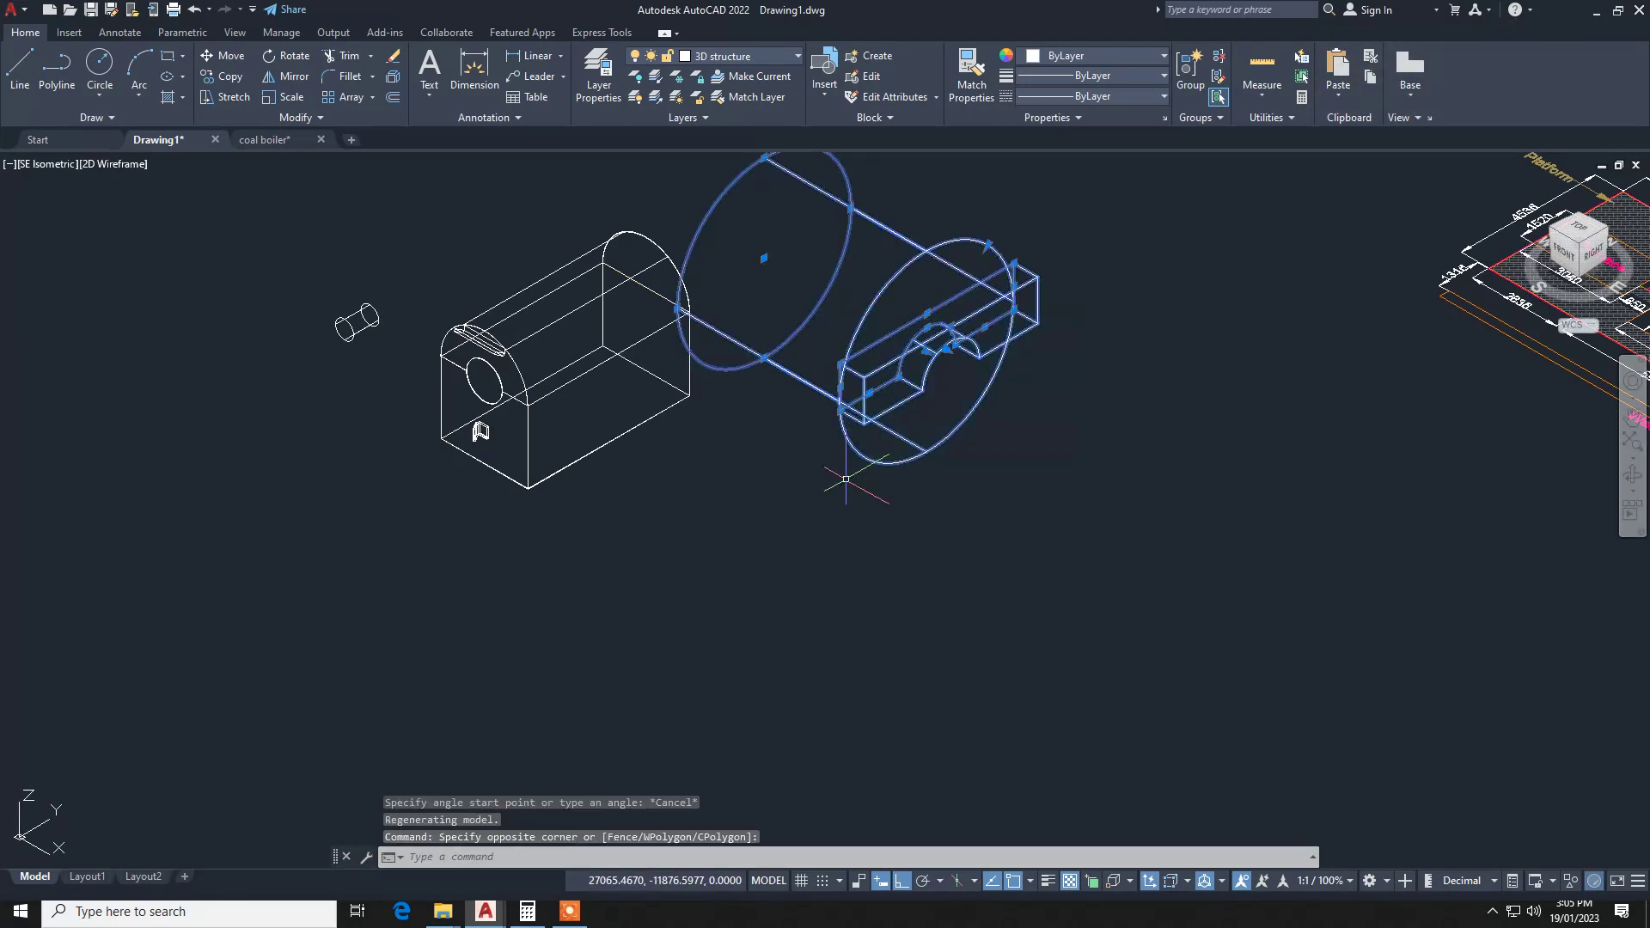
{"action": "type", "text": "33drotate"}
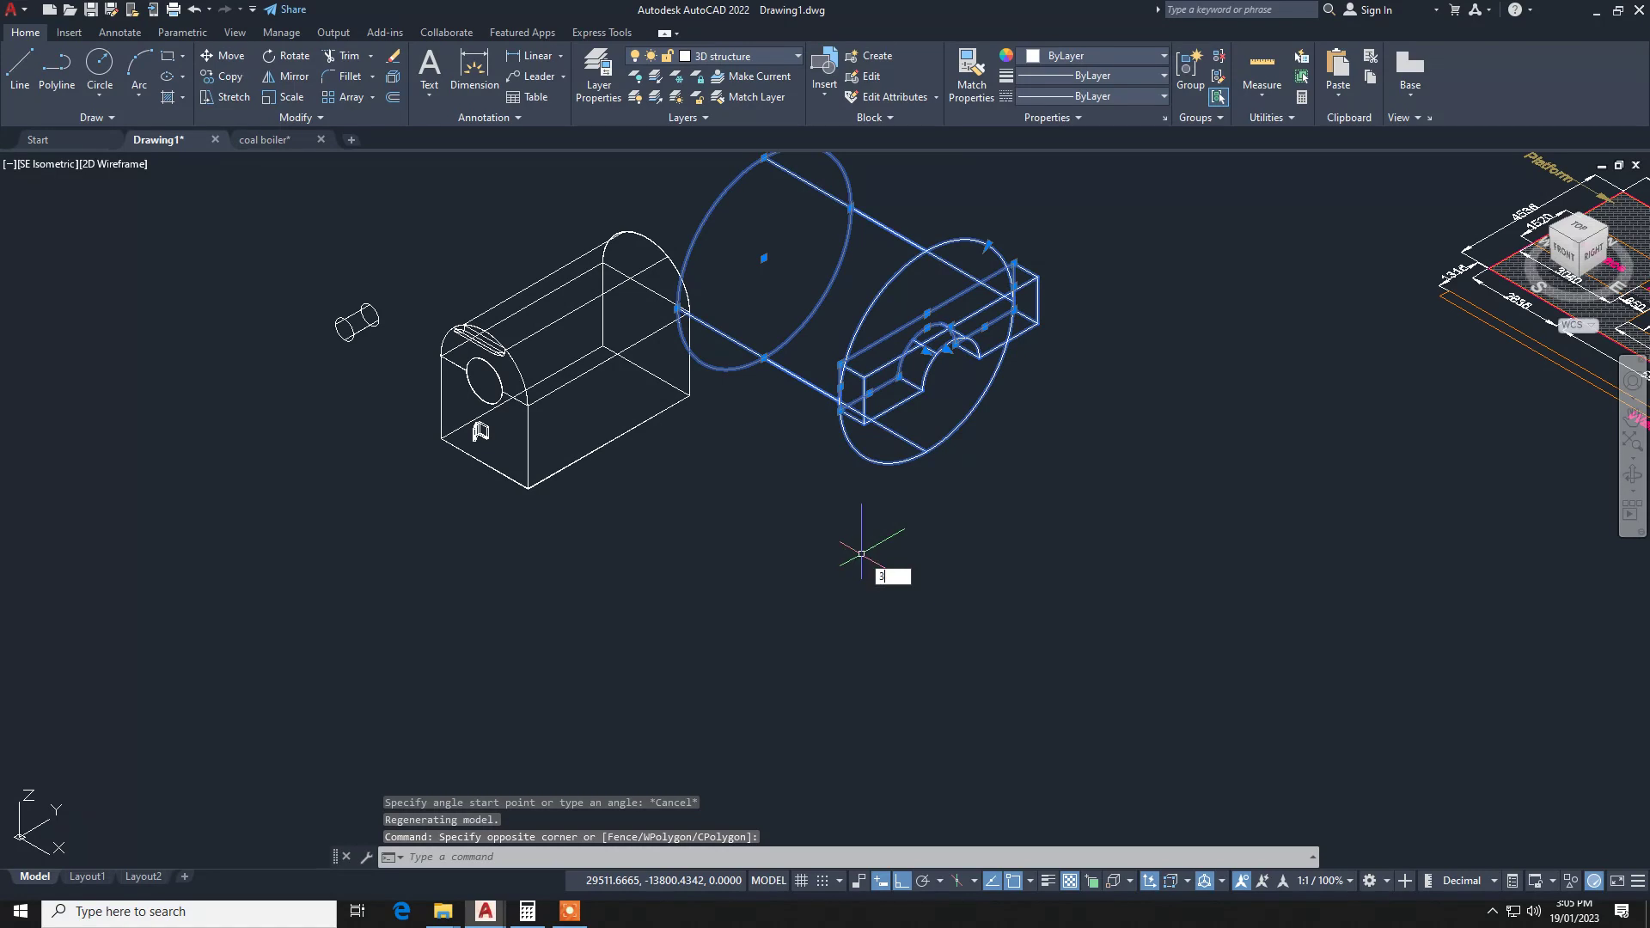
{"action": "key", "text": "Return"}
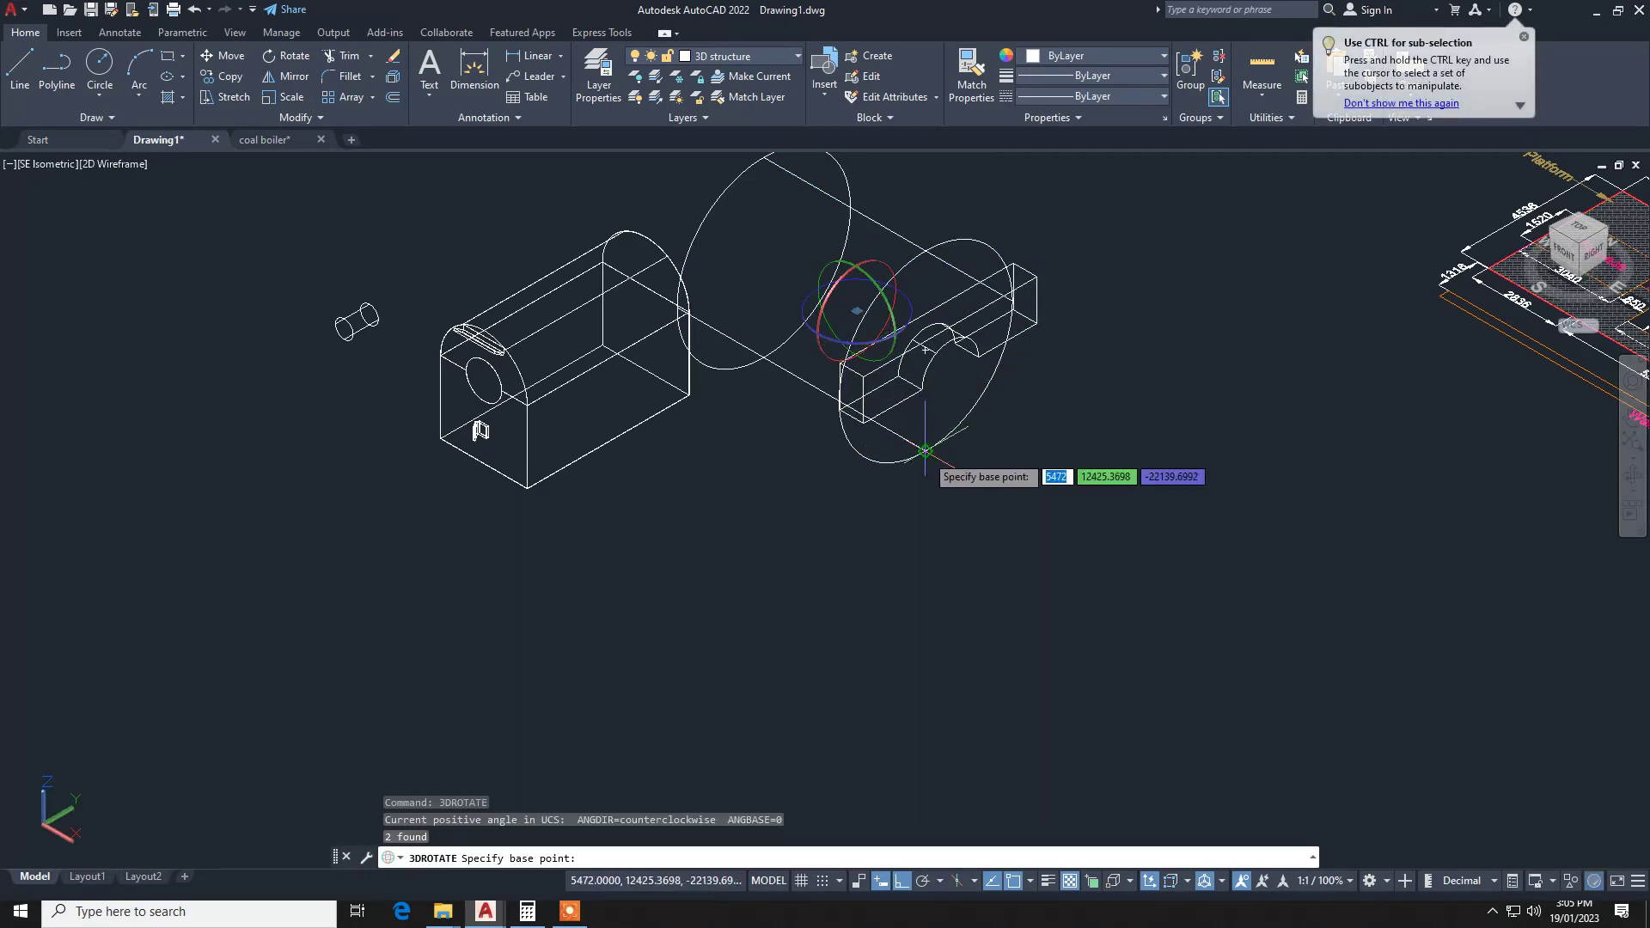
{"action": "left_click", "coordinate": [925, 450]}
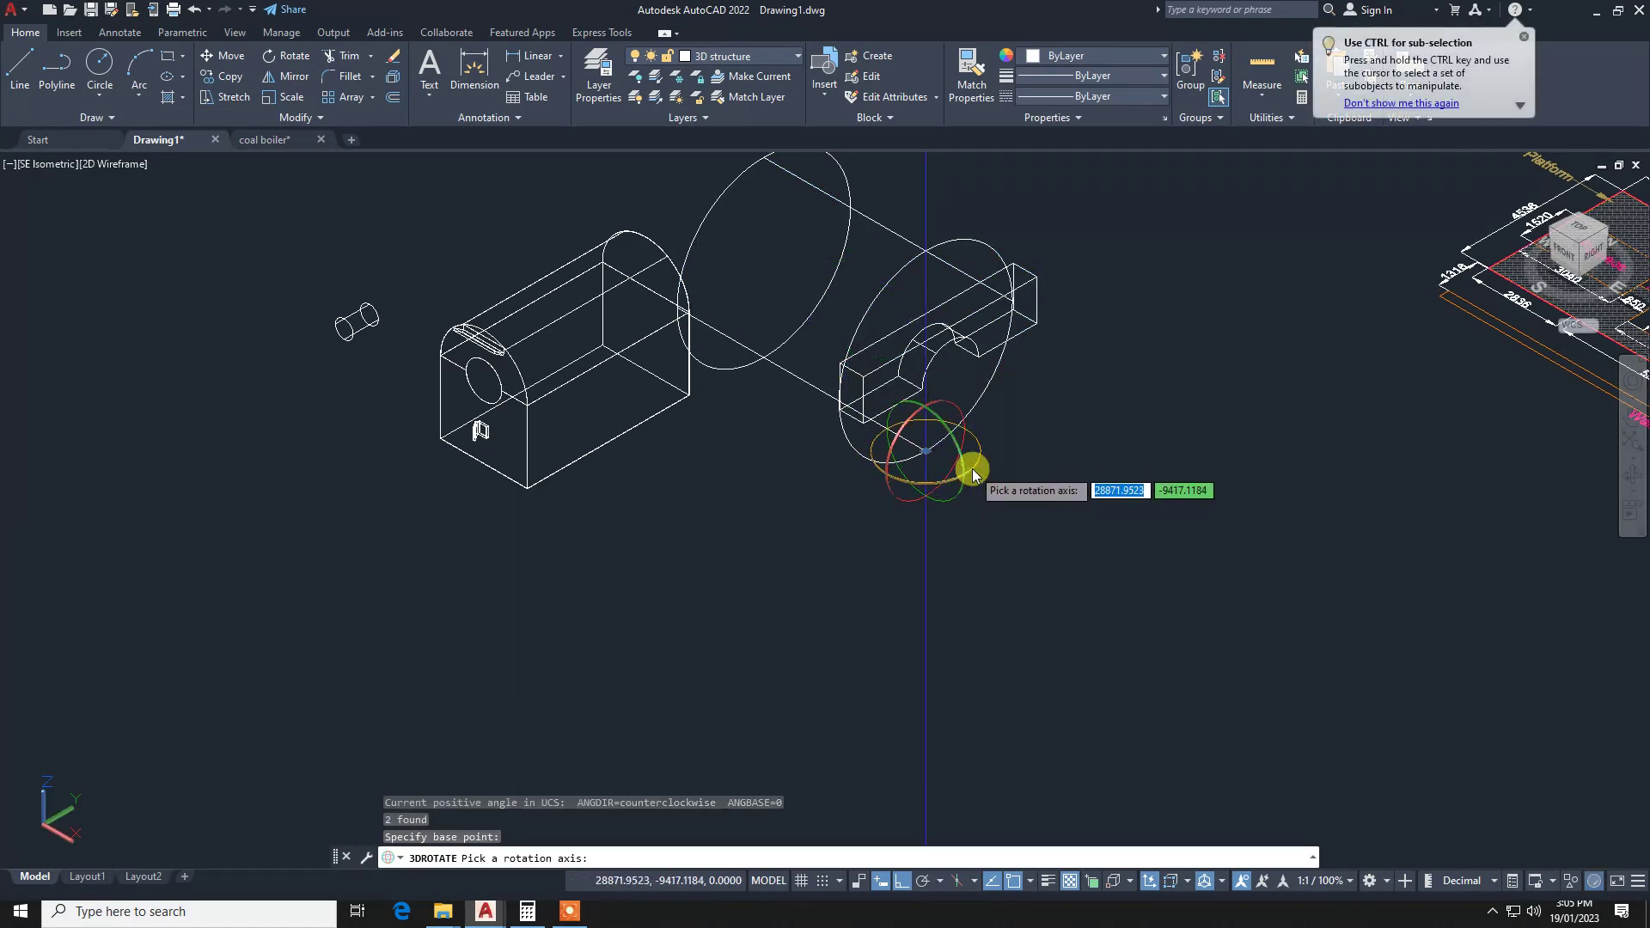
{"action": "left_click", "coordinate": [966, 469]}
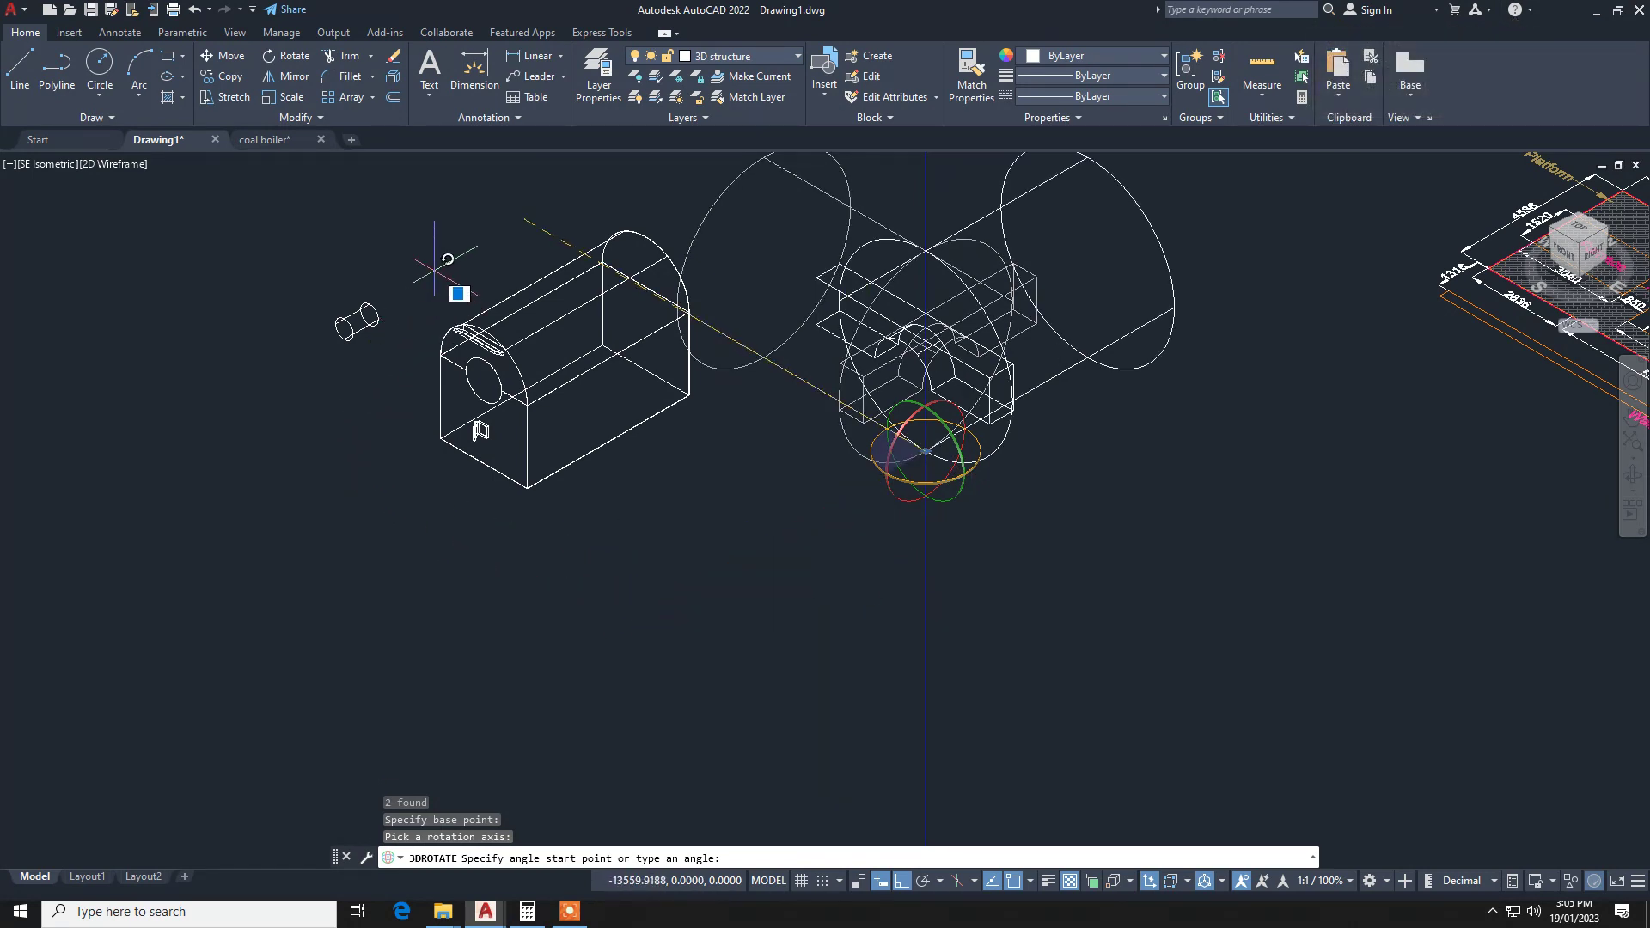
{"action": "type", "text": "90"}
{"action": "key", "text": "Return"}
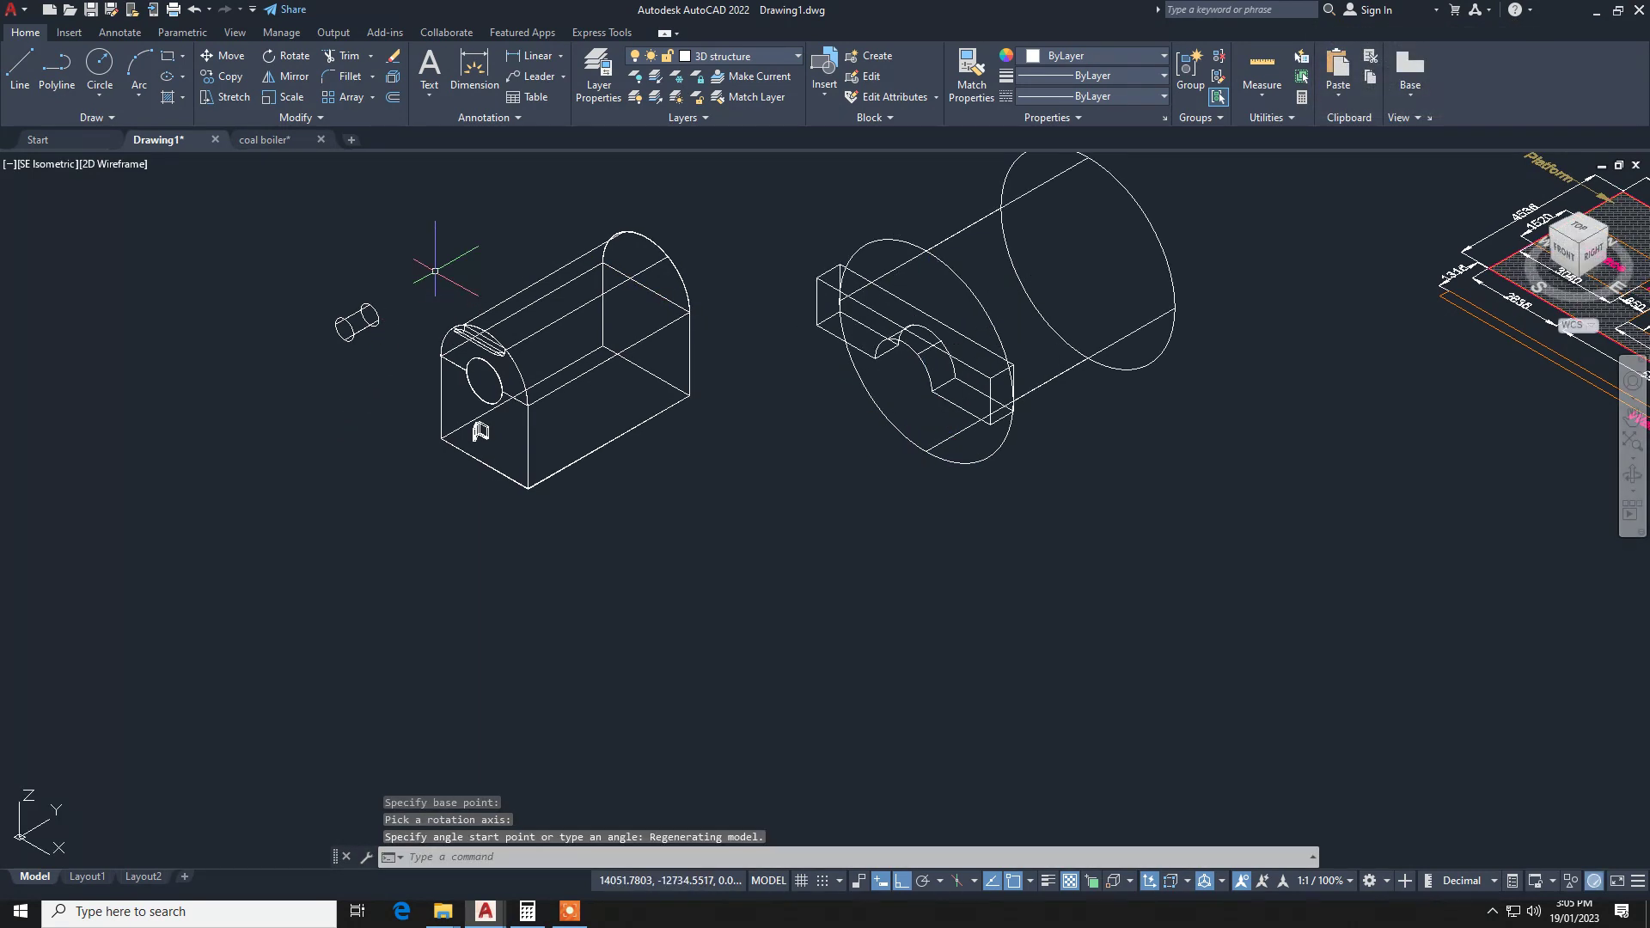
{"action": "middle_click_drag", "start_coordinate": [901, 391], "coordinate": [666, 522]}
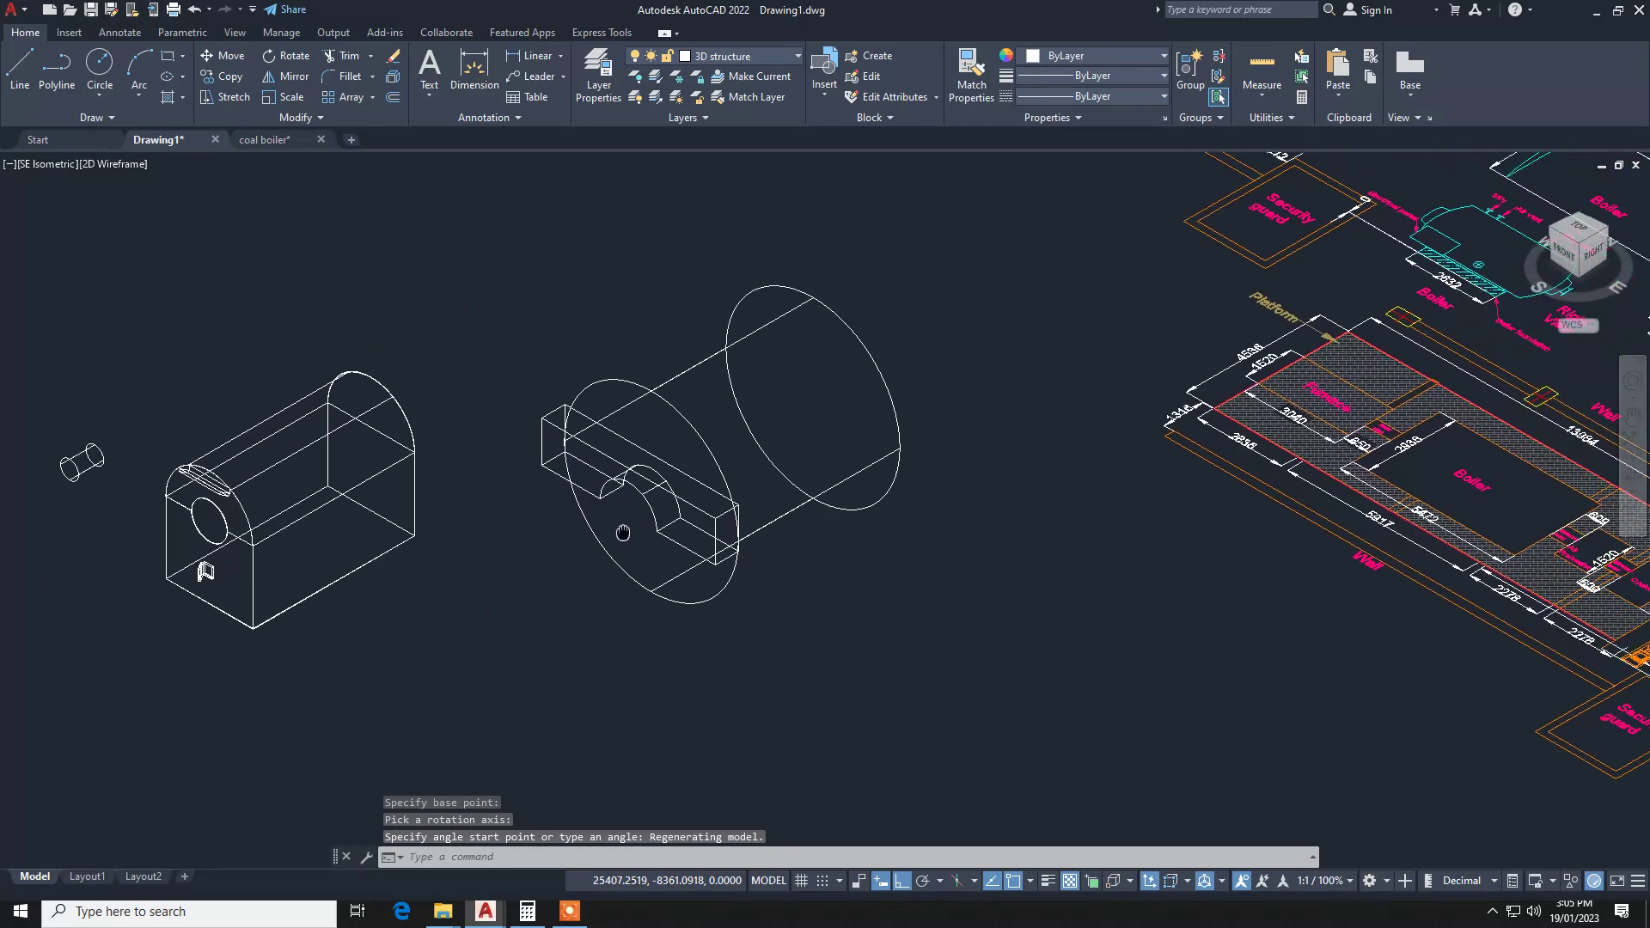
Copy the notched saddle block to the drum's other end as a second support.
{"action": "left_click", "coordinate": [666, 521]}
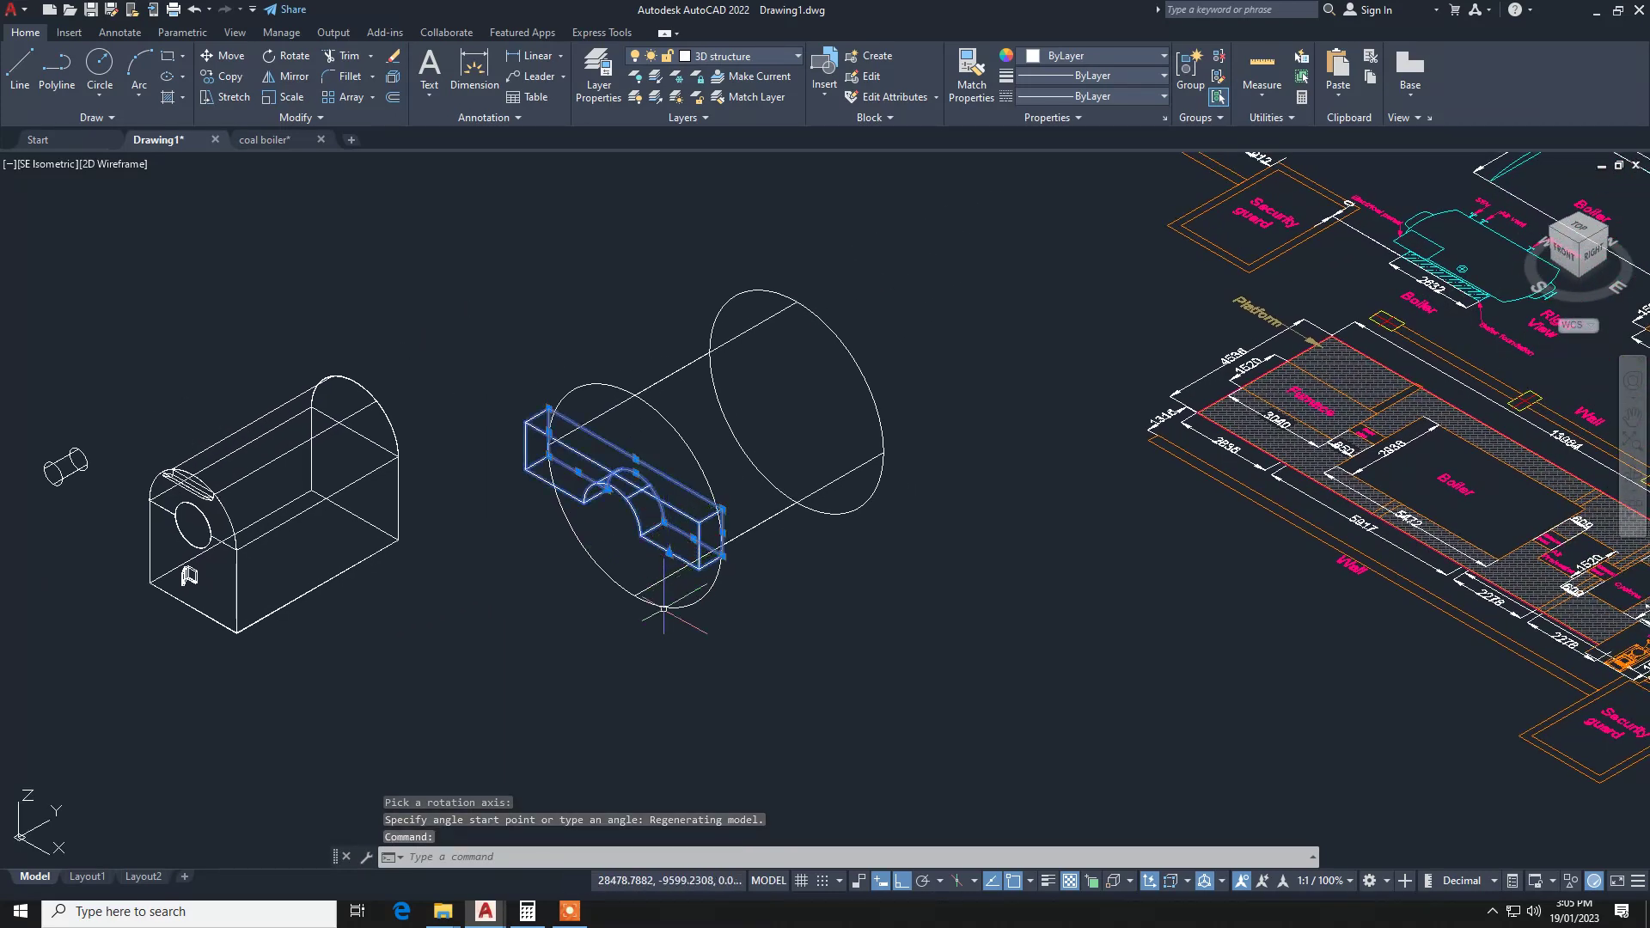
{"action": "type", "text": "Co"}
{"action": "key", "text": "Return"}
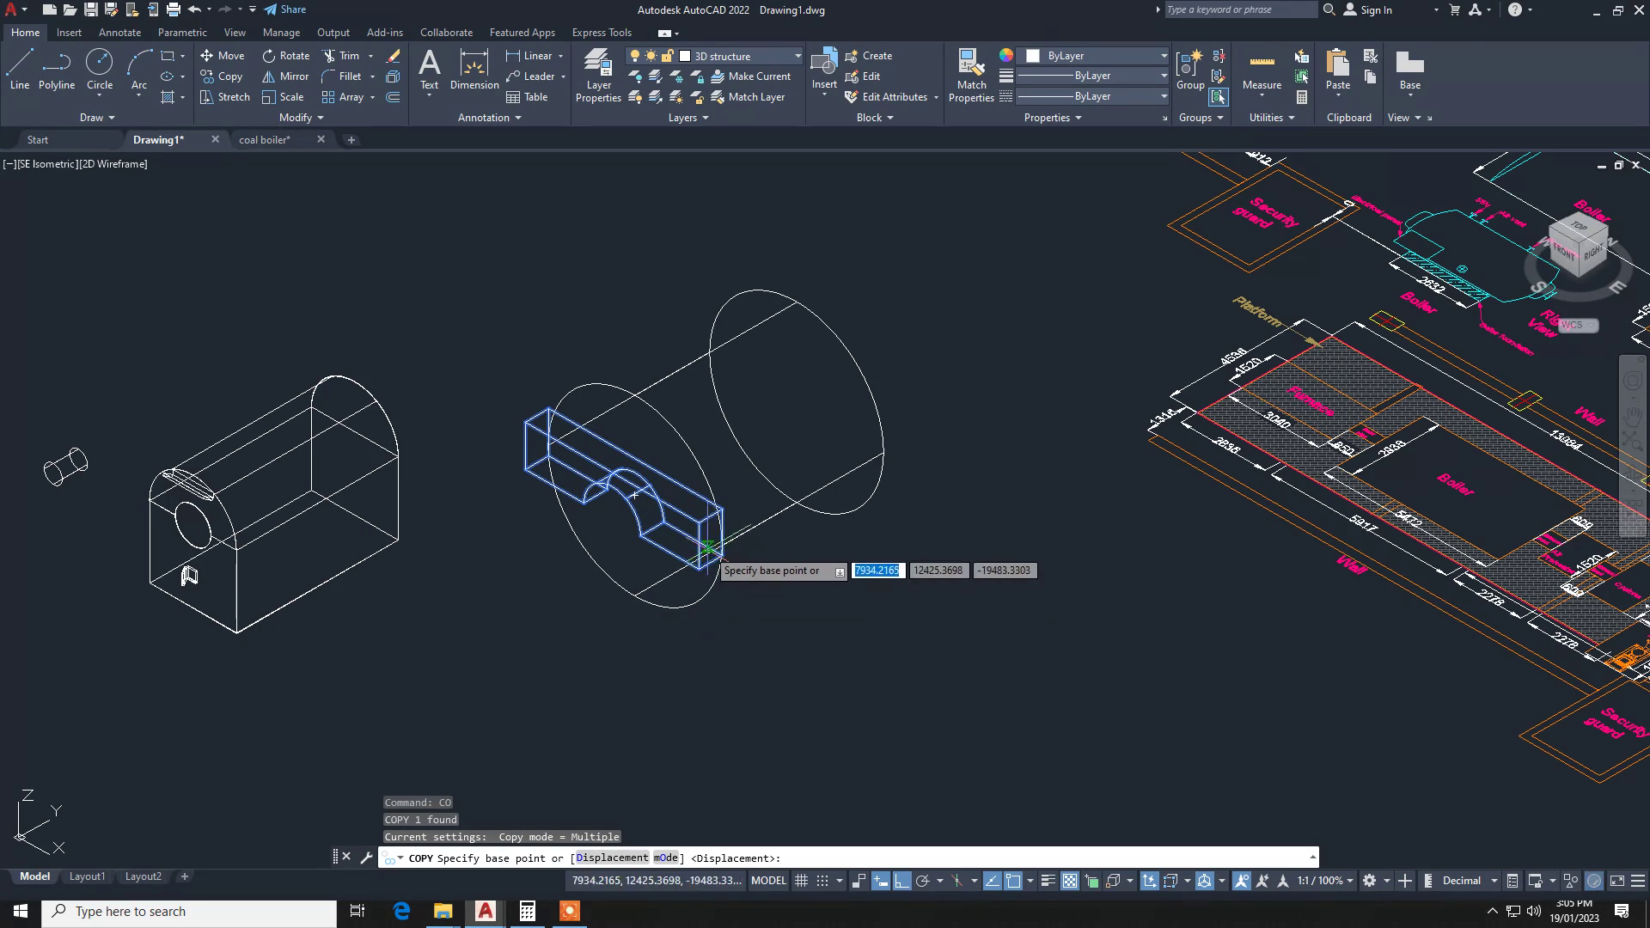
{"action": "left_click", "coordinate": [711, 531]}
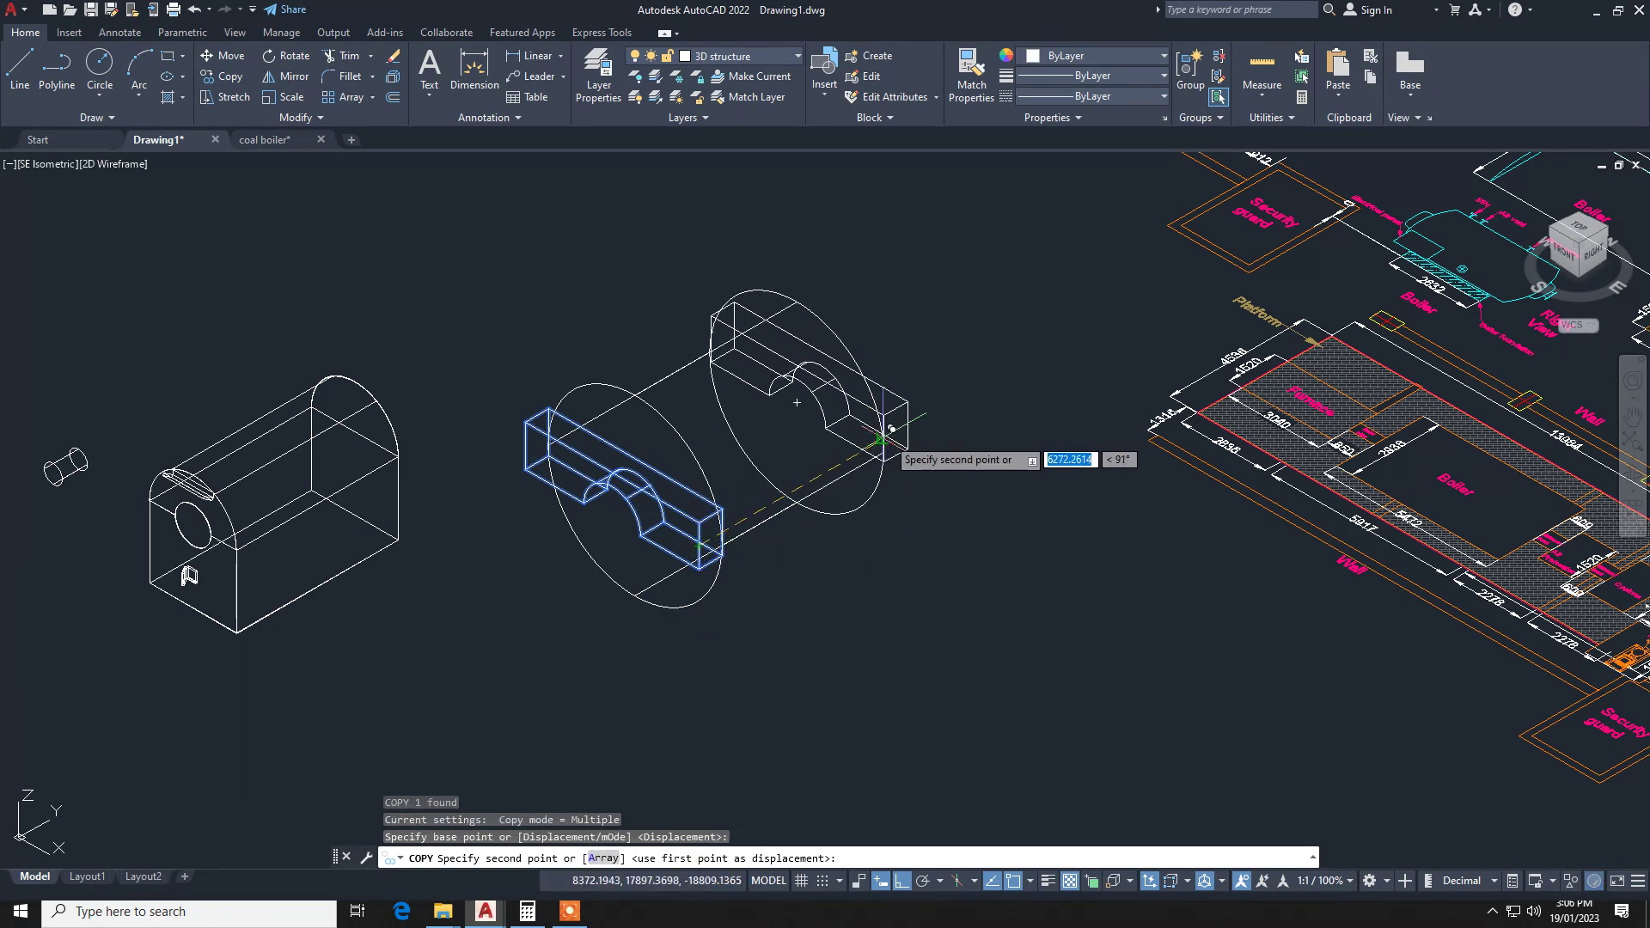
{"action": "left_click", "coordinate": [884, 440]}
{"action": "key", "text": "Escape"}
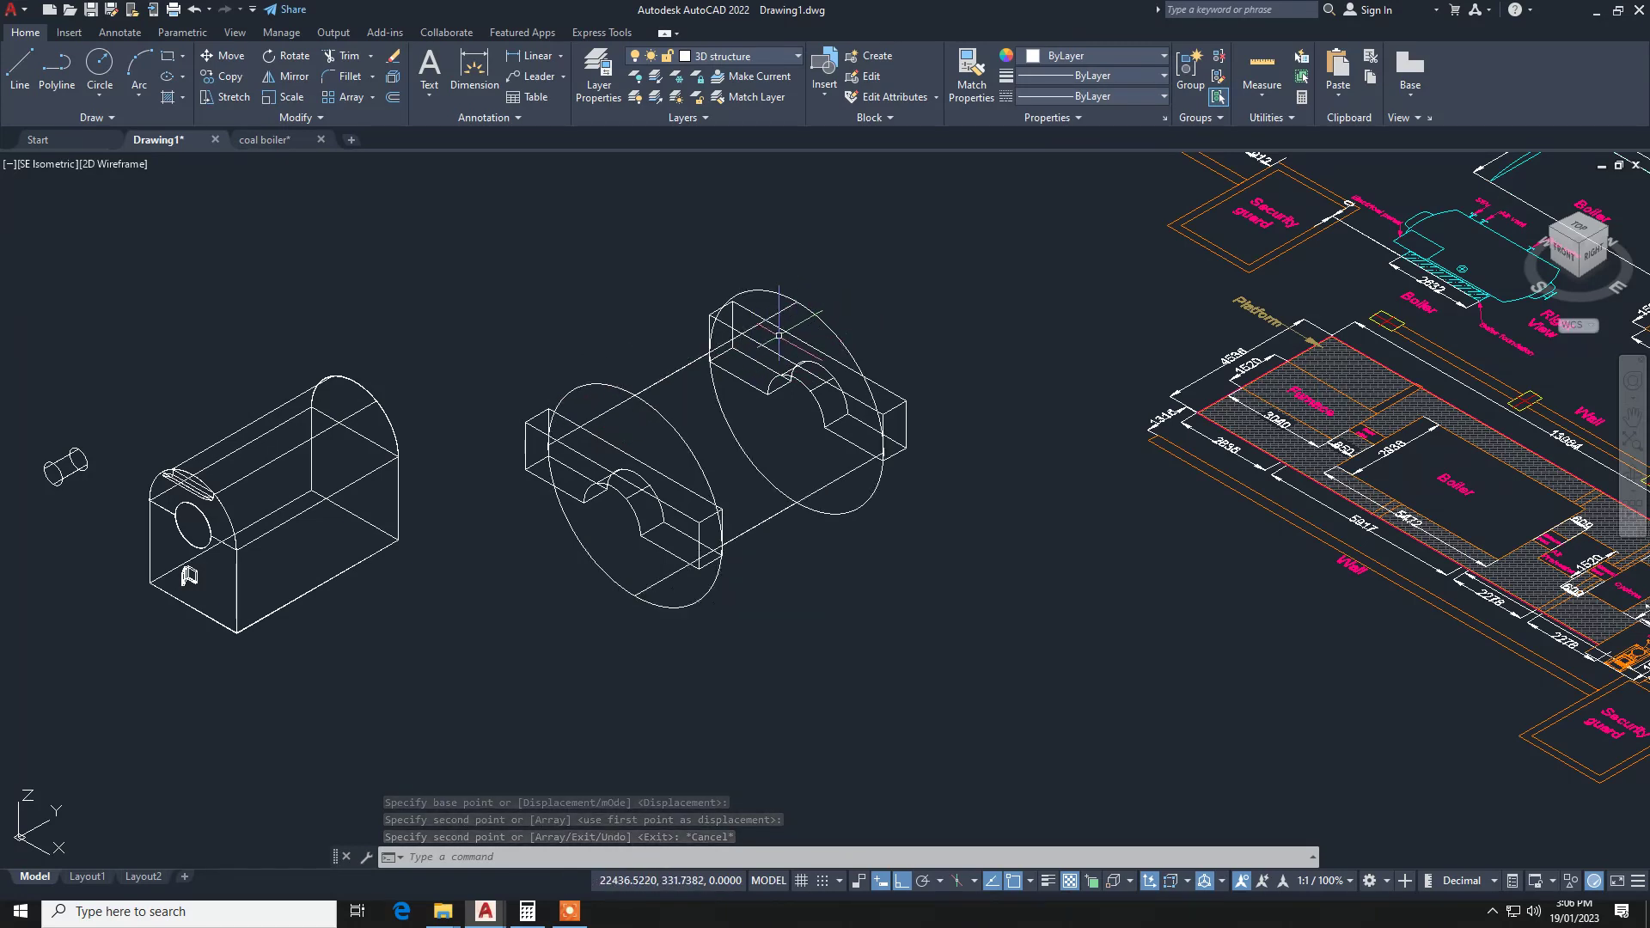
{"action": "middle_click_drag", "start_coordinate": [343, 457], "coordinate": [567, 401]}
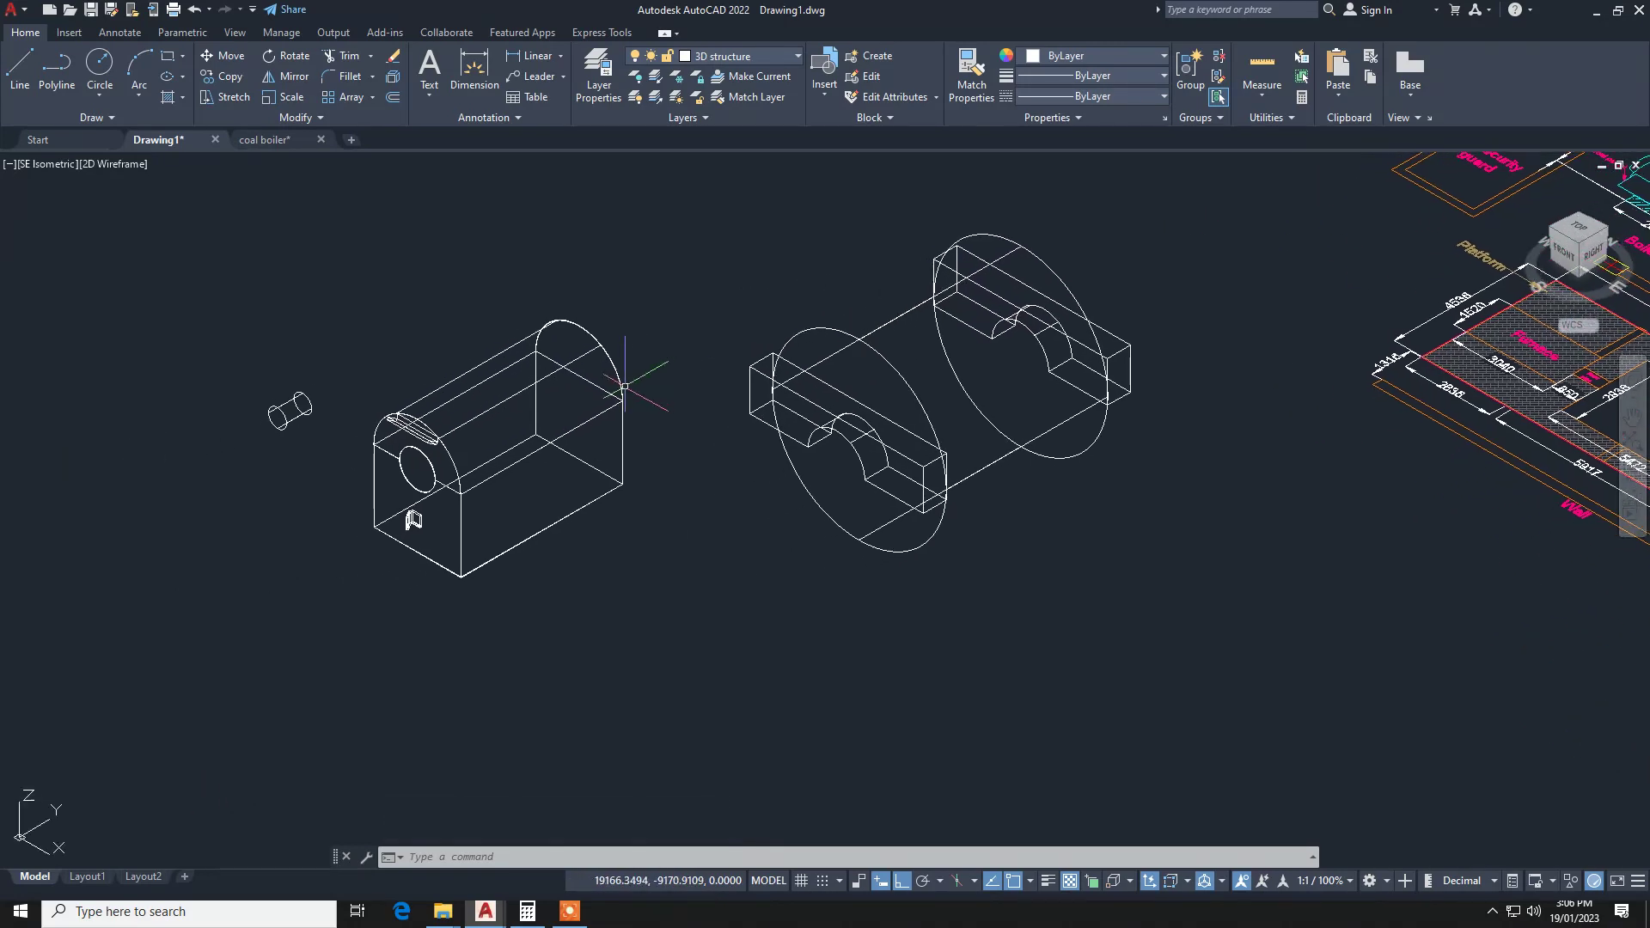
Move the small pipe cylinder onto the boiler body's upper rear end, then select the drum assembly.
{"action": "left_click", "coordinate": [301, 364]}
{"action": "left_click", "coordinate": [223, 462]}
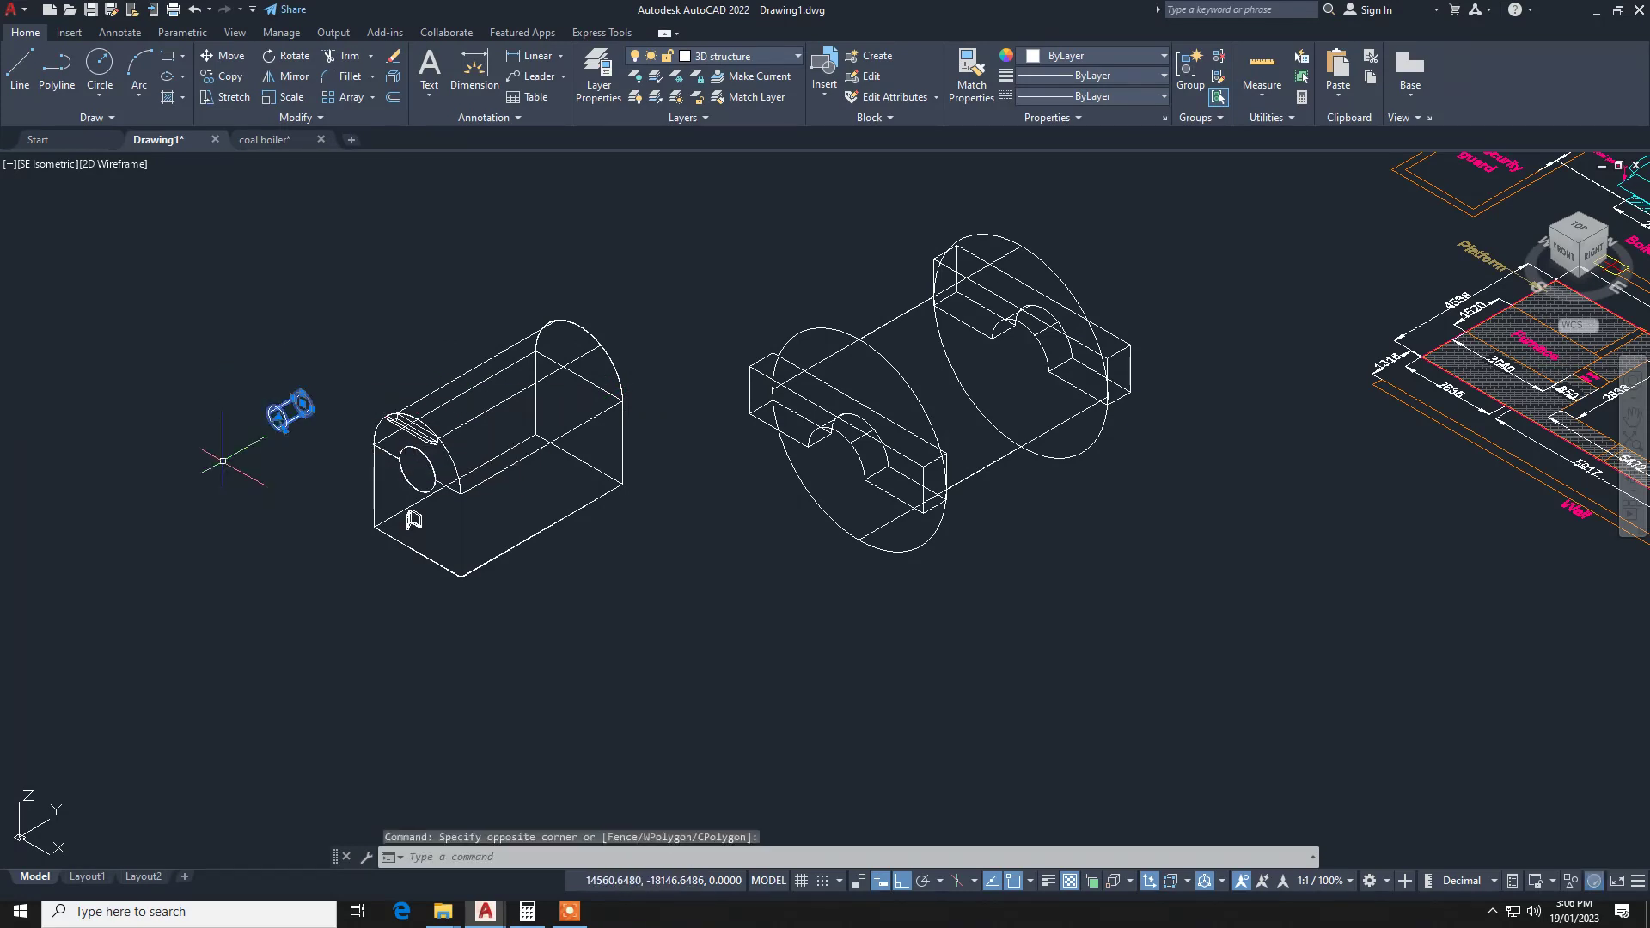
{"action": "type", "text": "m"}
{"action": "key", "text": "Return"}
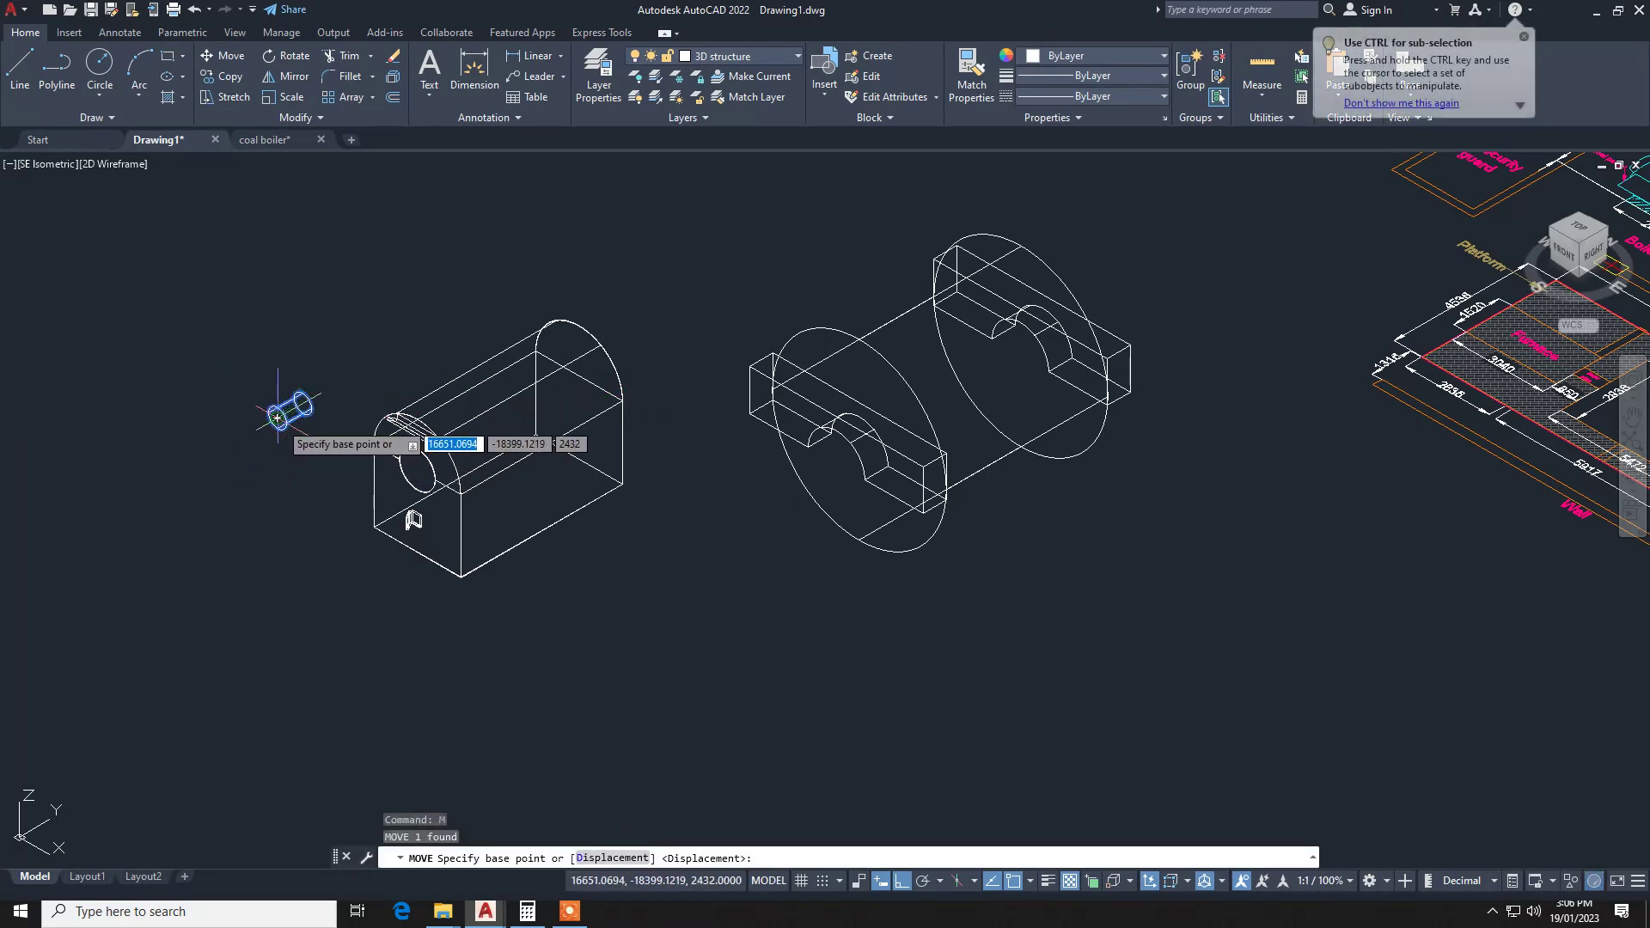
{"action": "left_click", "coordinate": [277, 418]}
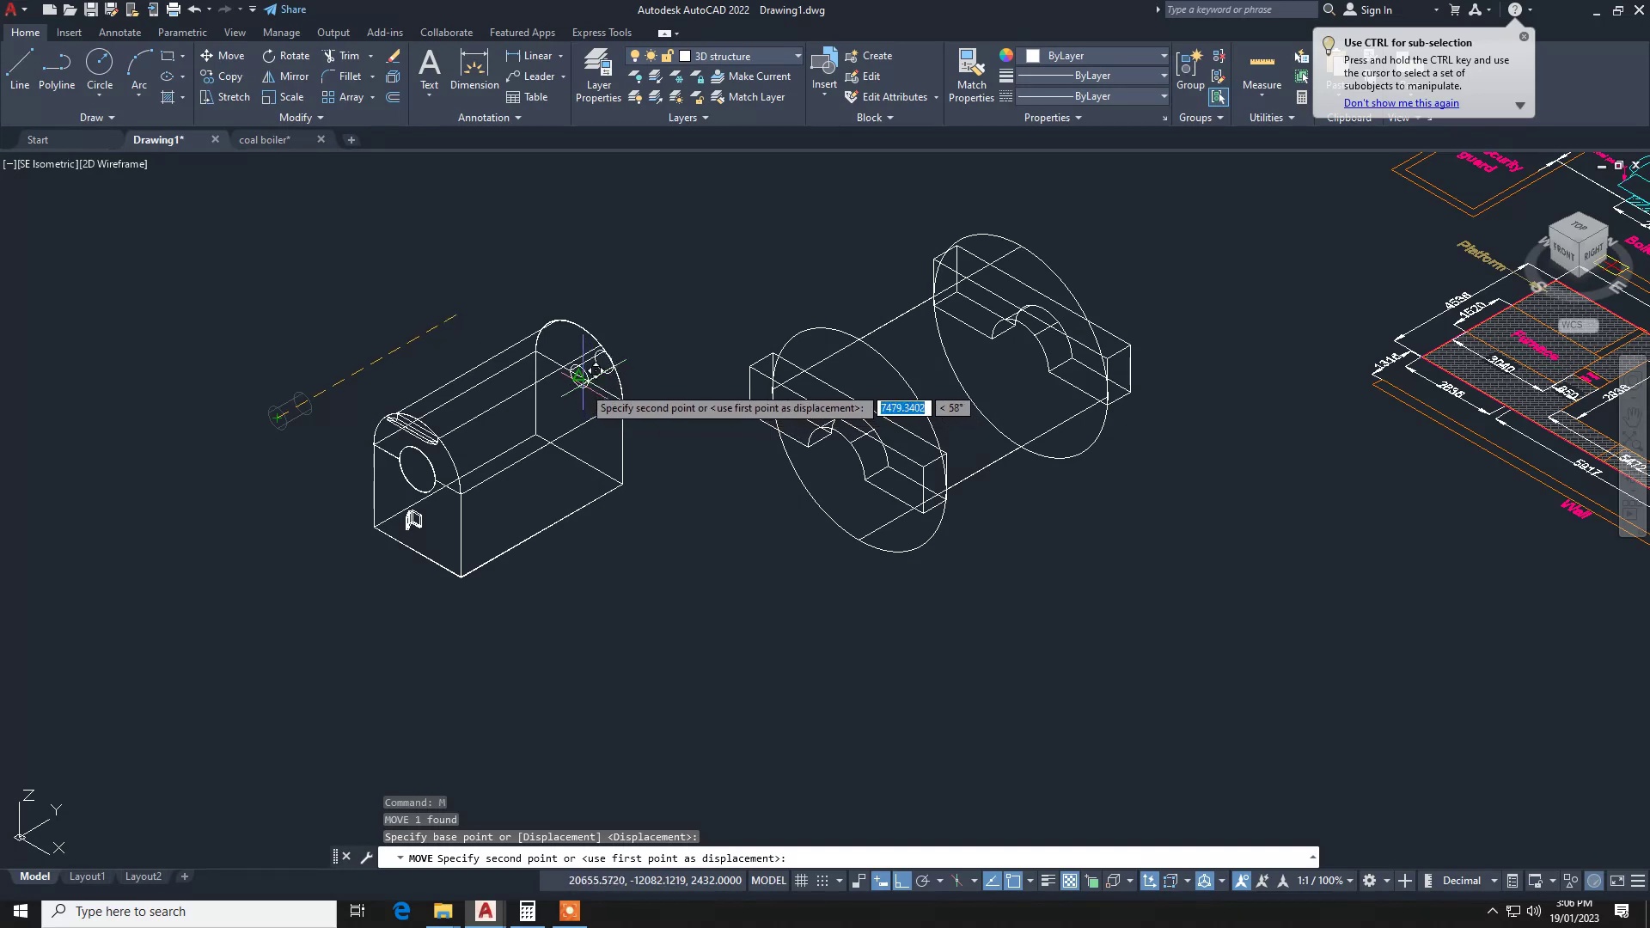
{"action": "left_click", "coordinate": [602, 378]}
{"action": "key", "text": "Escape"}
{"action": "key", "text": "Escape"}
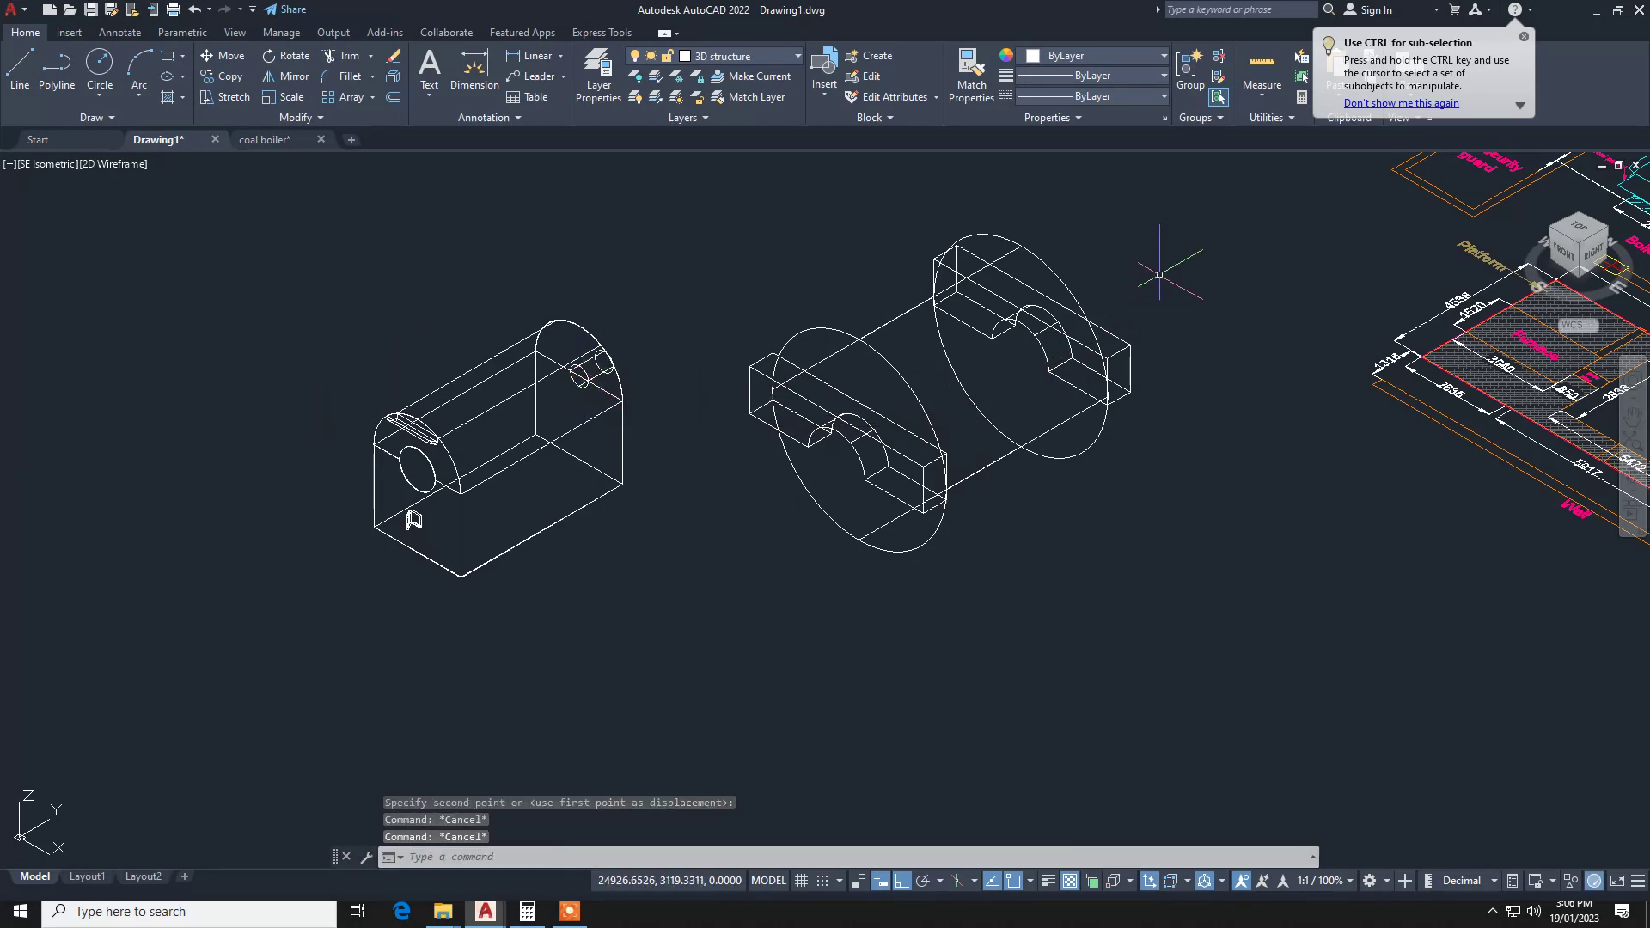
{"action": "left_click", "coordinate": [1159, 274]}
{"action": "left_click", "coordinate": [759, 561]}
Move the drum and saddles so the saddle meets the pipe end.
{"action": "type", "text": "m"}
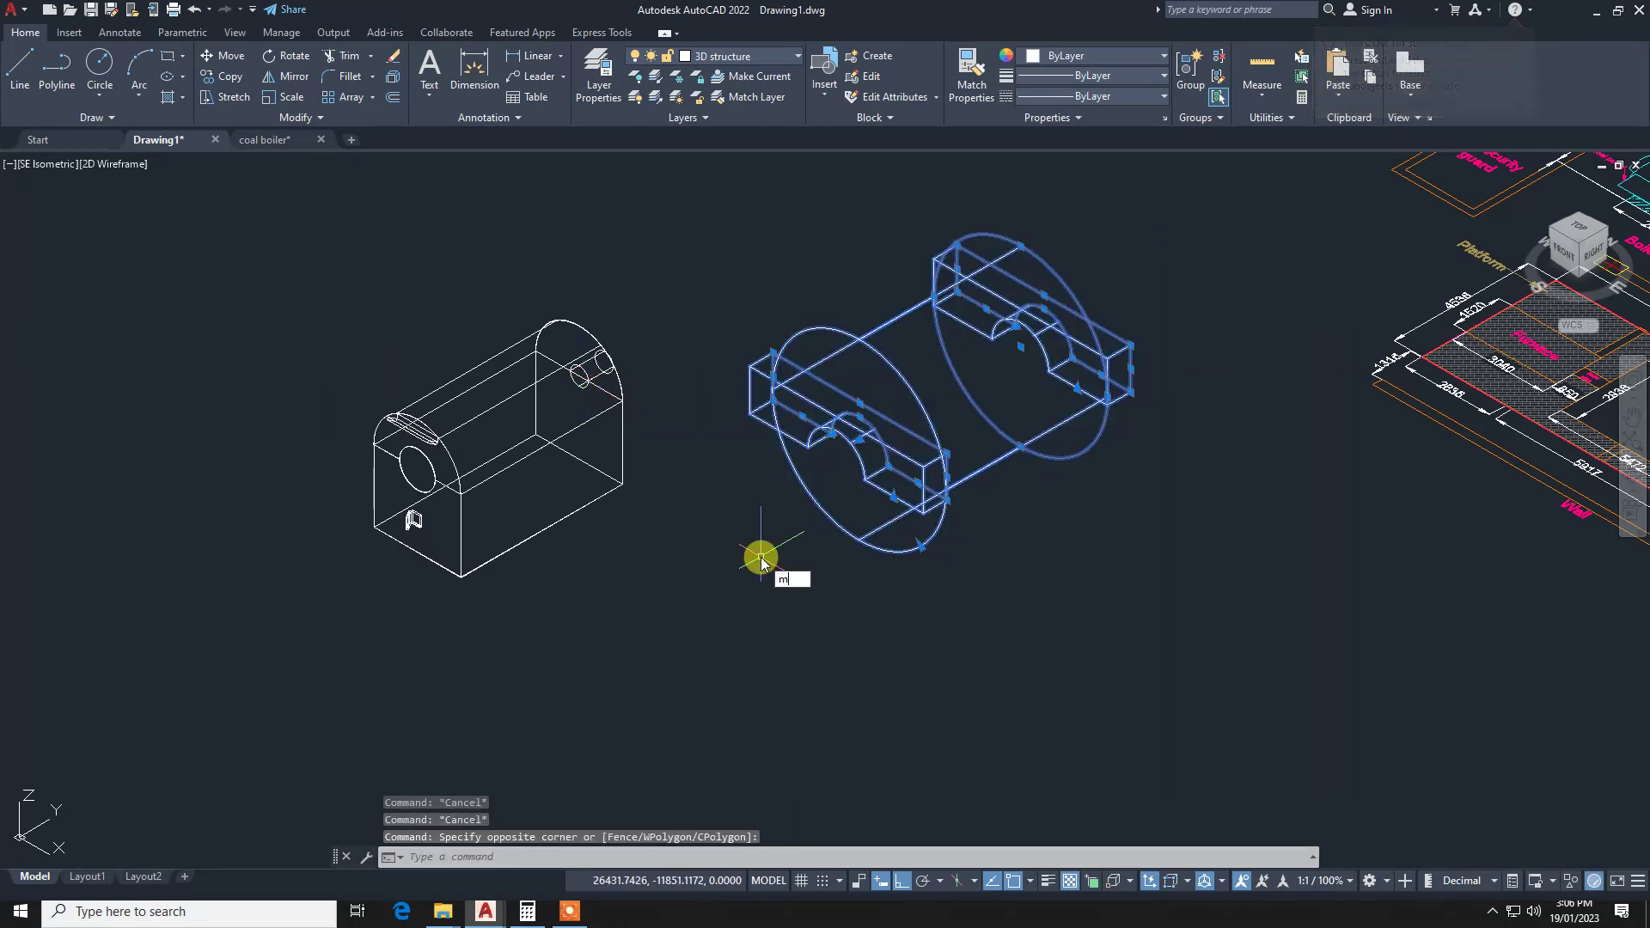
{"action": "key", "text": "Return"}
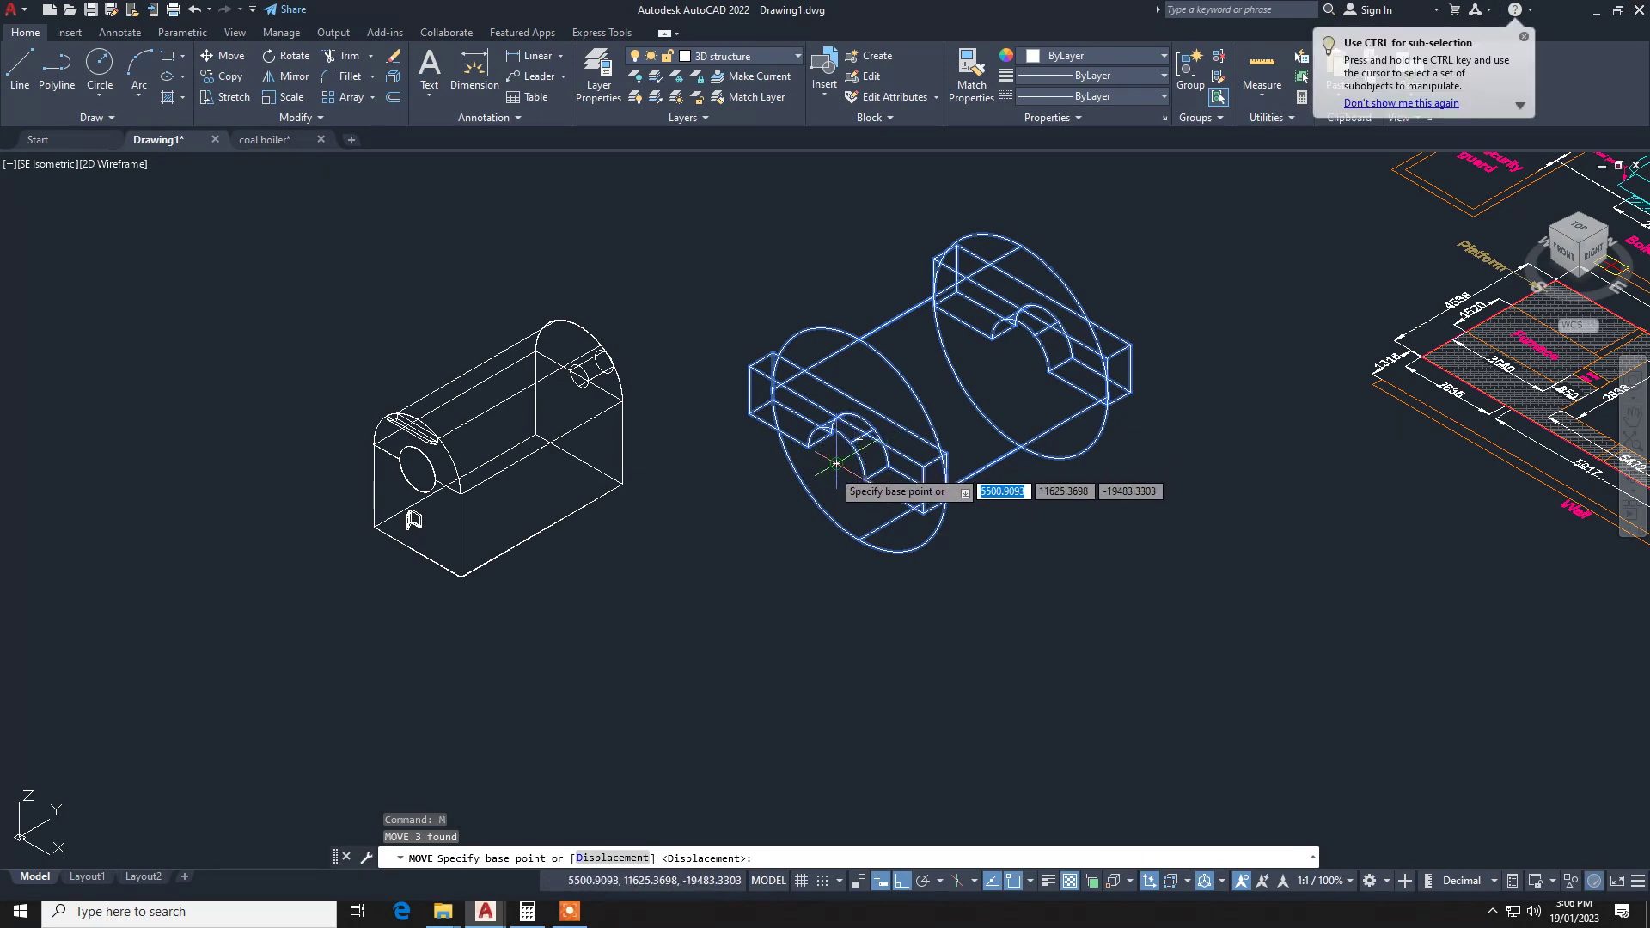
{"action": "left_click", "coordinate": [836, 464]}
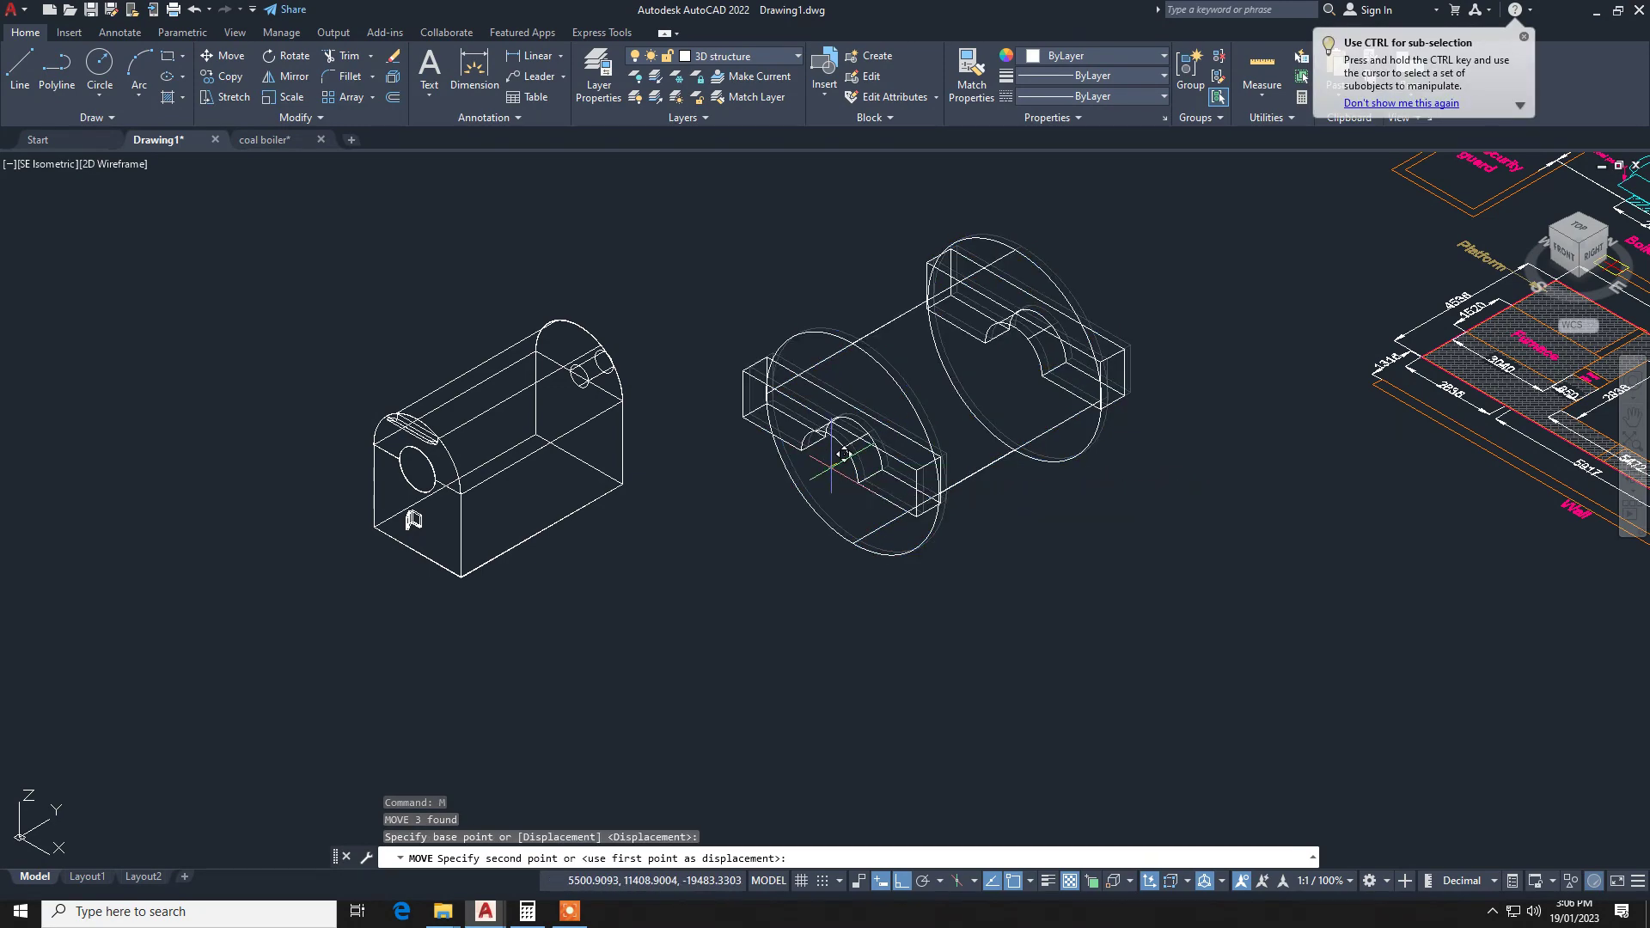
{"action": "left_click", "coordinate": [605, 361]}
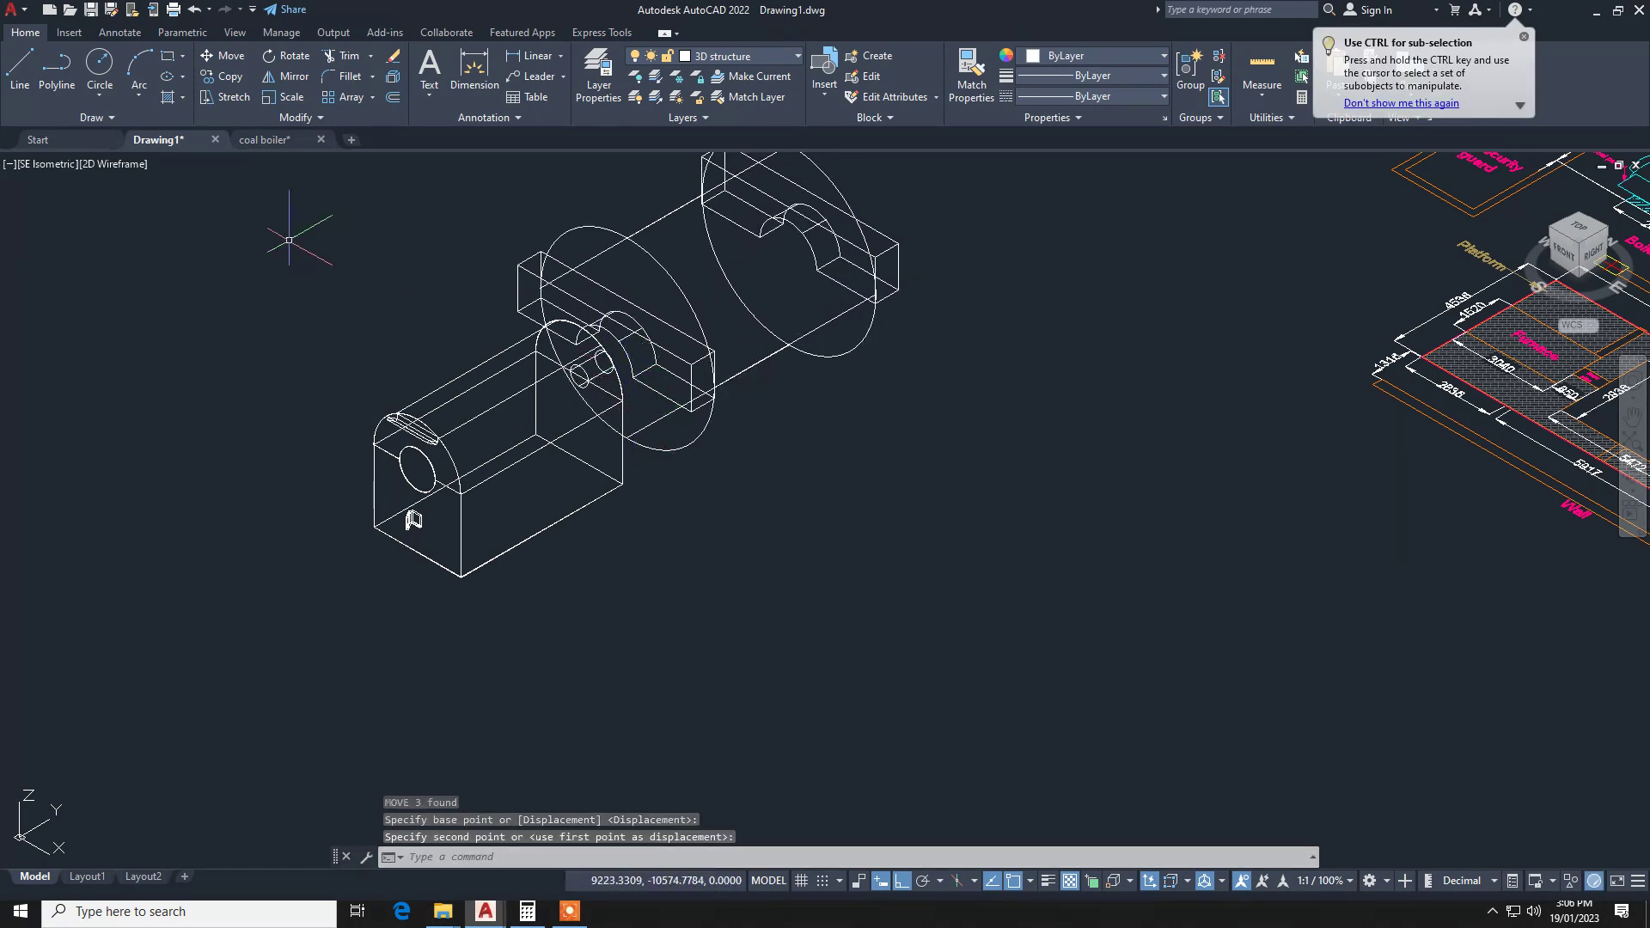
Switch the viewport to Shaded style and orbit to inspect the pipe joint.
{"action": "left_click", "coordinate": [95, 164]}
{"action": "left_click", "coordinate": [158, 283]}
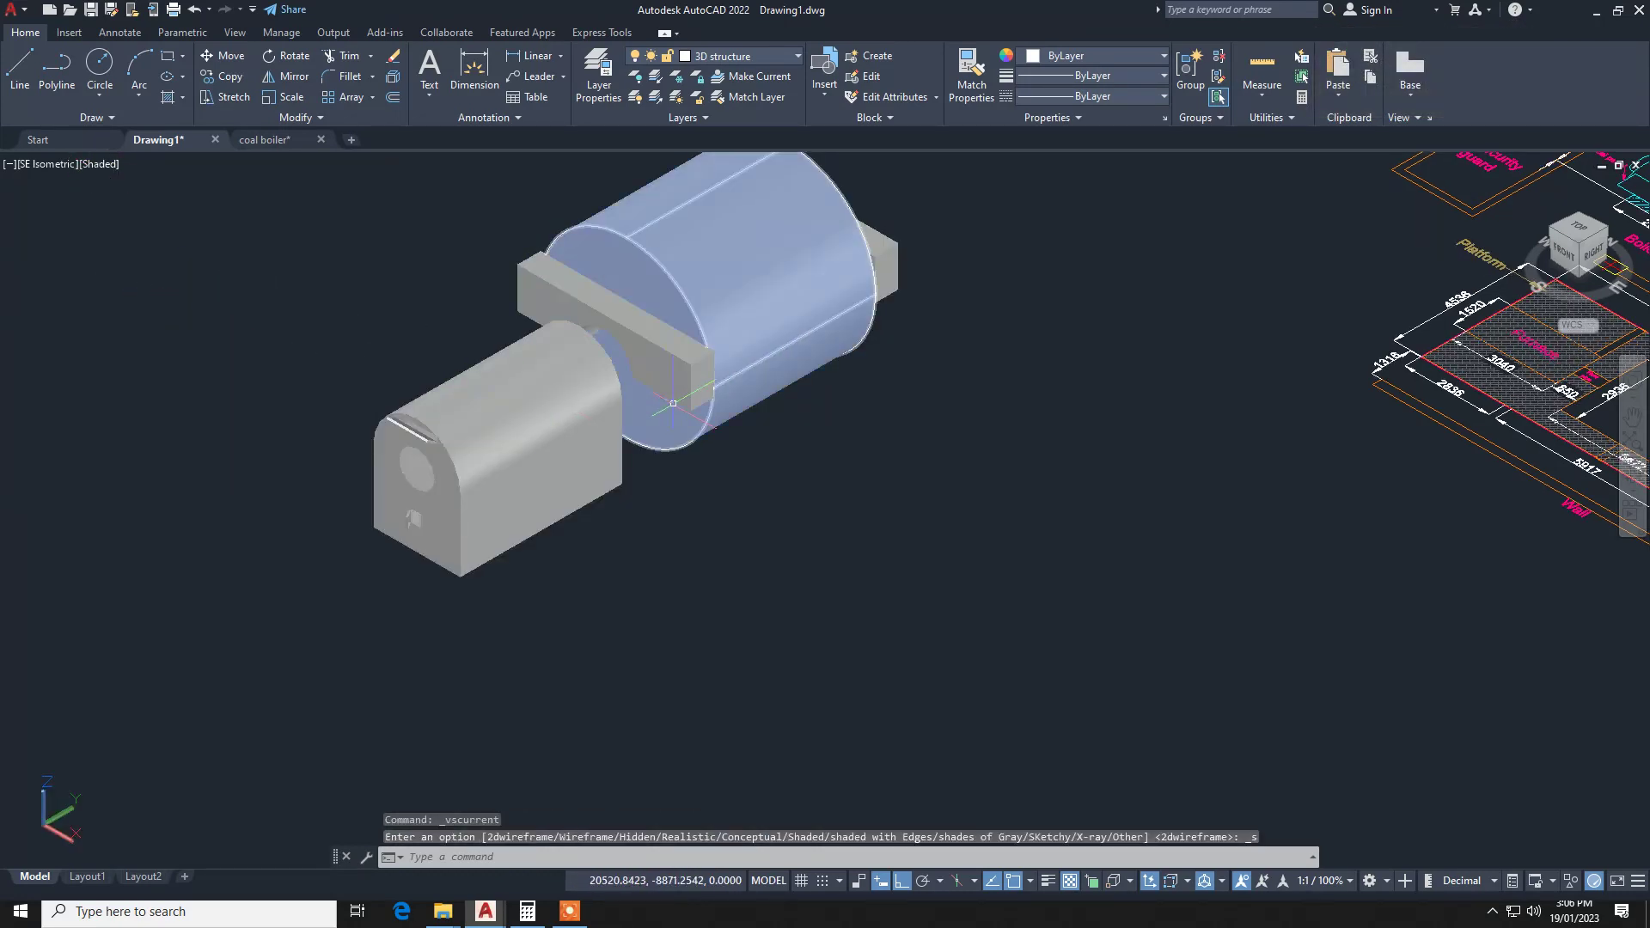
{"action": "scroll", "coordinate": [692, 378], "scroll_direction": "up", "scroll_amount": 3}
{"action": "scroll", "coordinate": [697, 357], "scroll_direction": "up", "scroll_amount": 2}
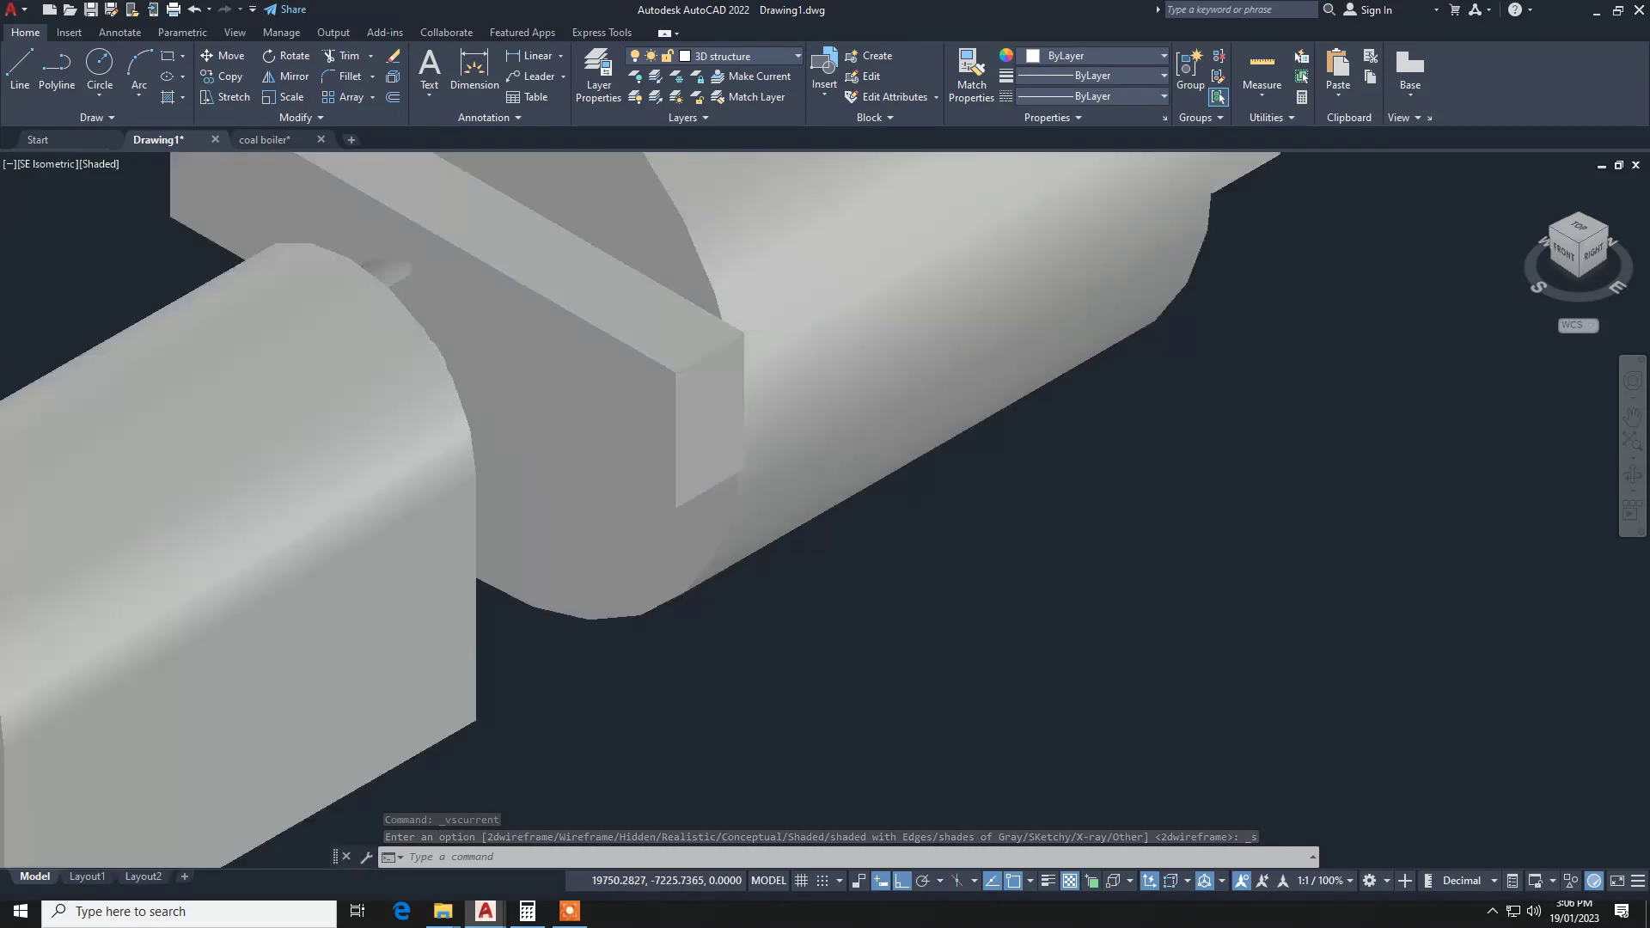
{"action": "scroll", "coordinate": [699, 362], "scroll_direction": "up", "scroll_amount": 1}
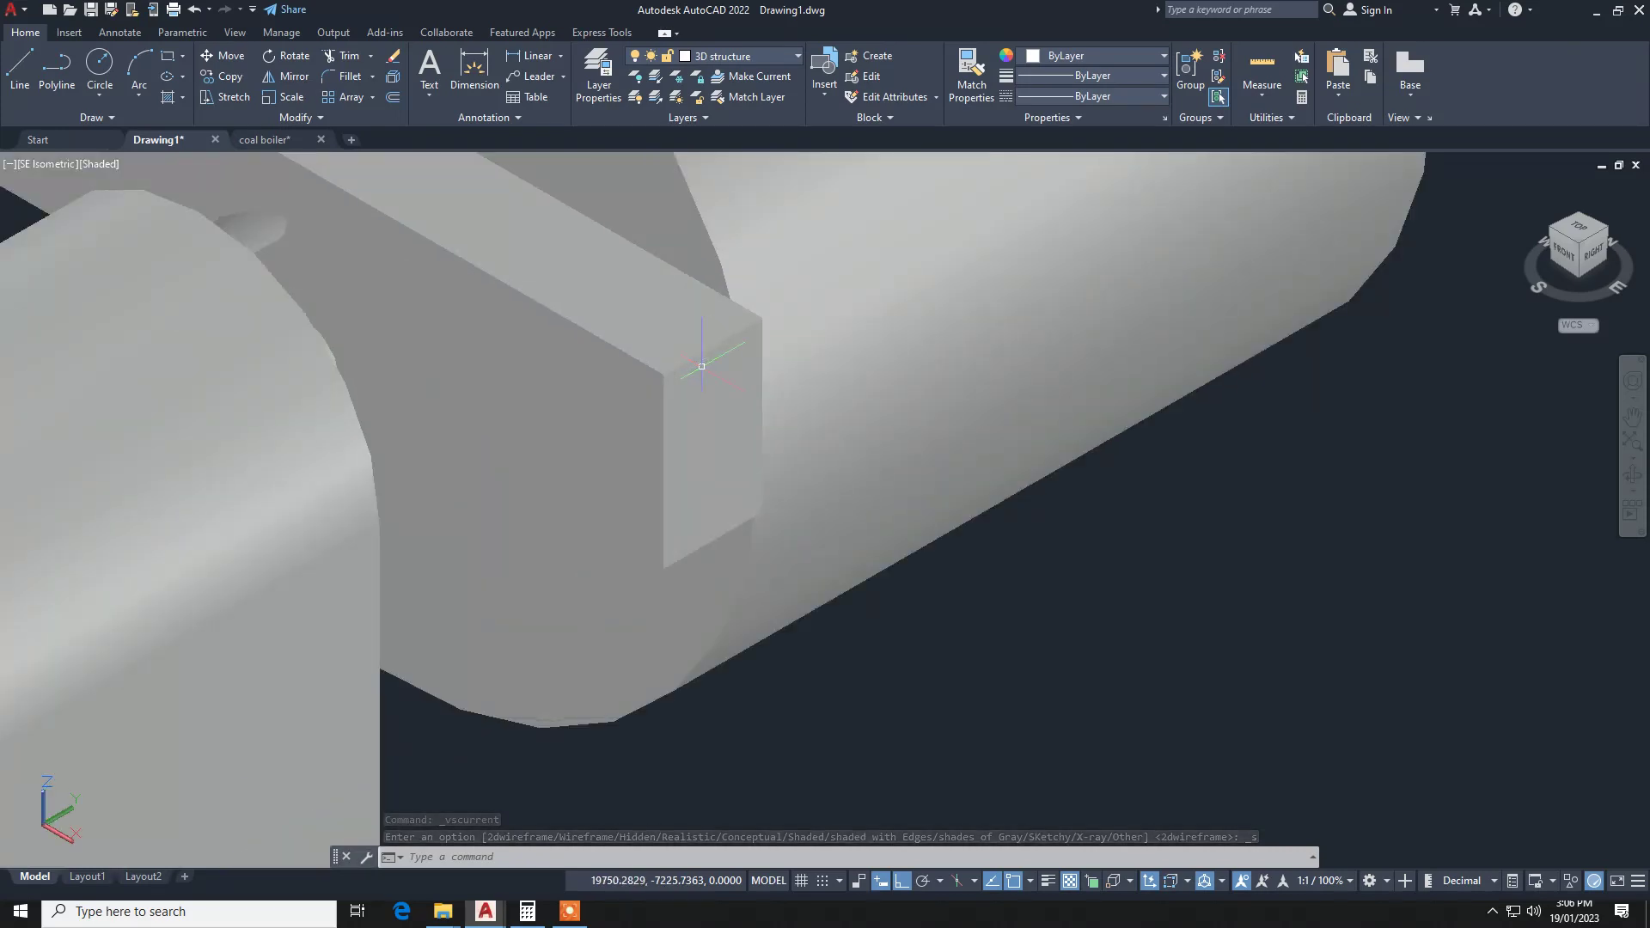
{"action": "left_click", "coordinate": [1621, 479]}
{"action": "mouse_move", "coordinate": [1264, 527]}
{"action": "left_mouse_down"}
{"action": "mouse_move", "coordinate": [1215, 590]}
{"action": "mouse_move", "coordinate": [1219, 617]}
{"action": "mouse_move", "coordinate": [1204, 591]}
{"action": "left_mouse_up"}
Press-pull one end face of the saddle support to lengthen it.
{"action": "key", "text": "Escape"}
{"action": "key", "text": "Escape"}
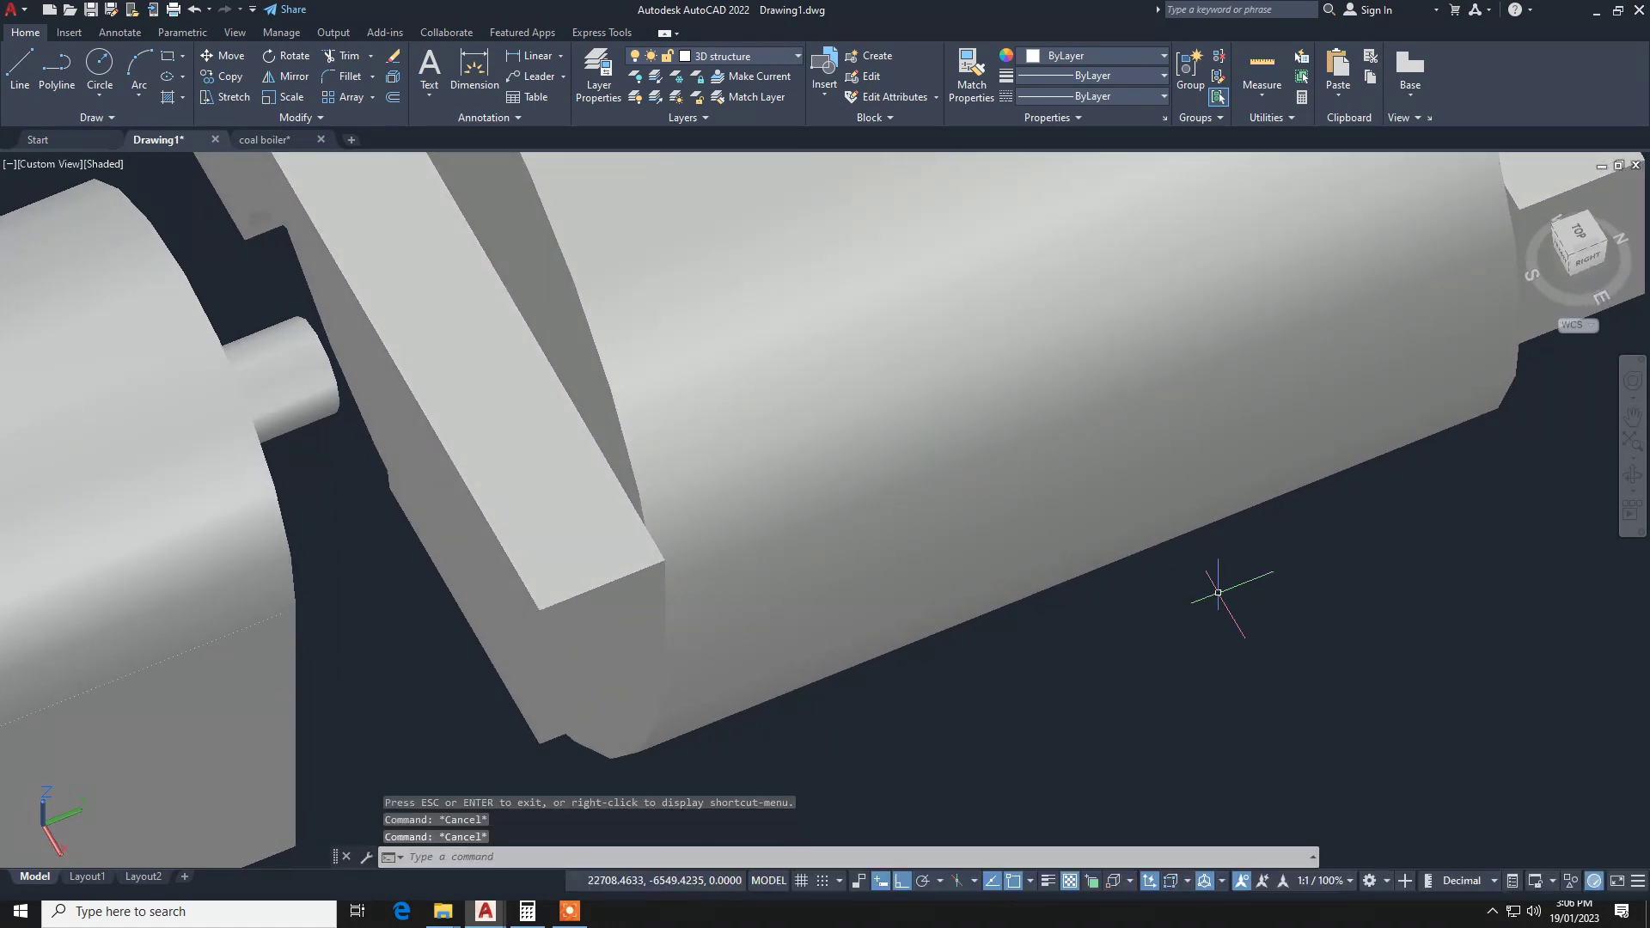
{"action": "type", "text": "pres"}
{"action": "key", "text": "Return"}
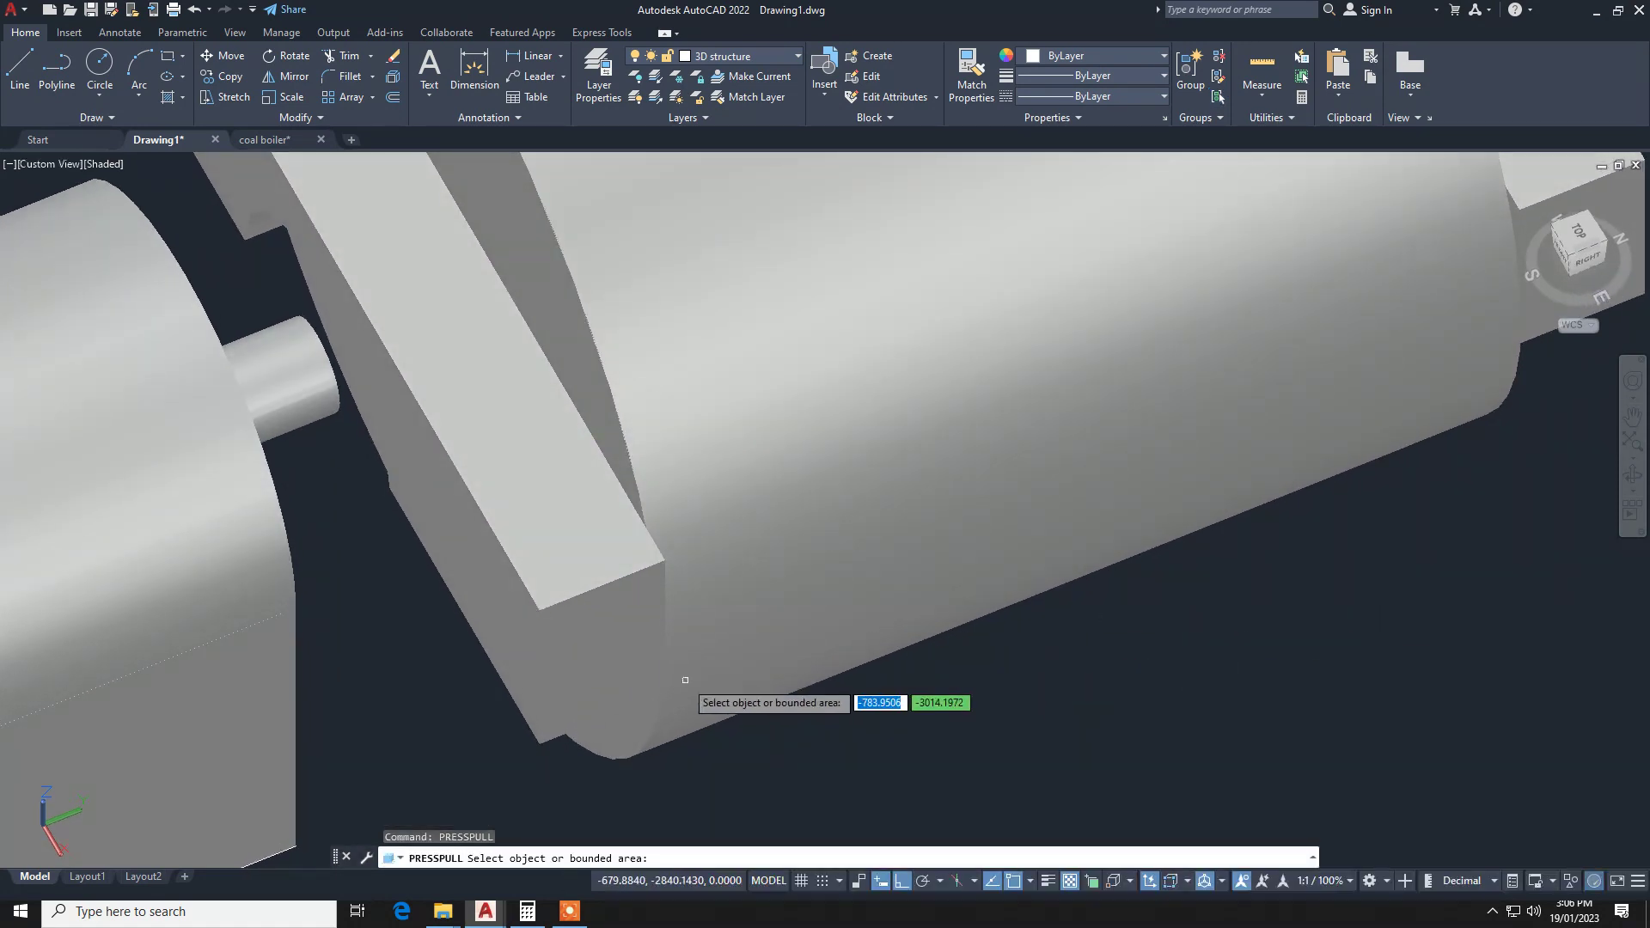
{"action": "left_click", "coordinate": [632, 637]}
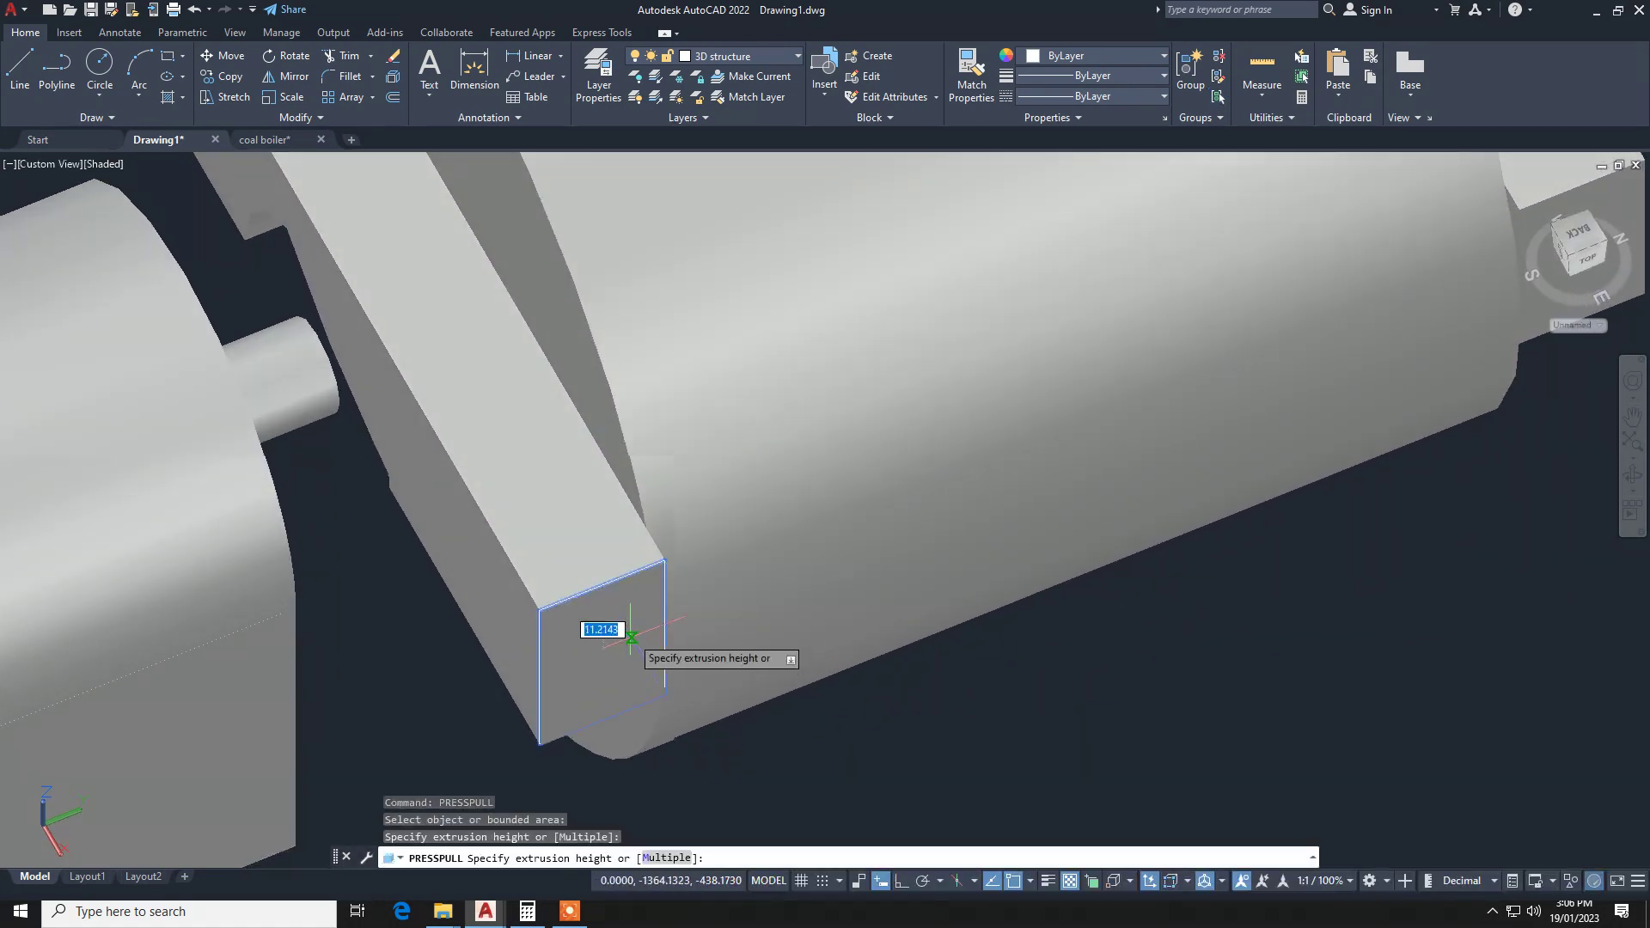
{"action": "left_click", "coordinate": [646, 524]}
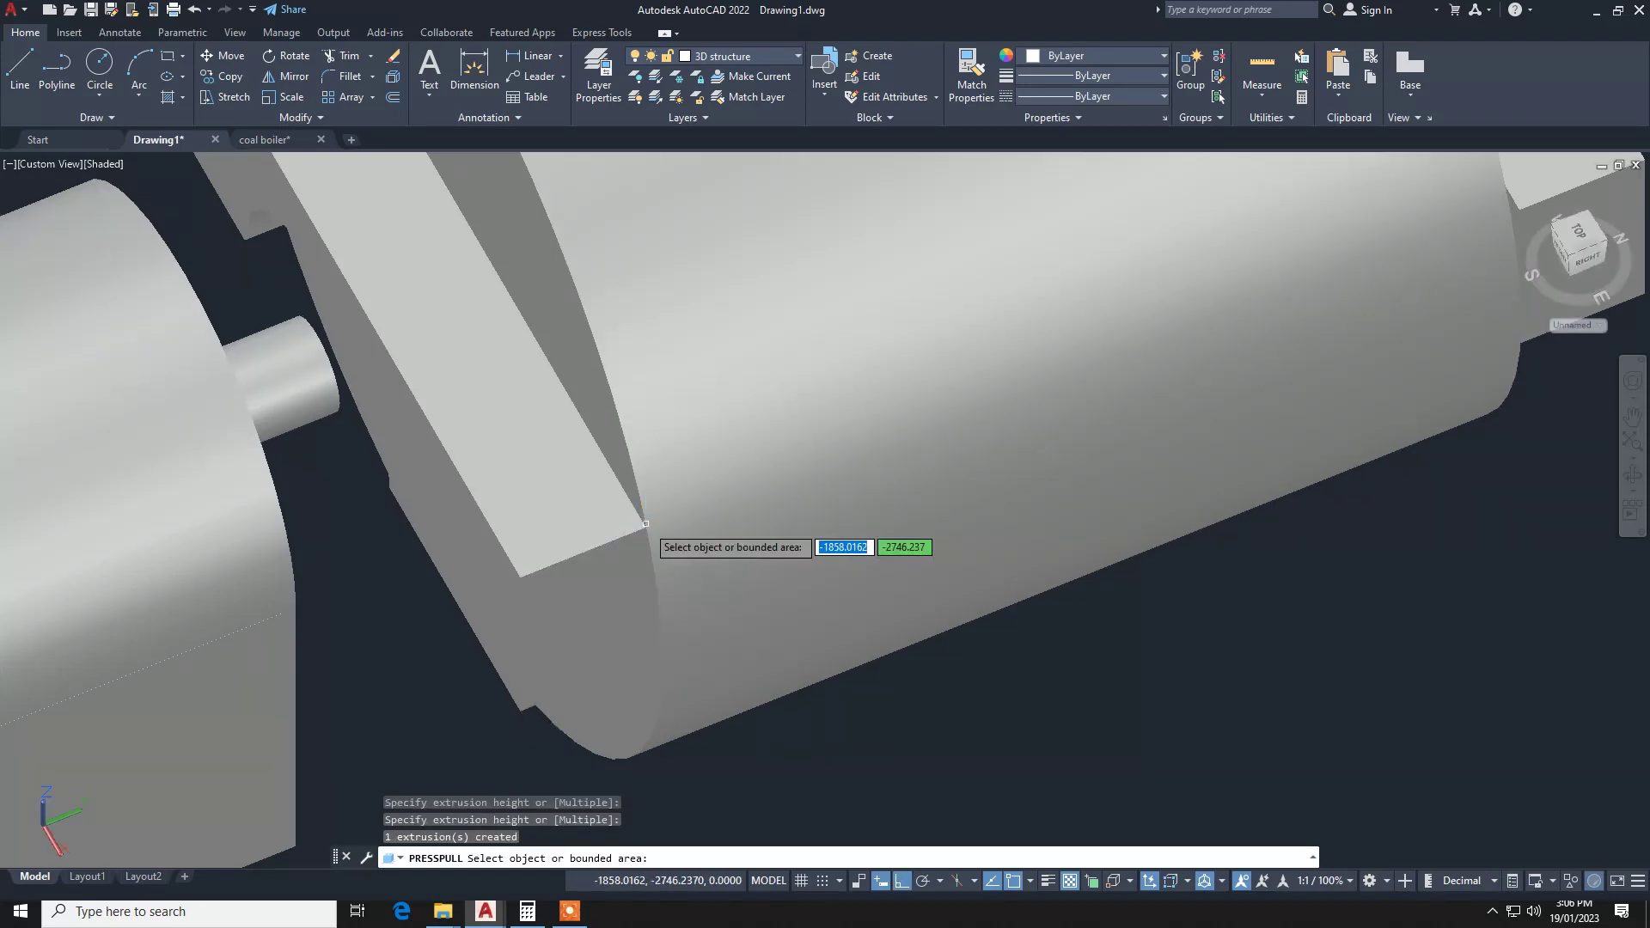
{"action": "scroll", "coordinate": [631, 546], "scroll_direction": "down", "scroll_amount": 3}
{"action": "scroll", "coordinate": [622, 567], "scroll_direction": "down", "scroll_amount": 3}
{"action": "scroll", "coordinate": [985, 447], "scroll_direction": "up", "scroll_amount": 5}
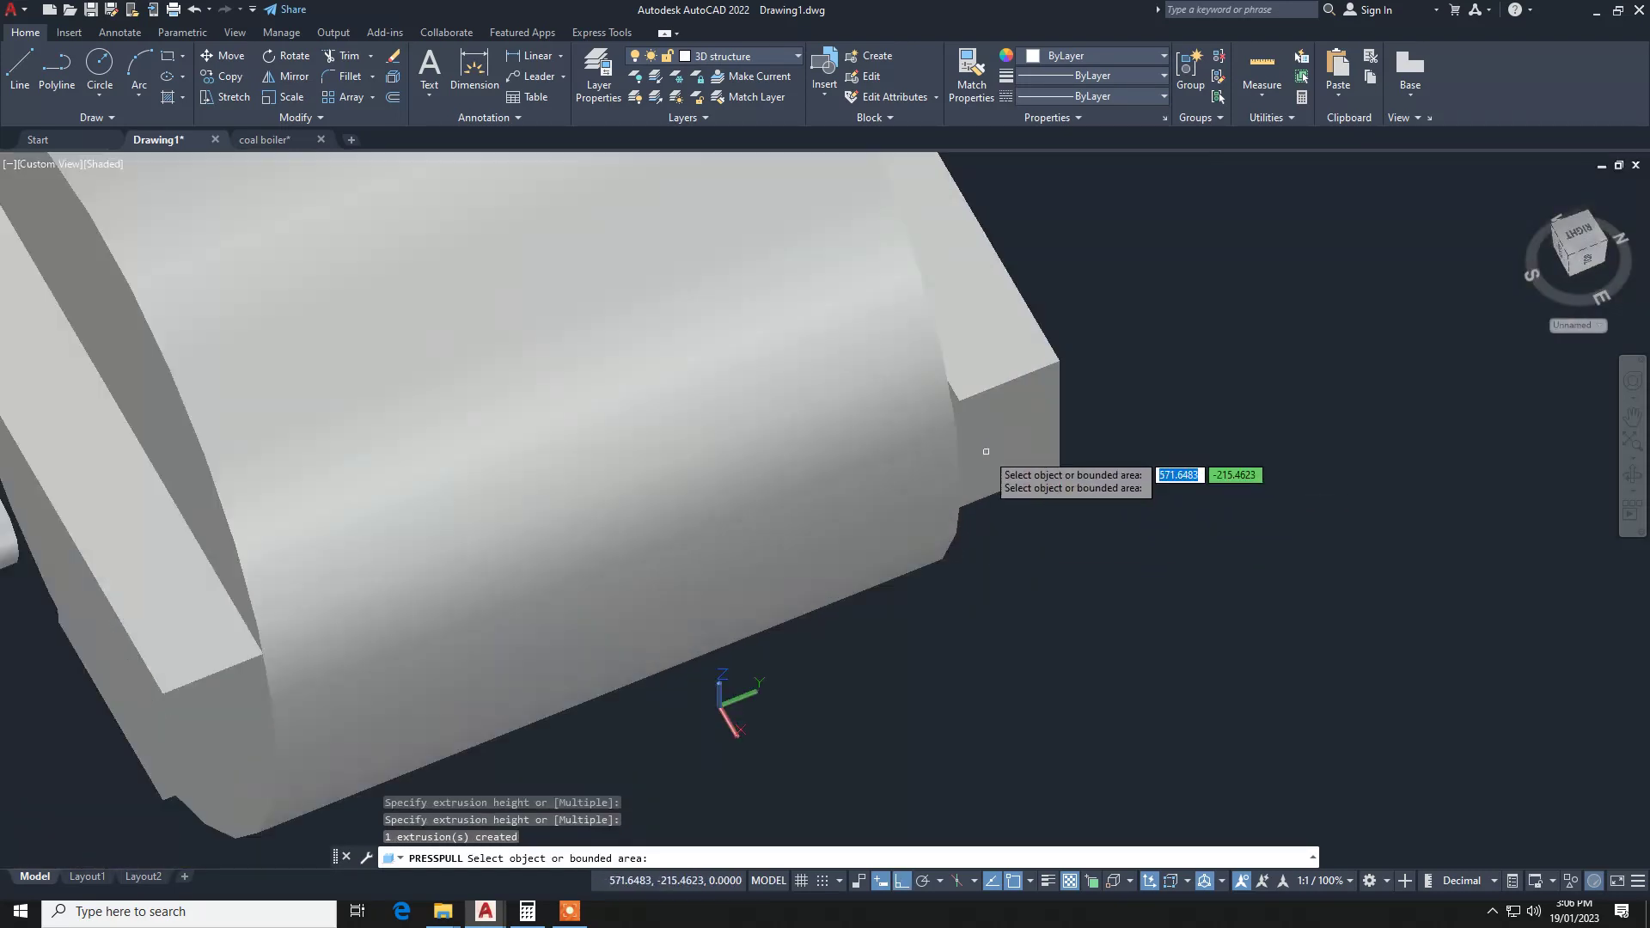
{"action": "scroll", "coordinate": [986, 451], "scroll_direction": "up", "scroll_amount": 3}
{"action": "key", "text": "Escape"}
{"action": "scroll", "coordinate": [997, 464], "scroll_direction": "down", "scroll_amount": 4}
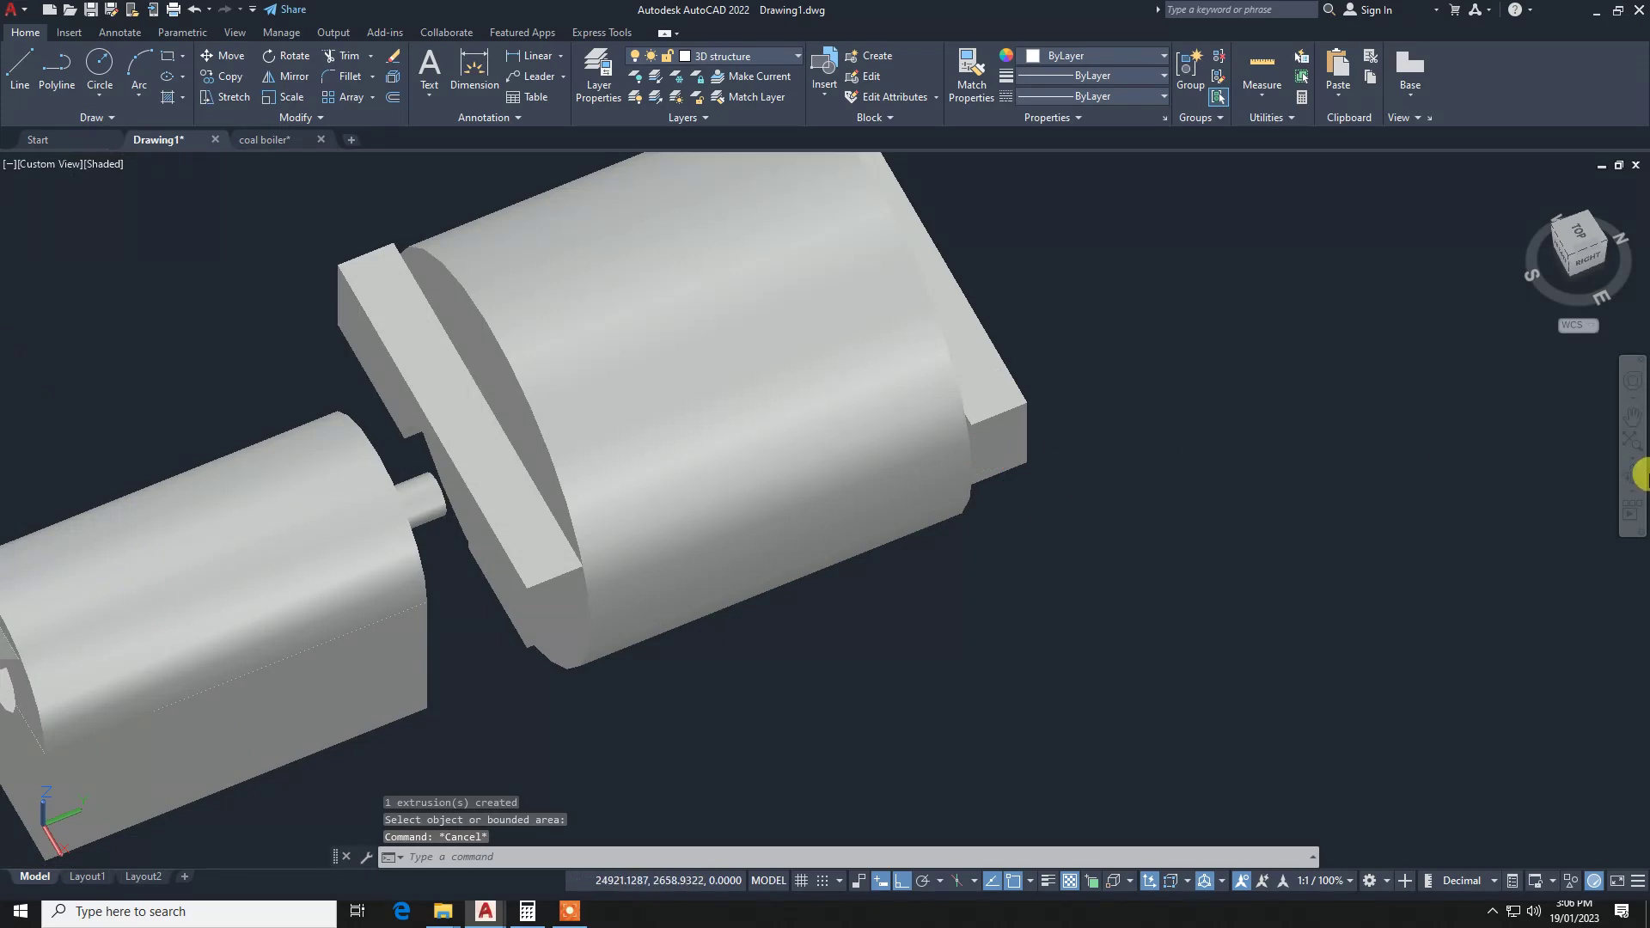
From a near-top view, press-pull the support's end face near the pipe outward.
{"action": "left_click", "coordinate": [1635, 478]}
{"action": "mouse_move", "coordinate": [358, 524]}
{"action": "left_mouse_down"}
{"action": "mouse_move", "coordinate": [579, 627]}
{"action": "mouse_move", "coordinate": [732, 622]}
{"action": "mouse_move", "coordinate": [763, 450]}
{"action": "mouse_move", "coordinate": [280, 538]}
{"action": "left_mouse_up"}
{"action": "scroll", "coordinate": [279, 537], "scroll_direction": "up", "scroll_amount": 4}
{"action": "key", "text": "Escape"}
{"action": "key", "text": "Escape"}
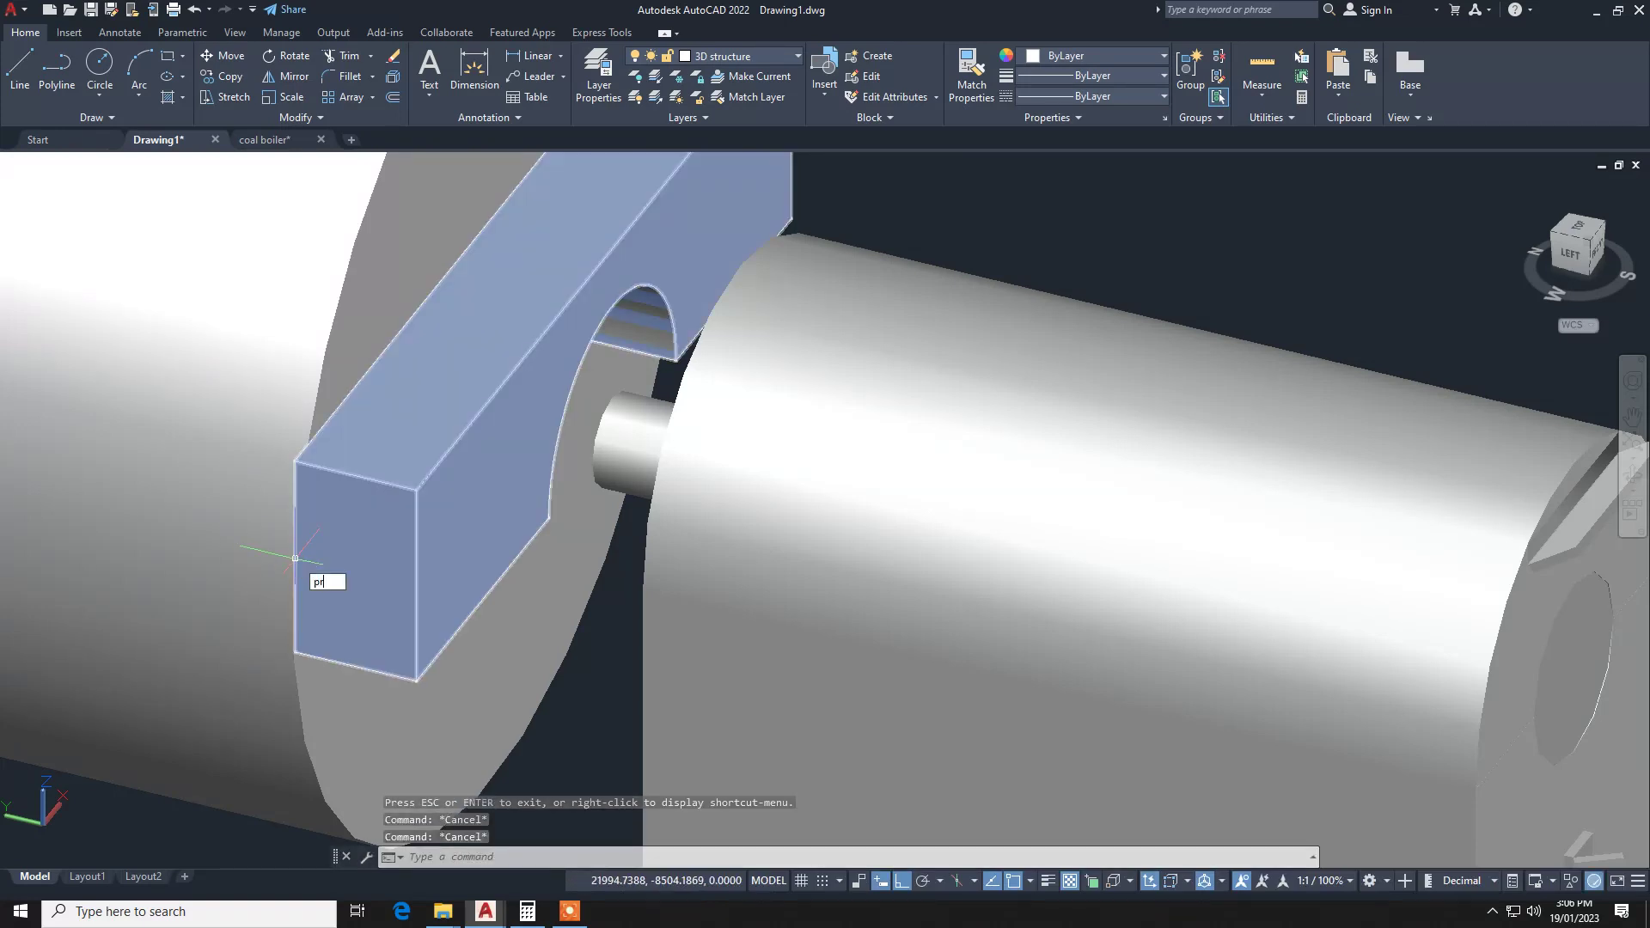
{"action": "key", "text": "Return"}
{"action": "left_click", "coordinate": [311, 554]}
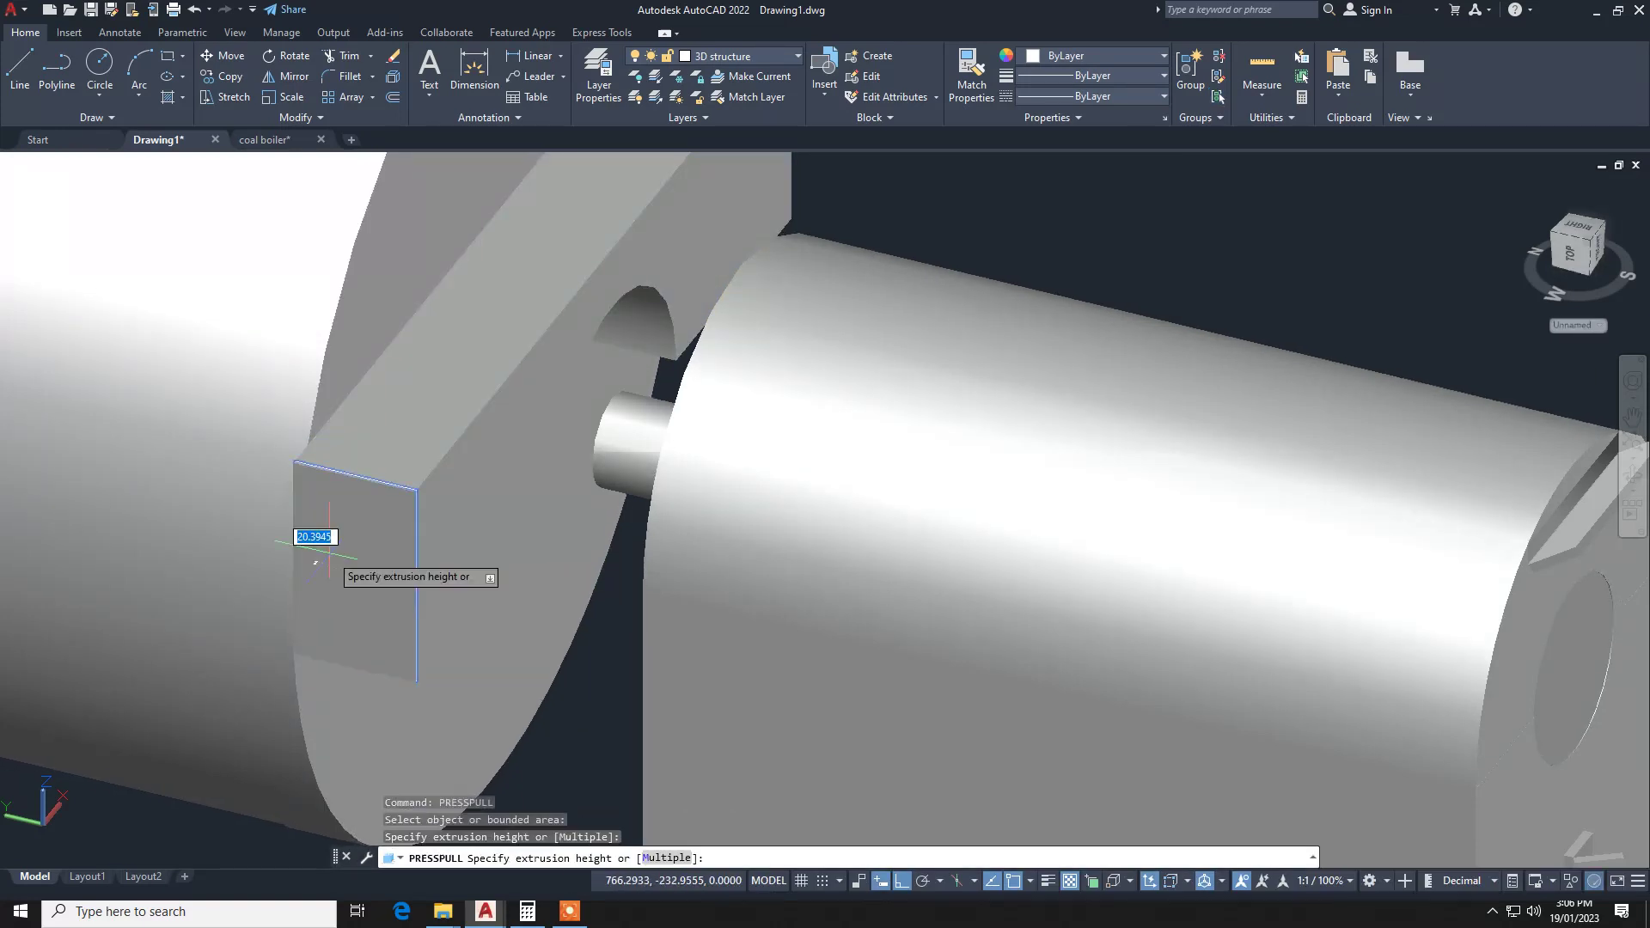
{"action": "left_click", "coordinate": [311, 441]}
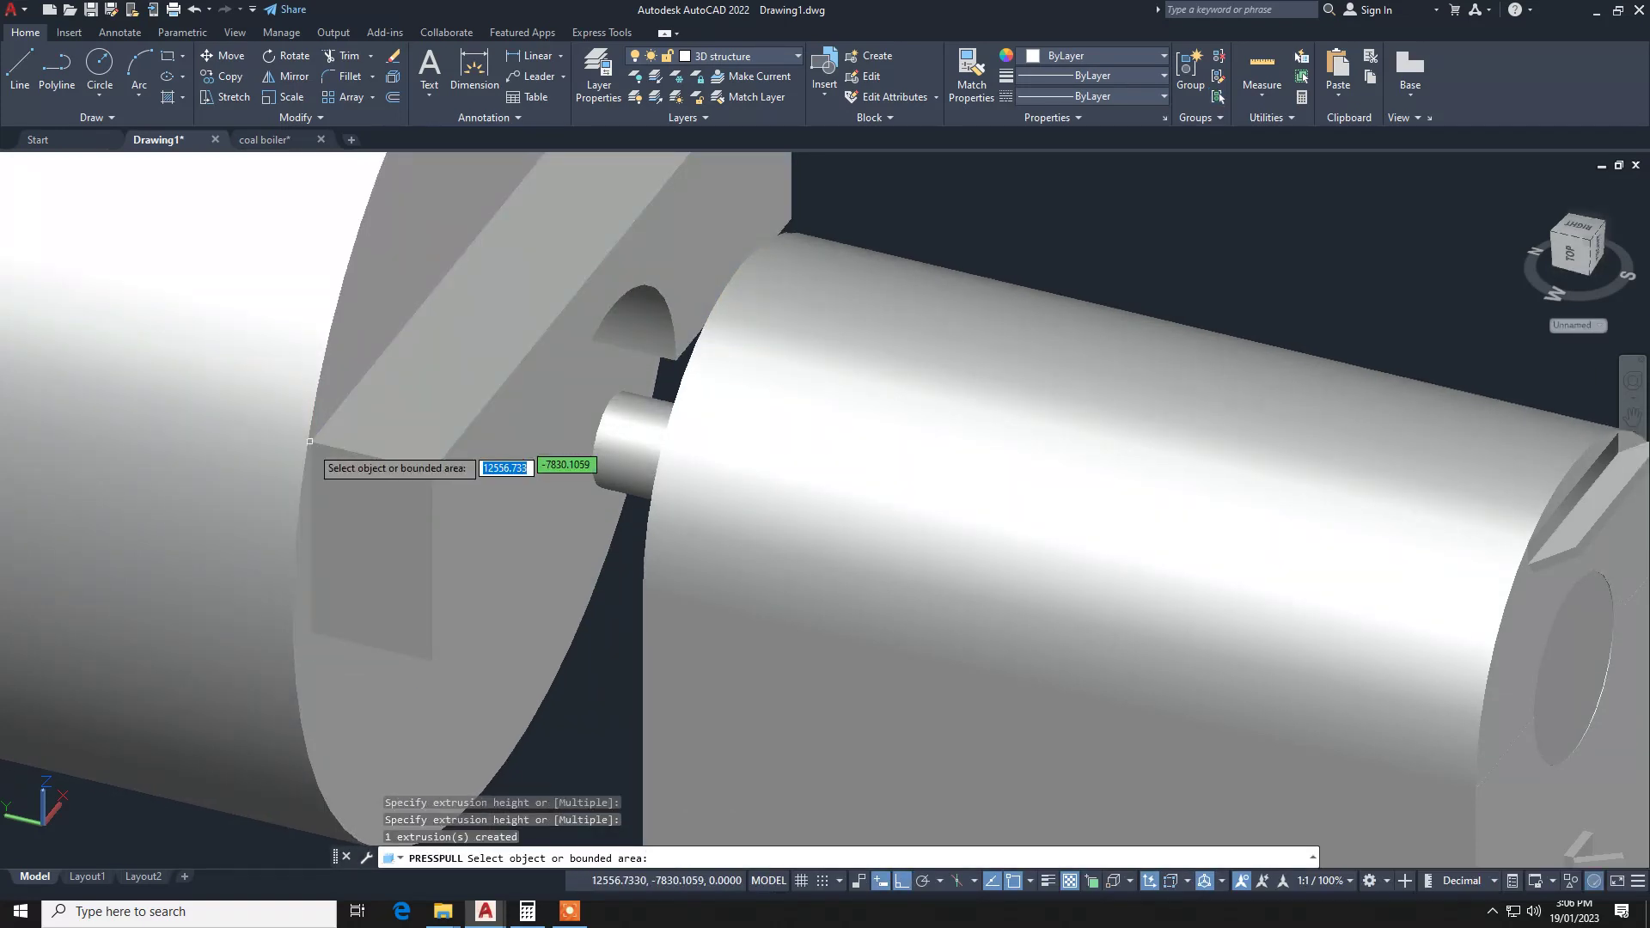
{"action": "scroll", "coordinate": [334, 524], "scroll_direction": "down", "scroll_amount": 2}
{"action": "scroll", "coordinate": [335, 524], "scroll_direction": "down", "scroll_amount": 2}
{"action": "key", "text": "Escape"}
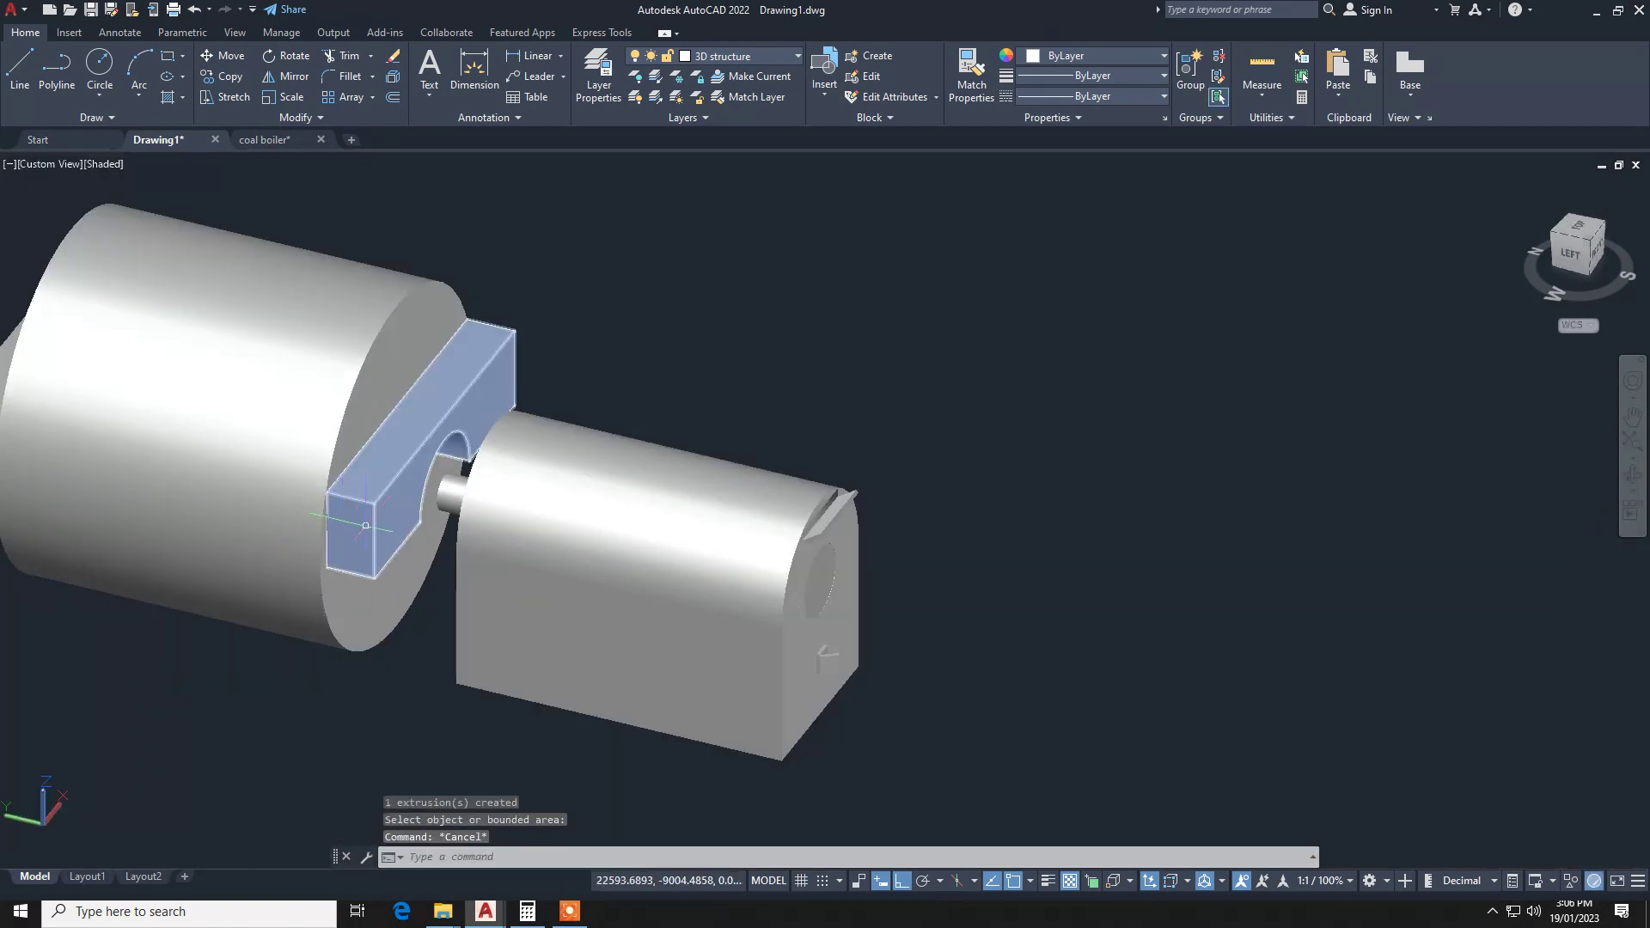
Orbit to the other side and delete the small box at the drum's end.
{"action": "left_click", "coordinate": [1633, 477]}
{"action": "mouse_move", "coordinate": [1394, 545]}
{"action": "left_mouse_down"}
{"action": "mouse_move", "coordinate": [1165, 690]}
{"action": "mouse_move", "coordinate": [865, 698]}
{"action": "mouse_move", "coordinate": [866, 648]}
{"action": "mouse_move", "coordinate": [908, 633]}
{"action": "mouse_move", "coordinate": [894, 526]}
{"action": "mouse_move", "coordinate": [966, 560]}
{"action": "left_mouse_up"}
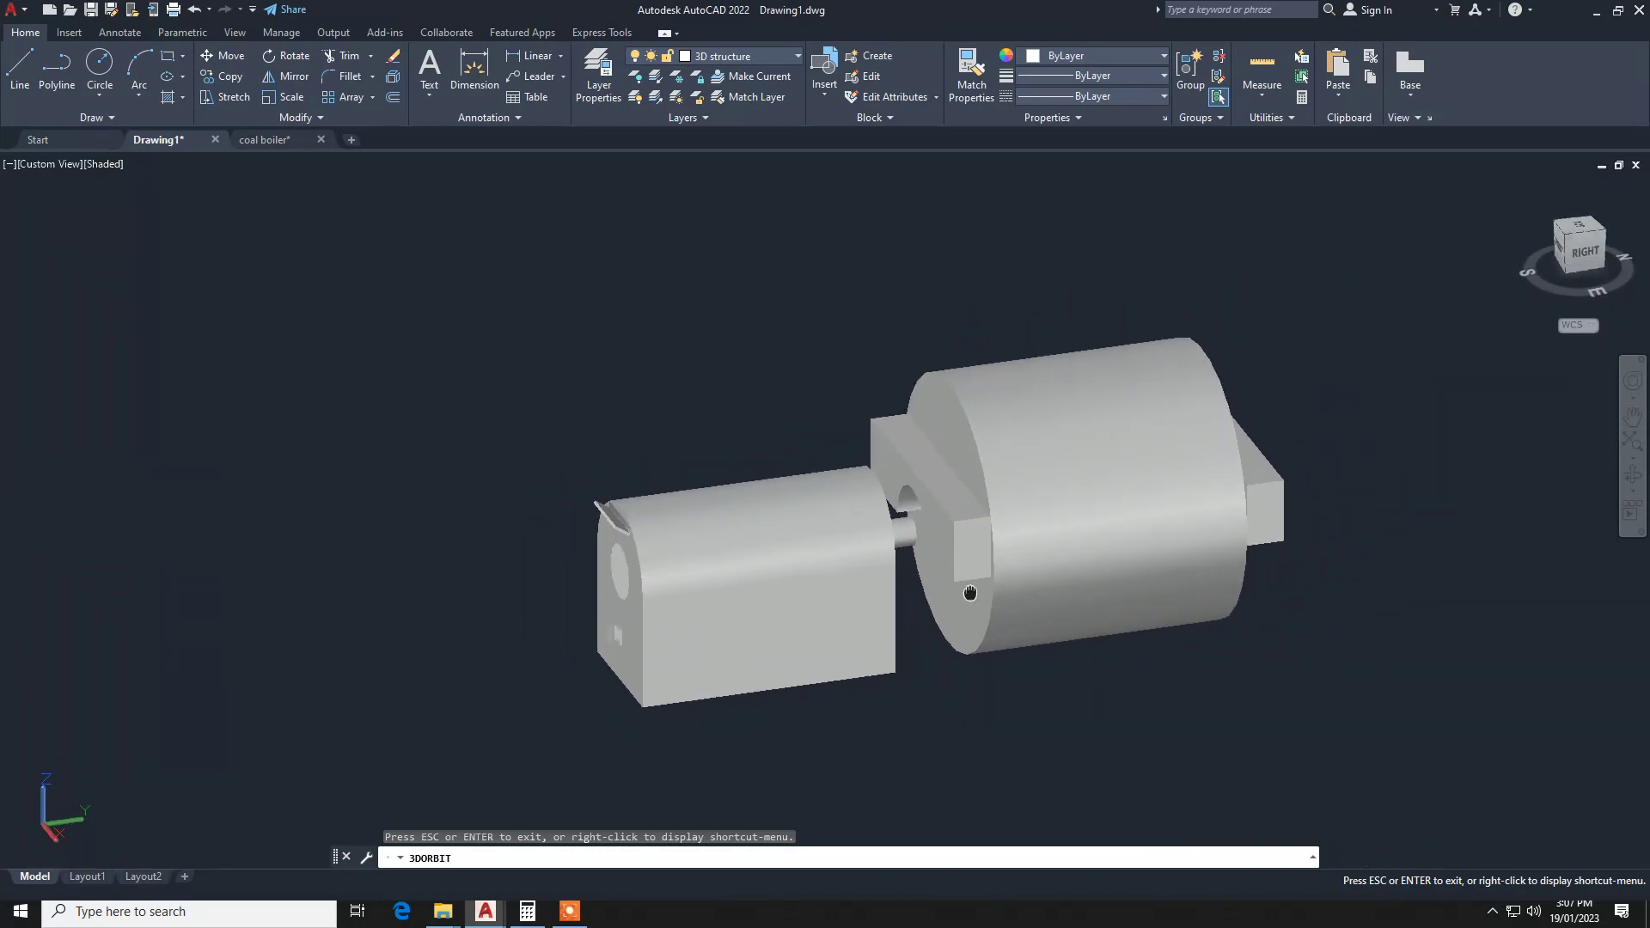
{"action": "key", "text": "Escape"}
{"action": "left_click", "coordinate": [935, 555]}
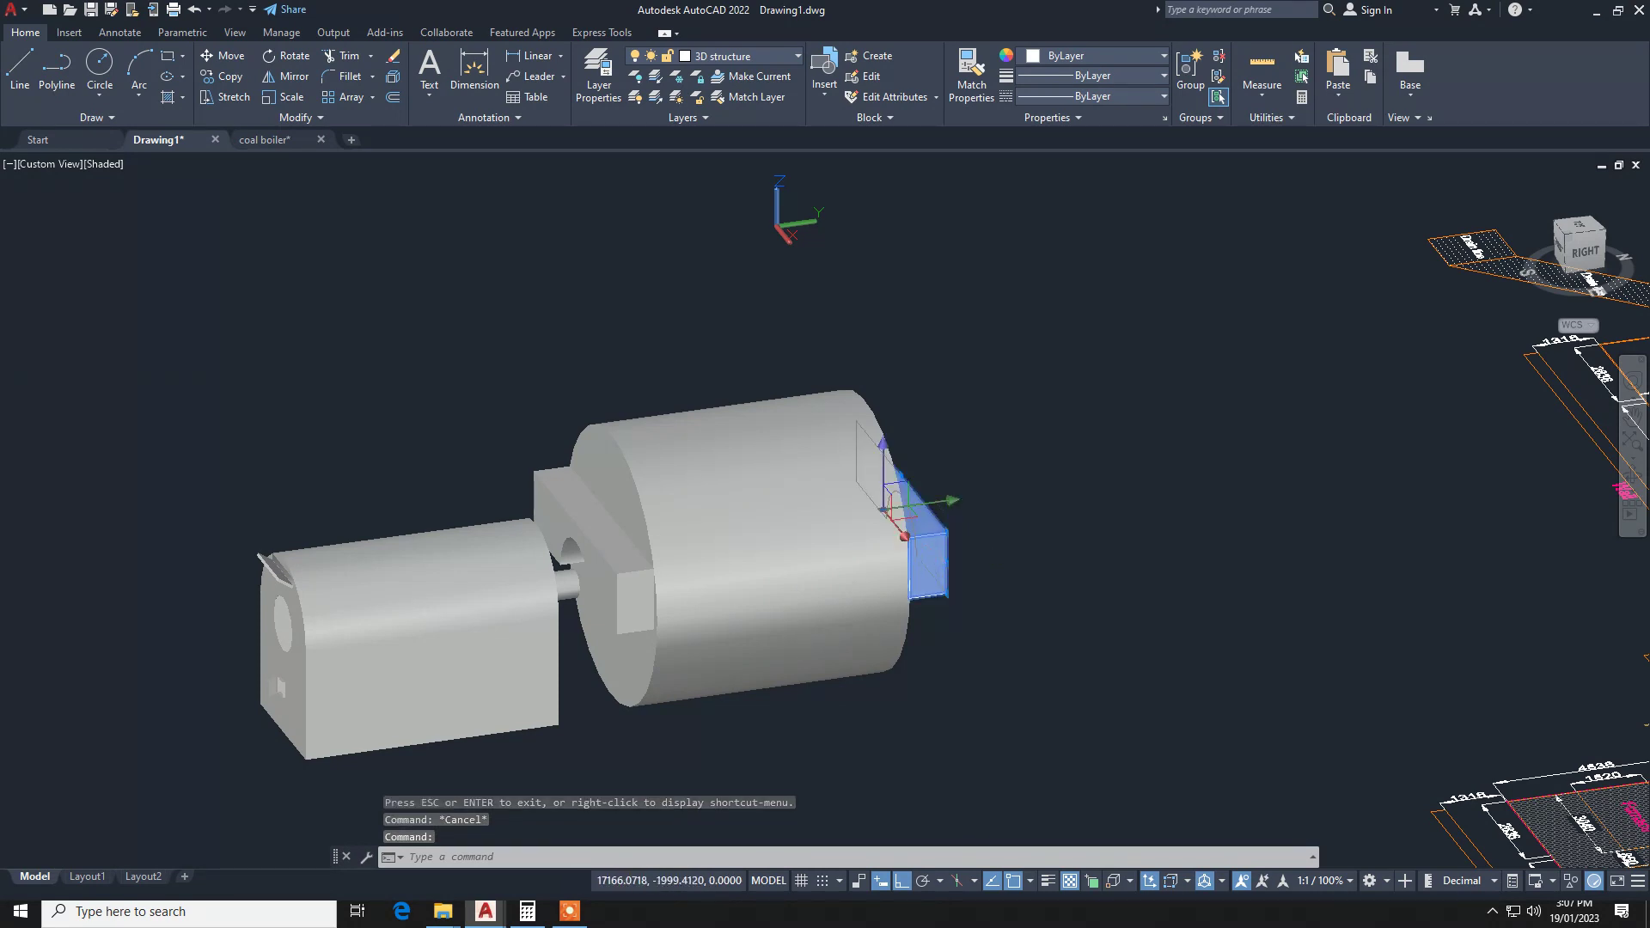
{"action": "key", "text": "Delete"}
Copy the extended saddle support to the drum's far end.
{"action": "left_click", "coordinate": [615, 592]}
{"action": "left_click", "coordinate": [628, 653]}
{"action": "type", "text": "co"}
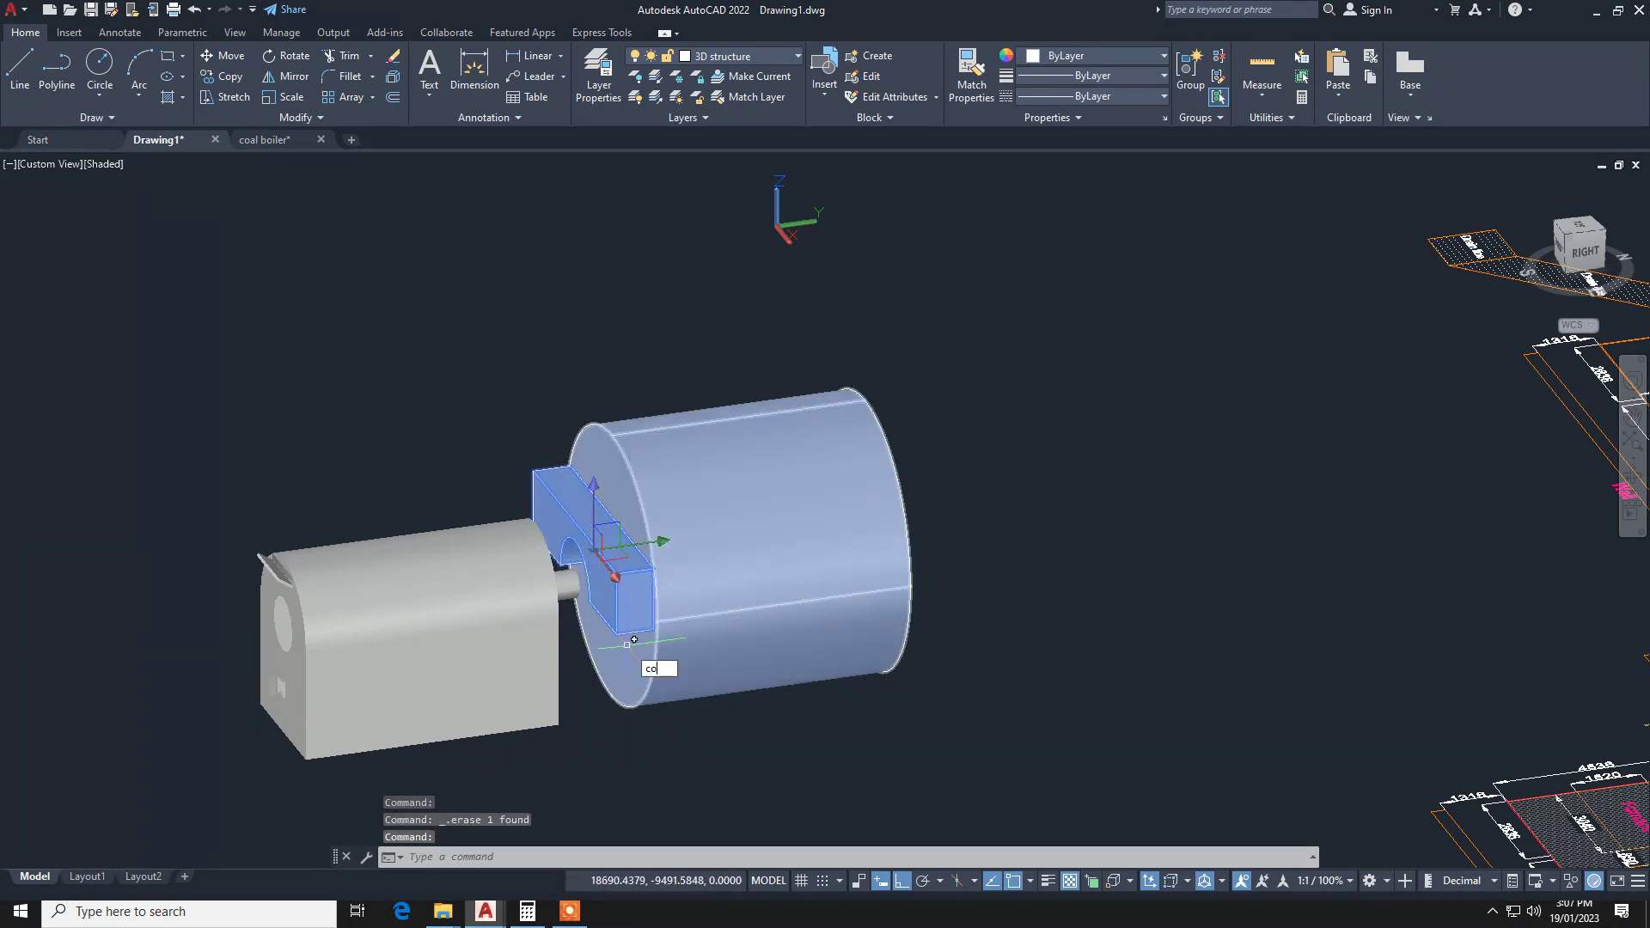
{"action": "key", "text": "Return"}
{"action": "scroll", "coordinate": [618, 601], "scroll_direction": "up", "scroll_amount": 5}
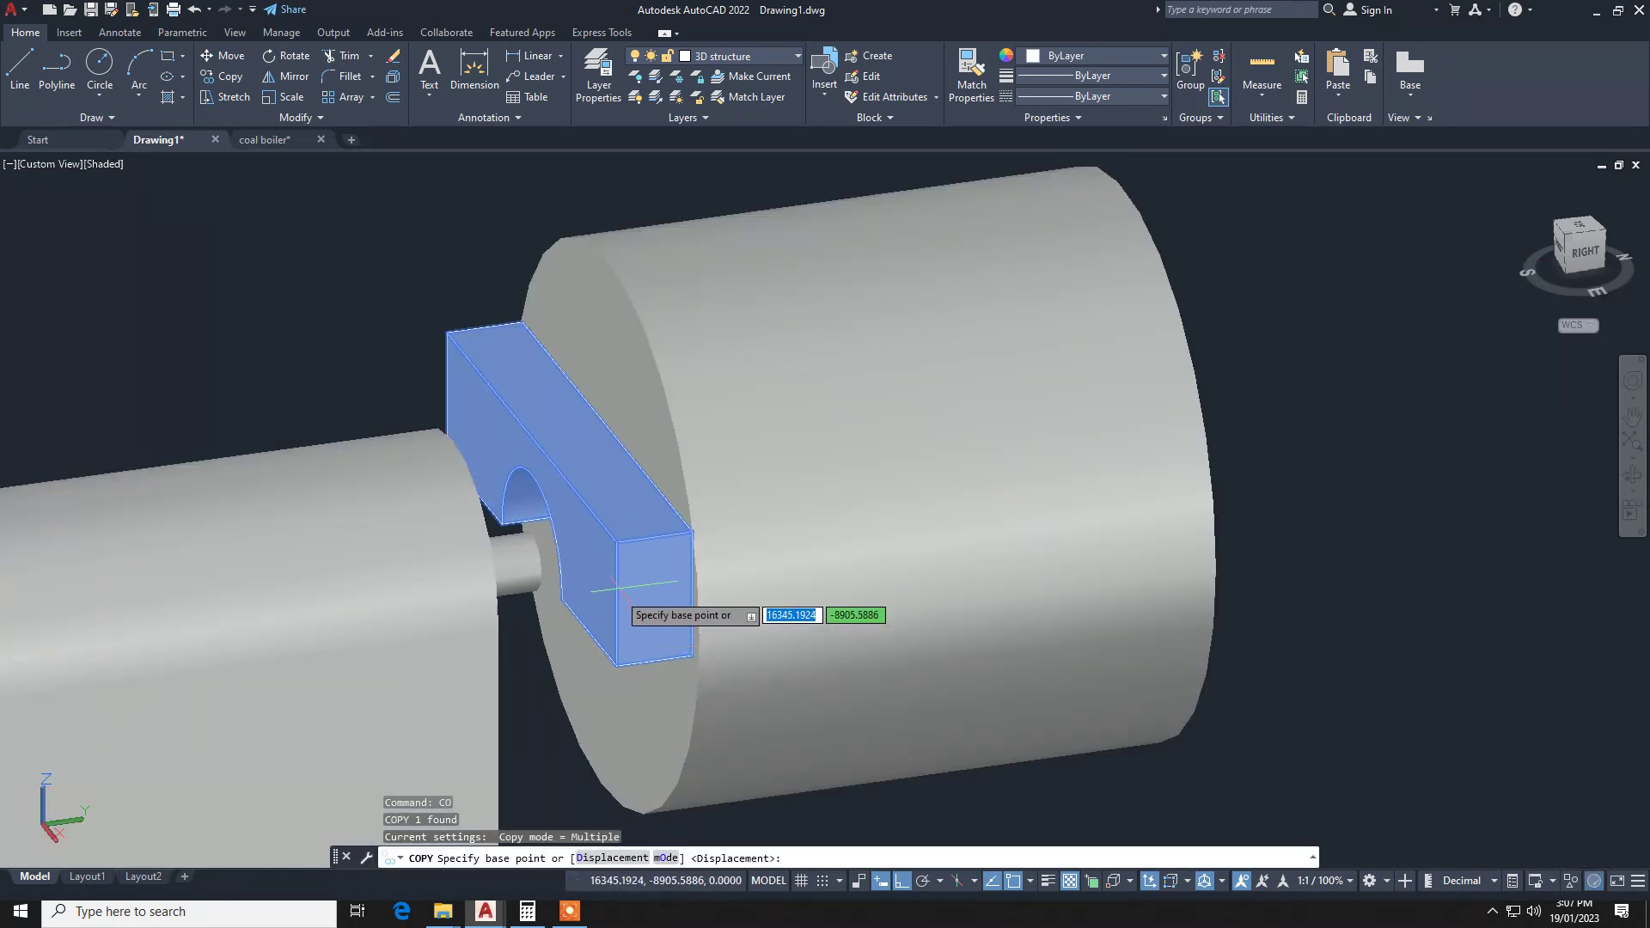
{"action": "left_click", "coordinate": [615, 604]}
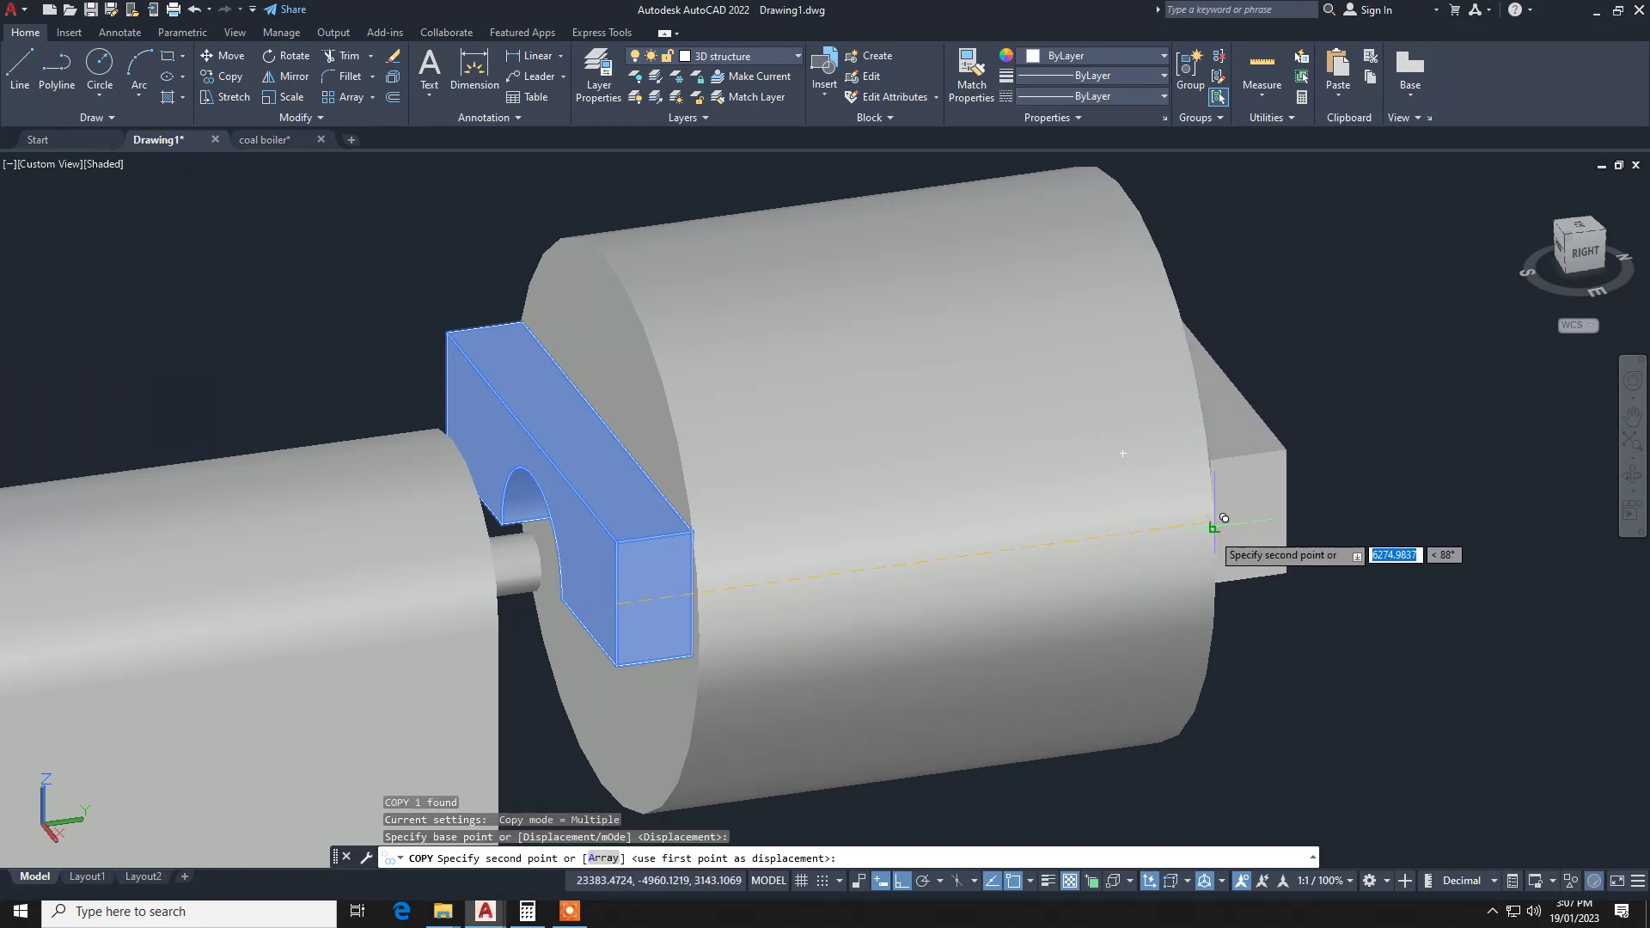
{"action": "left_click", "coordinate": [1214, 527]}
{"action": "key", "text": "Escape"}
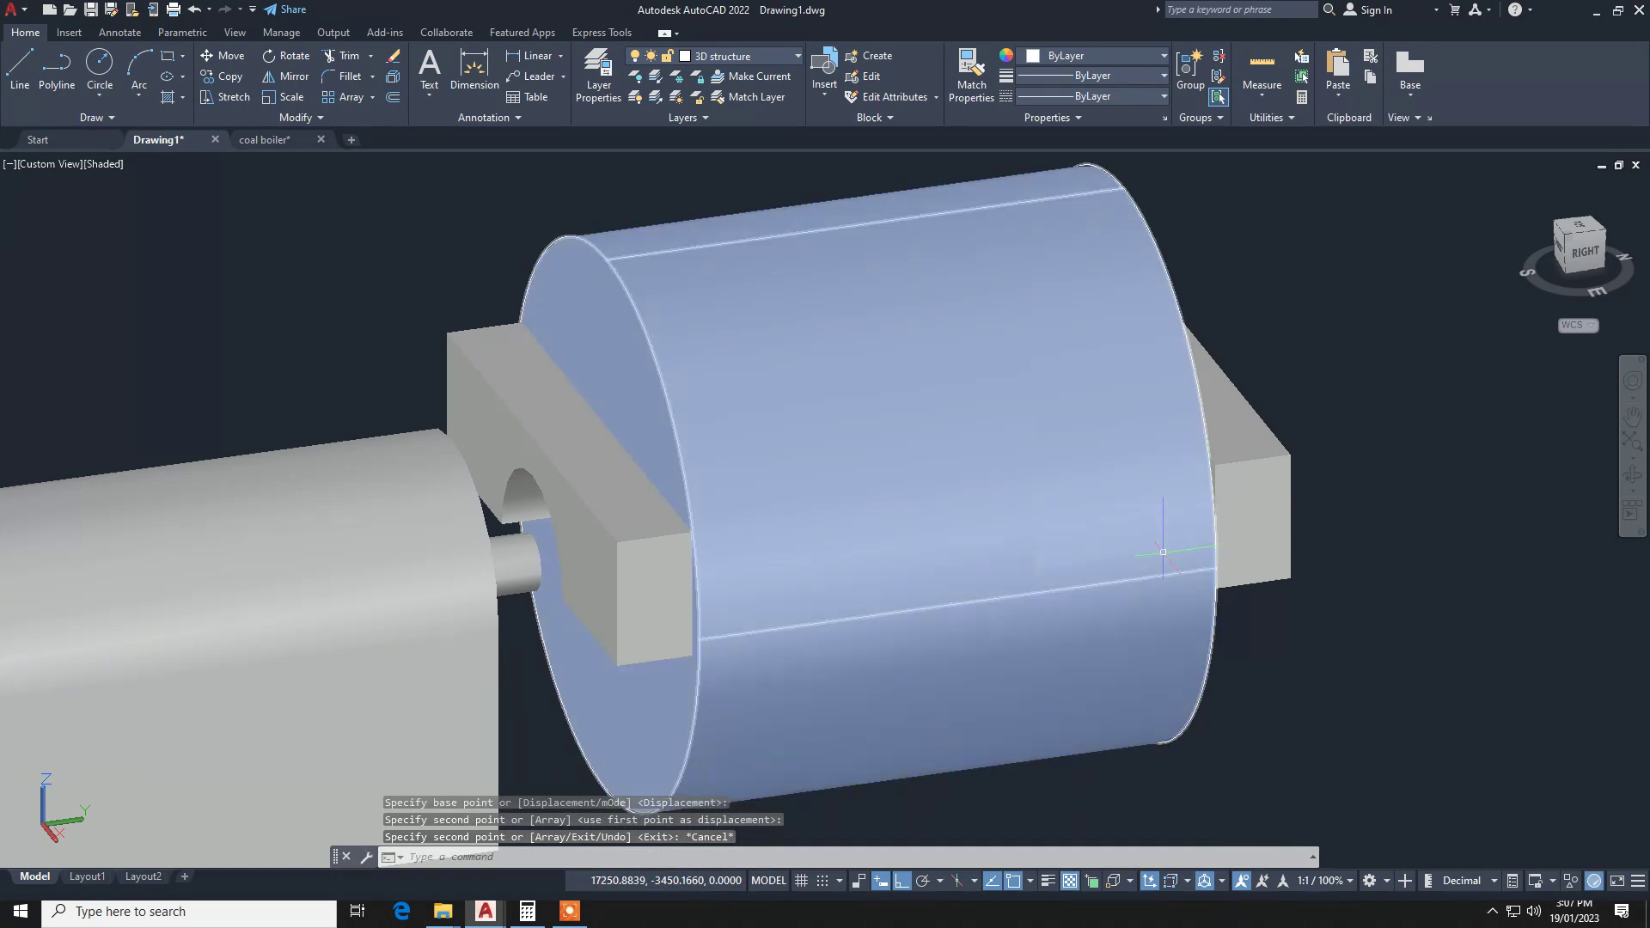
{"action": "mouse_move", "coordinate": [1163, 552]}
{"action": "scroll", "coordinate": [1163, 551], "scroll_direction": "down", "scroll_amount": 3}
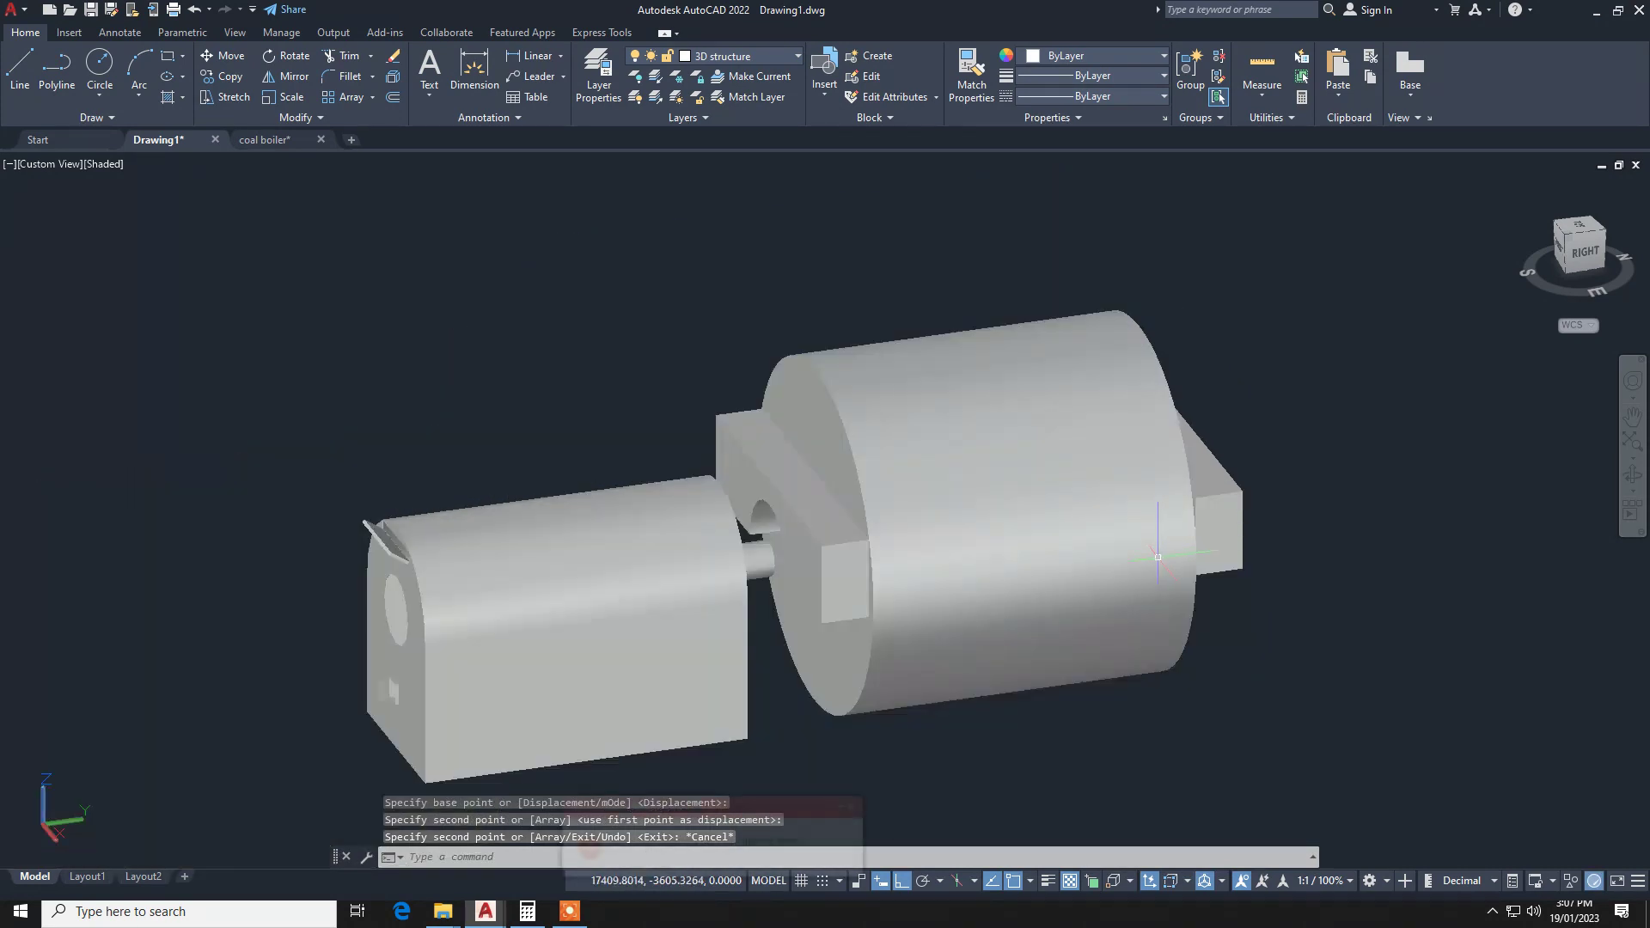
{"action": "scroll", "coordinate": [782, 597], "scroll_direction": "up", "scroll_amount": 5}
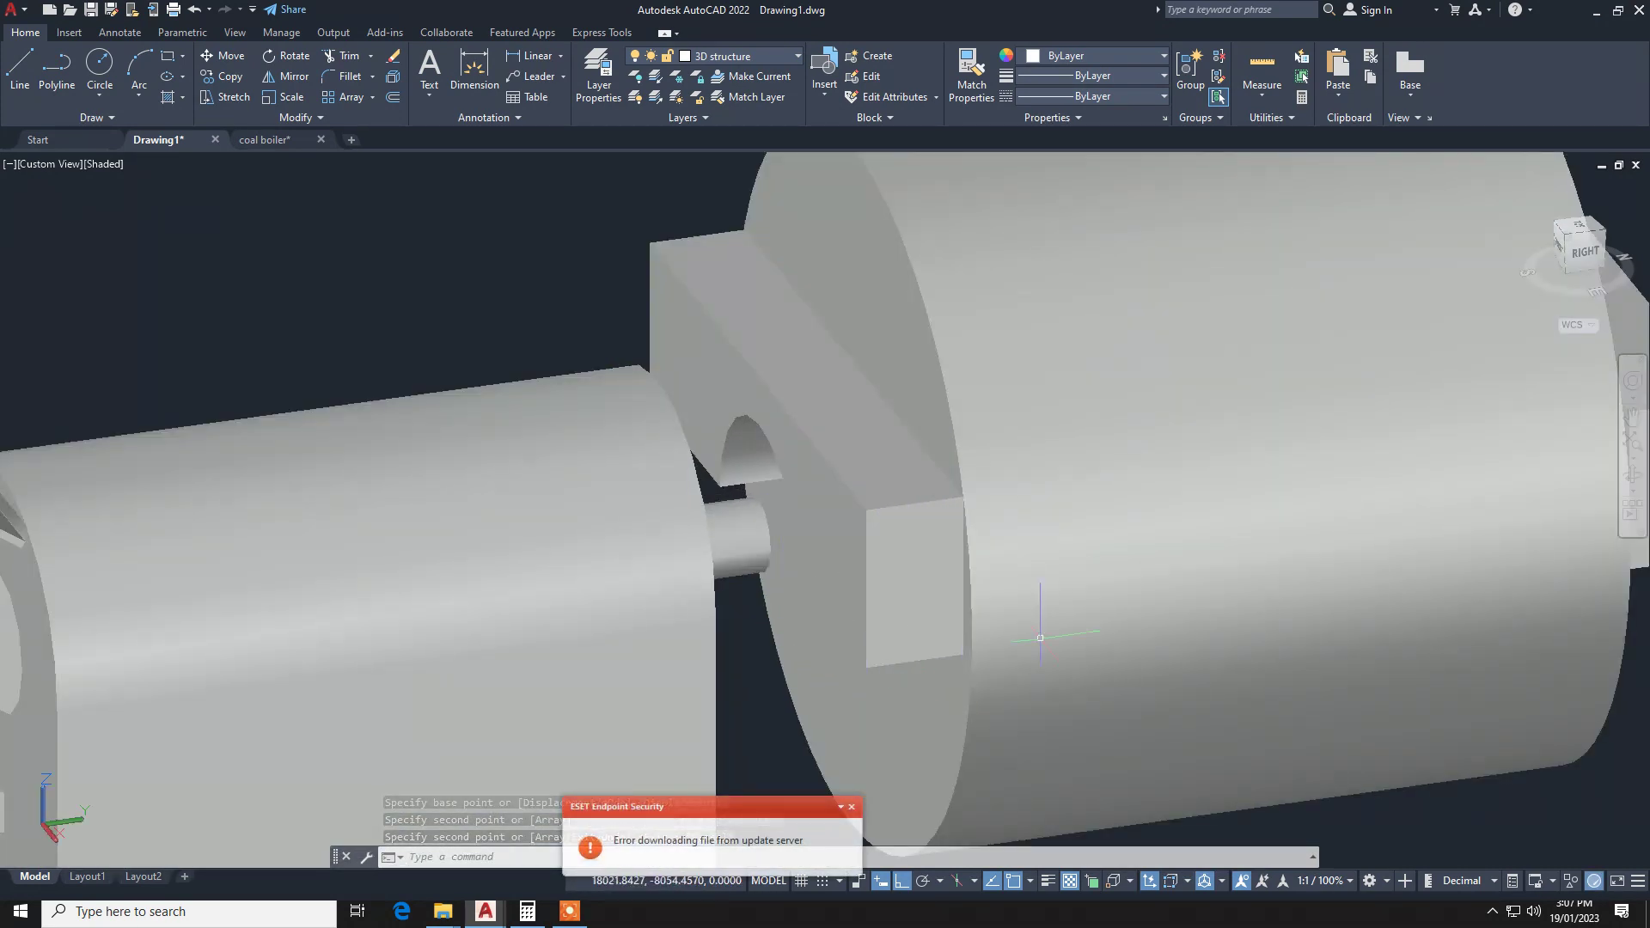
{"action": "left_click", "coordinate": [1040, 638]}
{"action": "left_click", "coordinate": [895, 602]}
{"action": "scroll", "coordinate": [892, 623], "scroll_direction": "down", "scroll_amount": 3}
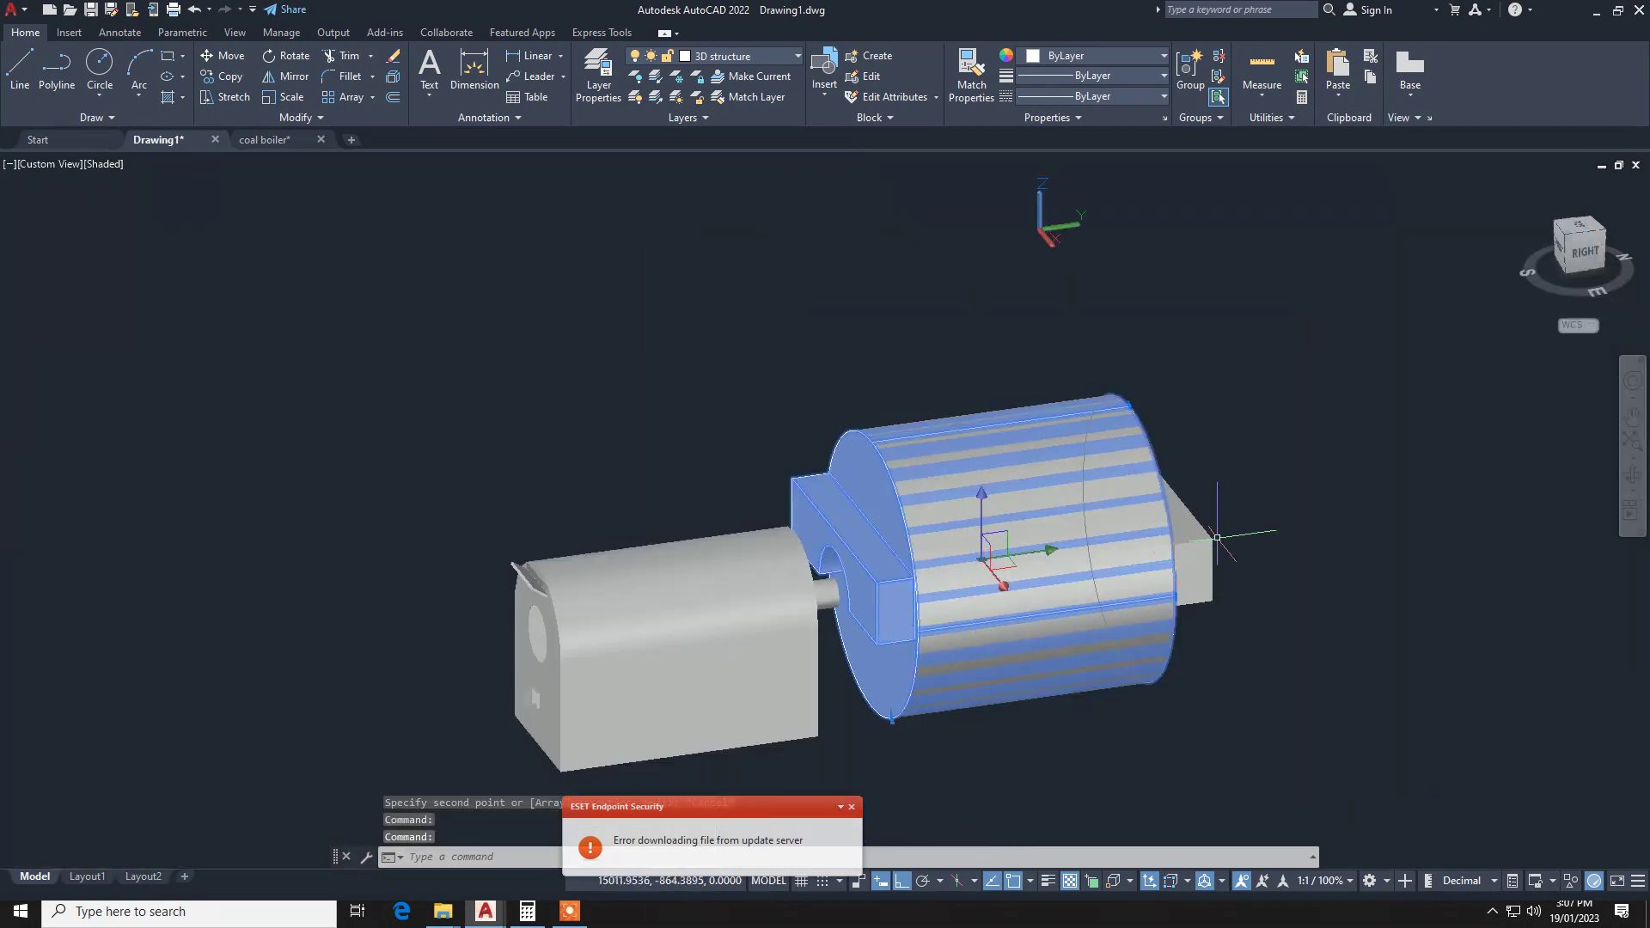
{"action": "left_click", "coordinate": [1217, 537]}
{"action": "scroll", "coordinate": [862, 602], "scroll_direction": "up", "scroll_amount": 5}
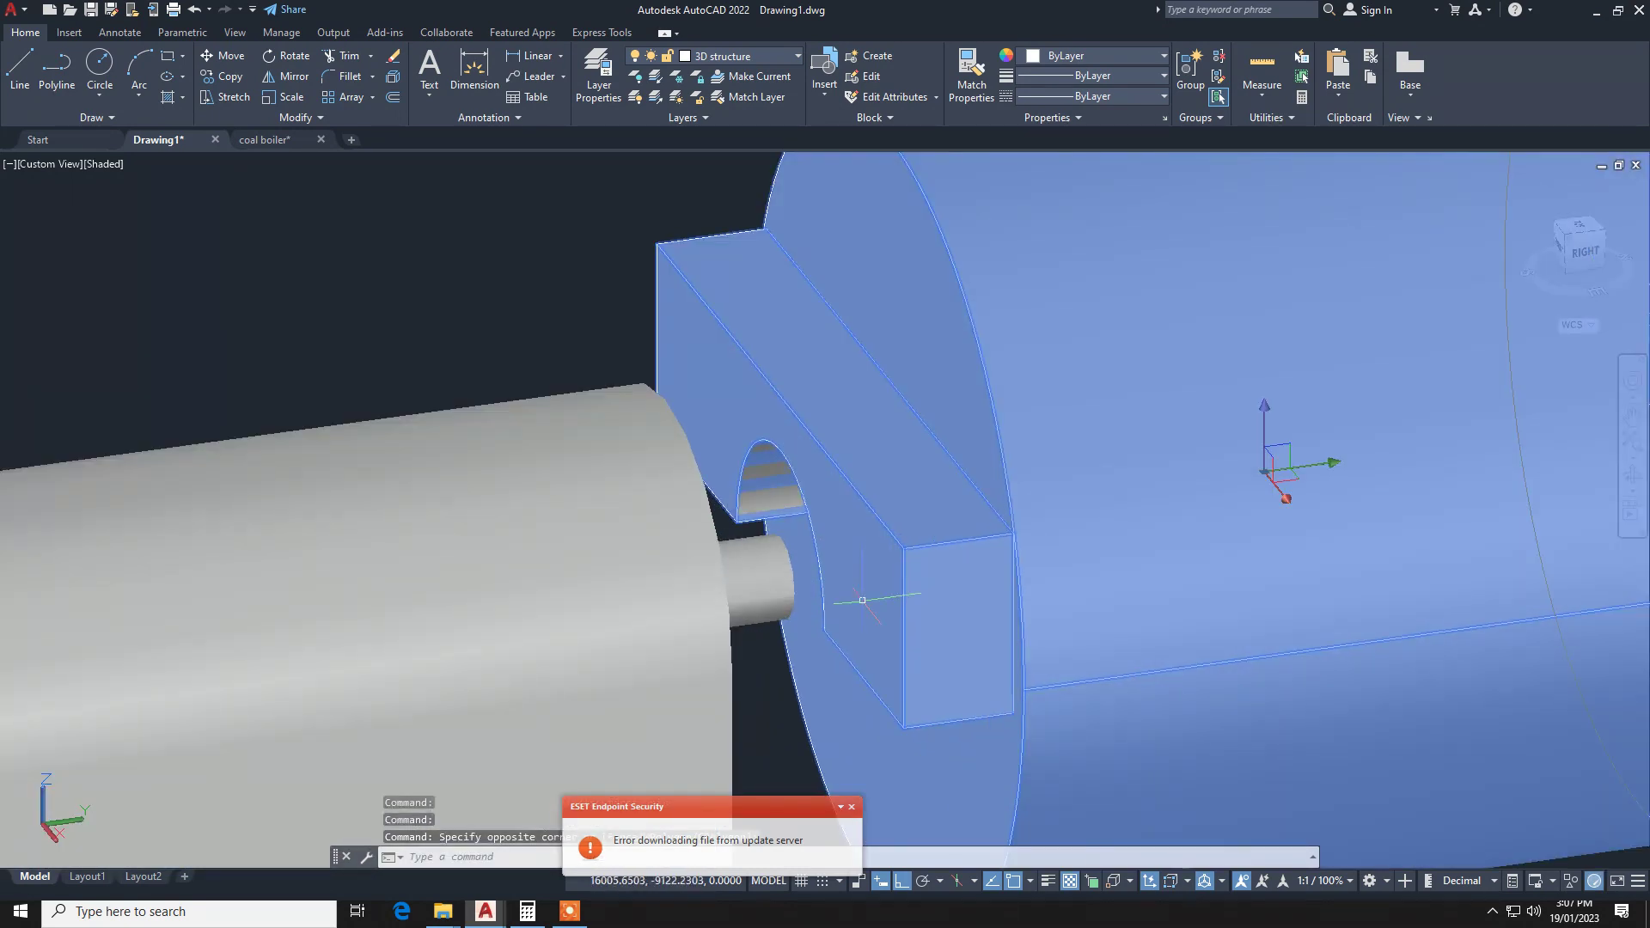
{"action": "type", "text": "m"}
{"action": "key", "text": "Return"}
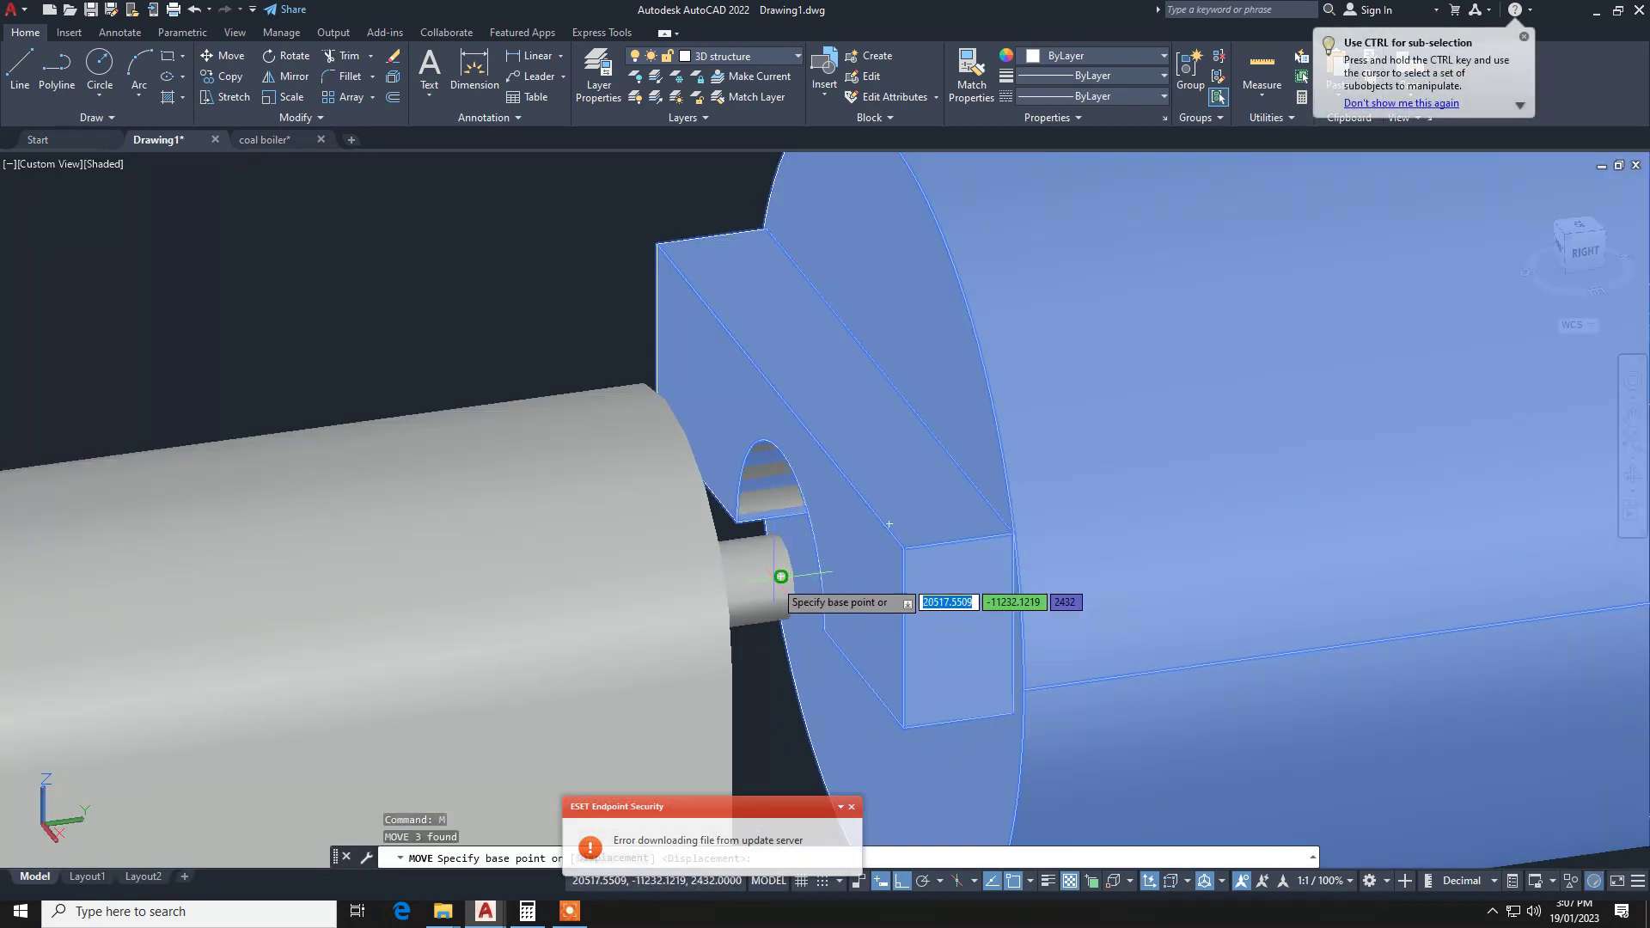
{"action": "left_click", "coordinate": [780, 577]}
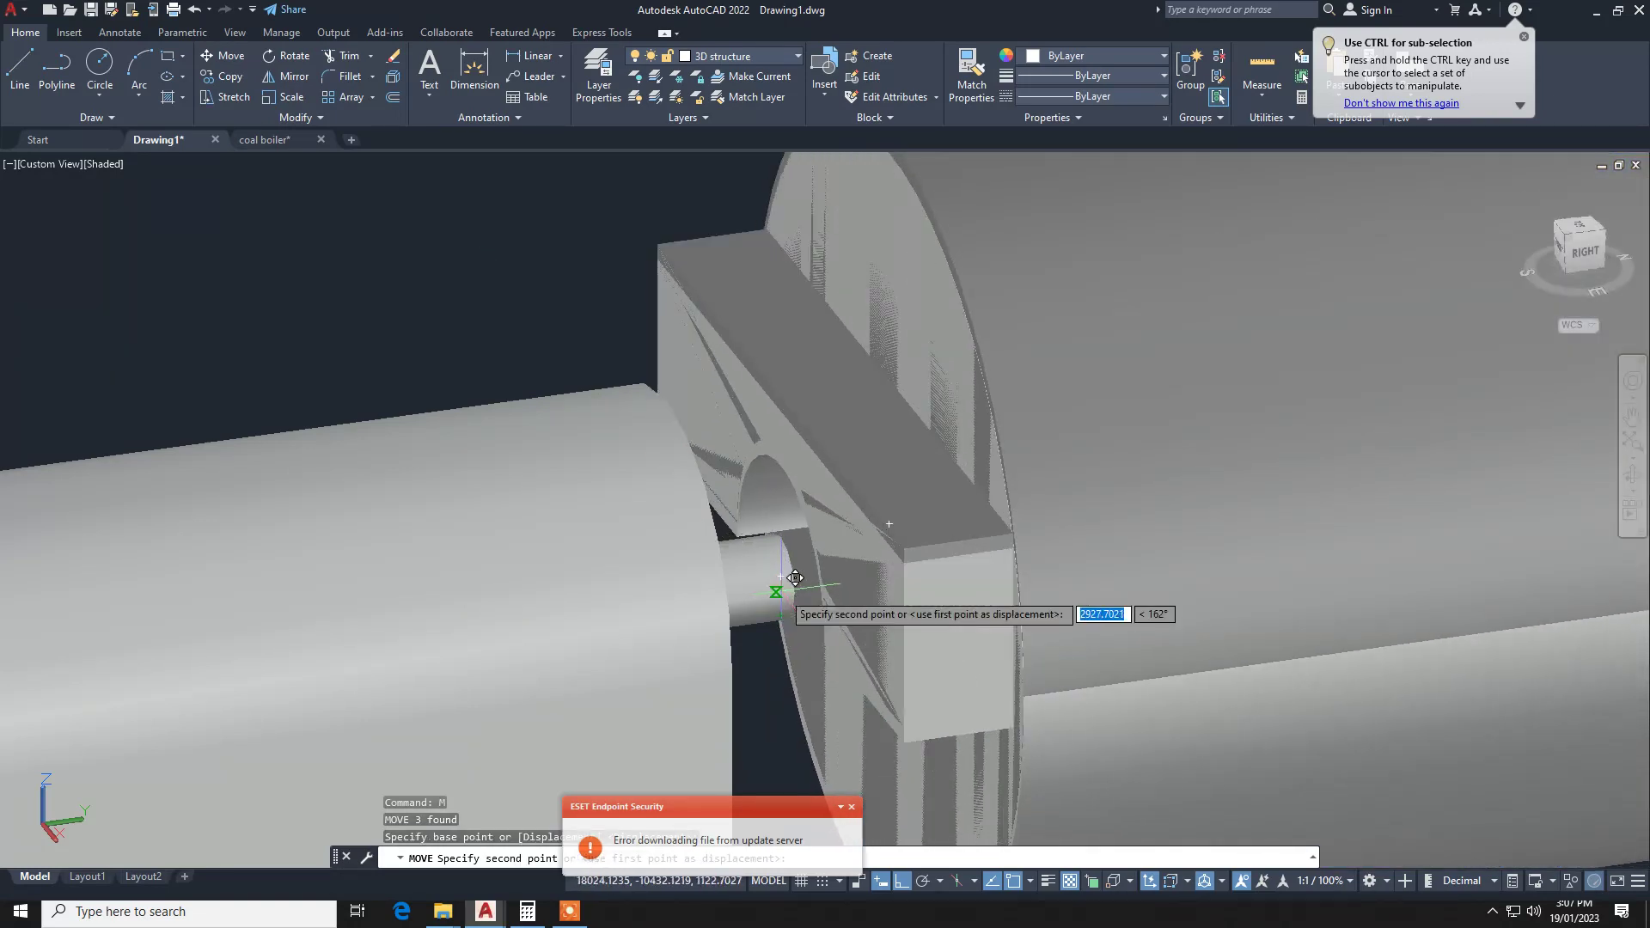
{"action": "scroll", "coordinate": [795, 577], "scroll_direction": "down", "scroll_amount": 3}
{"action": "scroll", "coordinate": [816, 584], "scroll_direction": "down", "scroll_amount": 4}
{"action": "key", "text": "Escape"}
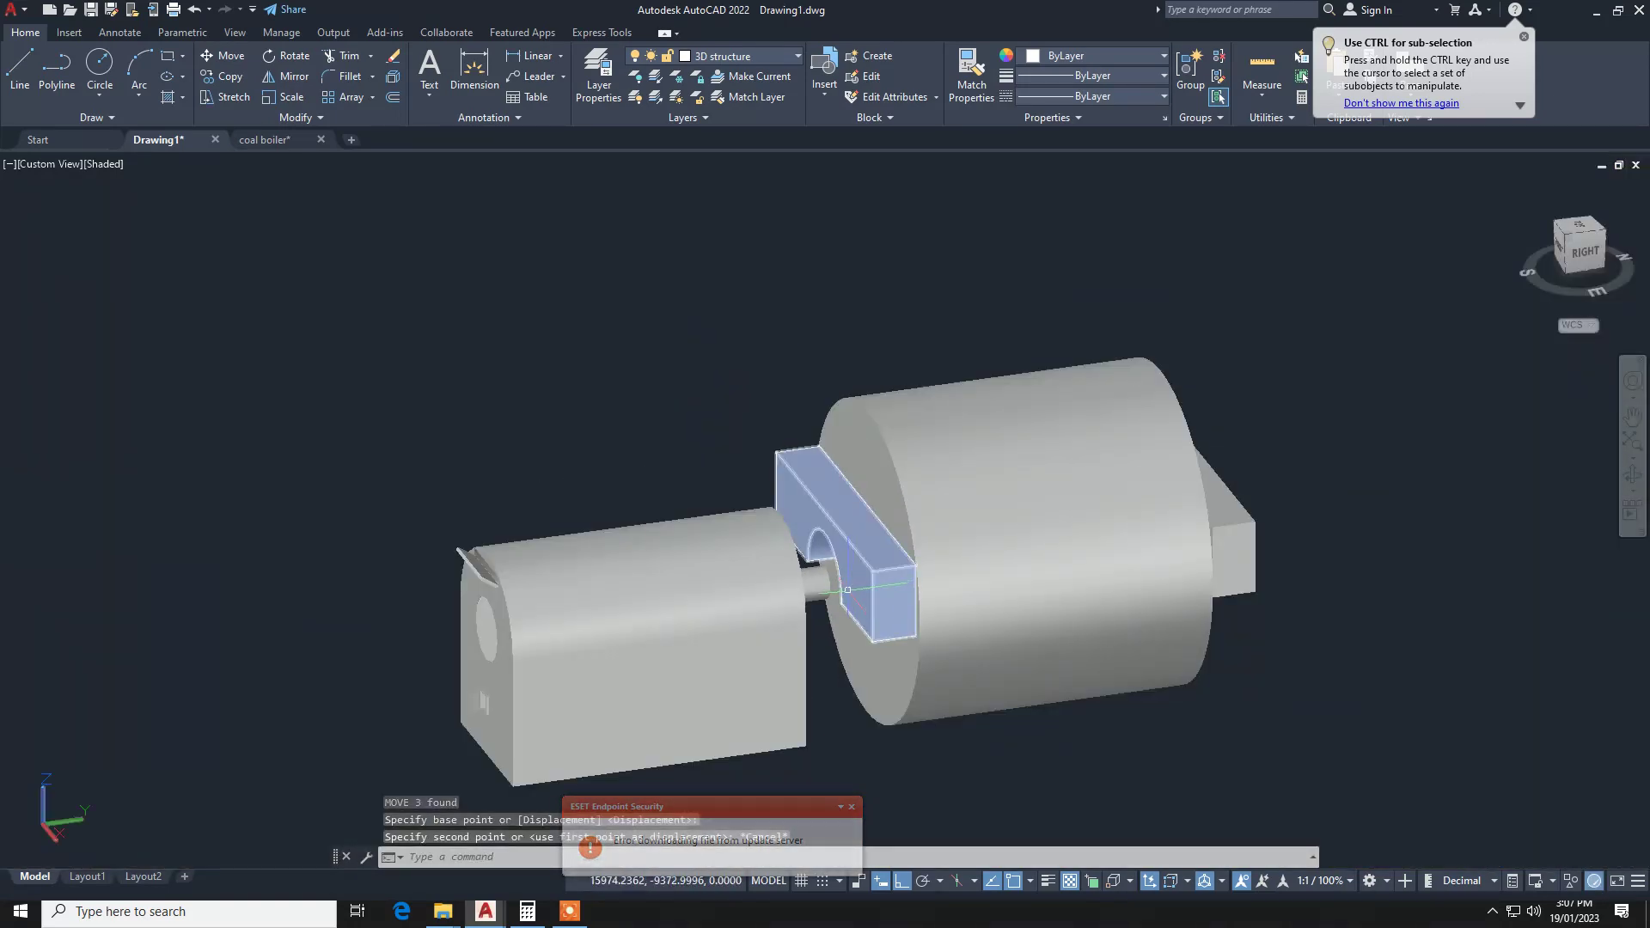
{"action": "scroll", "coordinate": [840, 591], "scroll_direction": "up", "scroll_amount": 5}
{"action": "scroll", "coordinate": [791, 559], "scroll_direction": "up", "scroll_amount": 3}
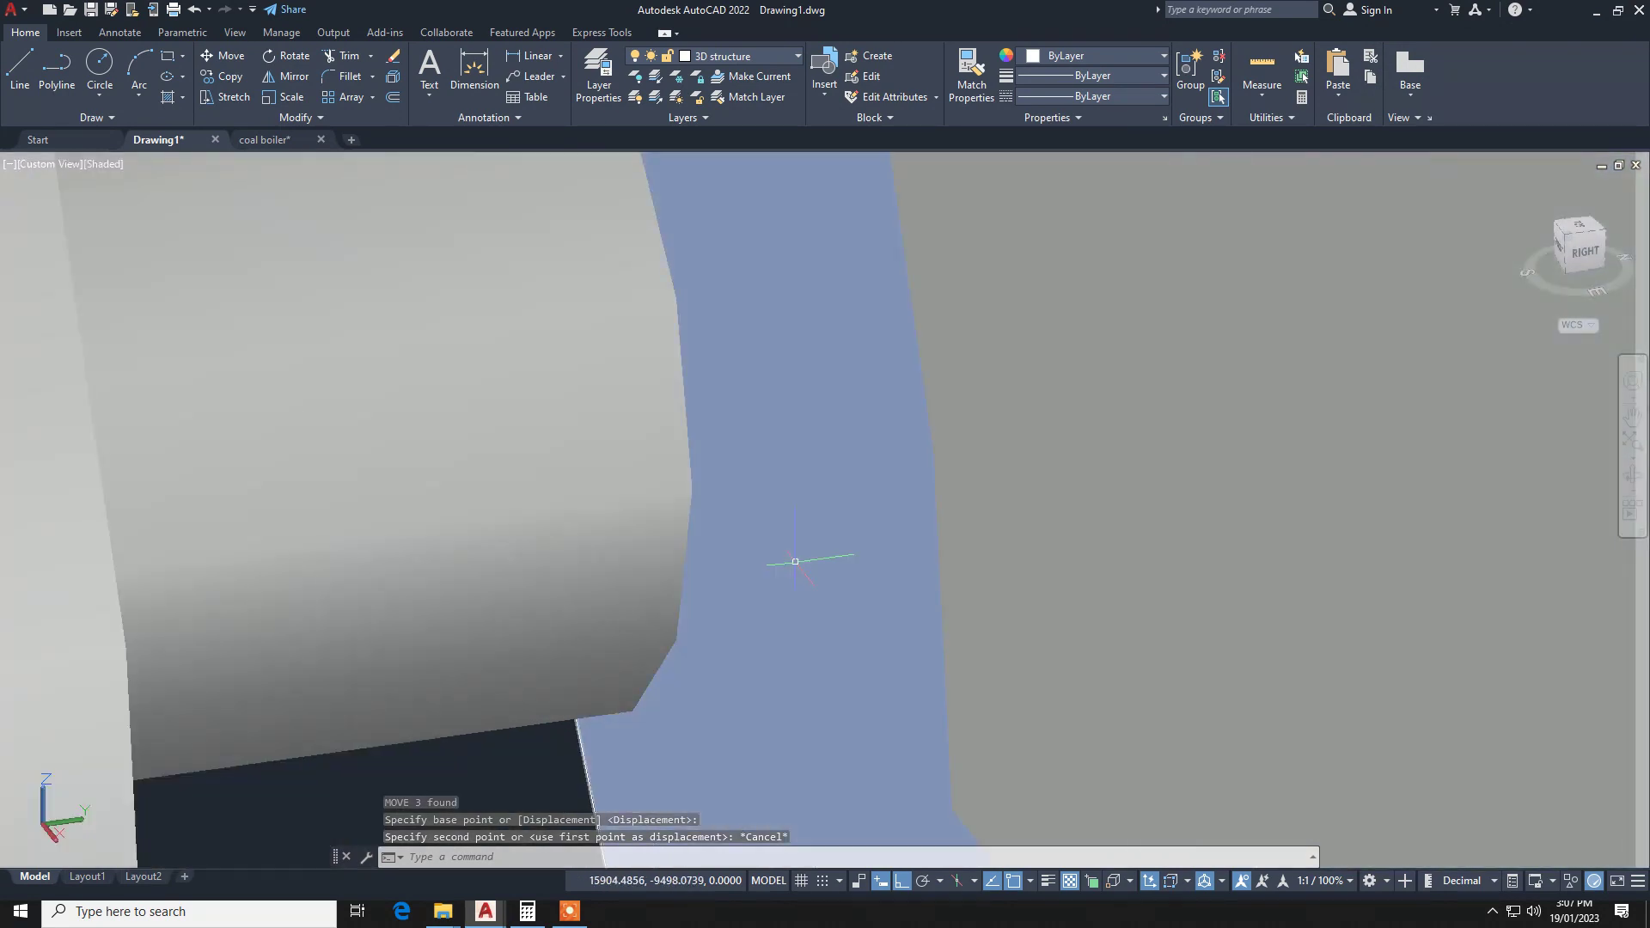
{"action": "scroll", "coordinate": [795, 562], "scroll_direction": "down", "scroll_amount": 2}
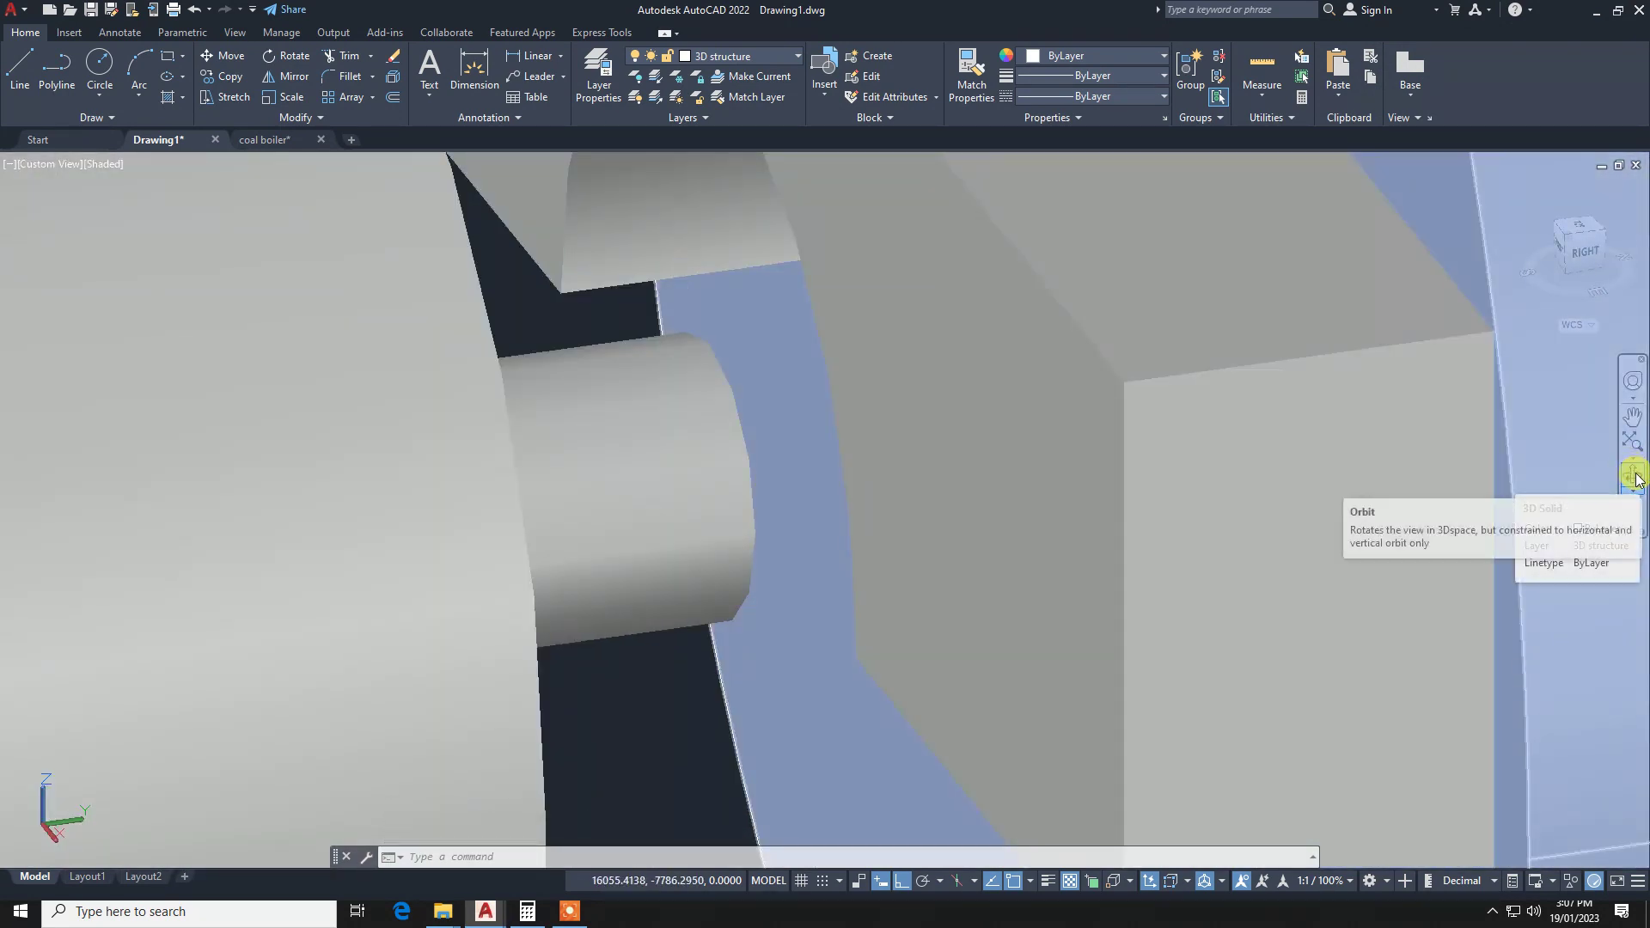
{"action": "key", "text": "Escape"}
{"action": "key", "text": "Escape"}
Start moving the connecting pipe, then cancel the move.
{"action": "left_click", "coordinate": [638, 533]}
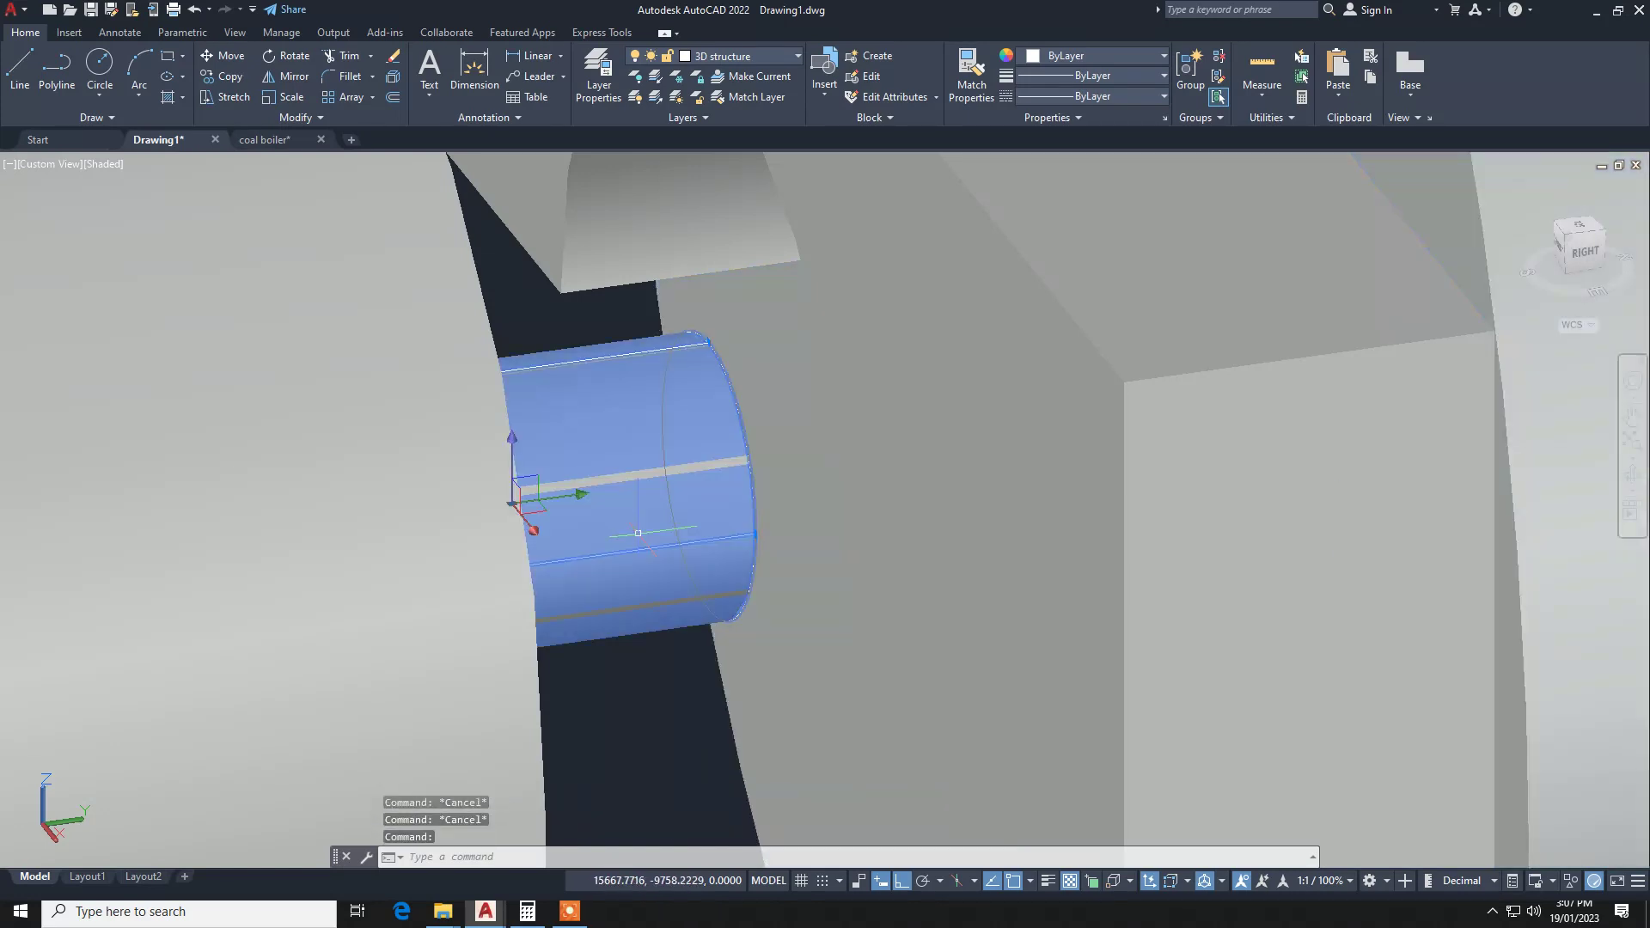
{"action": "type", "text": "m"}
{"action": "key", "text": "Return"}
{"action": "left_click", "coordinate": [571, 678]}
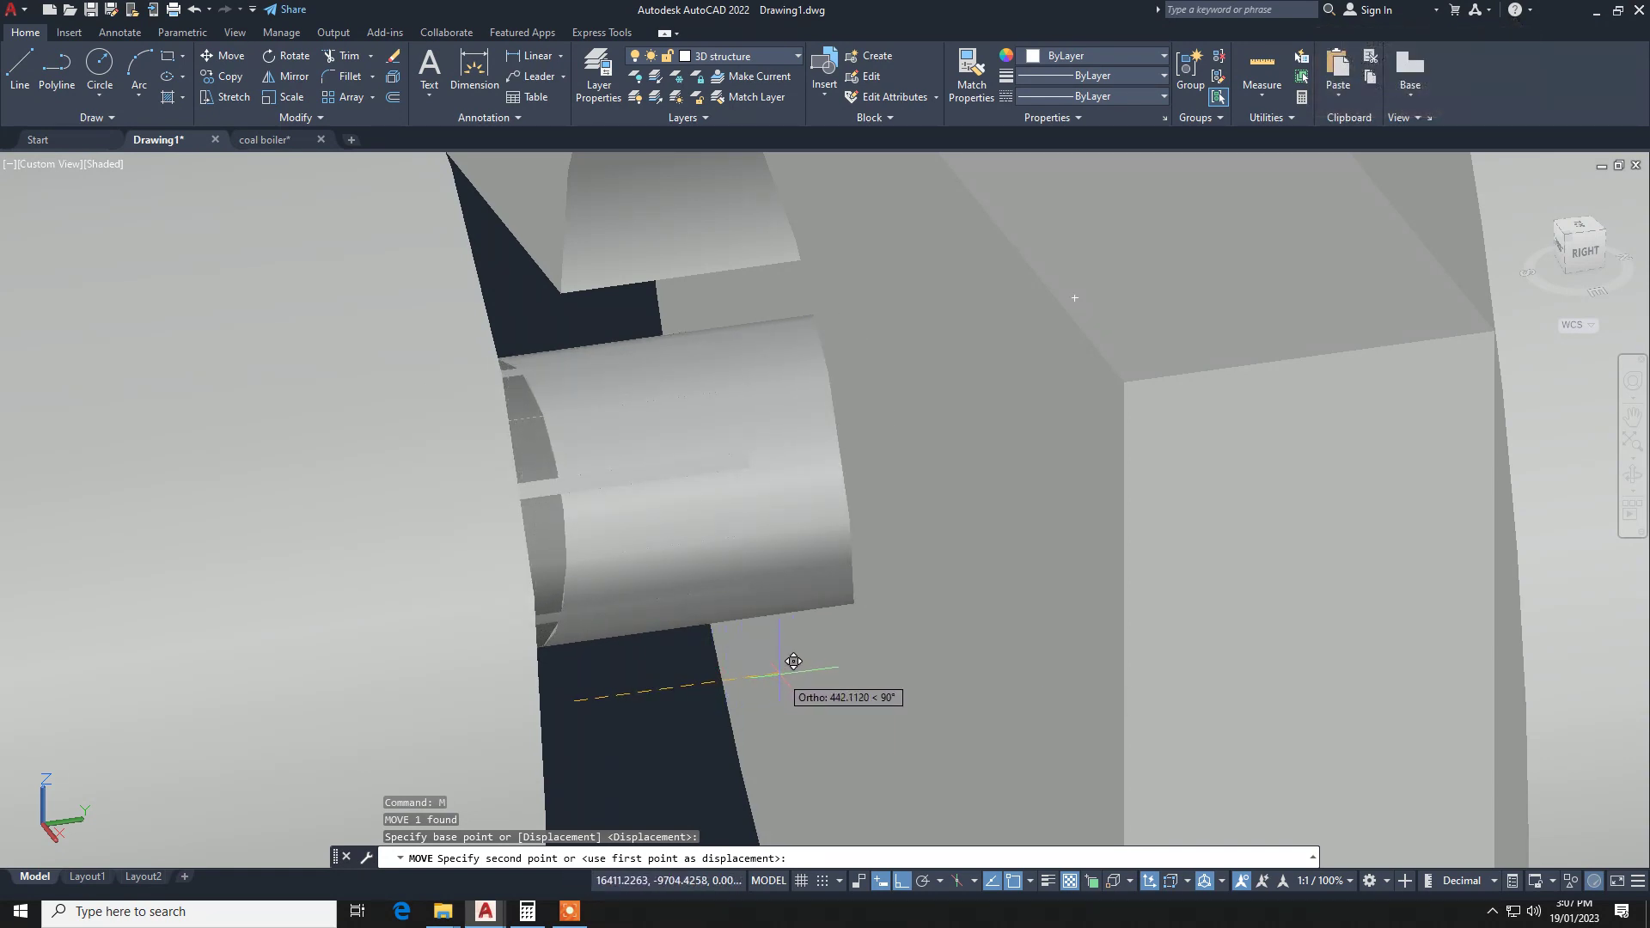
{"action": "key", "text": "Escape"}
{"action": "type", "text": "pre"}
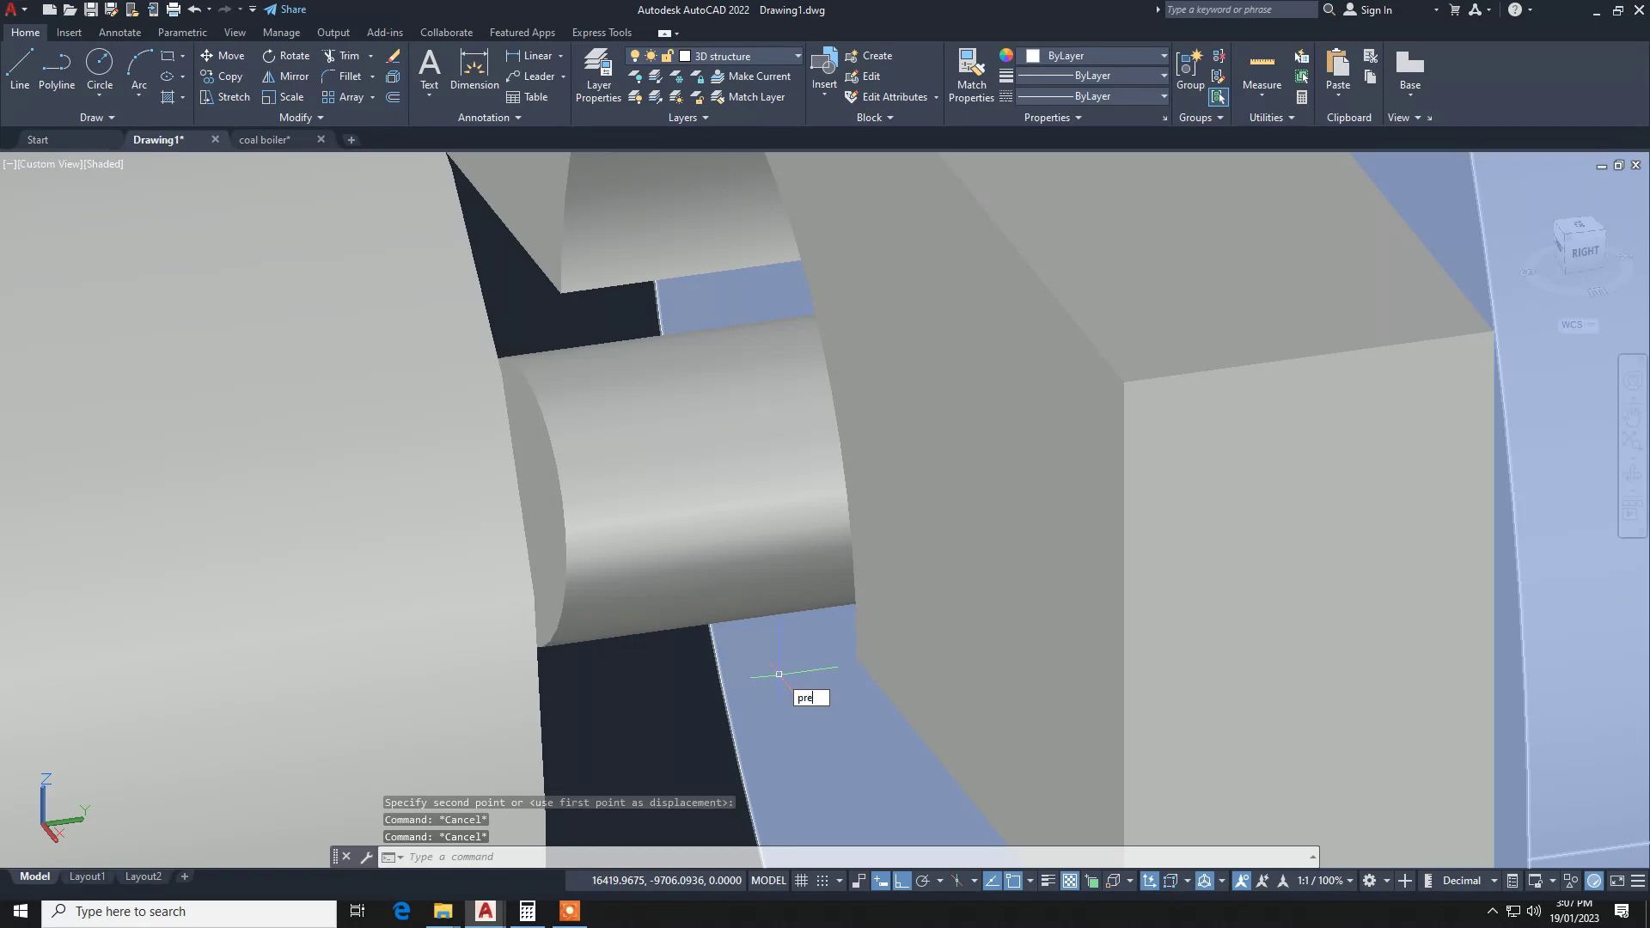
Press-pull the pipe's end face toward the boiler body to lengthen it.
{"action": "type", "text": "sspull"}
{"action": "key", "text": "Return"}
{"action": "left_click", "coordinate": [524, 482]}
{"action": "middle_click_drag", "start_coordinate": [524, 482], "coordinate": [445, 531], "text": "shift"}
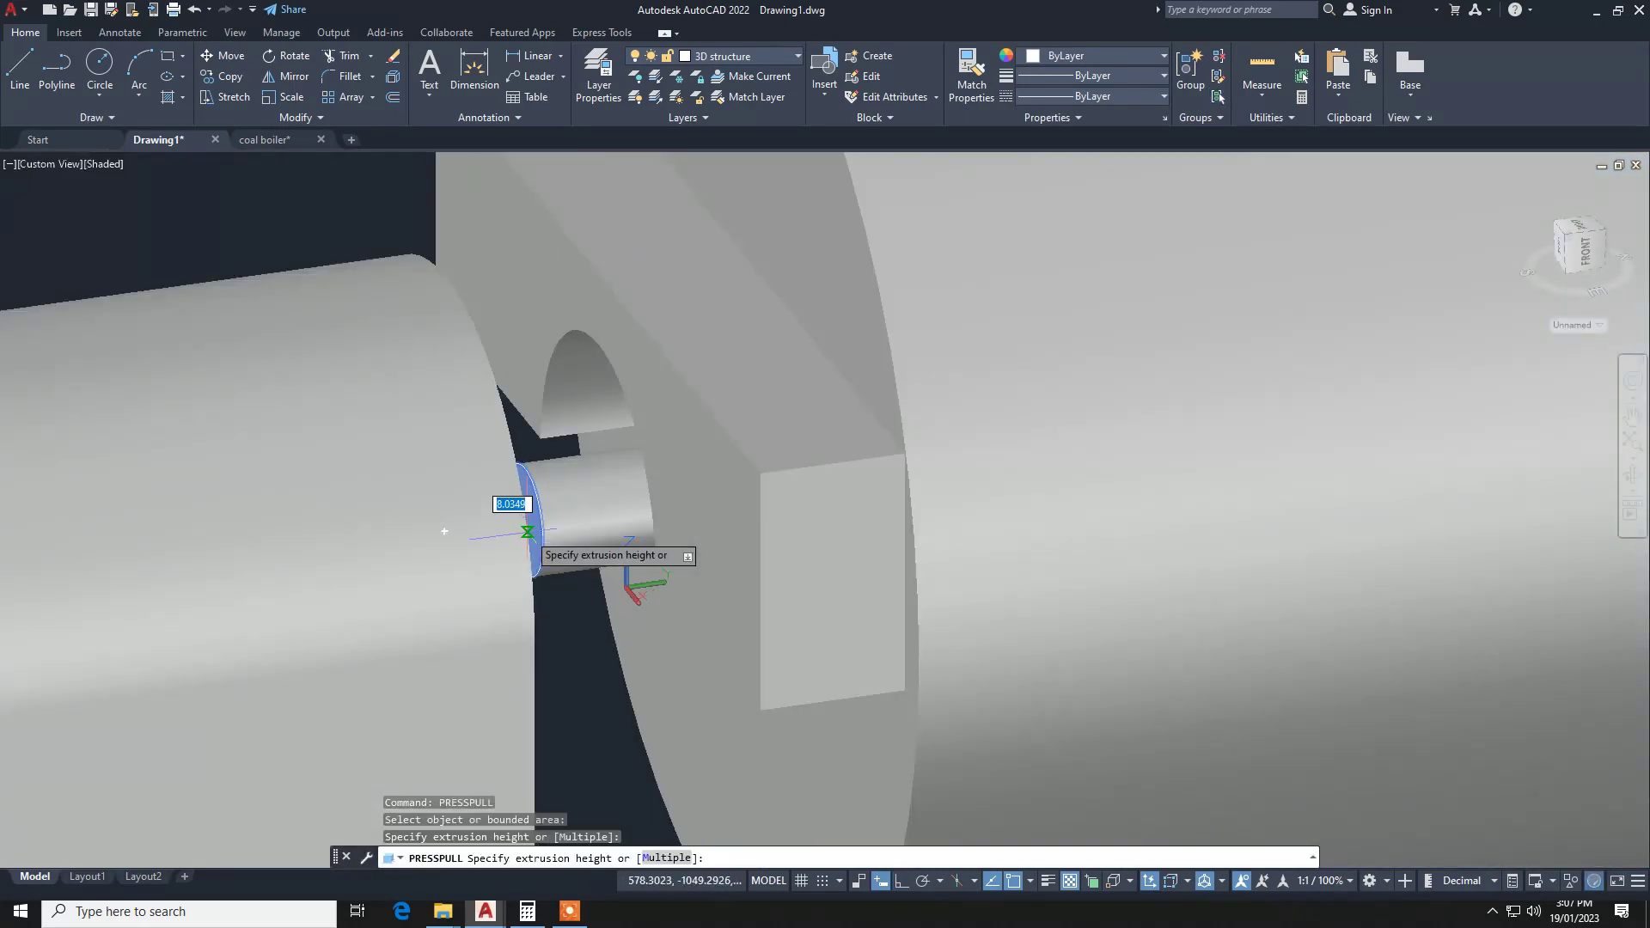
{"action": "left_click", "coordinate": [444, 530]}
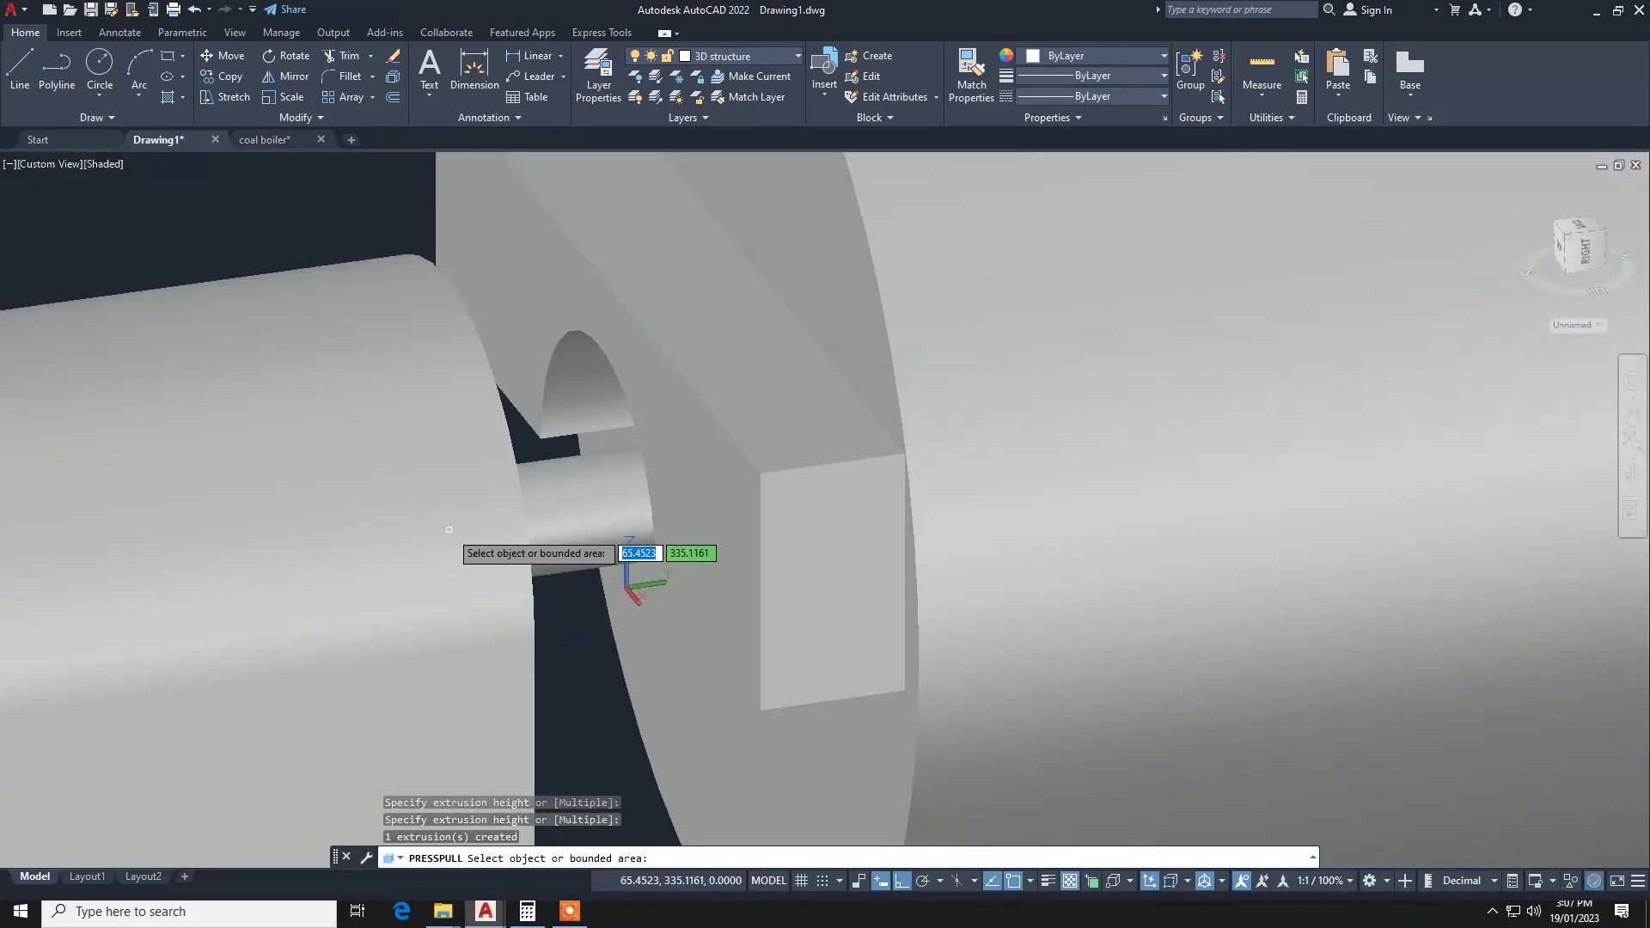
{"action": "key", "text": "Escape"}
{"action": "scroll", "coordinate": [448, 529], "scroll_direction": "down", "scroll_amount": 4}
{"action": "scroll", "coordinate": [445, 551], "scroll_direction": "down", "scroll_amount": 3}
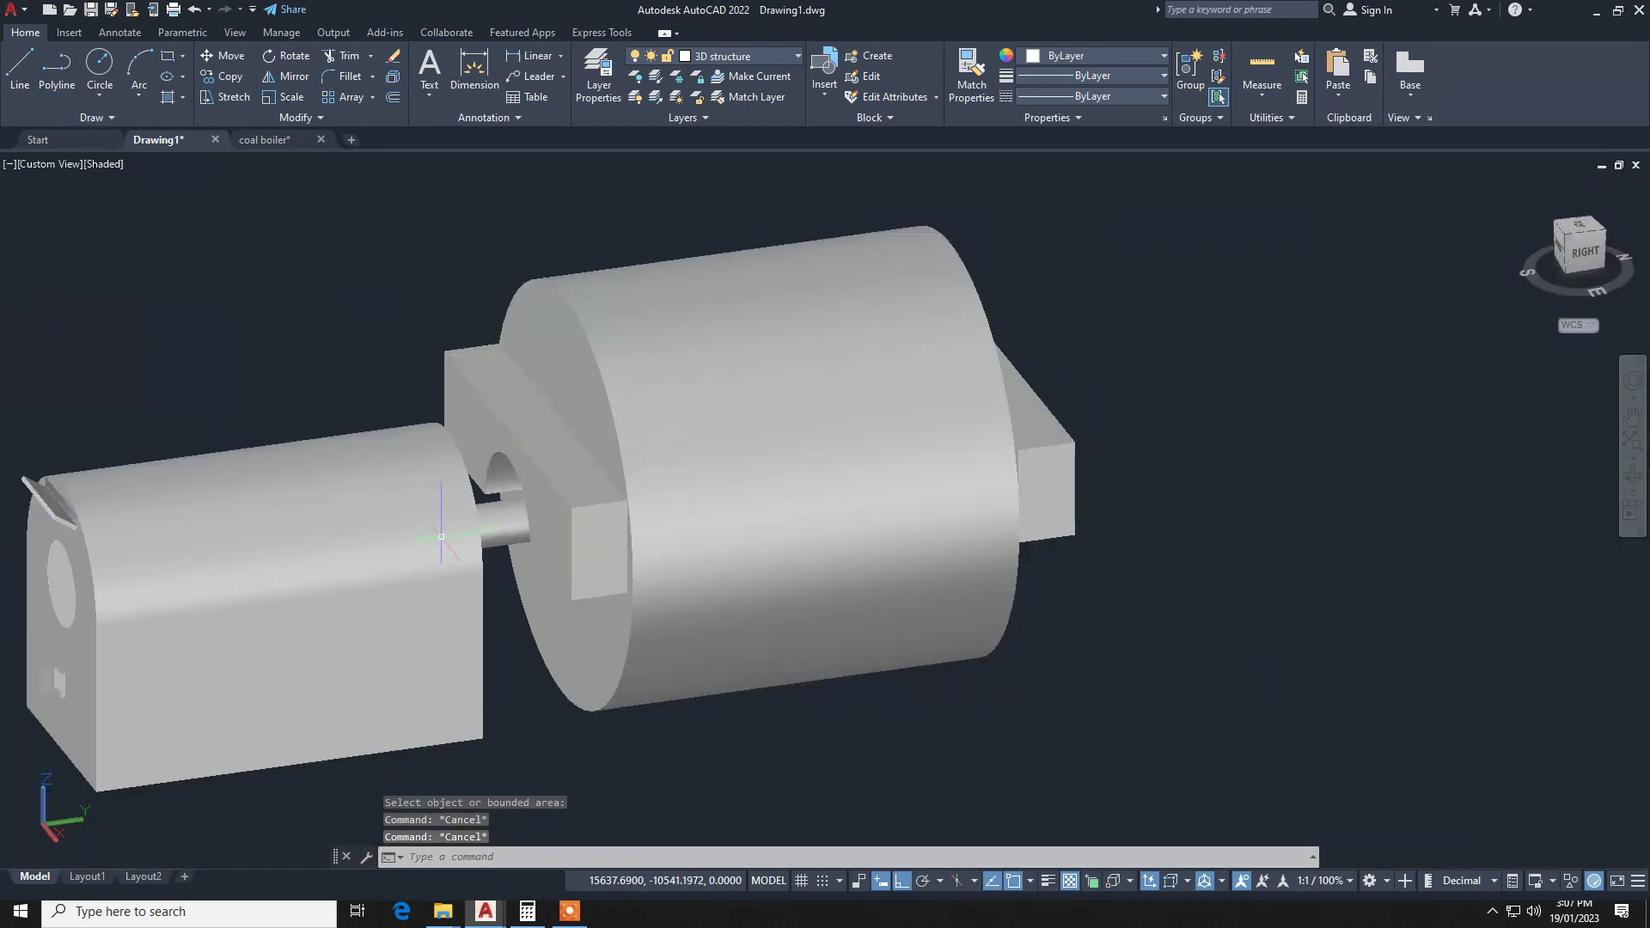
{"action": "key", "text": "Escape"}
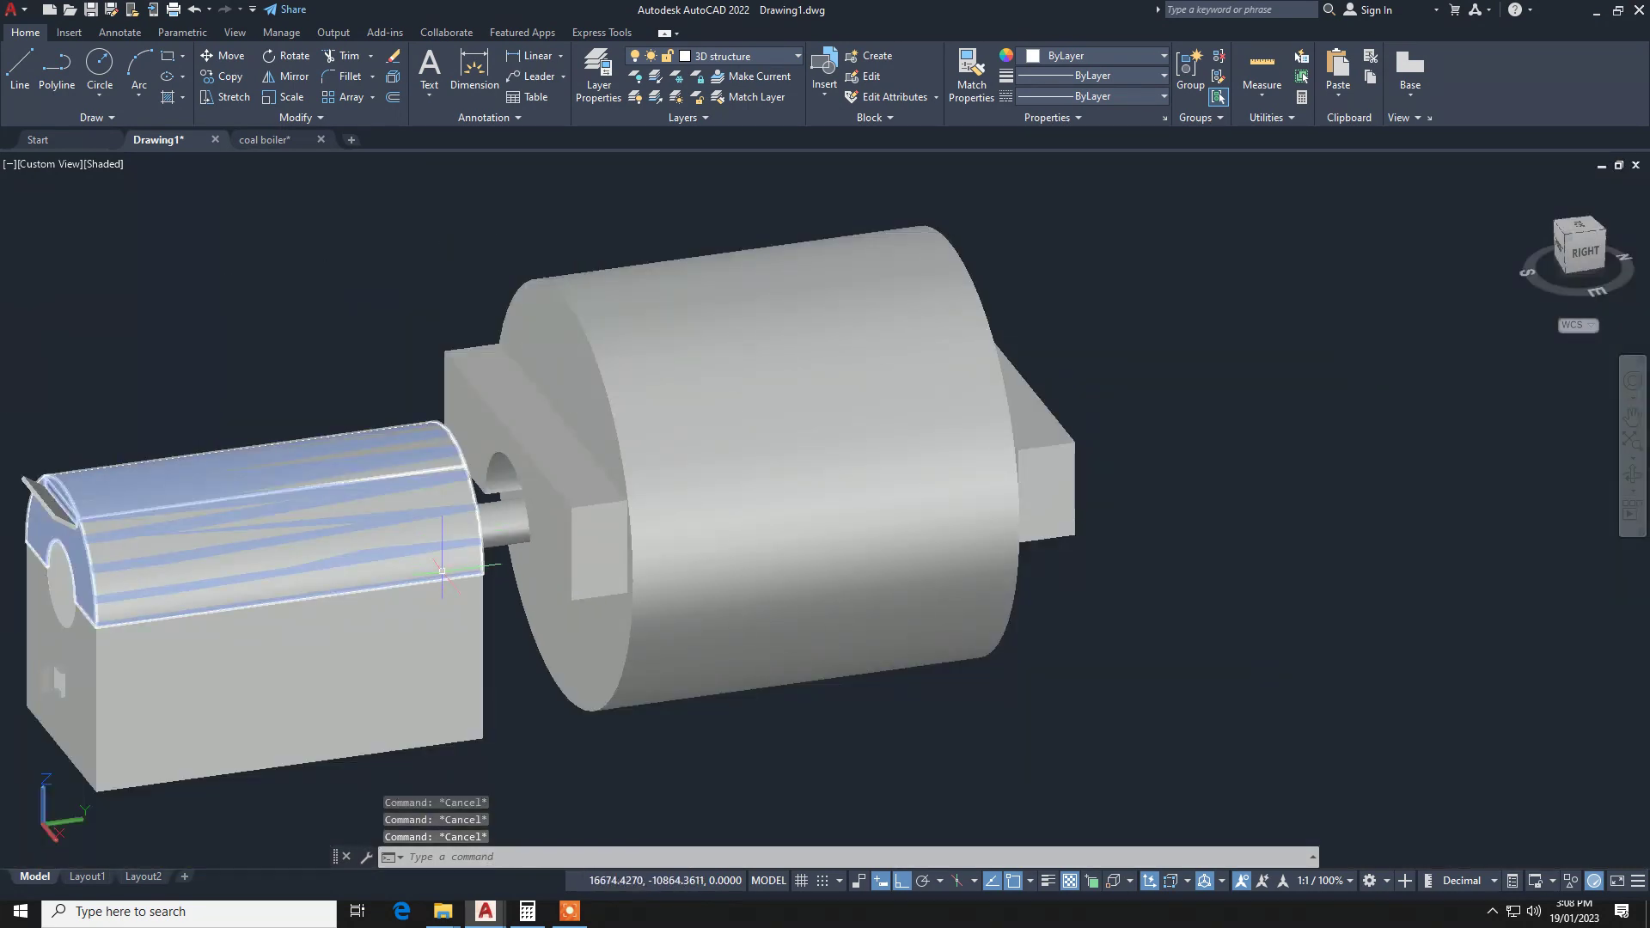